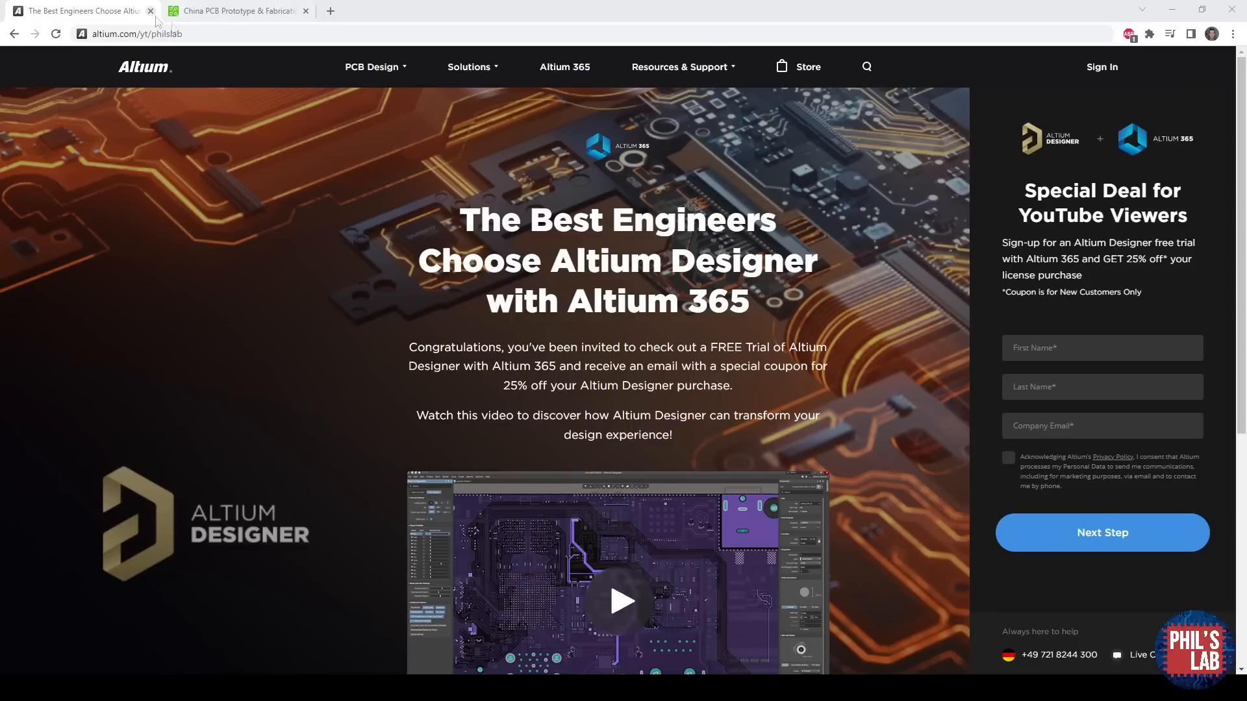
click(207, 34)
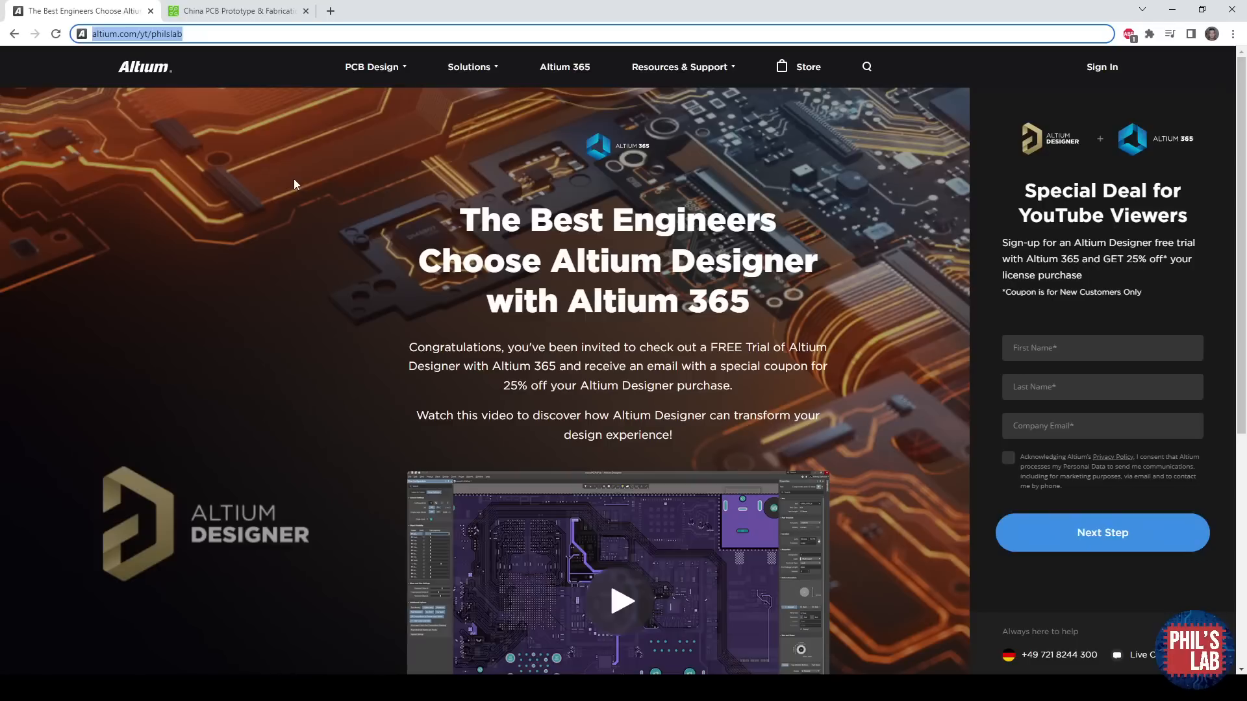
drag(750, 302, 568, 302)
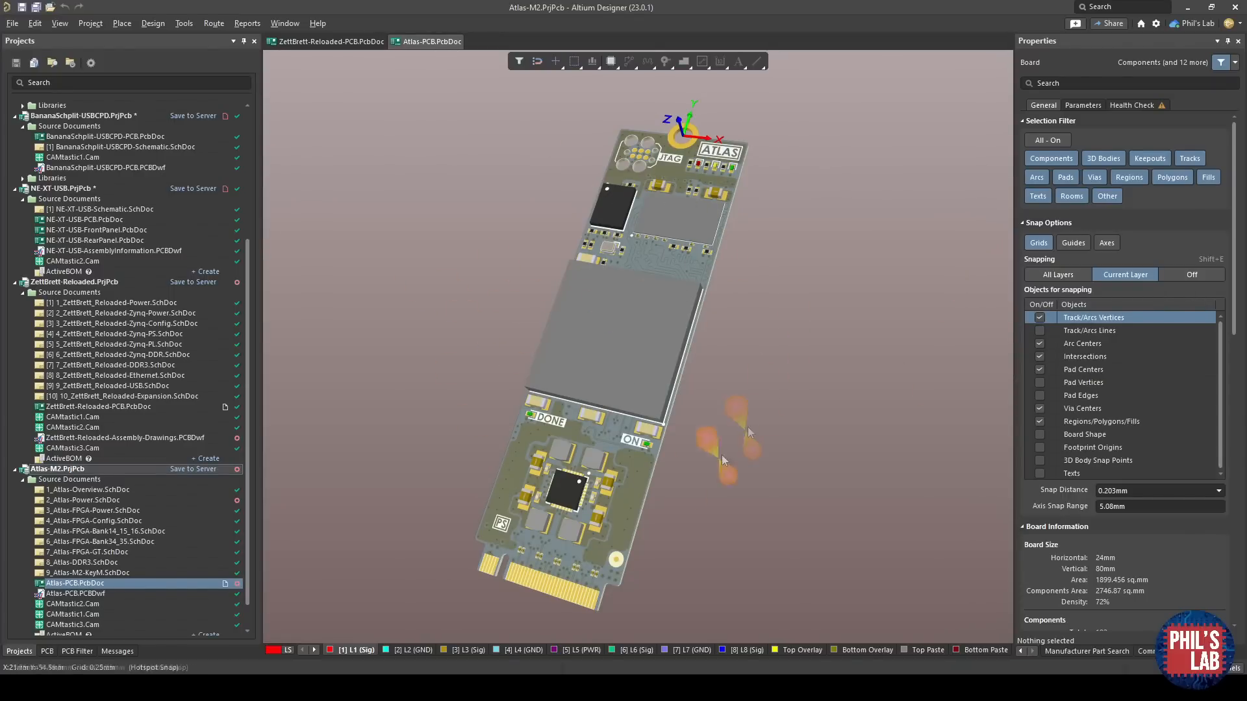
In Altium Designer, inspect the Atlas M.2 board in 3D from the top, flip it to view the underside, and flip it back.
shift+right_drag(633, 360, 653, 301)
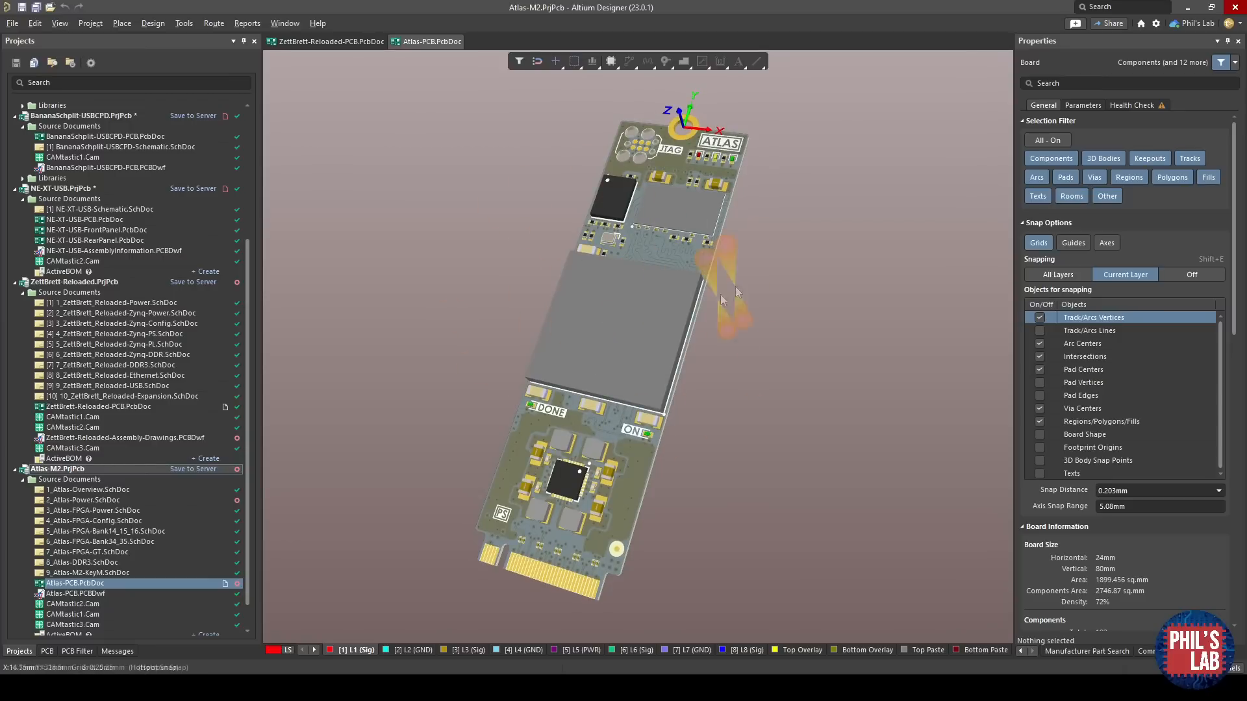
key(v)
key(b)
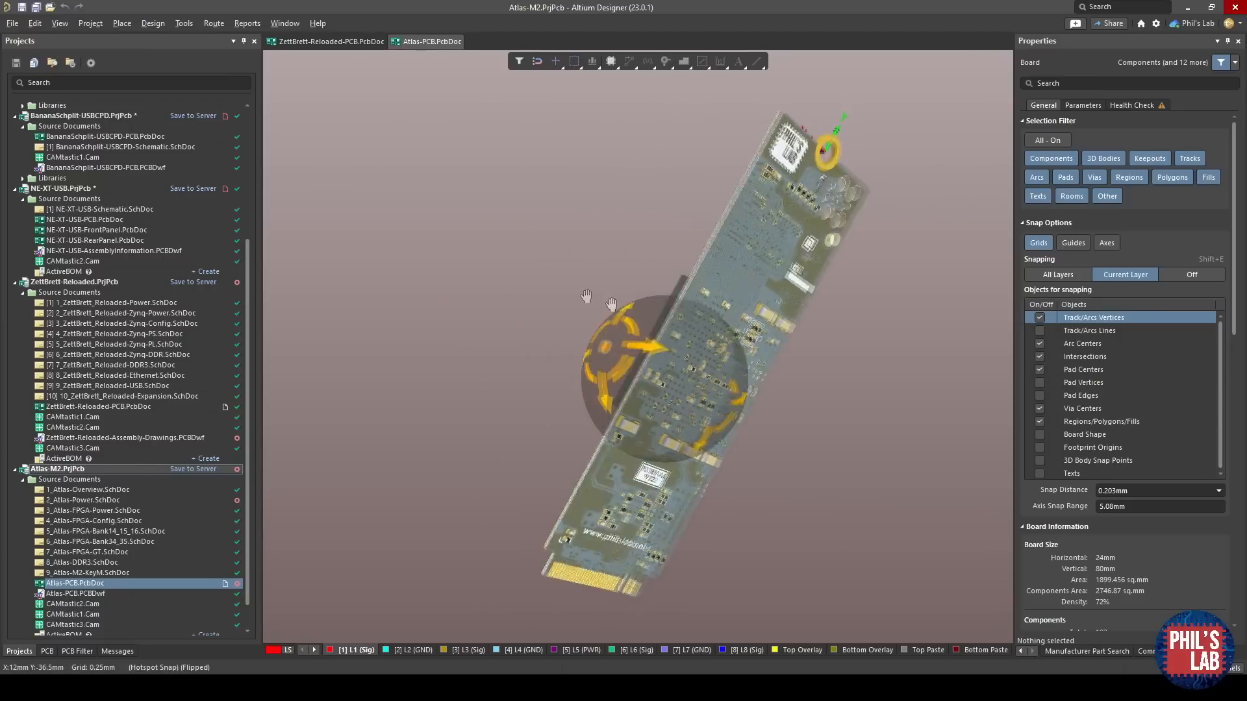
key(v)
key(b)
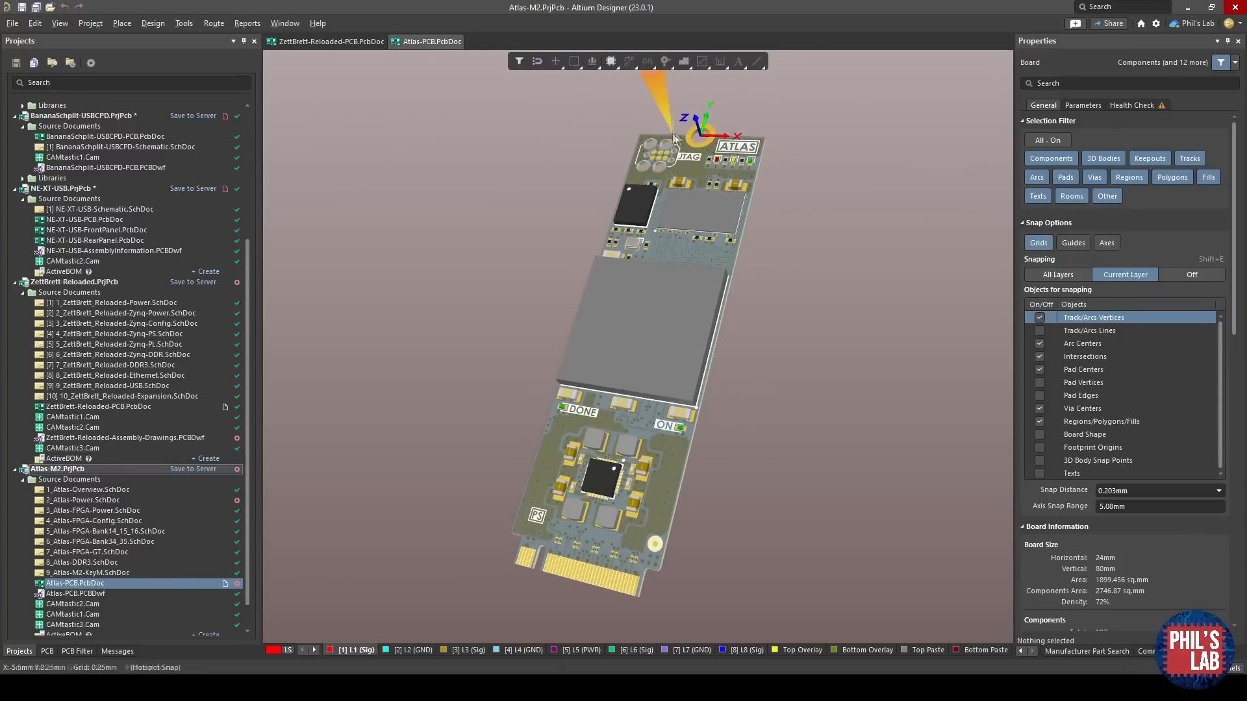
Open the ZettBrett-Reloaded PCB and view its L2, L3, L4 and L5 layers one after another in 2D.
click(323, 42)
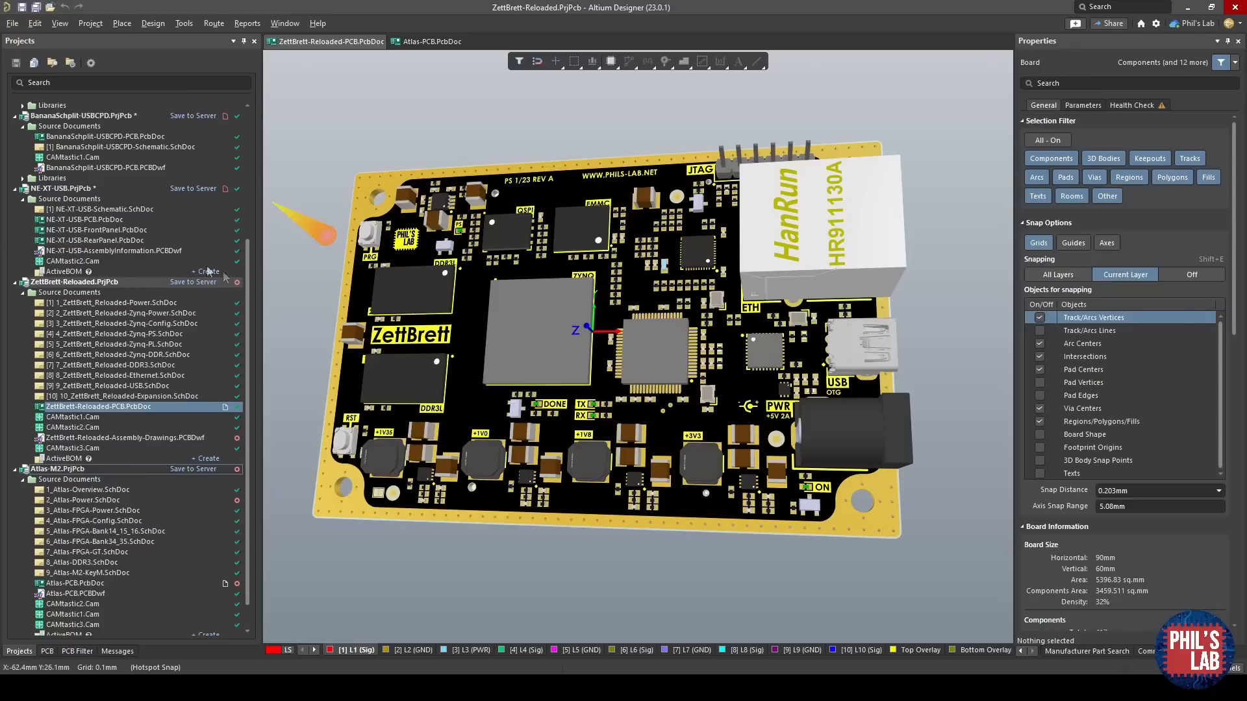
key(2)
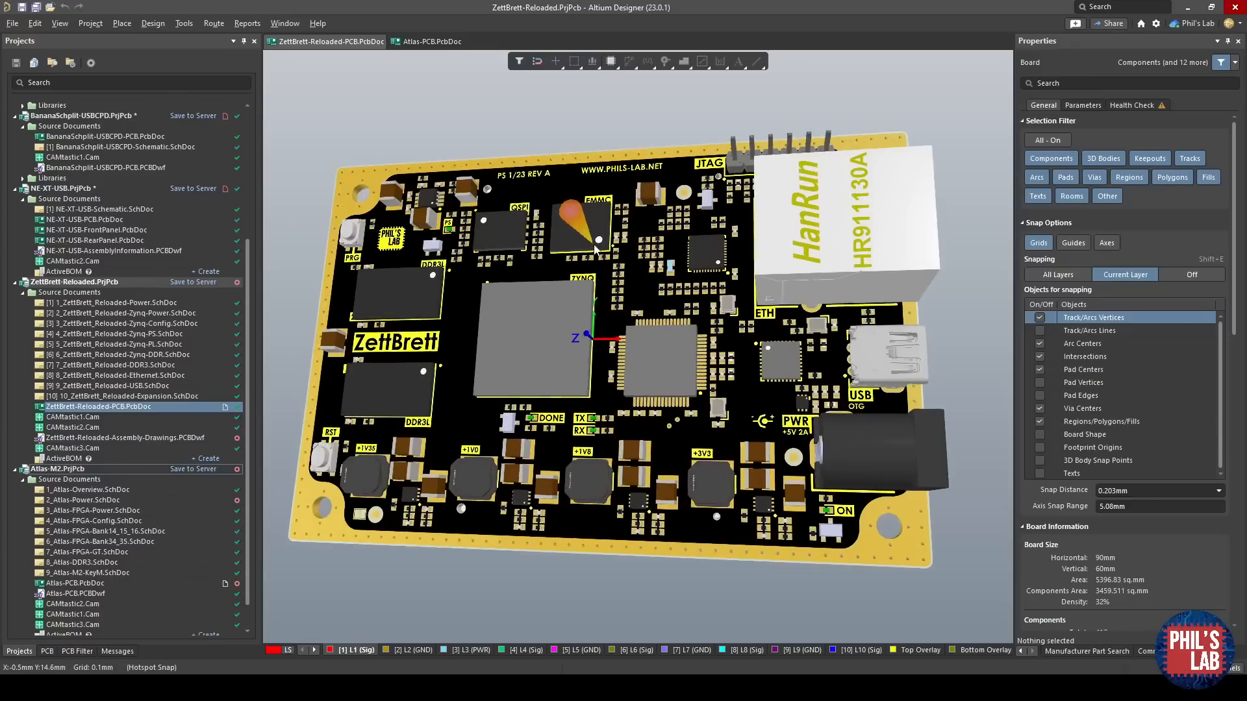
click(416, 649)
click(467, 649)
click(520, 649)
click(562, 648)
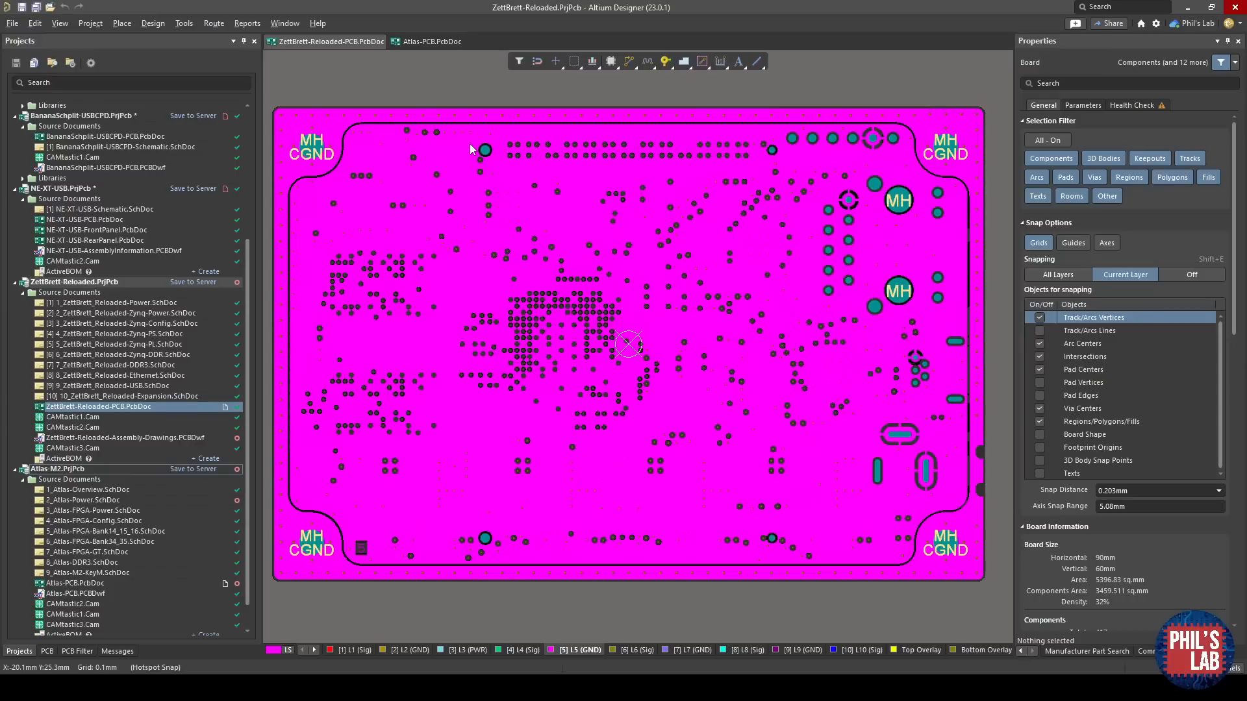
Show the ZettBrett board in 3D and inspect the area around the Zynq and DDR3L chips.
key(3)
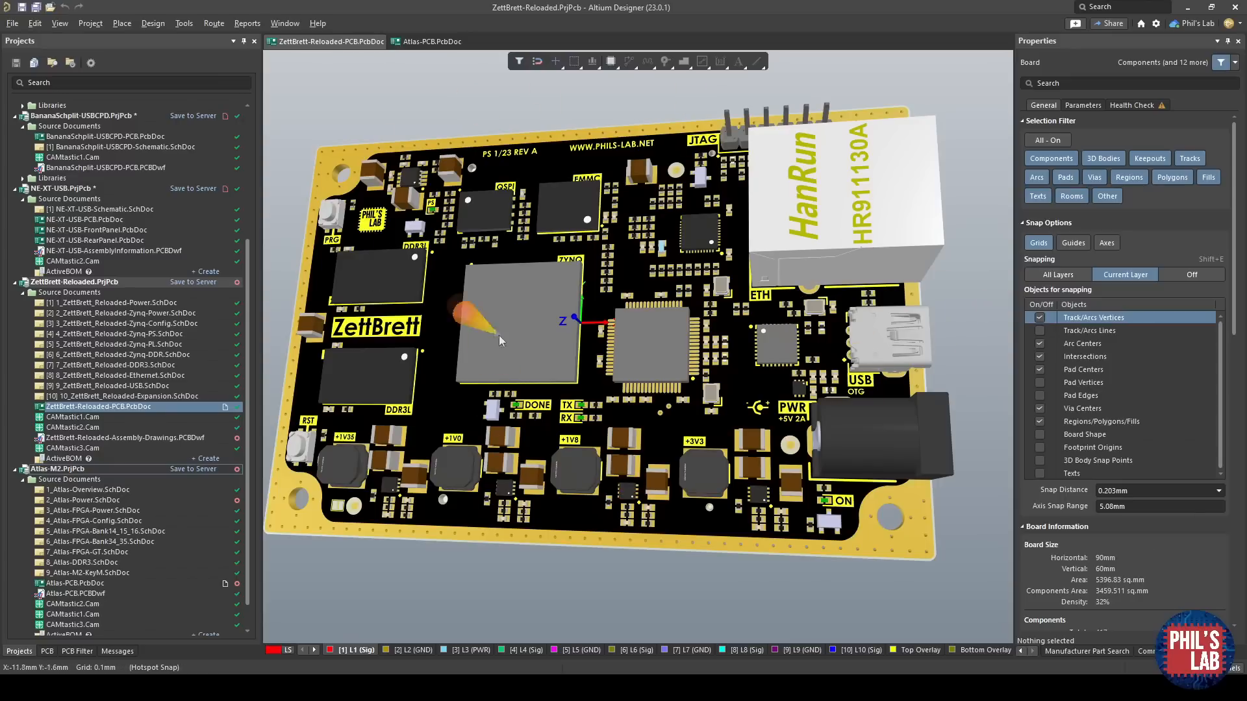
ctrl+scroll(474, 305, up, 2)
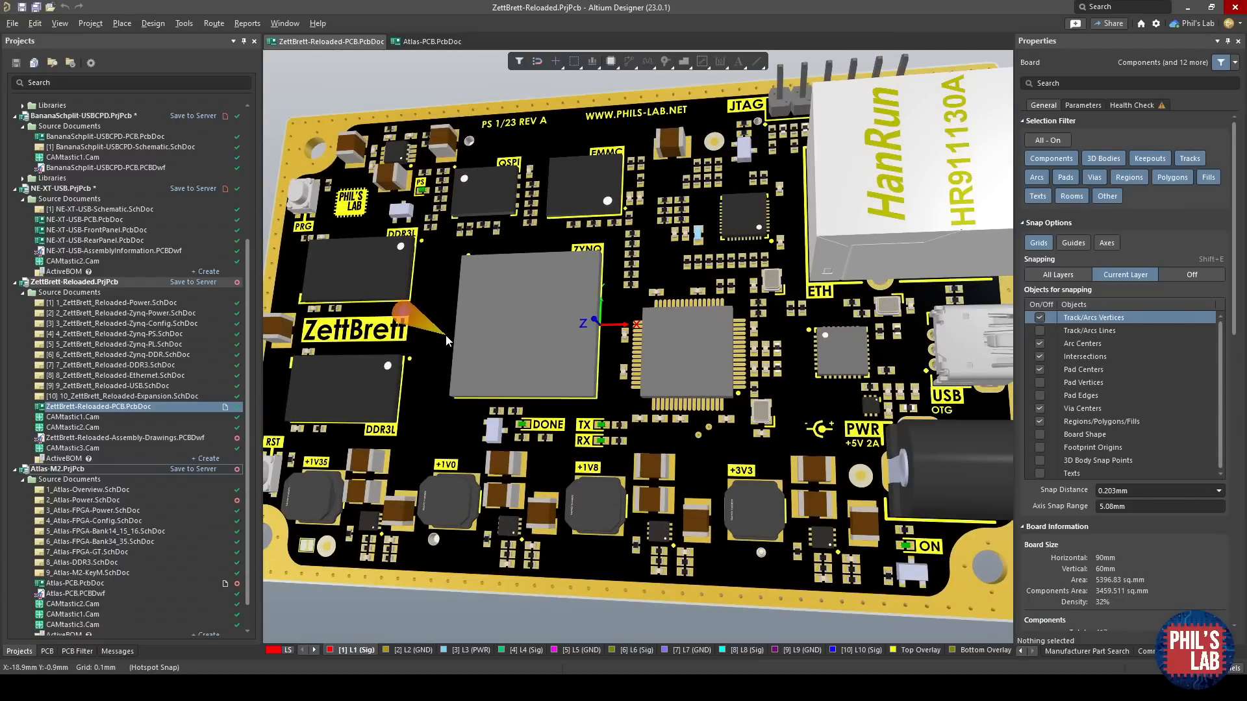
ctrl+scroll(445, 337, down, 2)
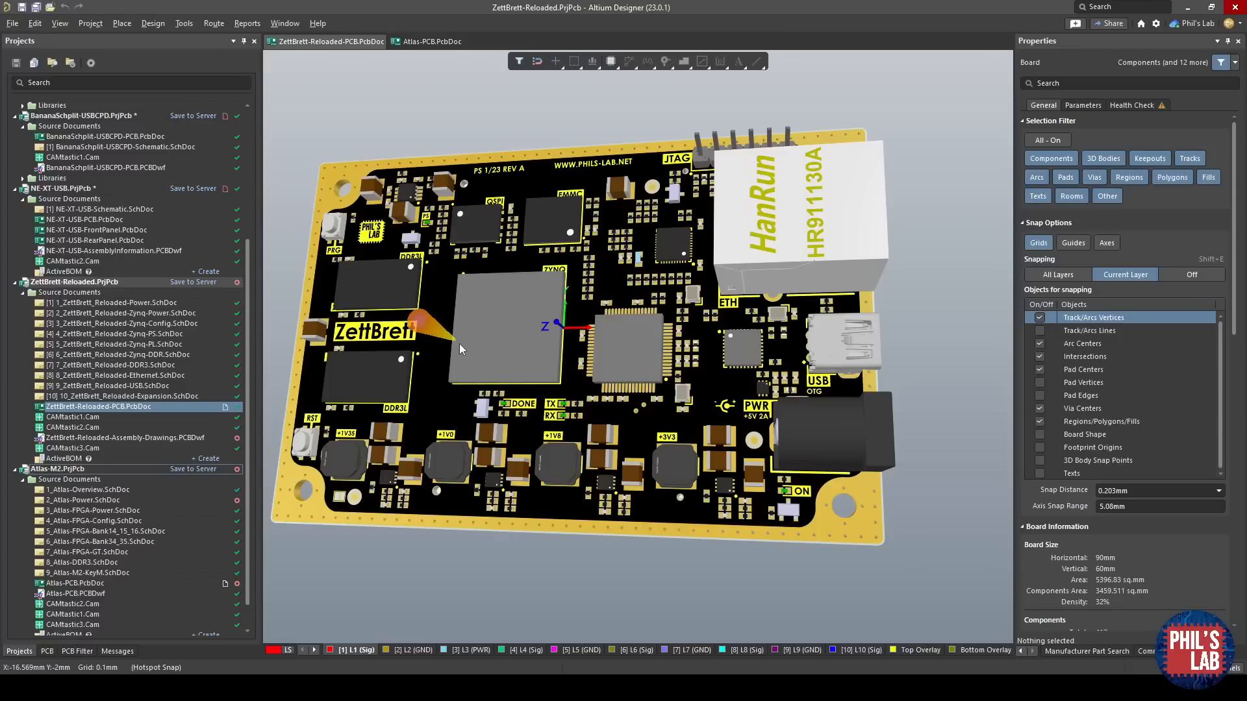
right_drag(458, 344, 499, 344)
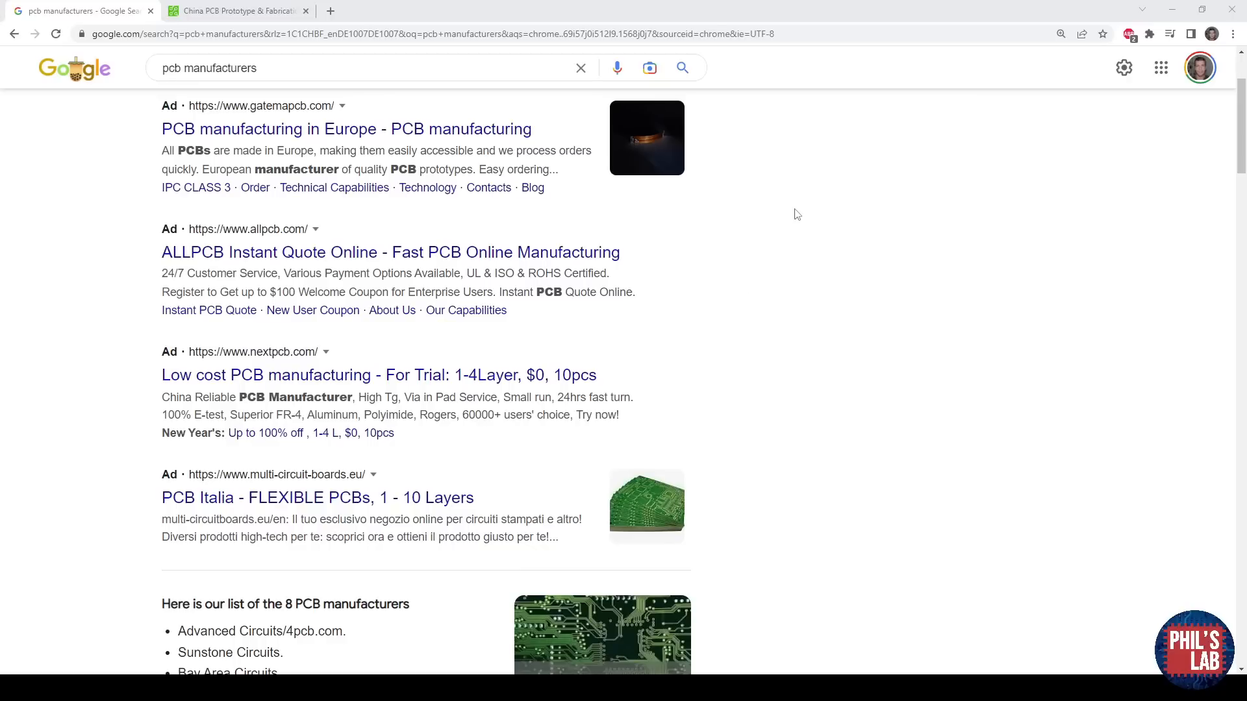
Switch to the browser and look through the Google search results for PCB manufacturers.
scroll(797, 215, down, 8)
scroll(797, 216, down, 1)
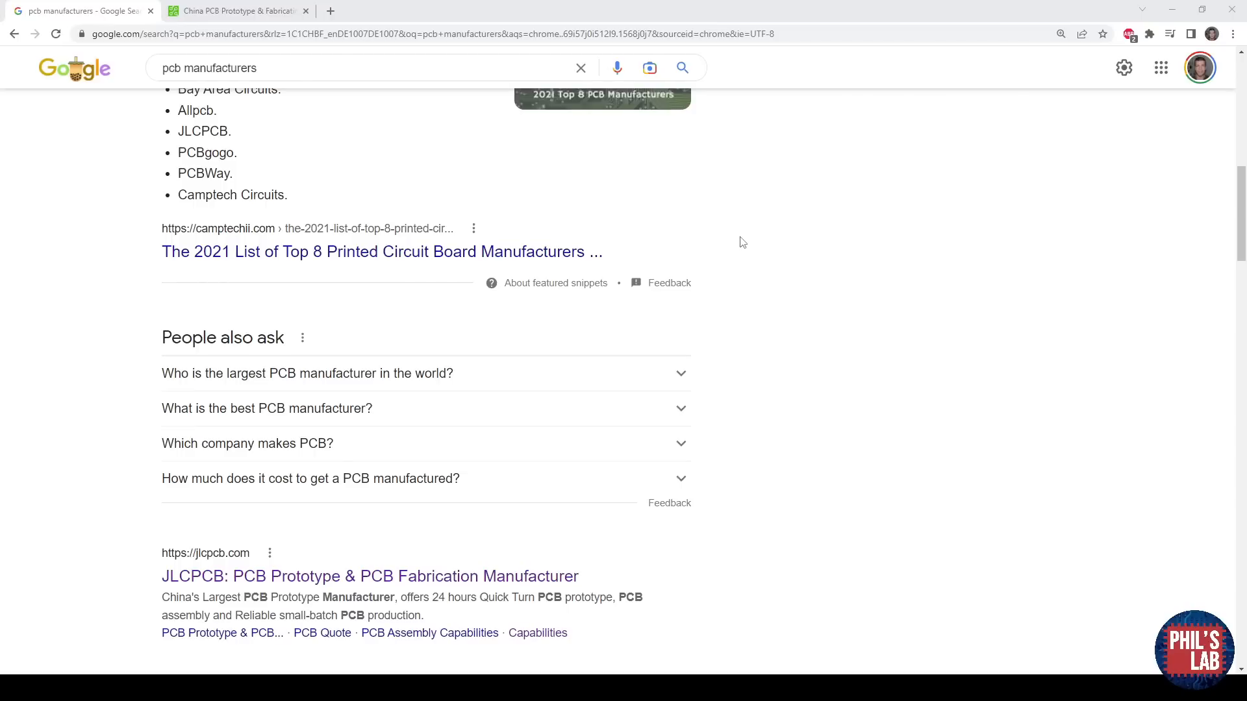
scroll(740, 227, up, 1)
scroll(415, 195, up, 1)
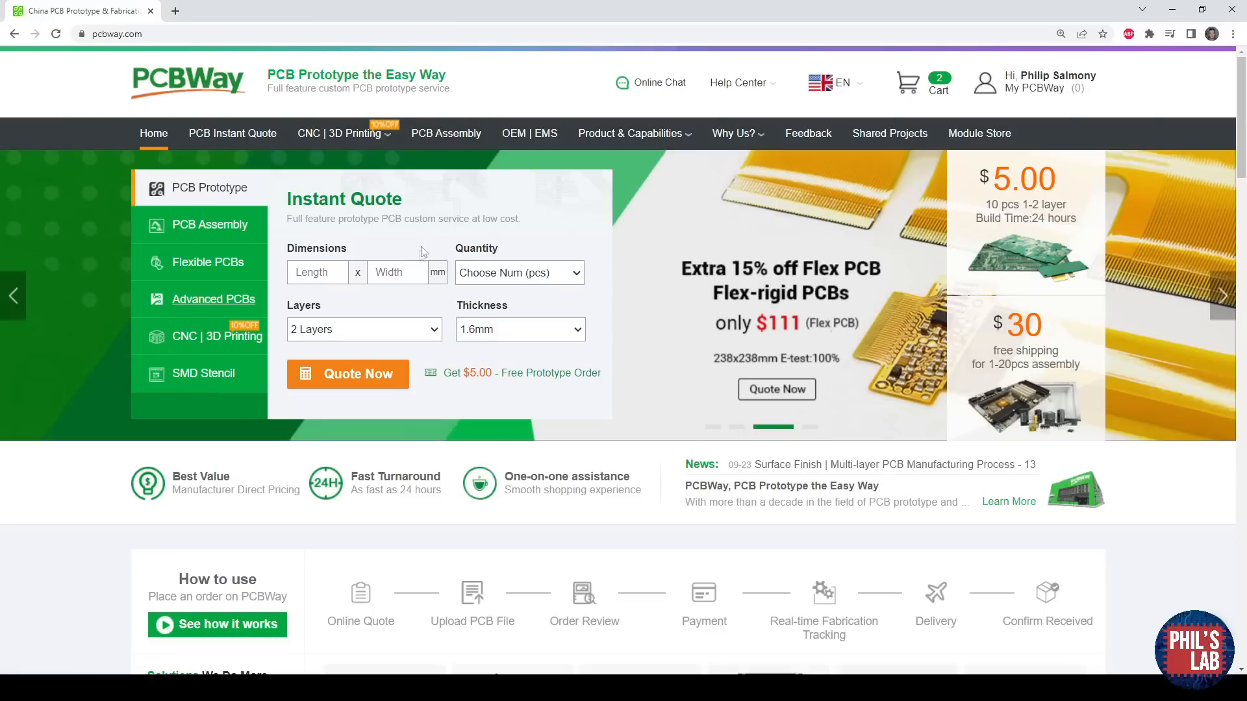
Open PCBWay's PCB Capabilities page and examine the quick-turn table's layer count, board thickness and minimum trace entries, highlighting the layer range.
mouse_move(654, 138)
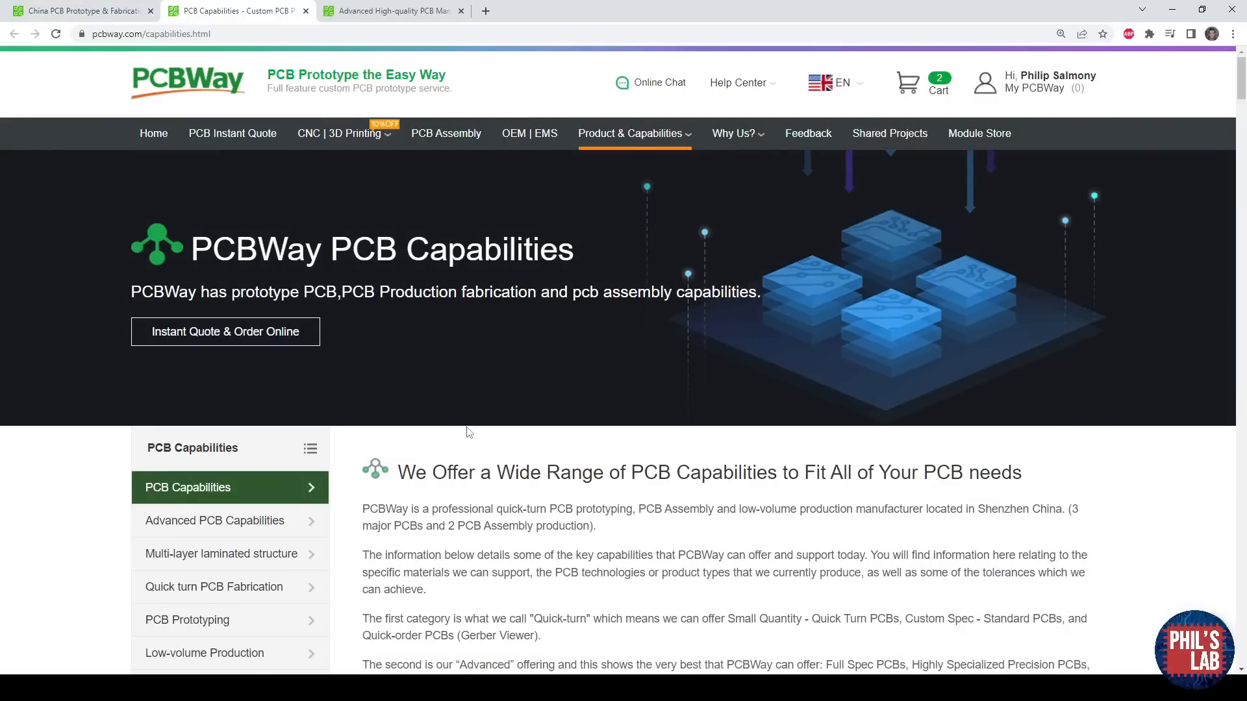
scroll(468, 428, down, 10)
drag(709, 250, 614, 241)
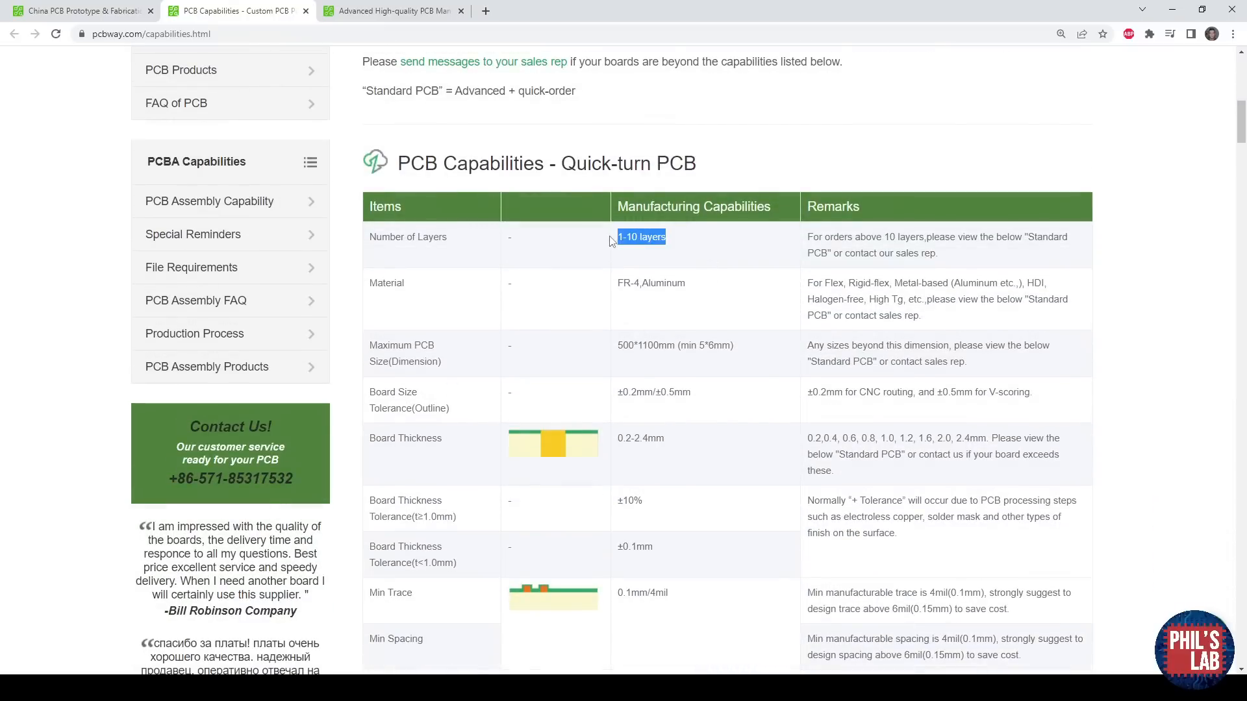
scroll(614, 243, down, 1)
scroll(658, 339, down, 4)
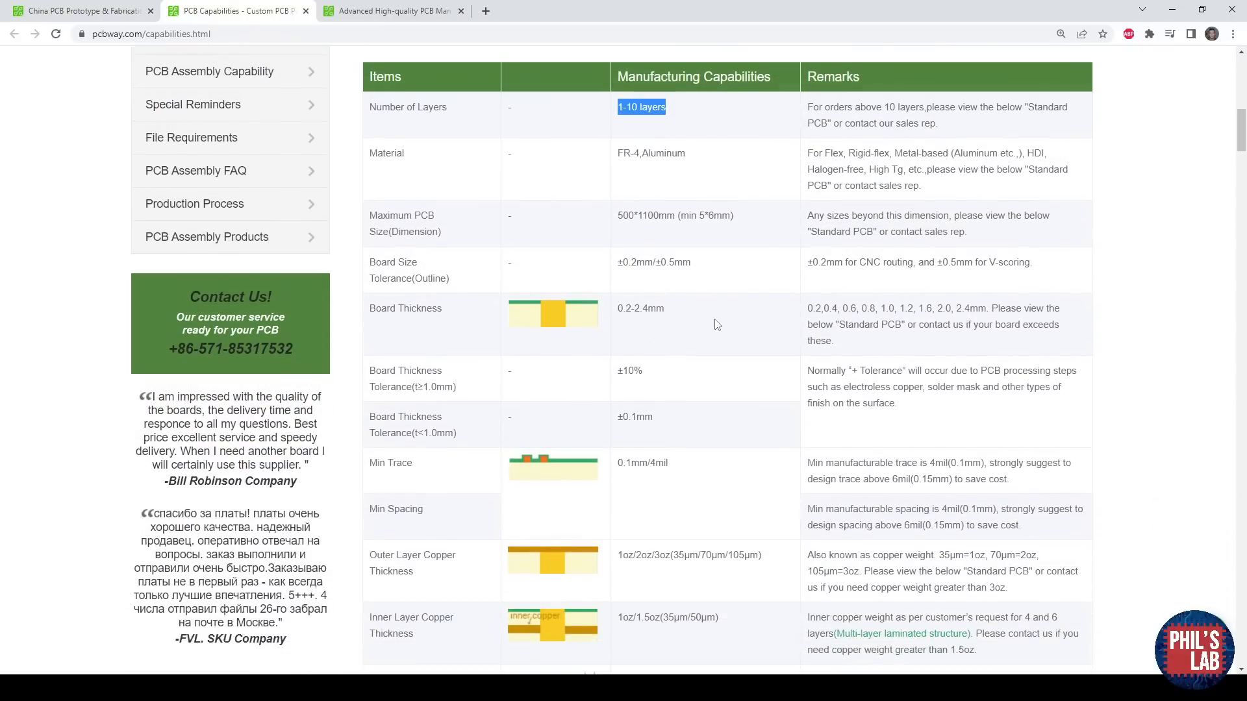
scroll(620, 253, down, 2)
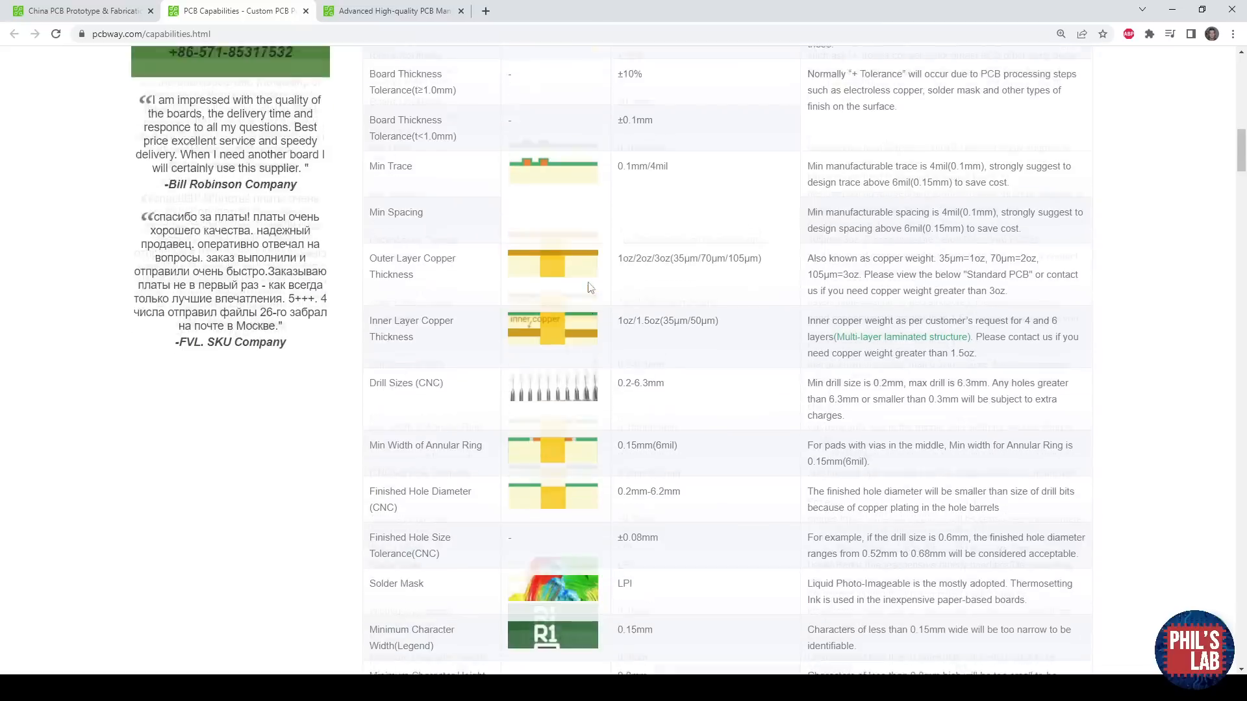
Examine the copper thickness, drill size and annular ring entries in the quick-turn PCB table, highlighting the drill size range.
drag(712, 363, 534, 375)
scroll(777, 357, down, 2)
click(779, 361)
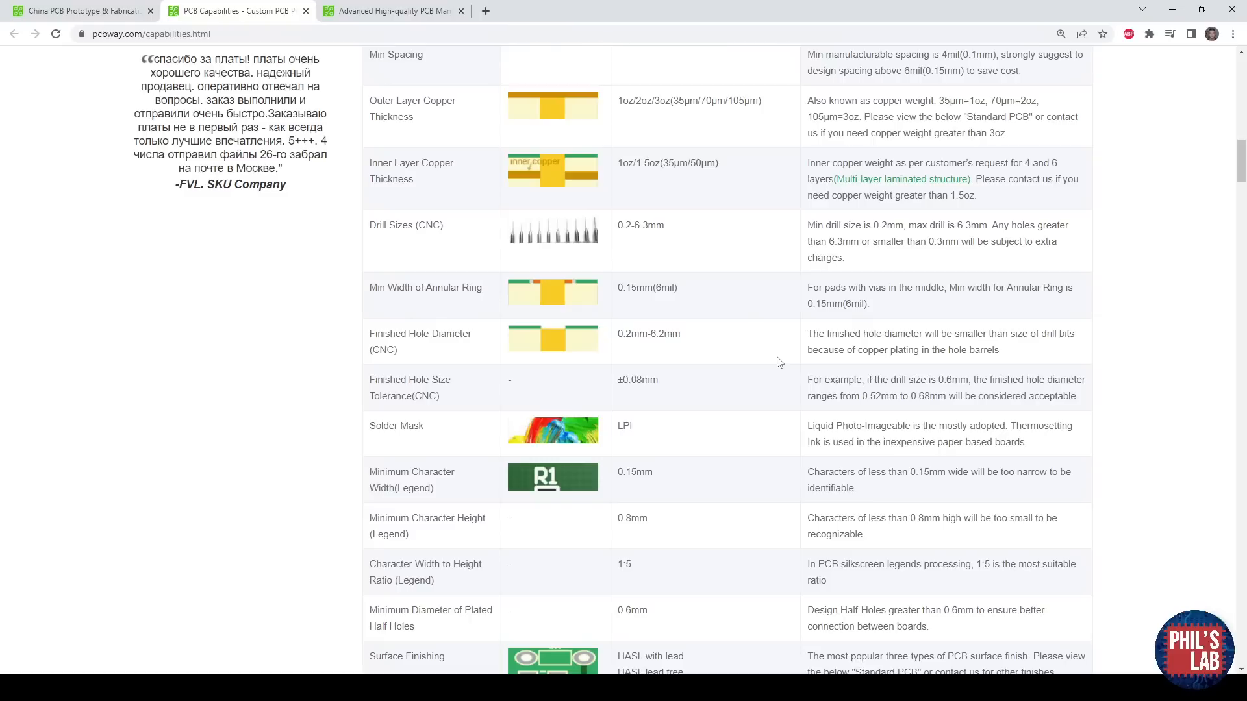
scroll(766, 360, up, 2)
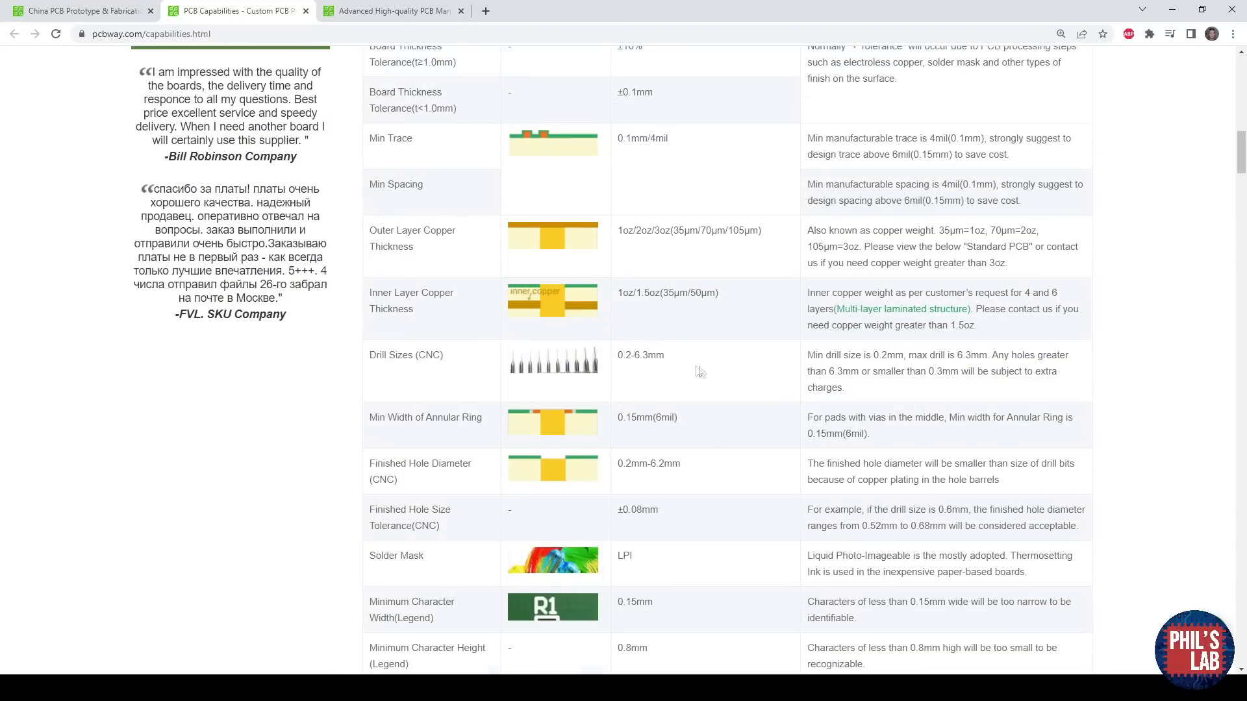
drag(668, 363, 616, 364)
click(617, 376)
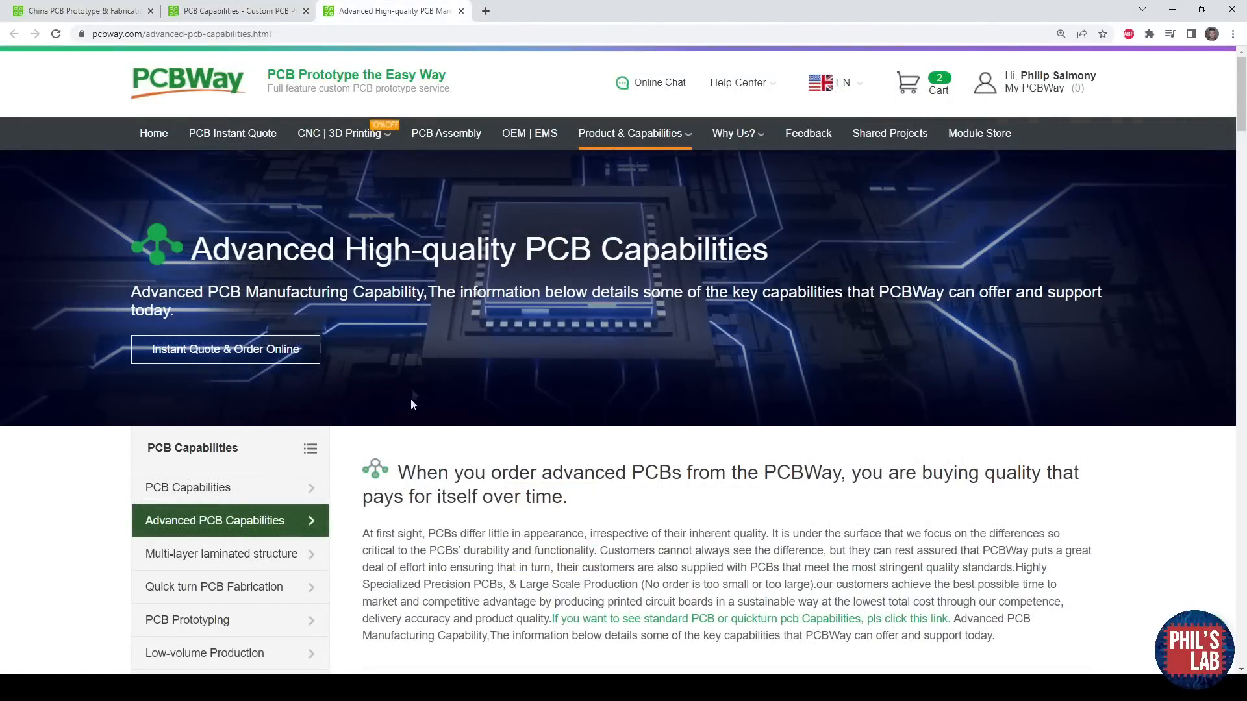
Examine the manufacturing technical roadmap on PCBWay's Advanced PCB Capabilities page, including layers, materials, track widths and hole sizes.
scroll(506, 462, down, 9)
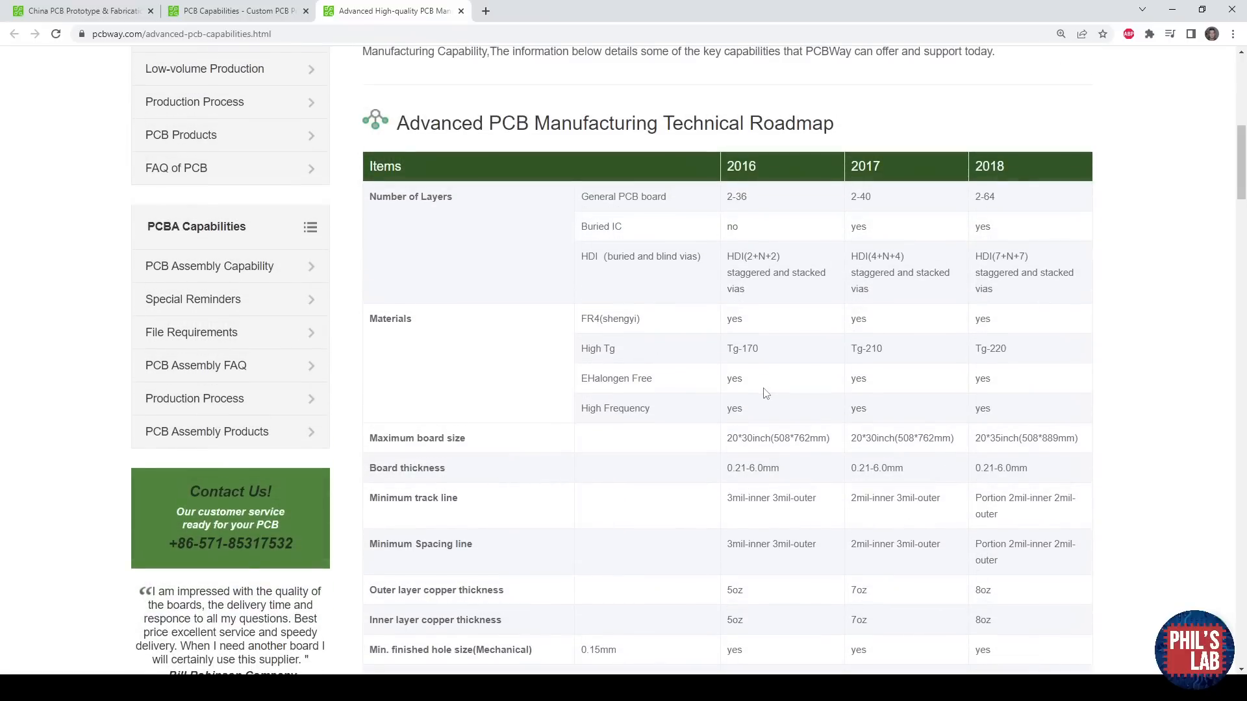
scroll(766, 393, down, 2)
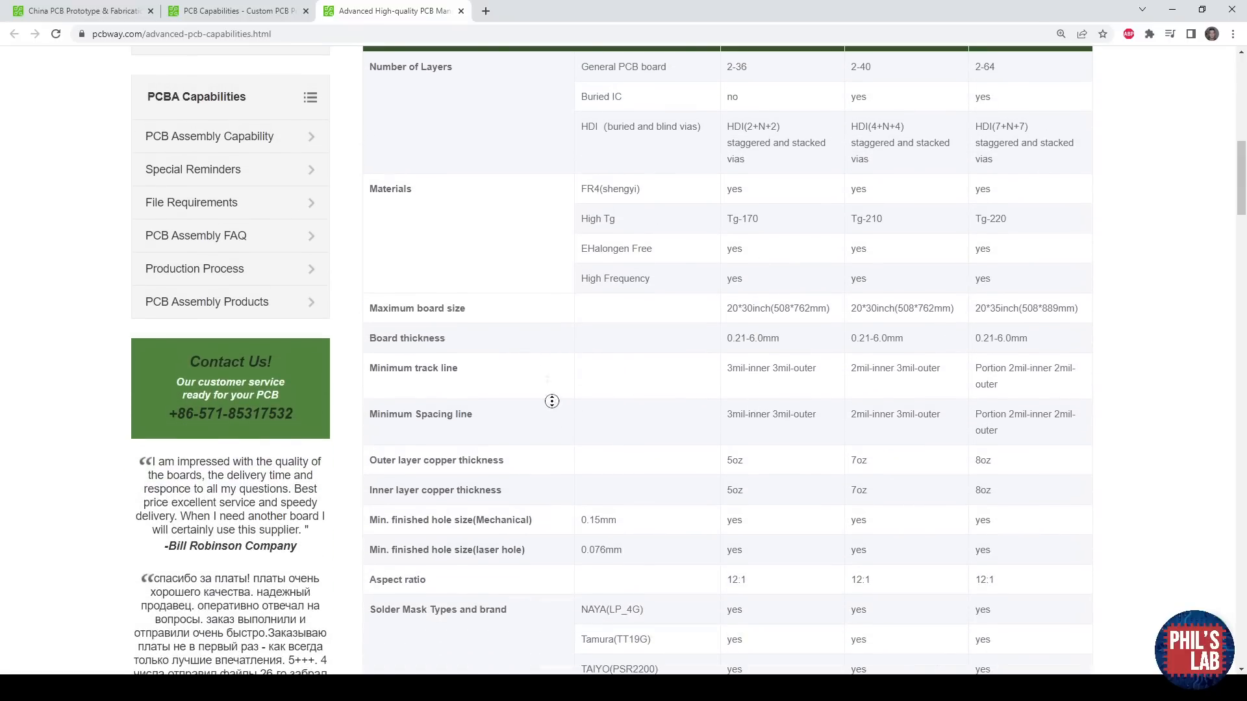
scroll(551, 401, up, 11)
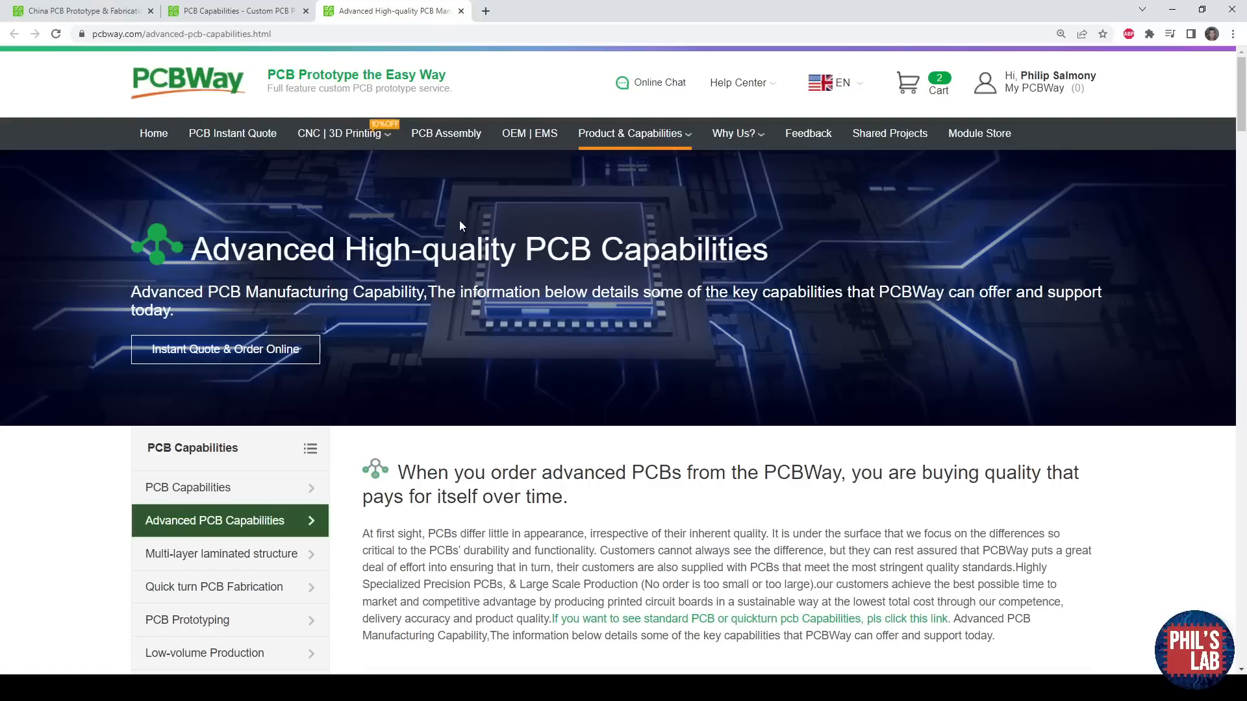
Open PCBWay's PCB assembly capabilities page and examine the table entries on component size, board dimension and board type.
click(436, 134)
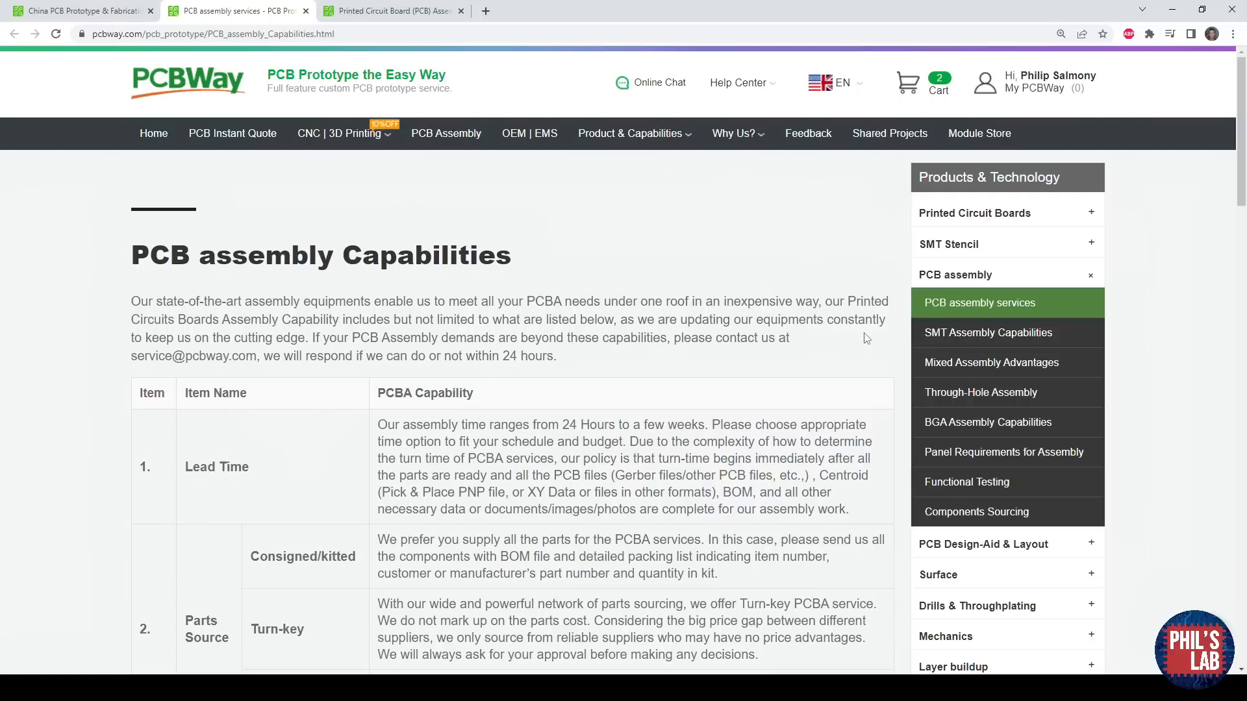
drag(520, 261, 130, 255)
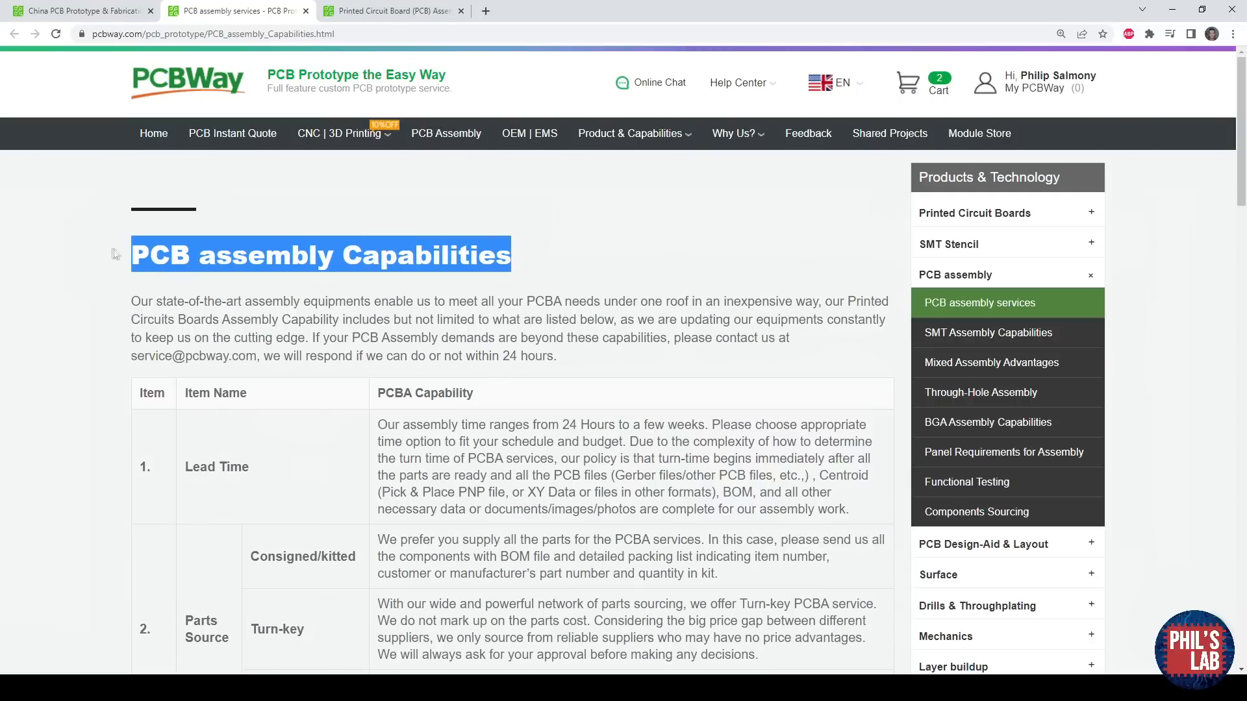
click(271, 303)
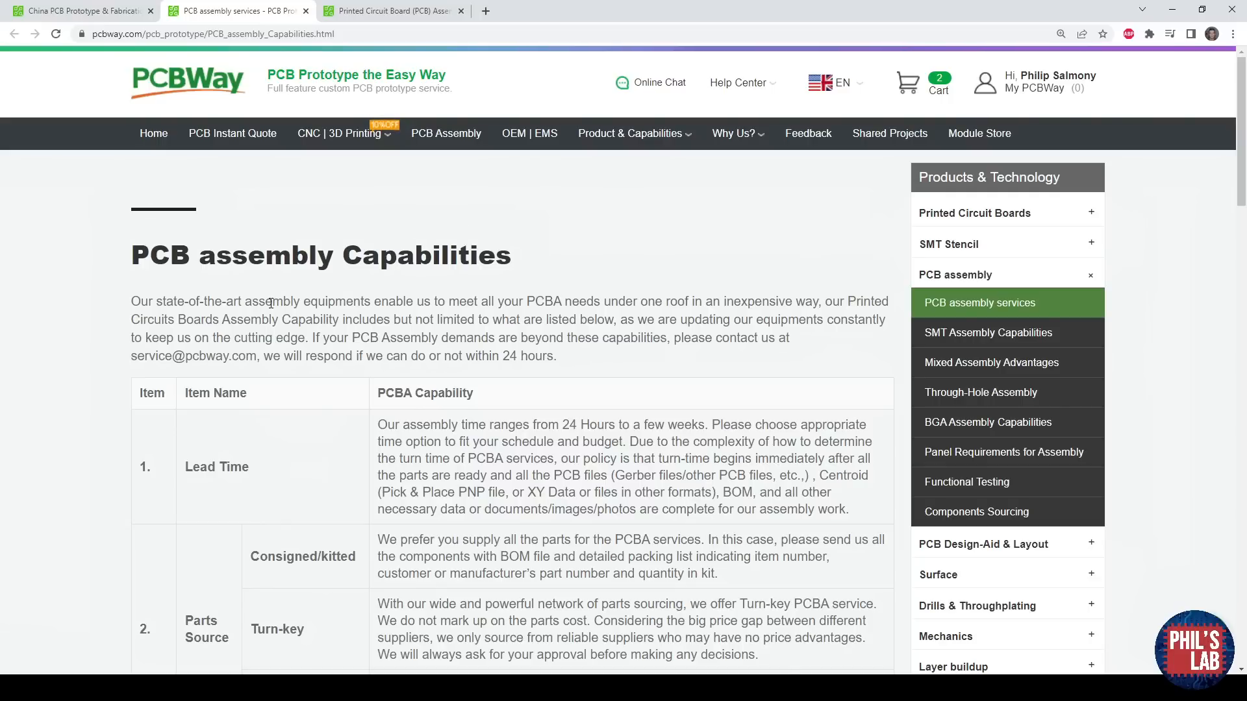
scroll(324, 435, down, 10)
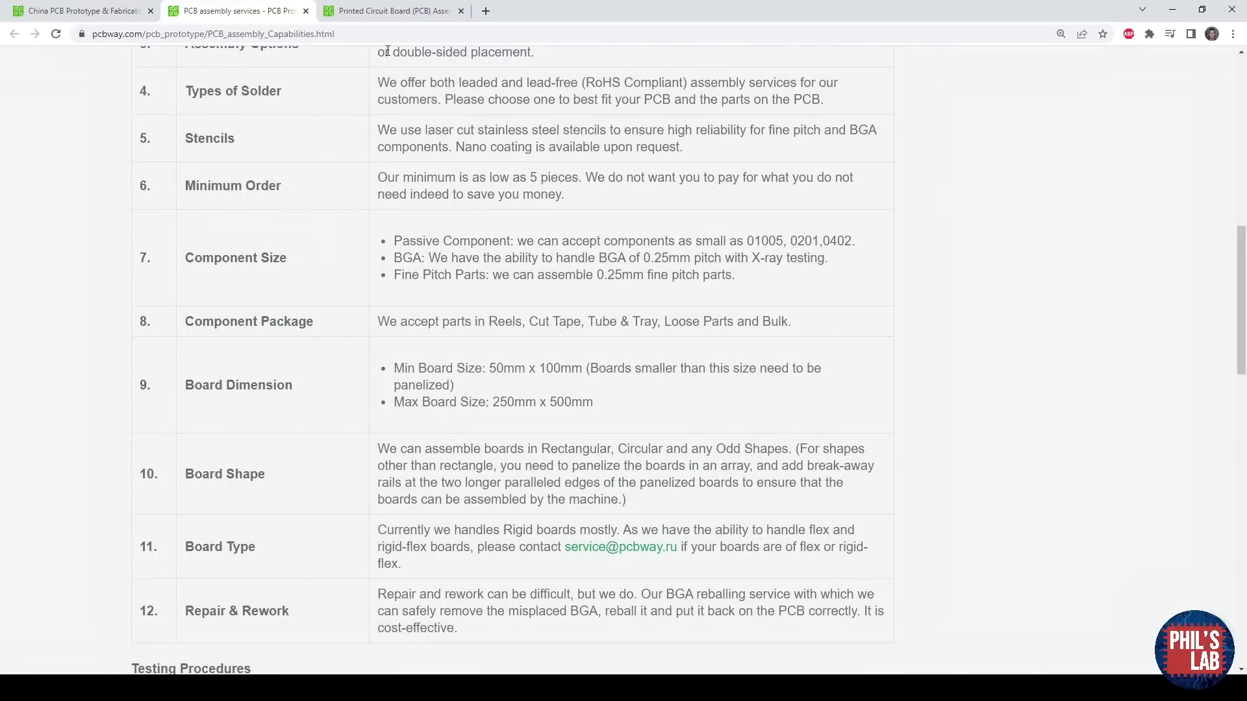
scroll(392, 315, down, 2)
scroll(389, 458, down, 1)
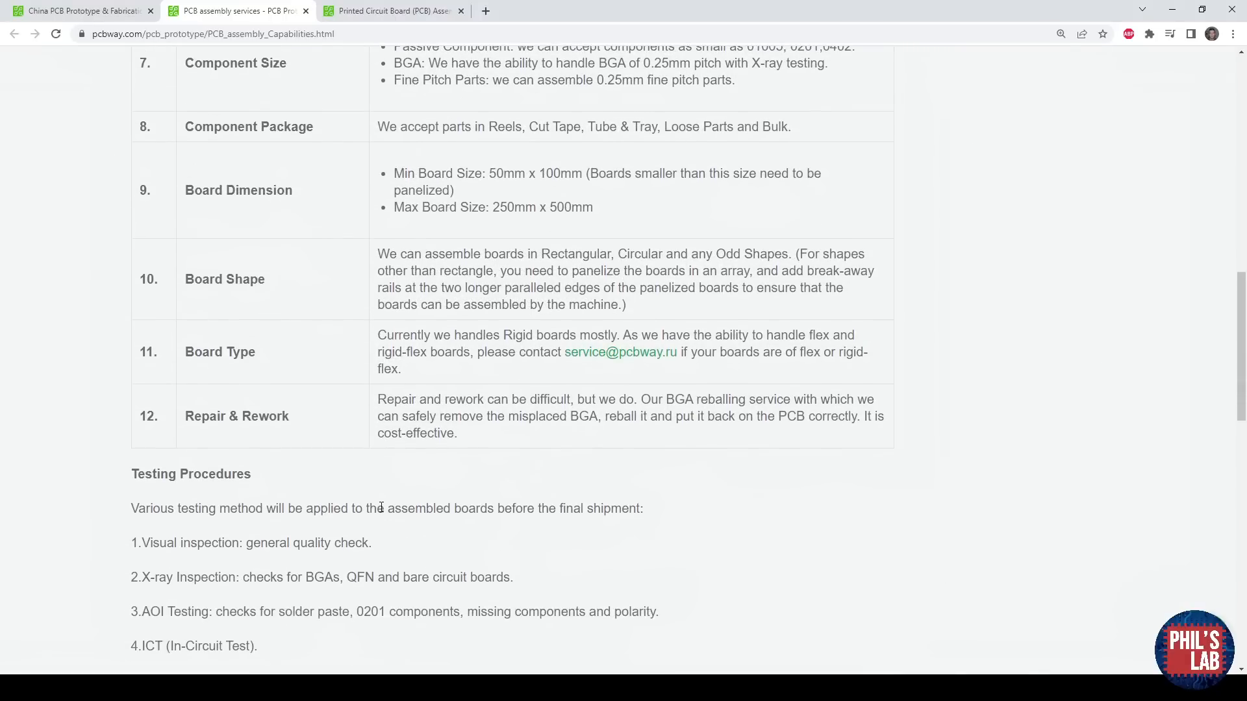
Read the assembly testing procedures, highlighting the X-ray inspection line and the 0201 components mention under AOI testing.
scroll(408, 576, down, 1)
drag(130, 513, 551, 519)
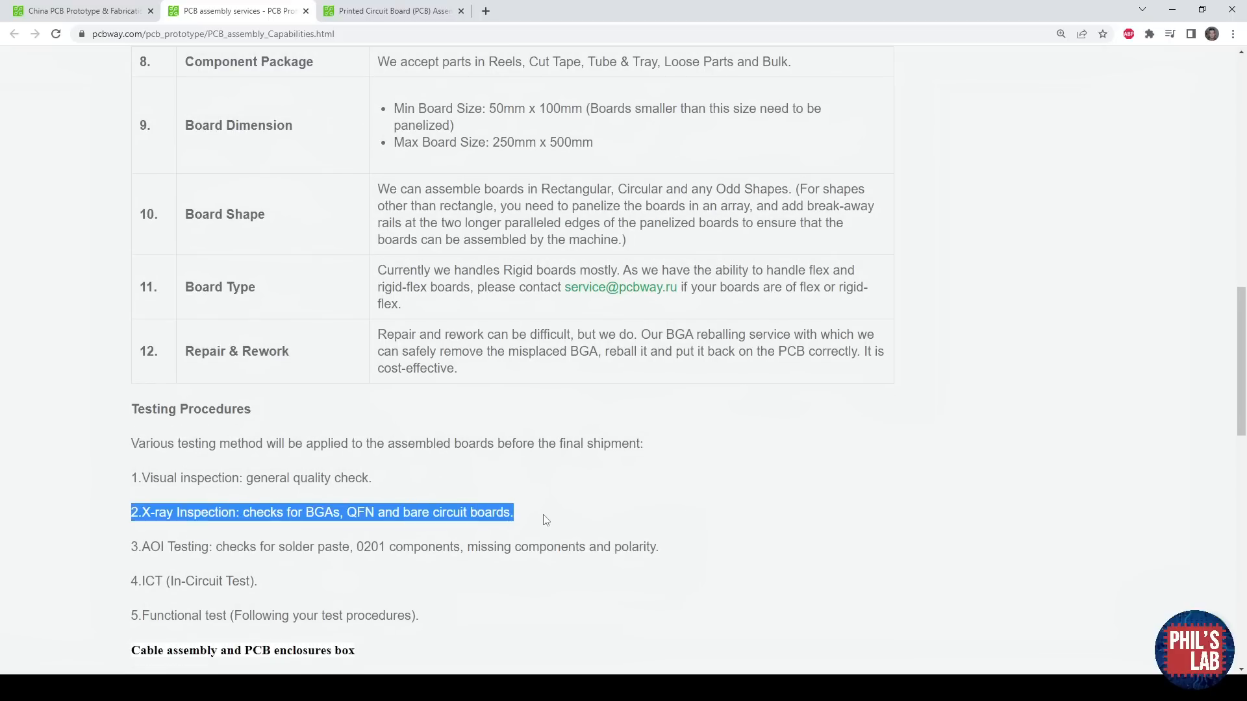
scroll(523, 523, down, 1)
scroll(546, 507, up, 2)
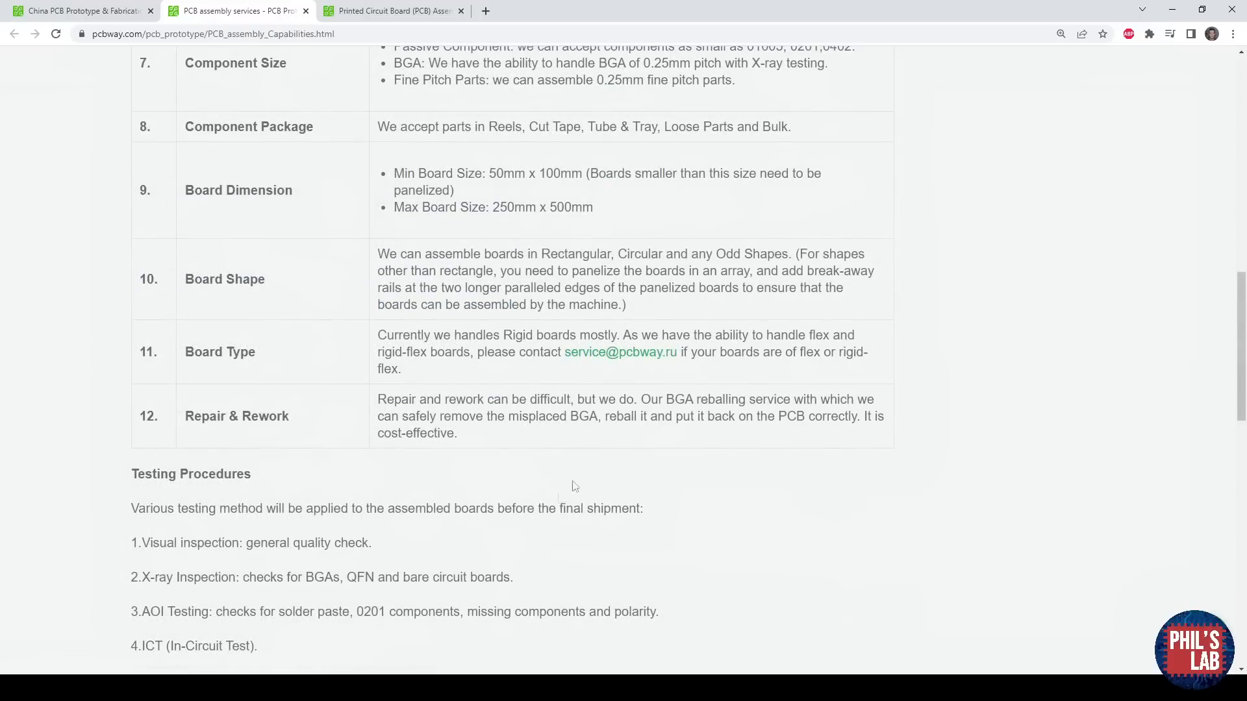
drag(356, 612, 474, 613)
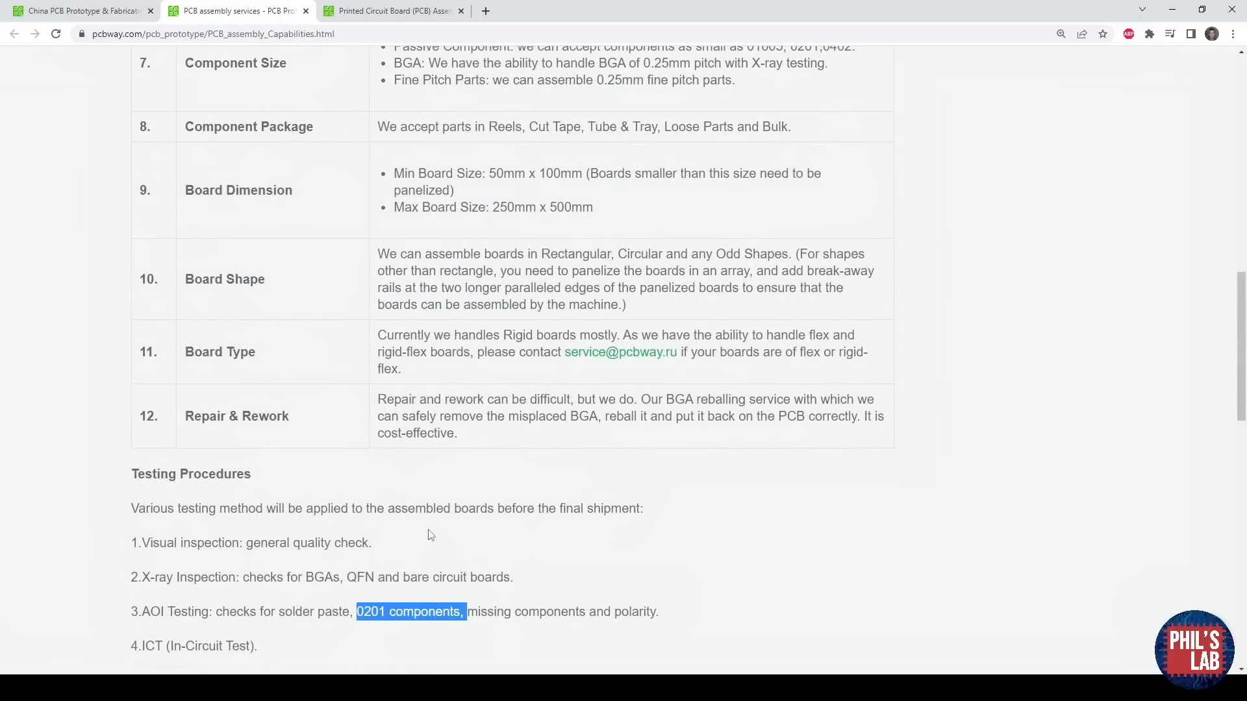
key(Home)
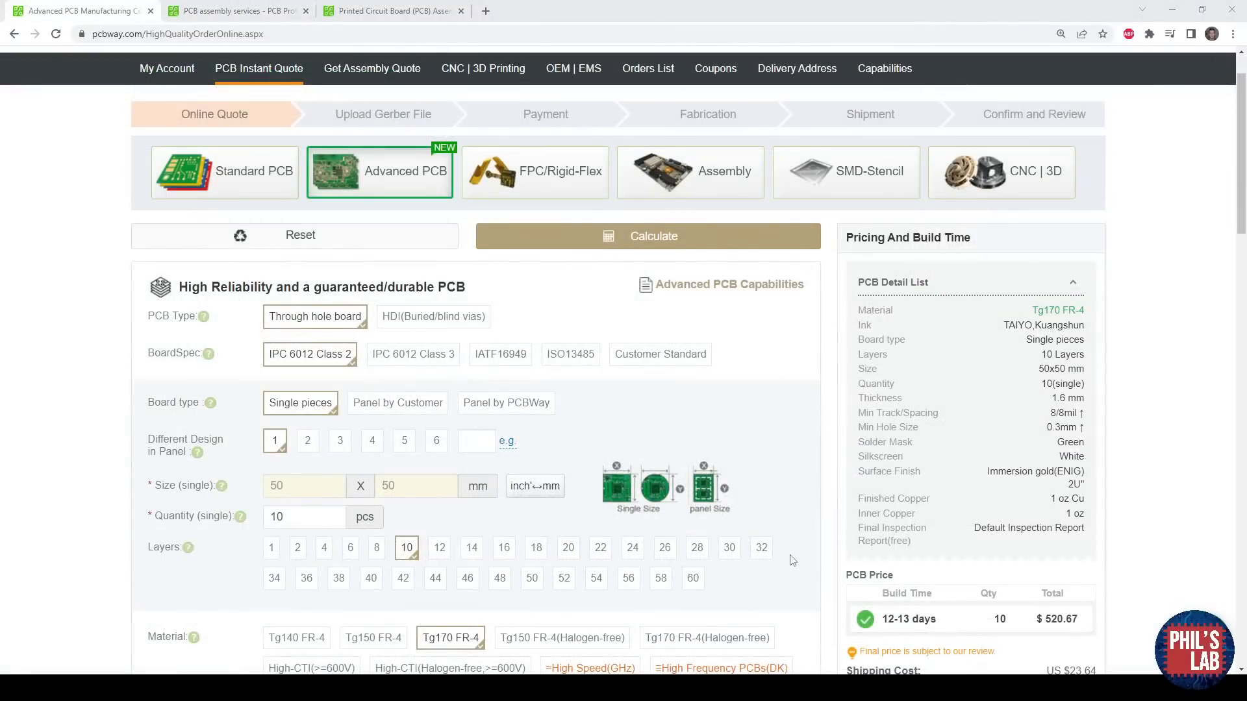
Review the options on the Advanced PCB quote form, from size and layers through material and surface finish to the Assembly Service section.
scroll(776, 544, down, 3)
scroll(776, 544, down, 3)
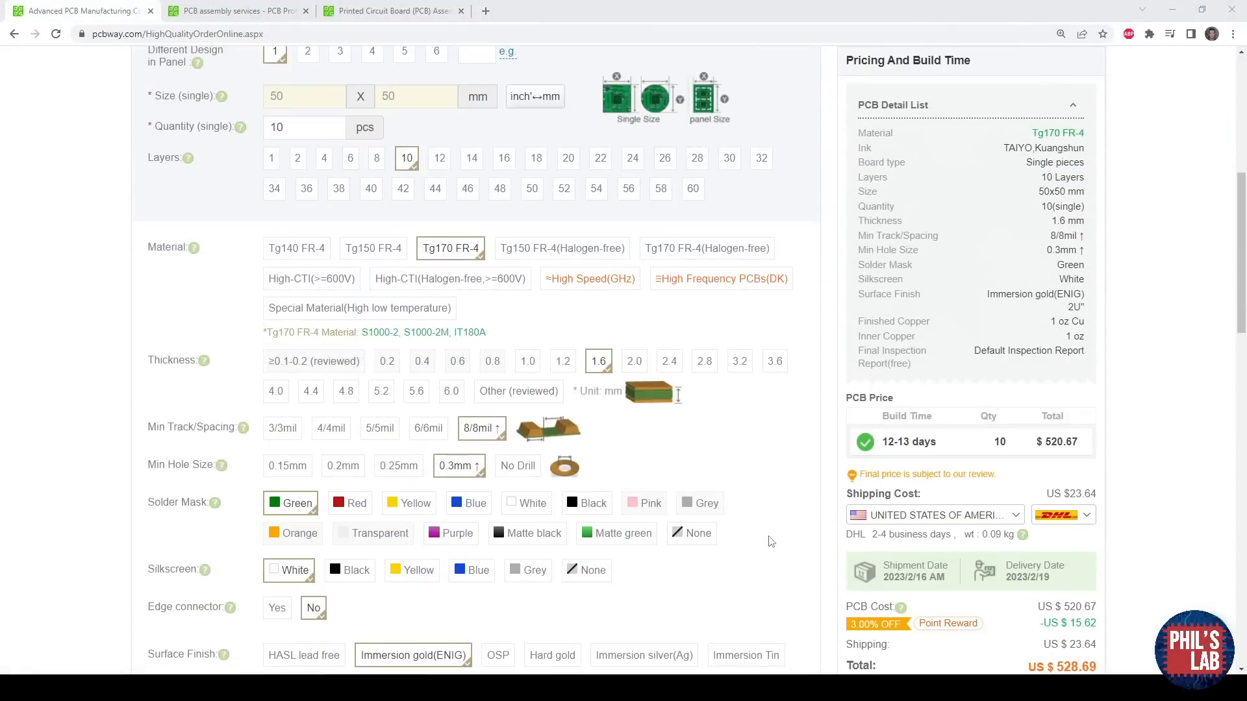
scroll(773, 543, down, 6)
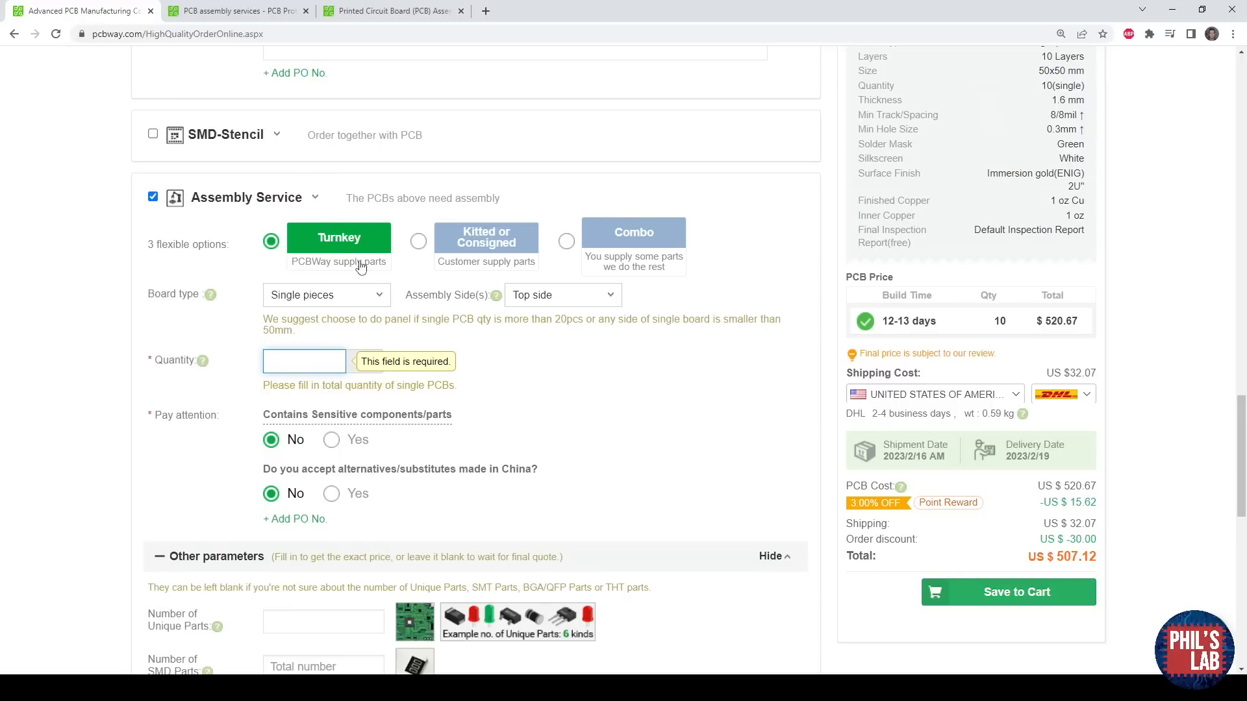
Switch to Altium Designer, inspect the ZettBrett-Reloaded board in 3D and return to its 2D layout view.
mouse_move(353, 298)
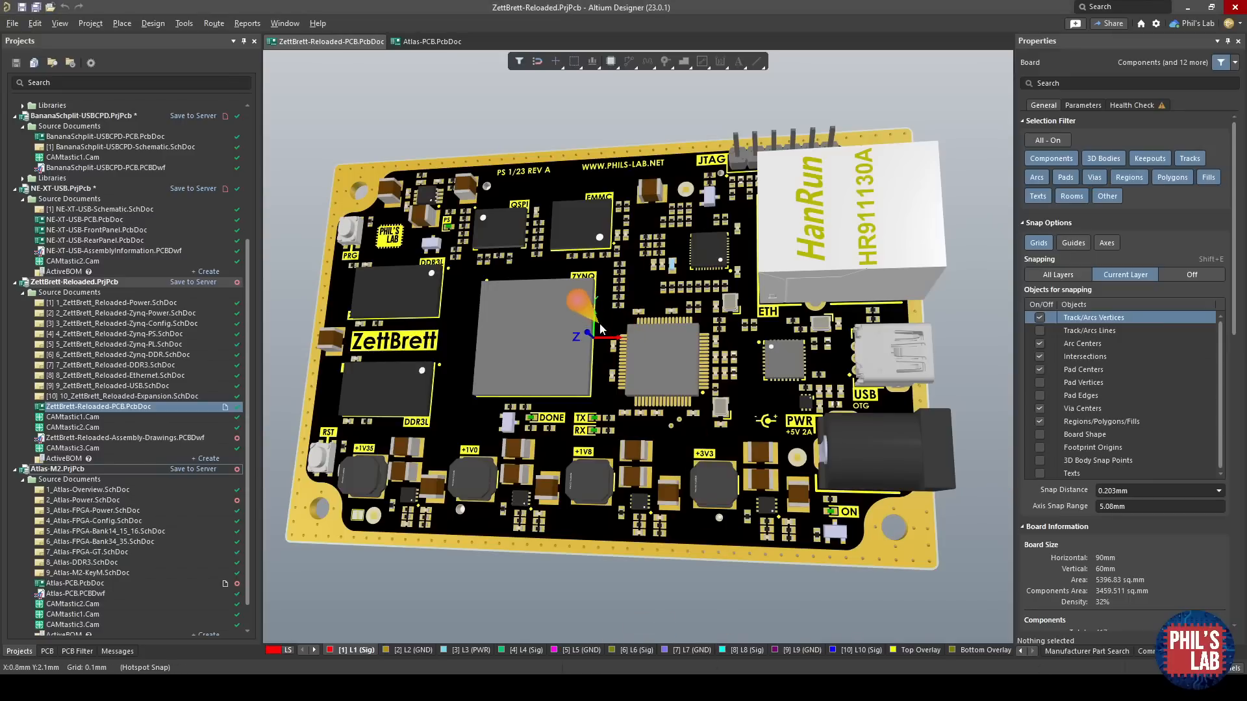
ctrl+scroll(597, 317, up, 2)
shift+right_drag(598, 317, 653, 319)
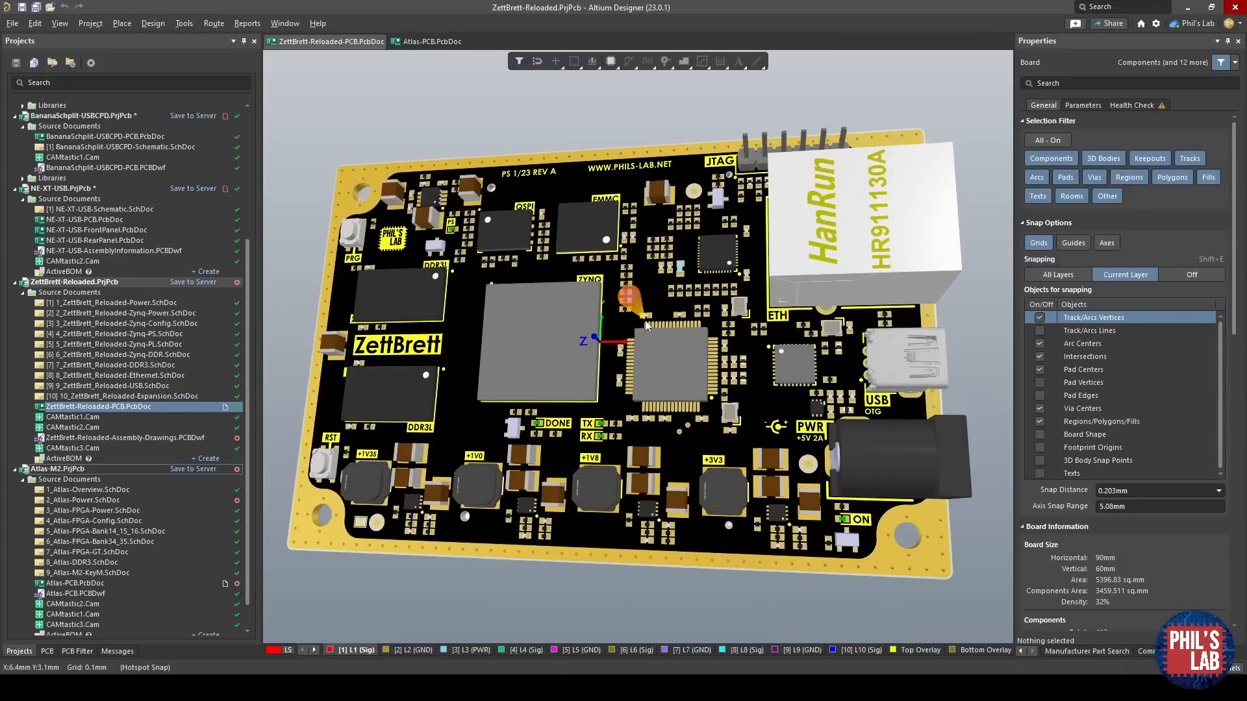
shift+right_drag(645, 321, 578, 354)
key(2)
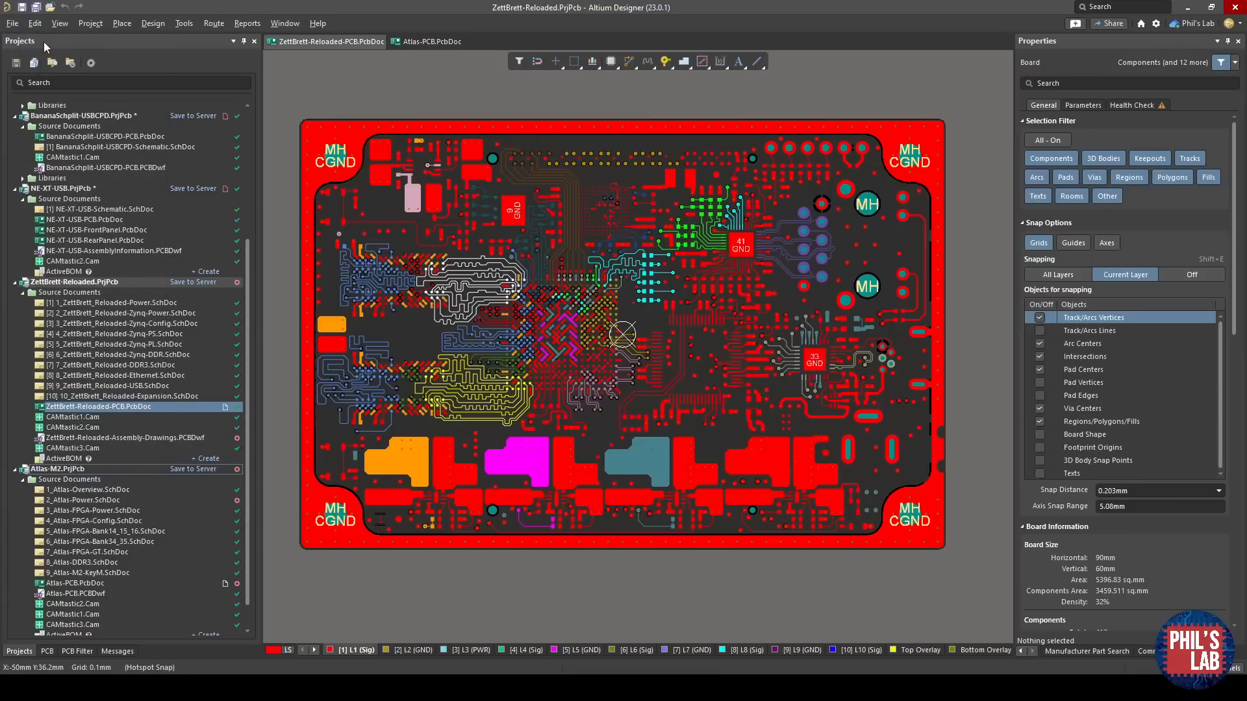
Open the Gerber X2 fabrication output setup for the ZettBrett-Reloaded board and check the available decimal precision choices.
click(13, 24)
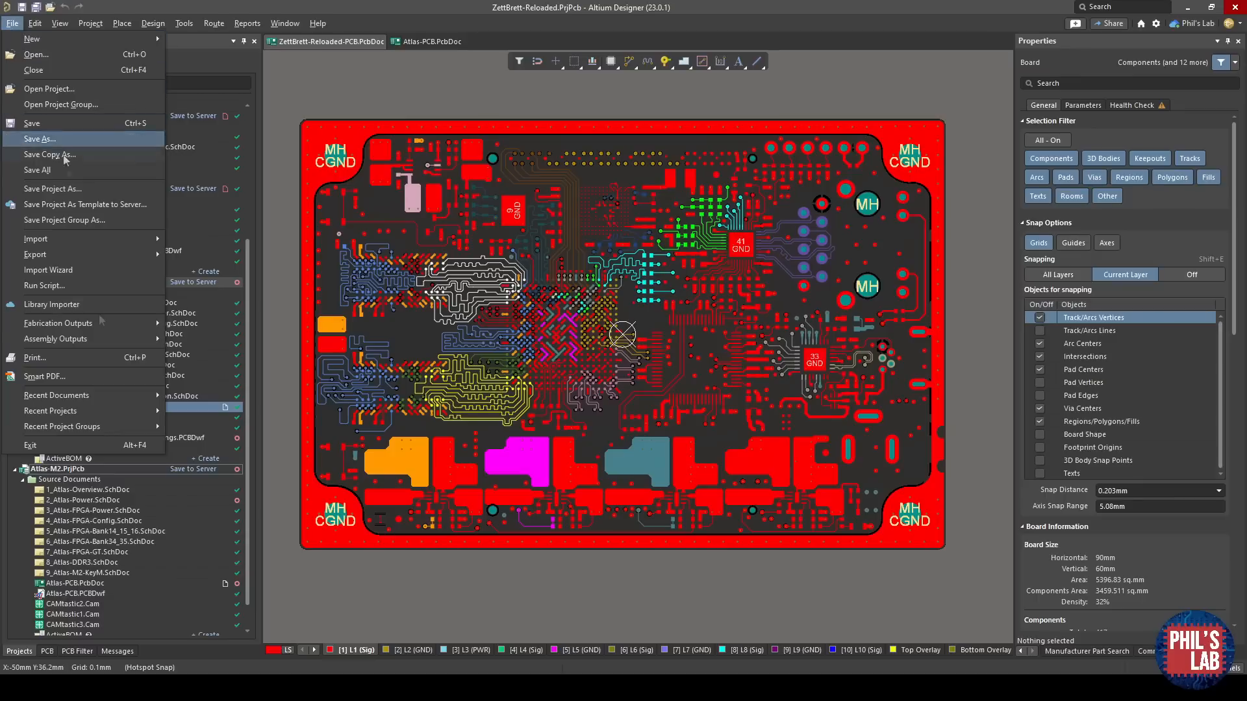
mouse_move(98, 326)
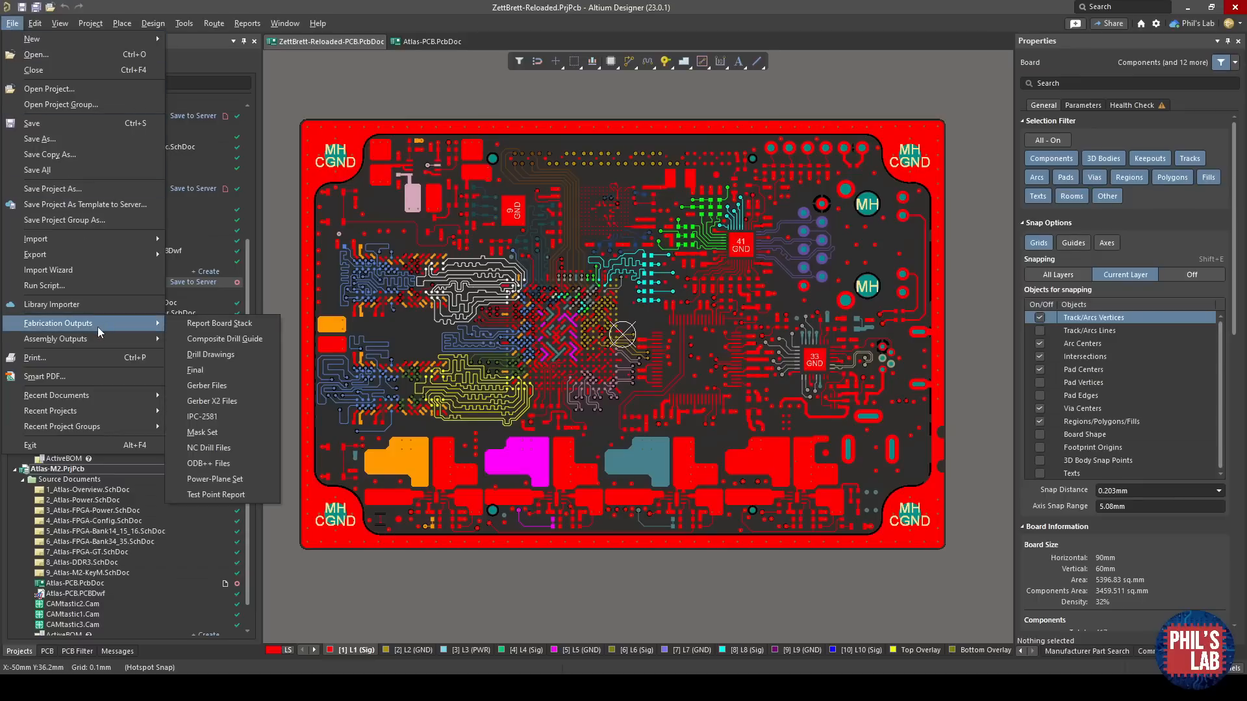
click(228, 403)
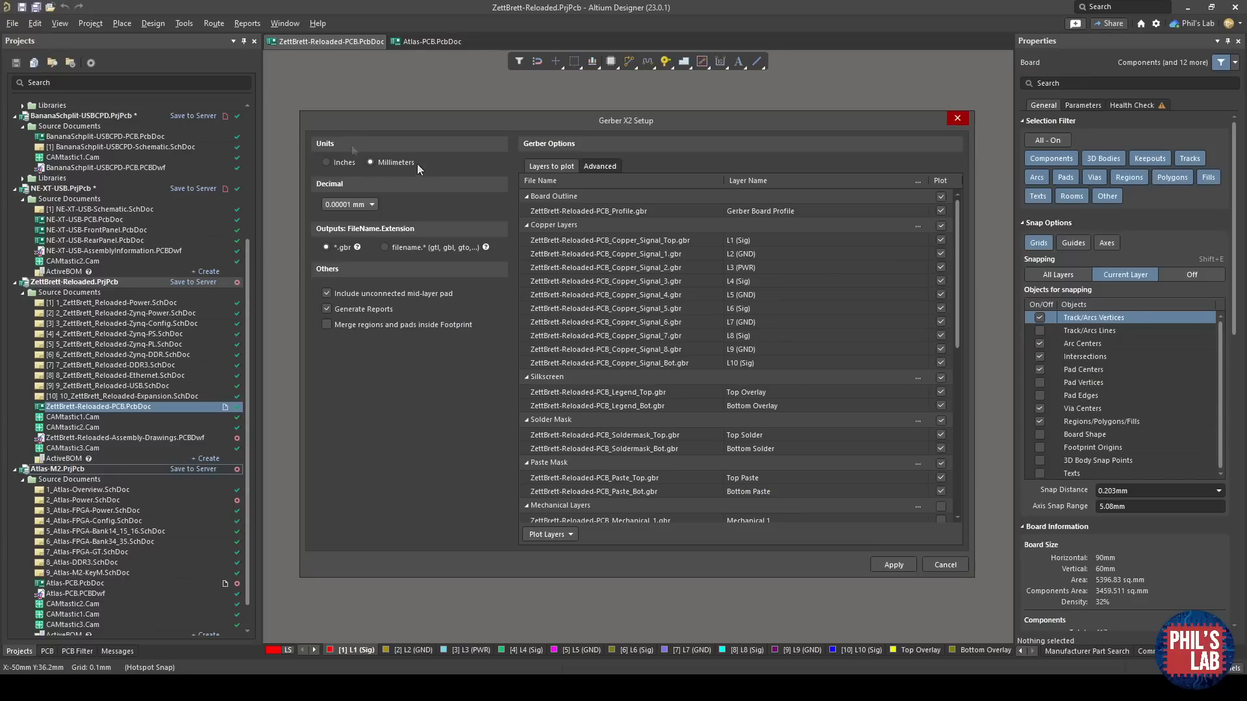
click(365, 204)
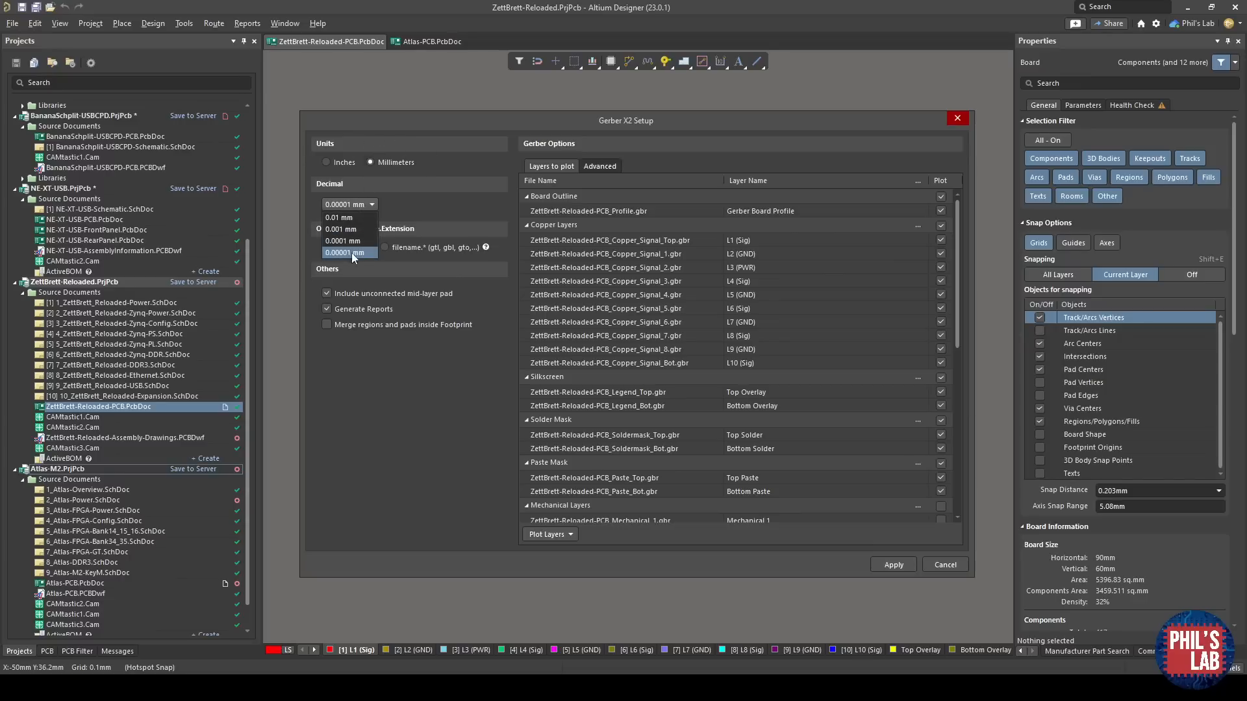
click(442, 195)
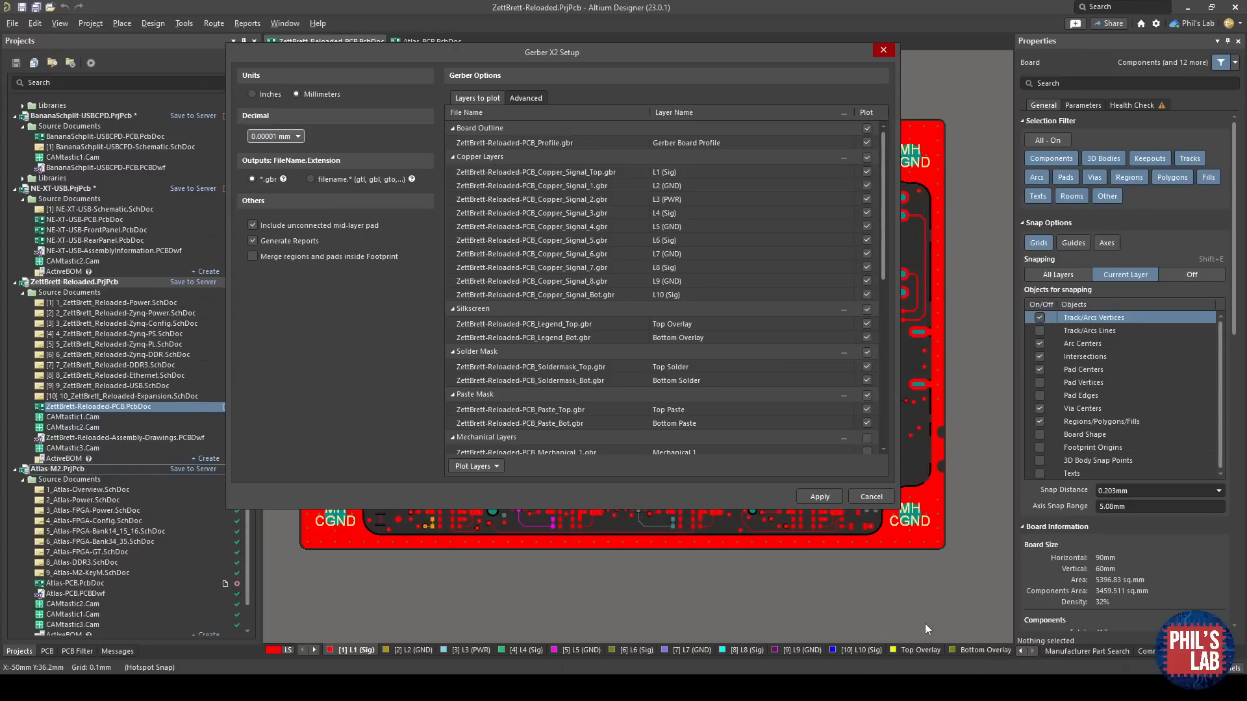
drag(454, 58, 488, 125)
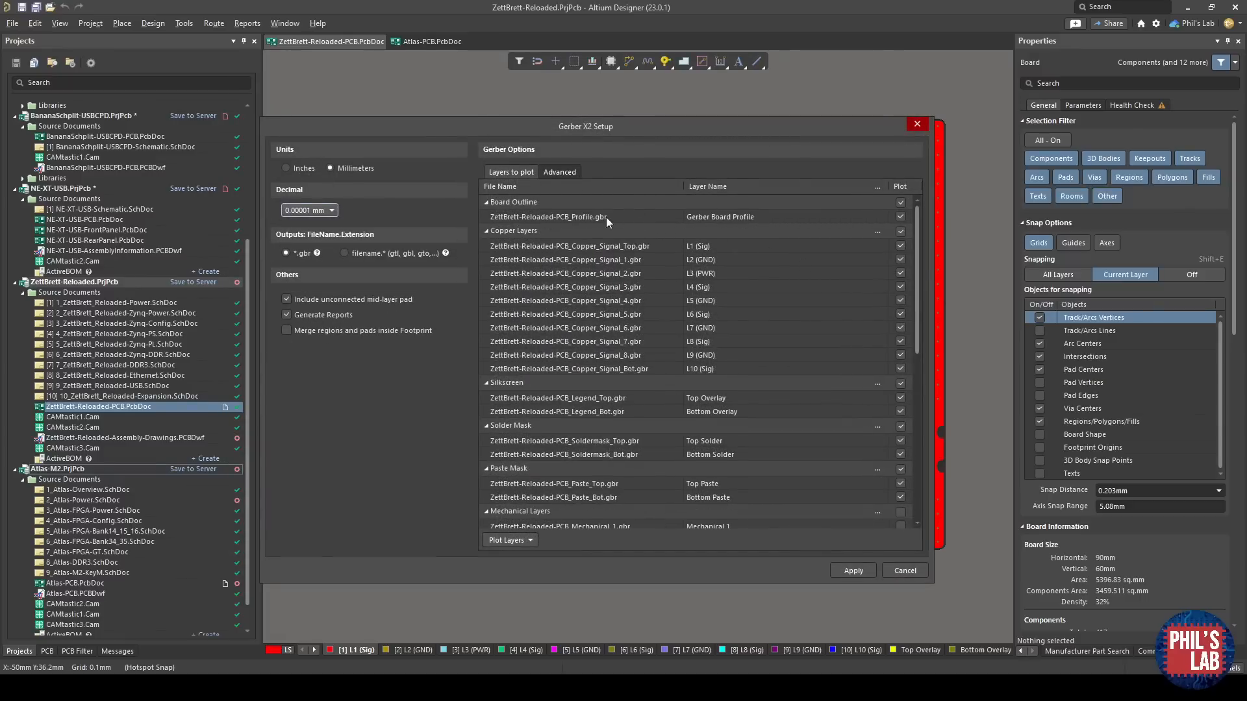
Review the board outline, copper layers L1 to L10 and top and bottom overlays in the Gerber plot list.
click(713, 228)
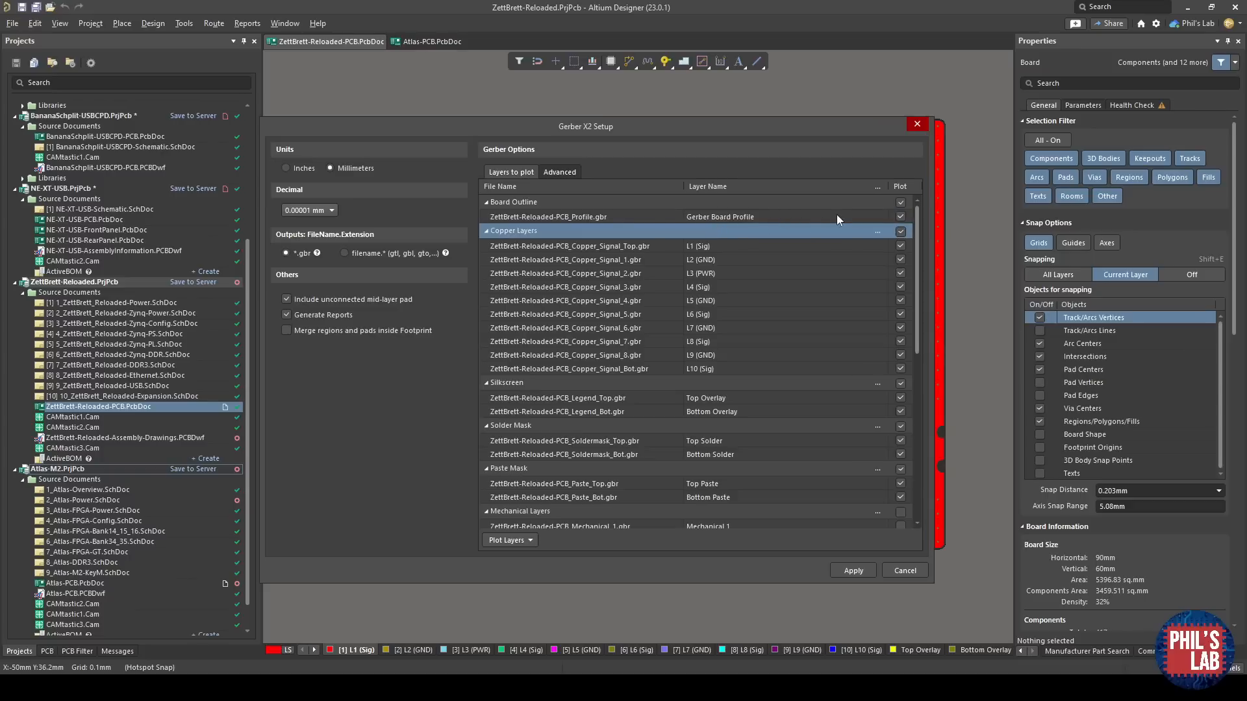
click(809, 219)
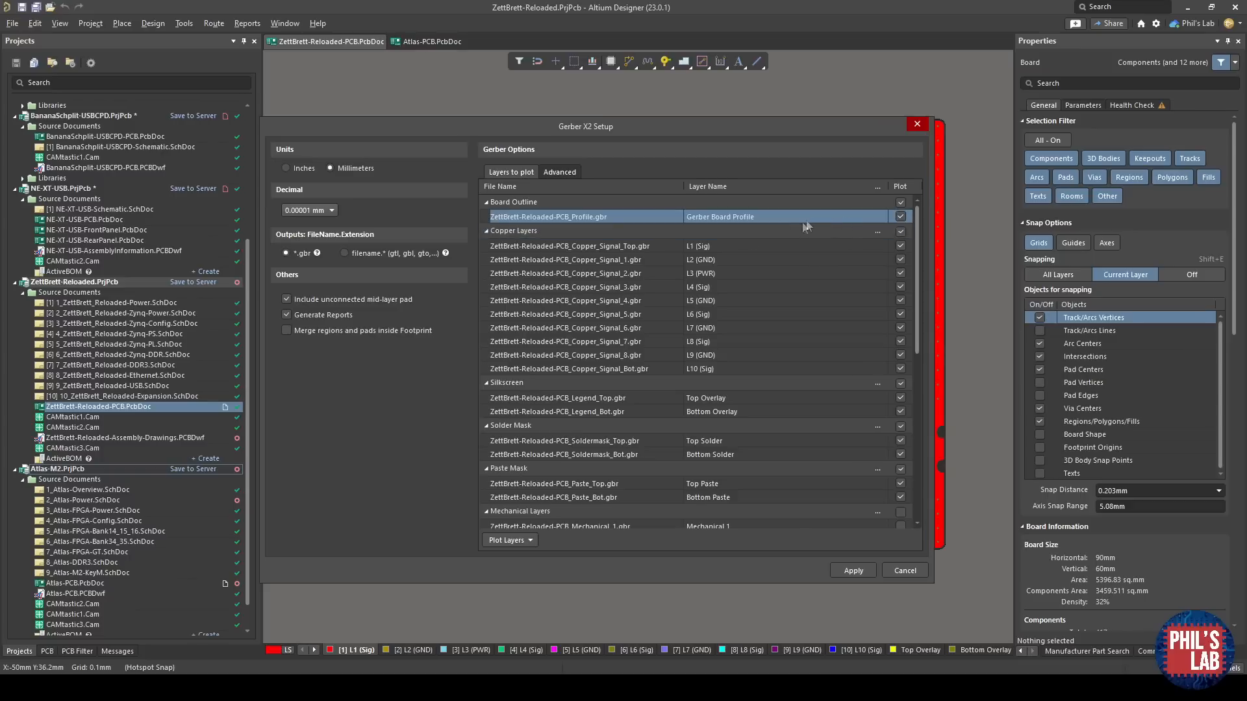
click(747, 245)
click(782, 368)
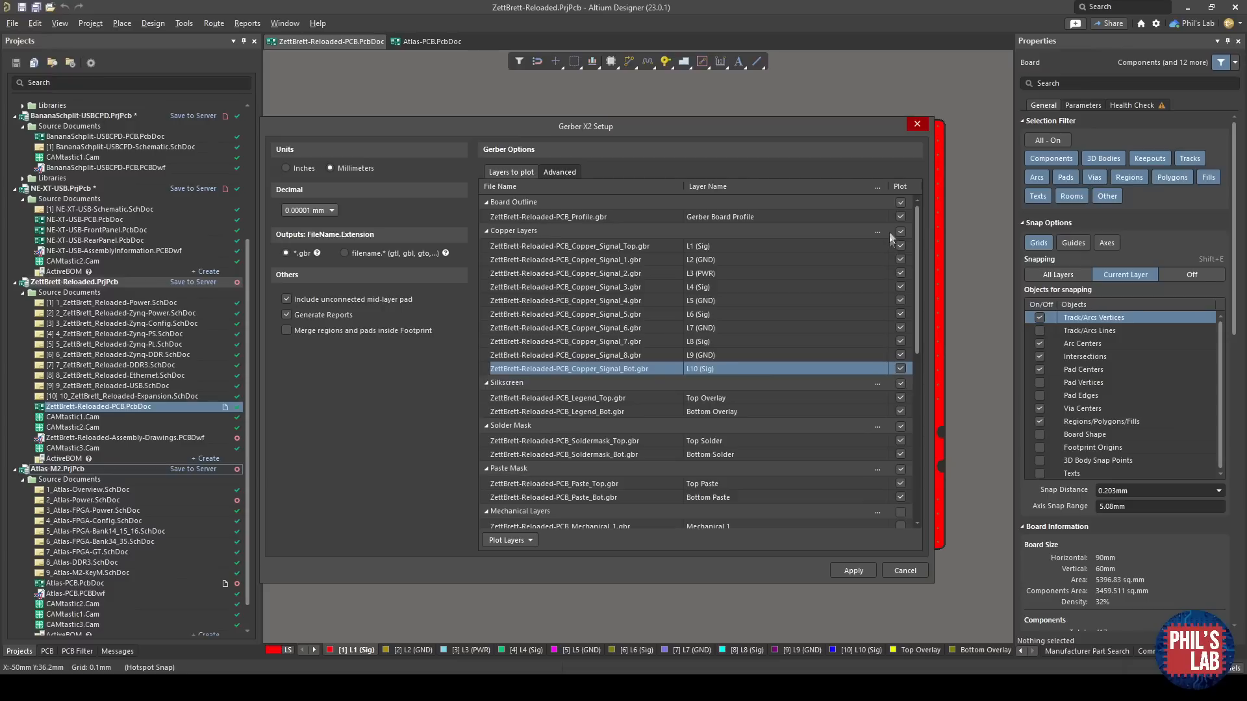
click(761, 401)
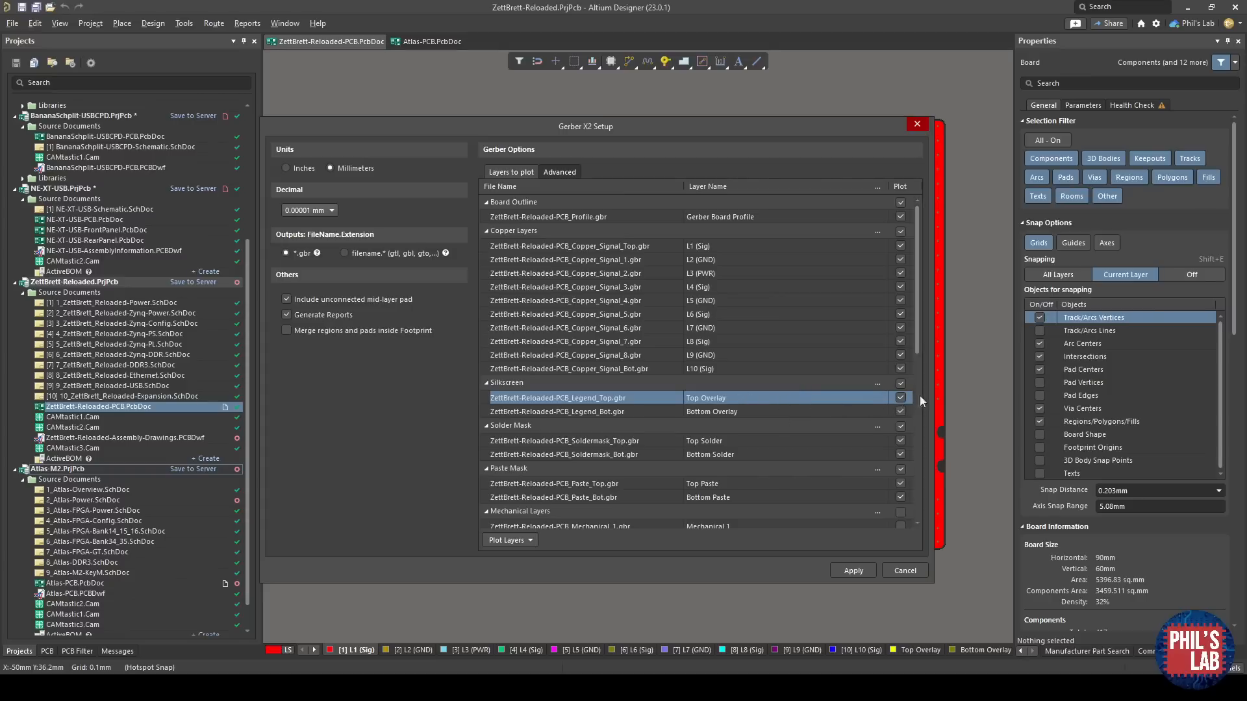
click(901, 411)
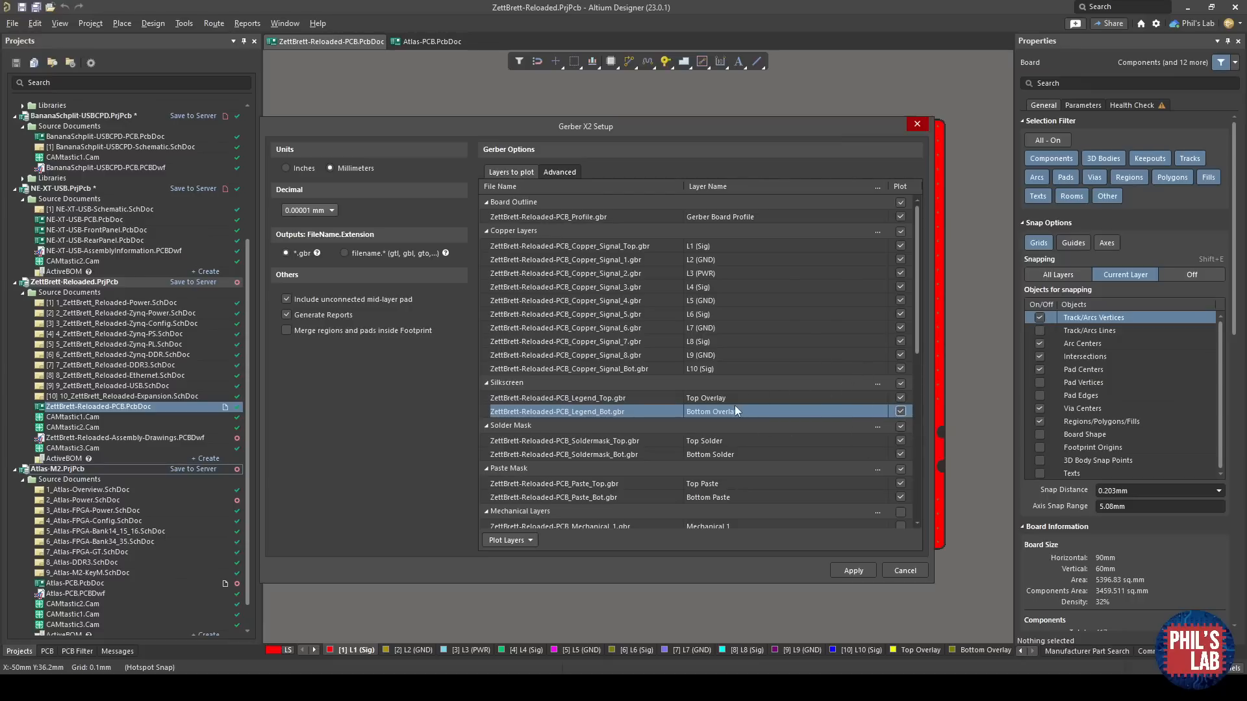
Review the top and bottom solder mask and paste mask entries among the layers to plot.
scroll(732, 408, down, 3)
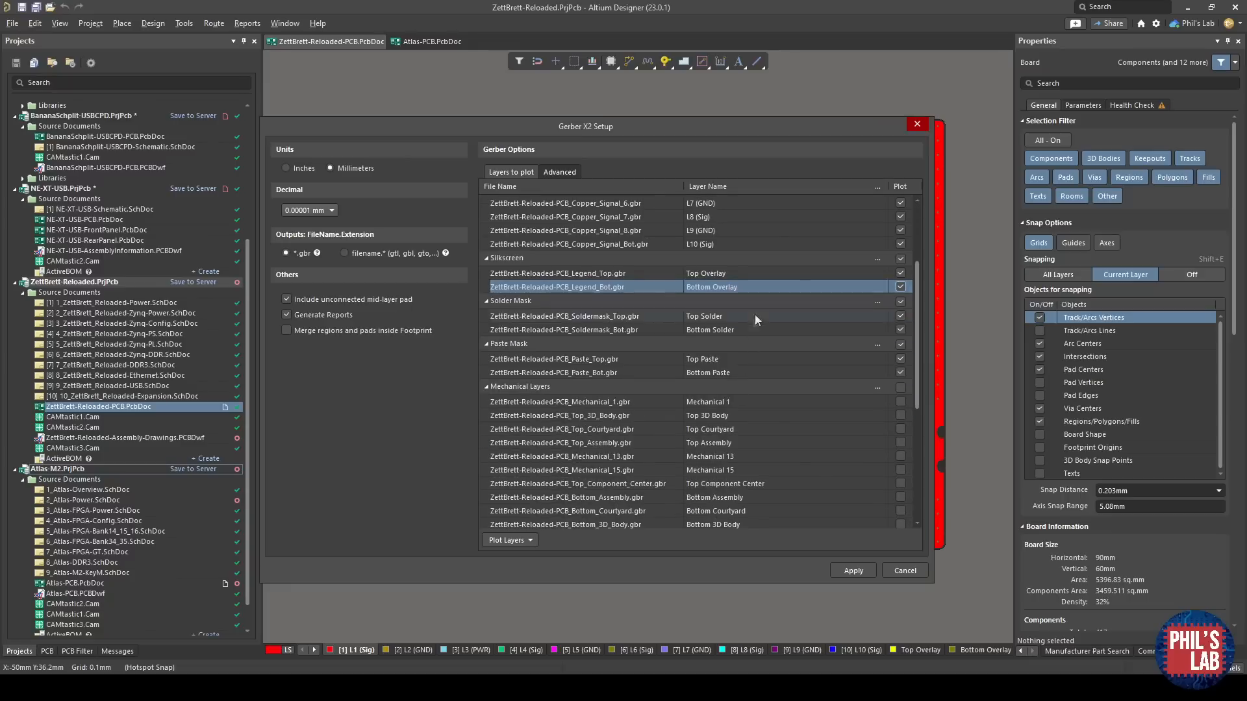
click(754, 315)
click(739, 330)
click(746, 314)
click(737, 329)
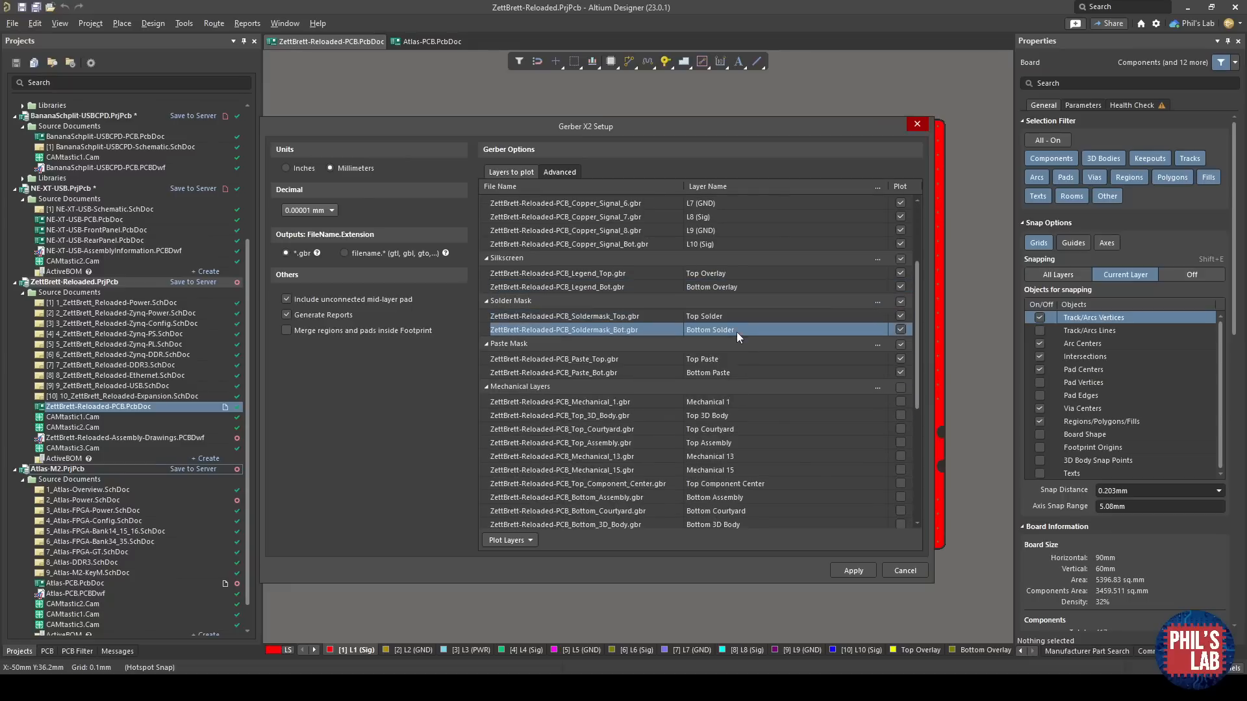
click(724, 359)
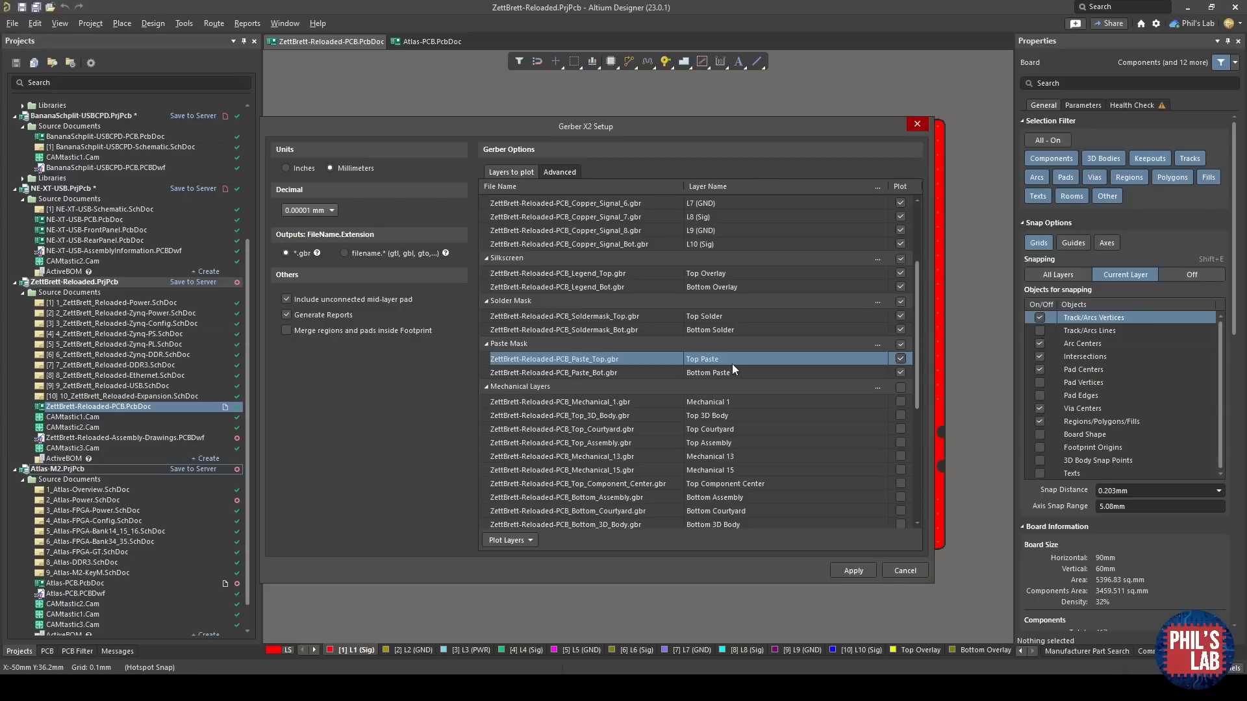
click(805, 373)
click(779, 359)
click(773, 369)
click(769, 360)
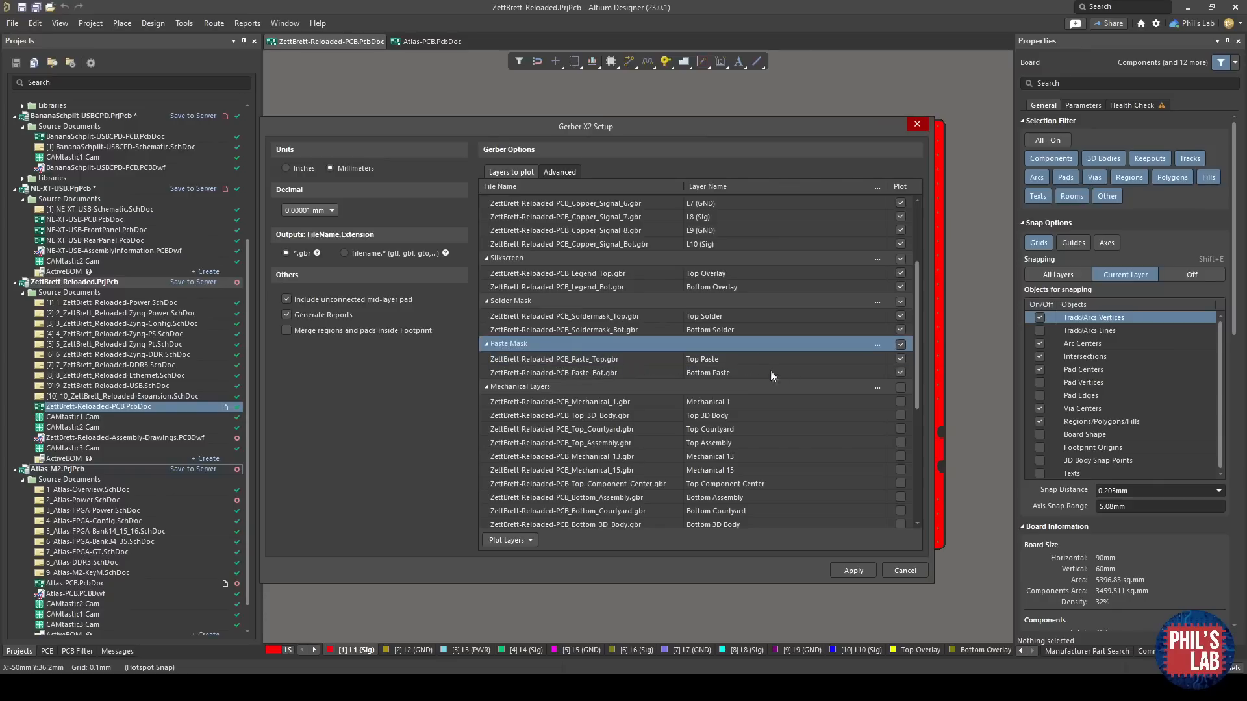
click(747, 375)
click(726, 363)
click(723, 373)
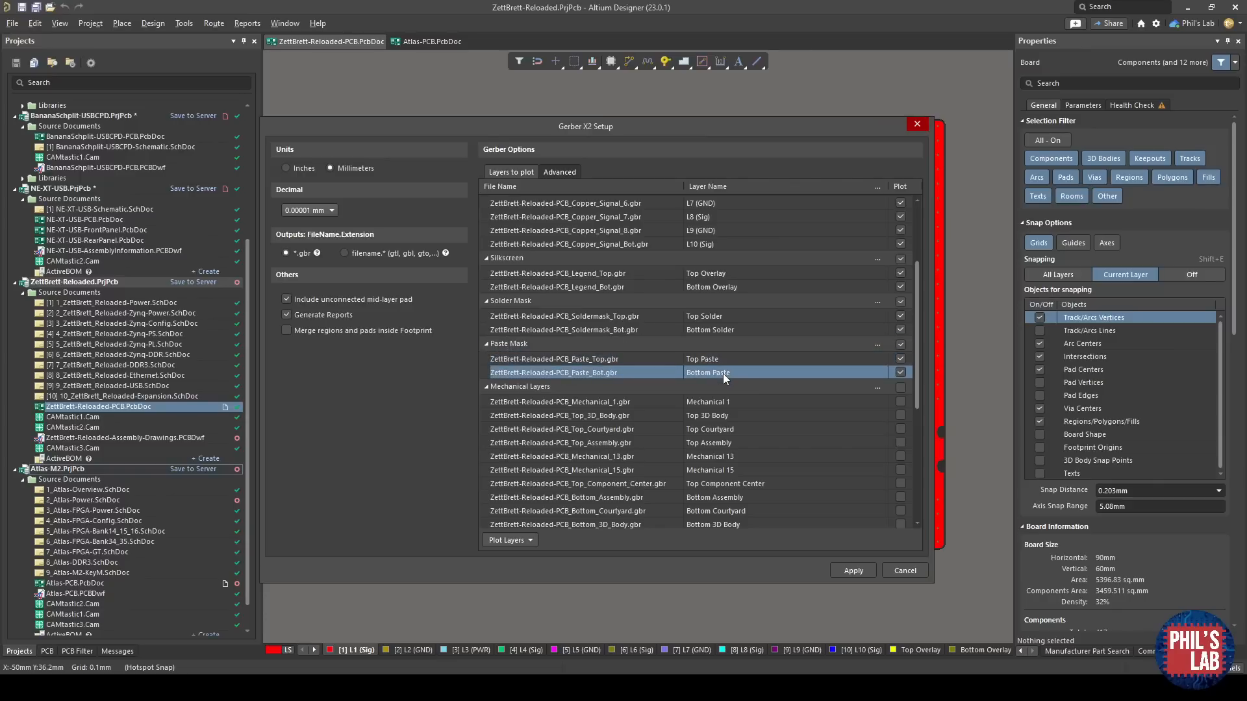
Examine the remaining Gerber layers, including mechanical layers, top and bottom pad masters, and non-plated and plated through-hole drill files.
scroll(746, 370, down, 3)
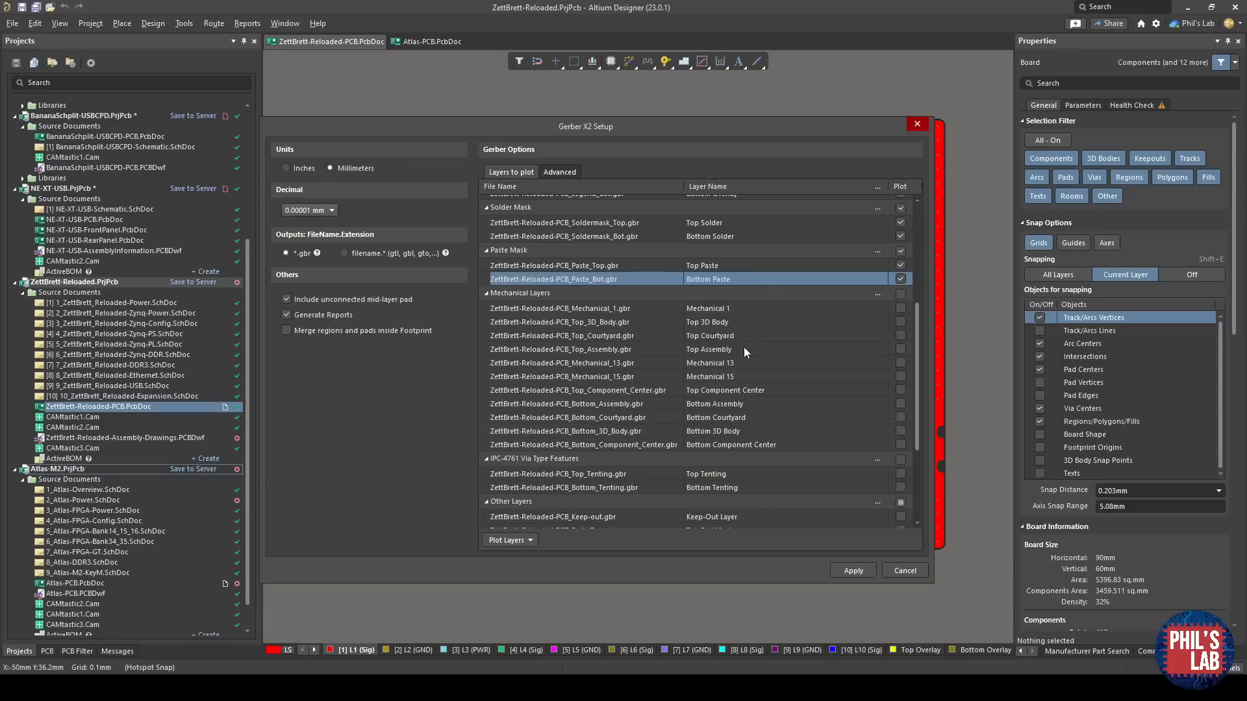
scroll(743, 347, down, 4)
click(766, 379)
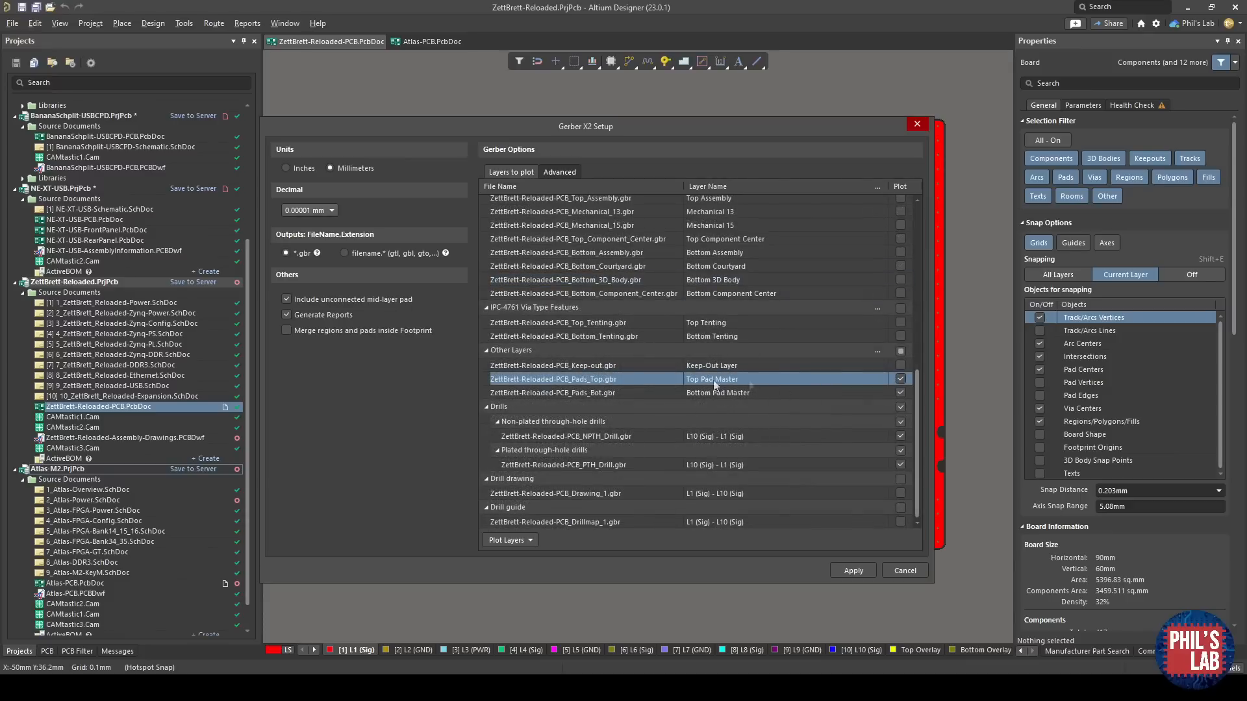
click(786, 395)
click(723, 380)
click(719, 393)
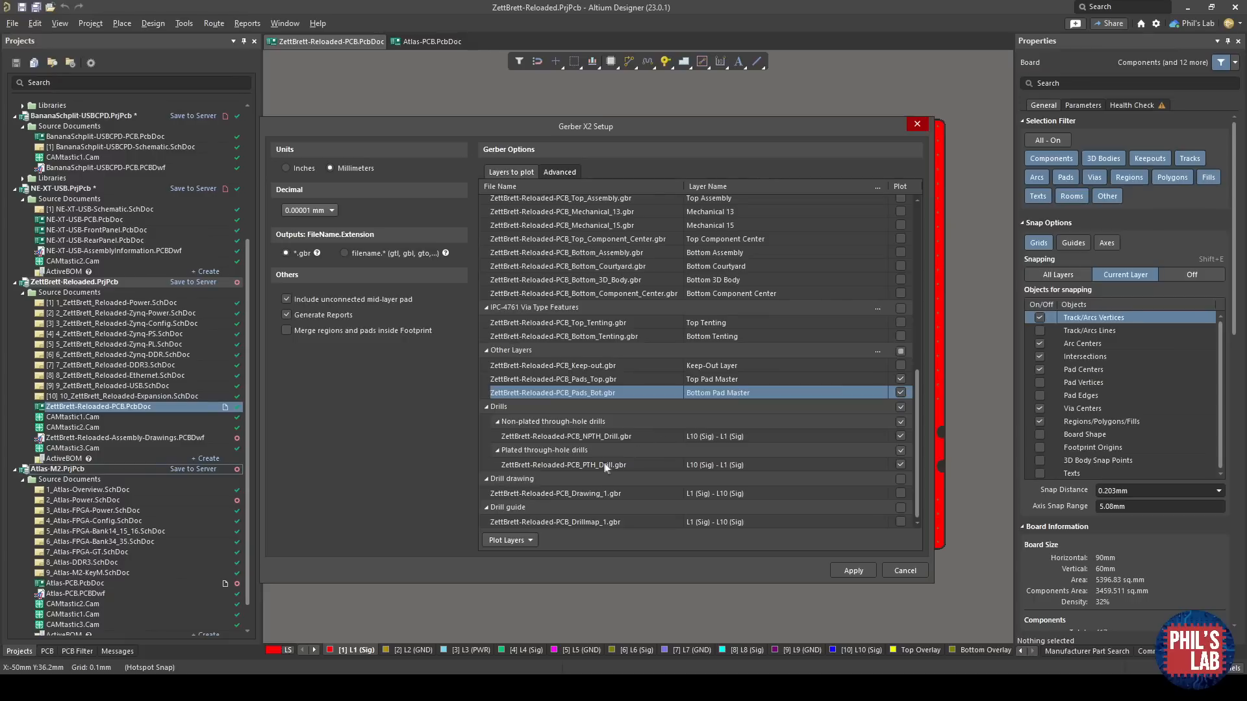
click(647, 464)
click(647, 465)
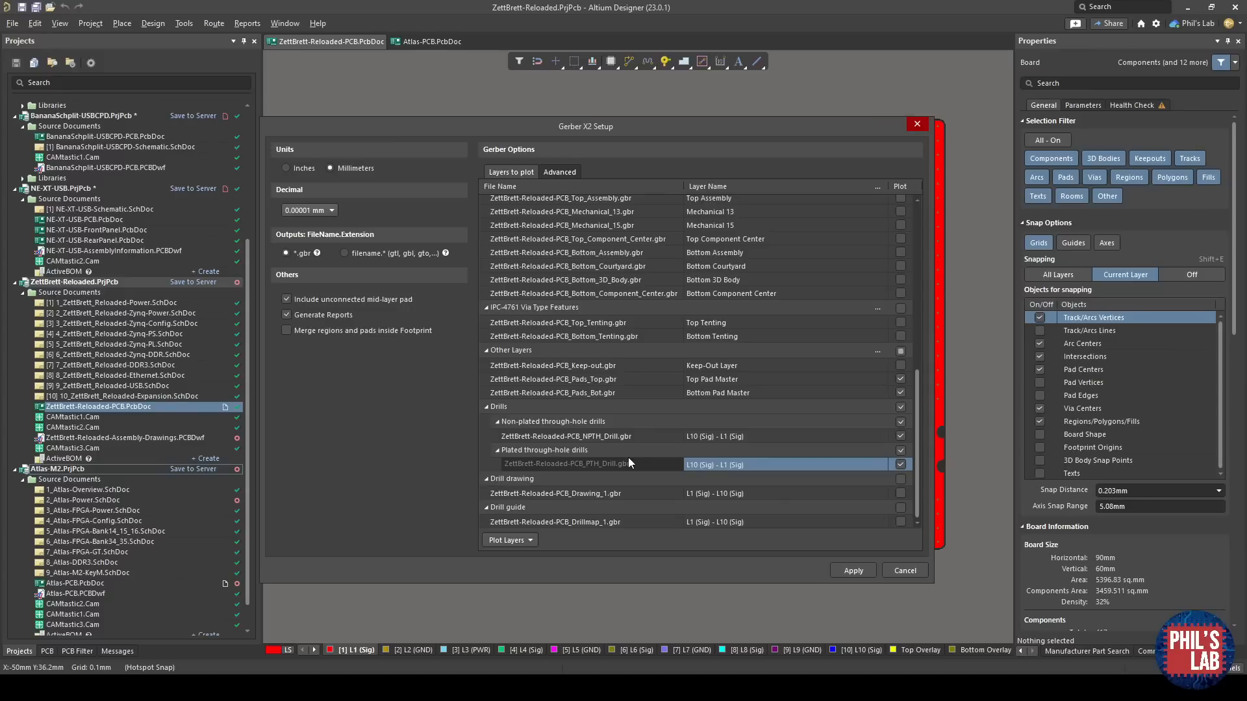
click(582, 437)
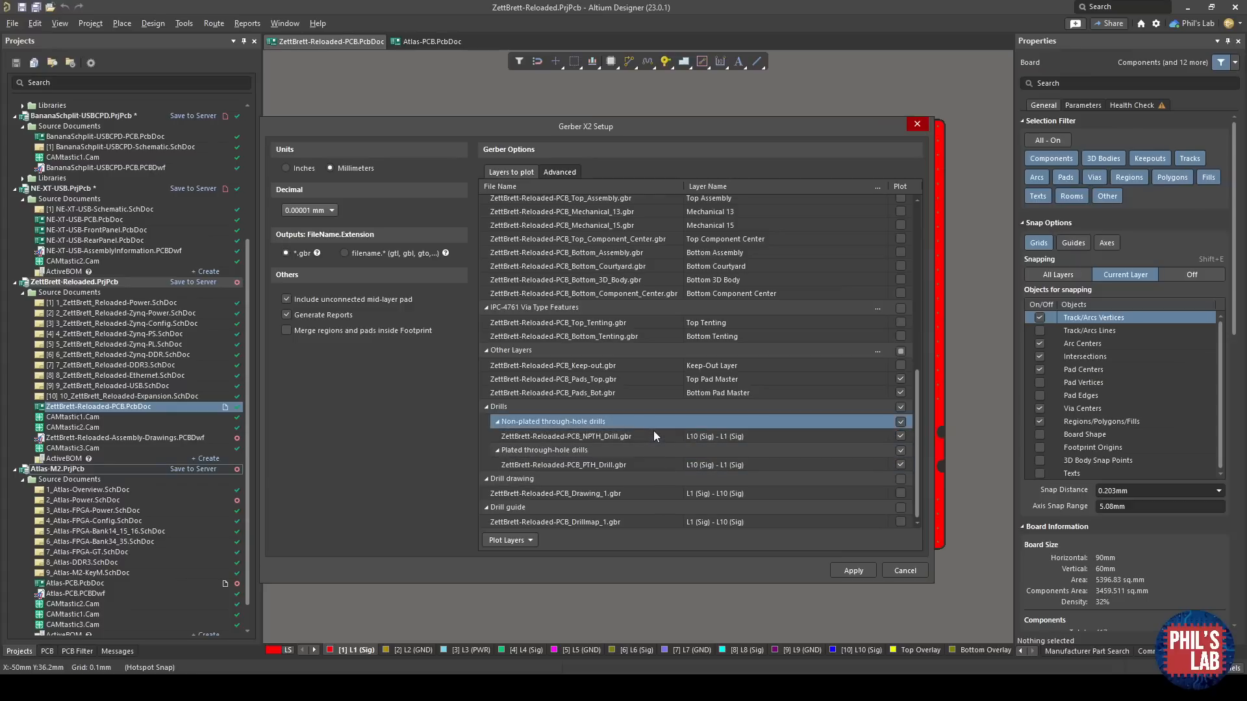
click(648, 465)
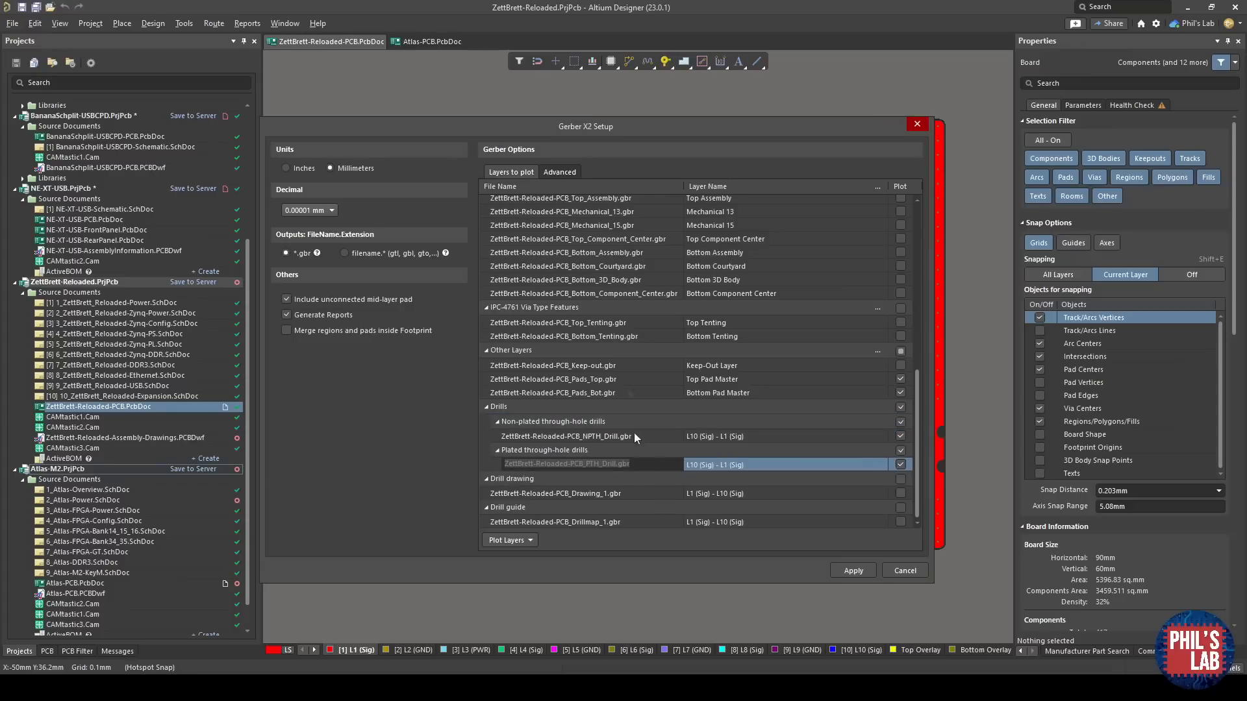
Check the advanced Gerber options and generate the Gerber X2 files with the layers selected for plotting.
click(560, 172)
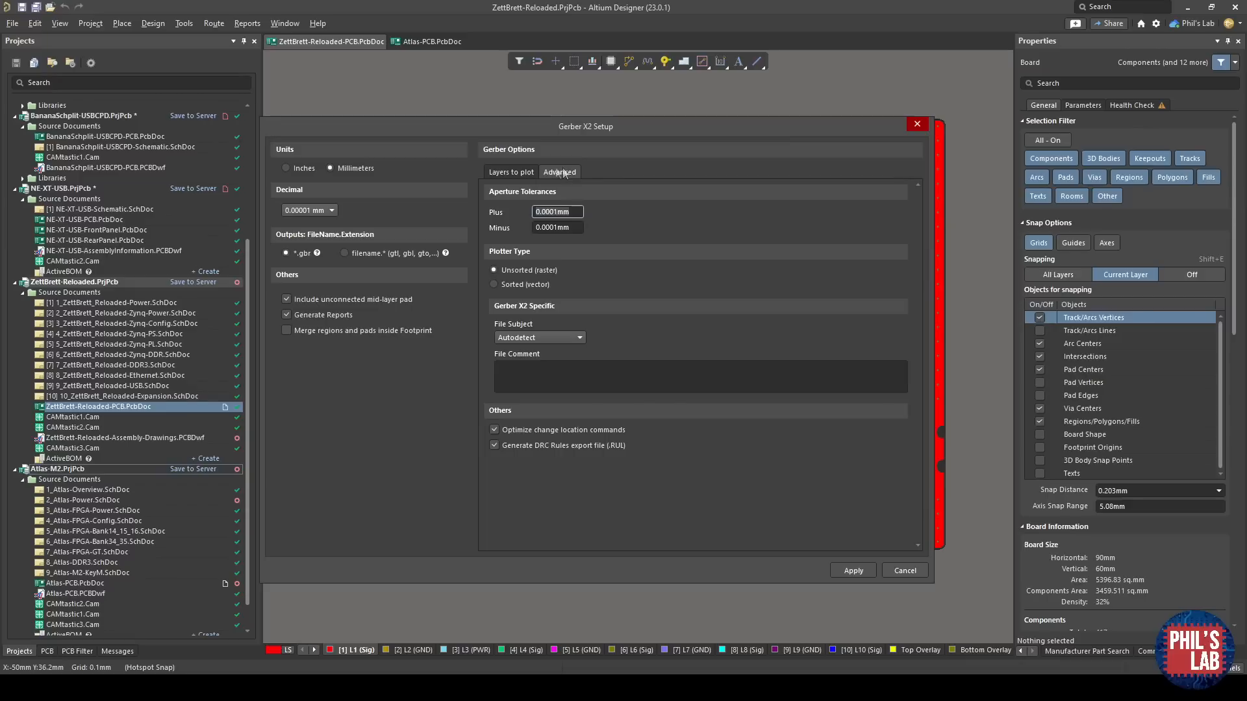
click(509, 171)
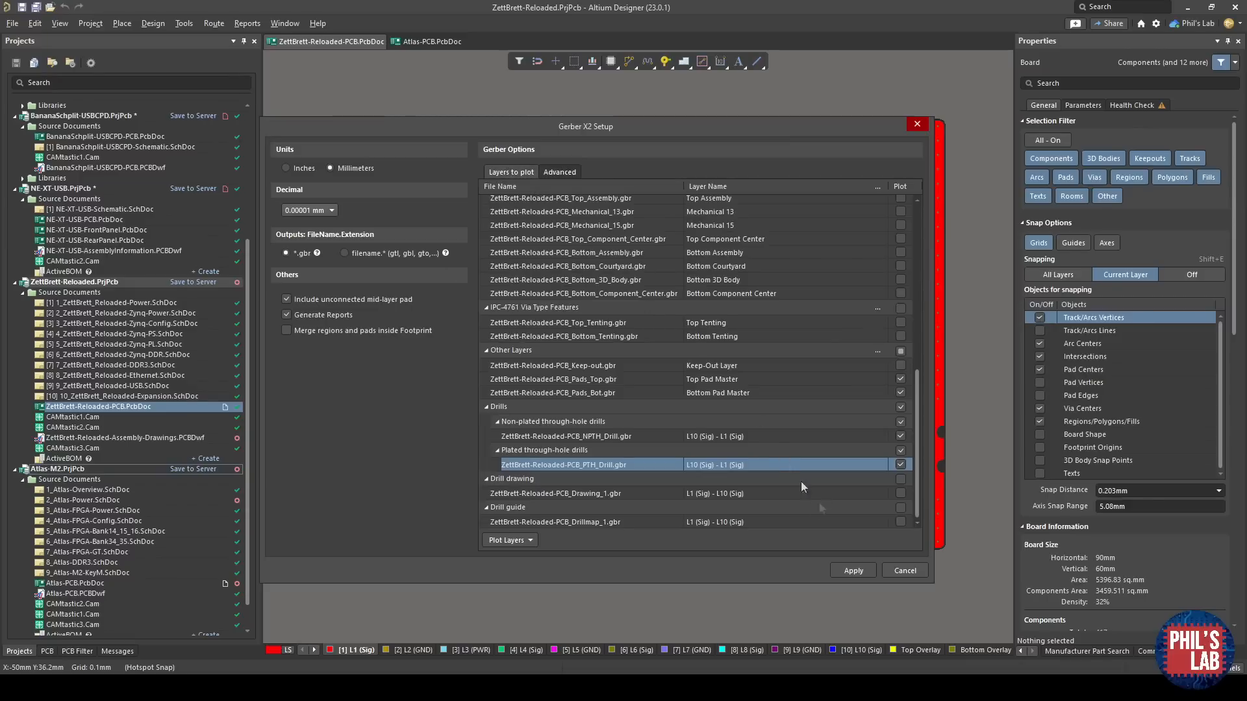
click(854, 573)
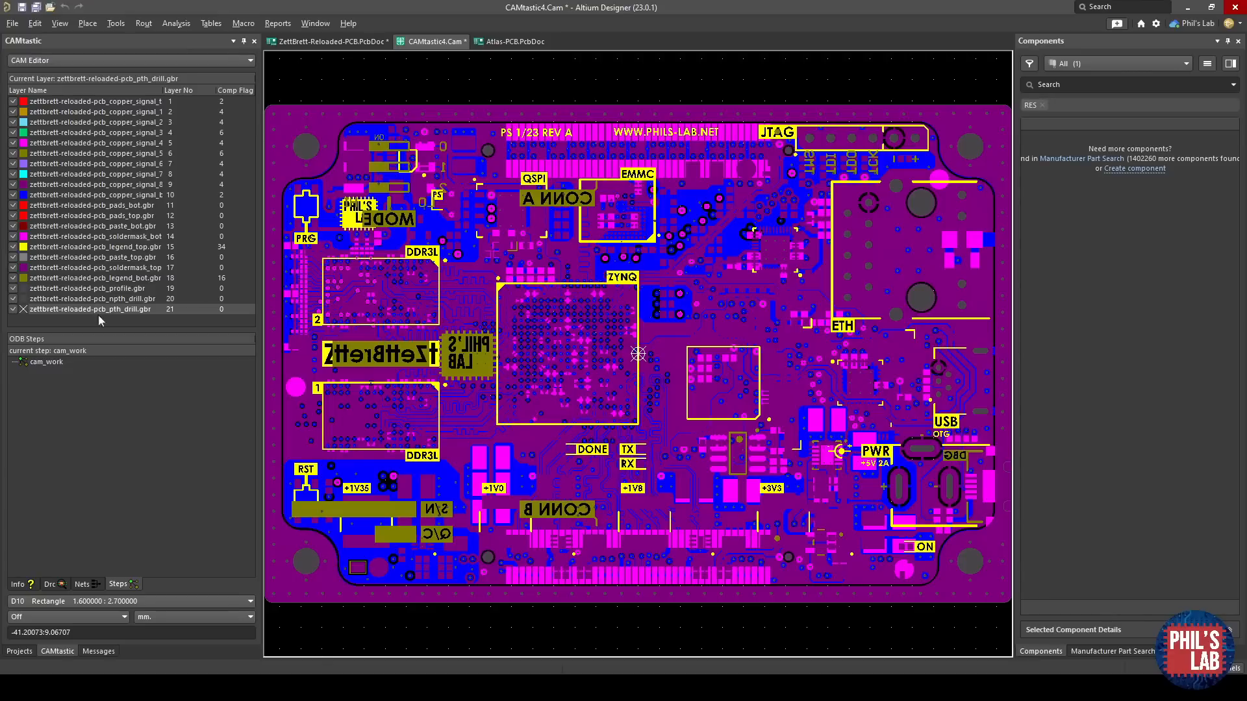
Hide all layers in the generated CAM document and show only the top copper signal layer.
right_click(104, 164)
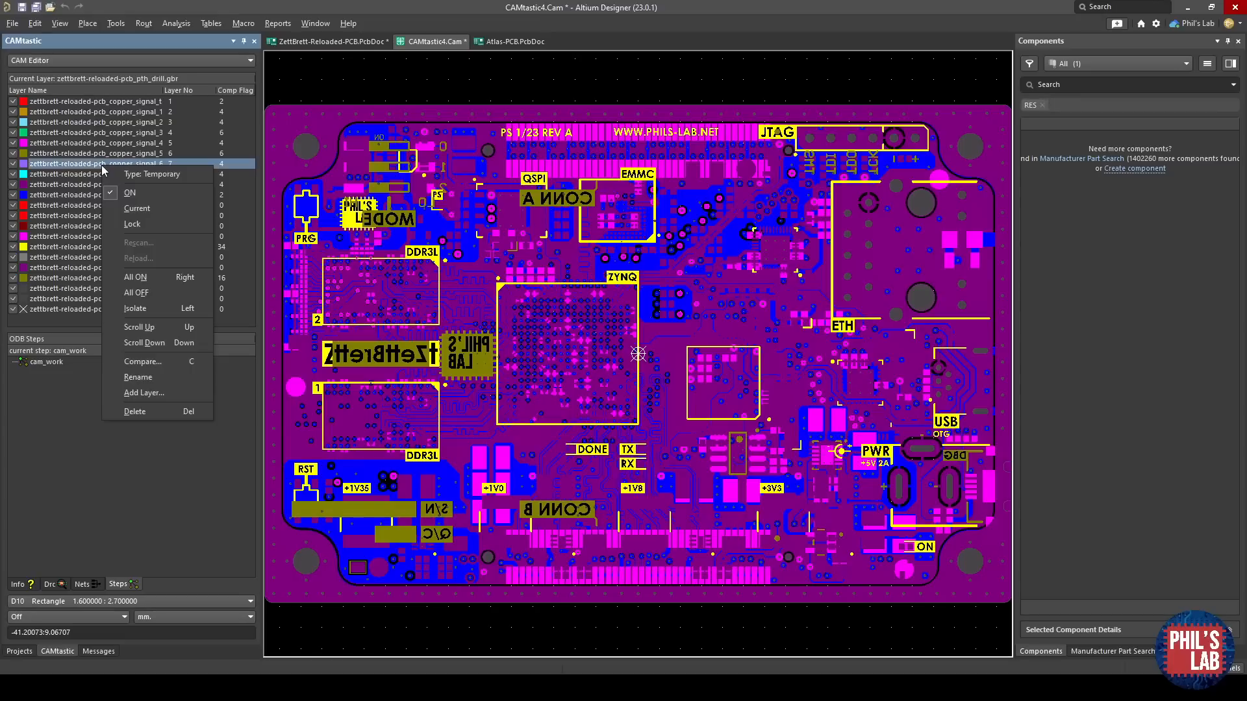
click(144, 293)
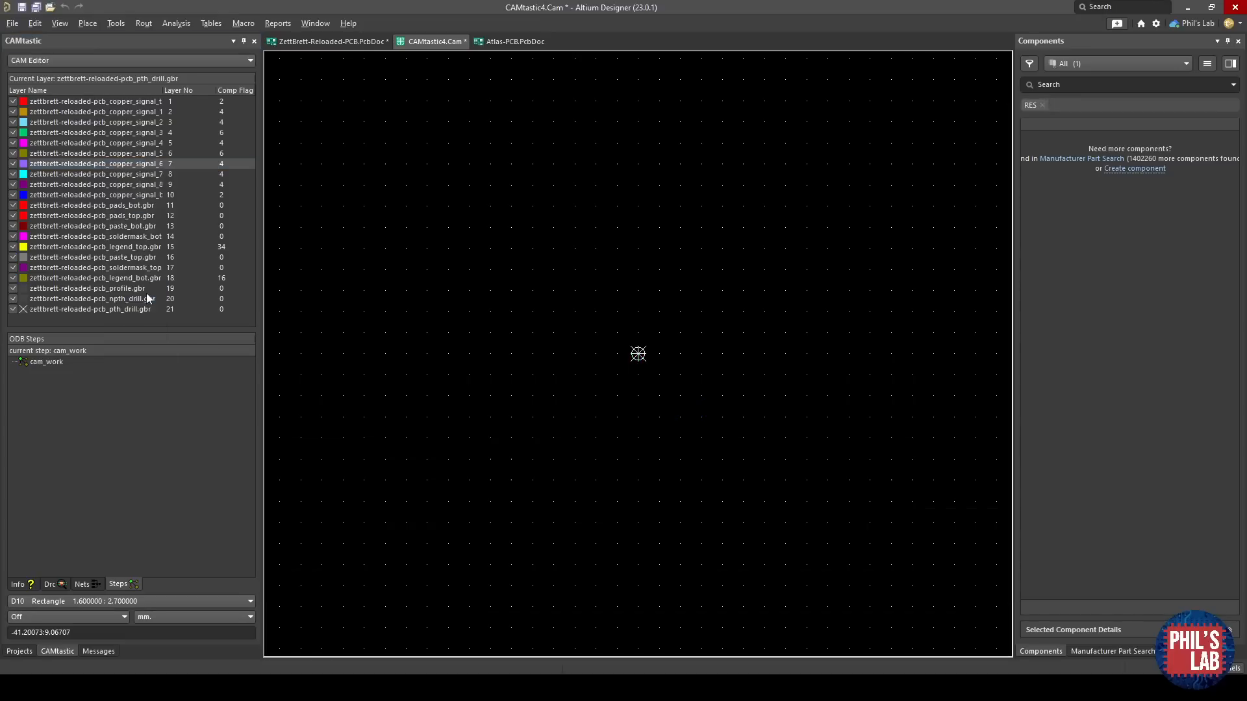
click(13, 102)
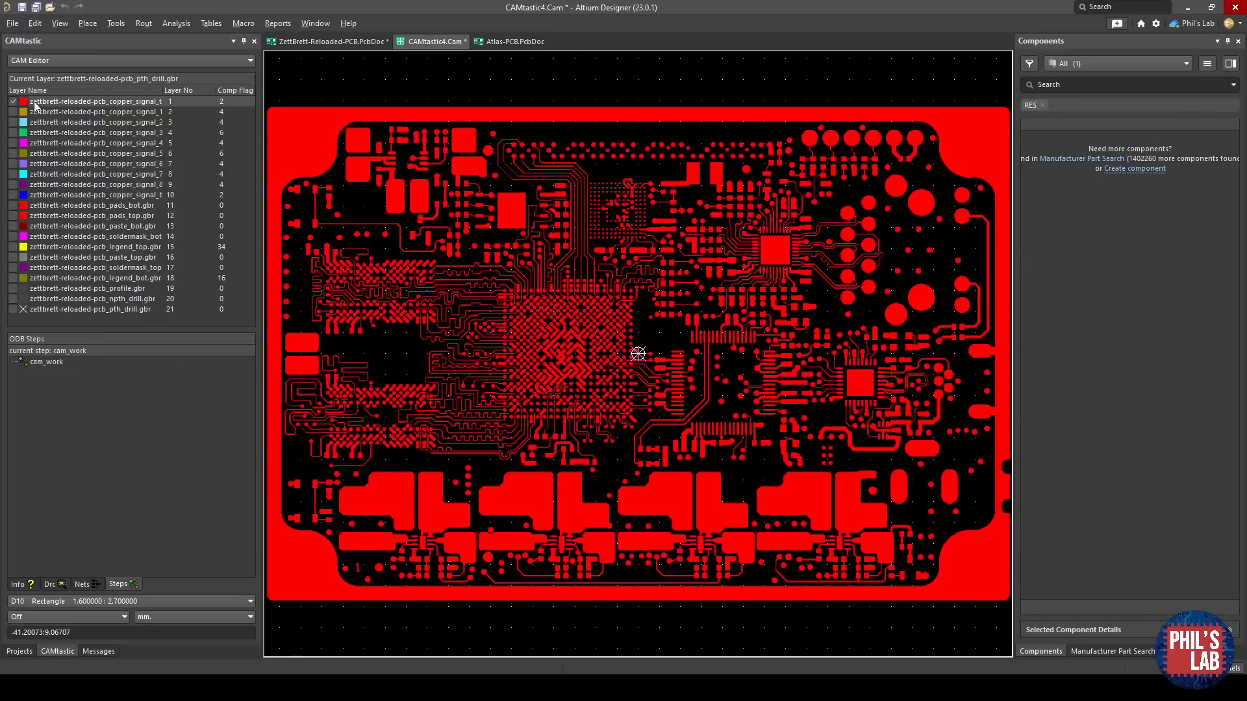
Inspect the top copper layer's pads and traces up close, from the BGA fan-out across the neighbouring components.
ctrl+scroll(657, 370, up, 4)
ctrl+scroll(674, 398, up, 2)
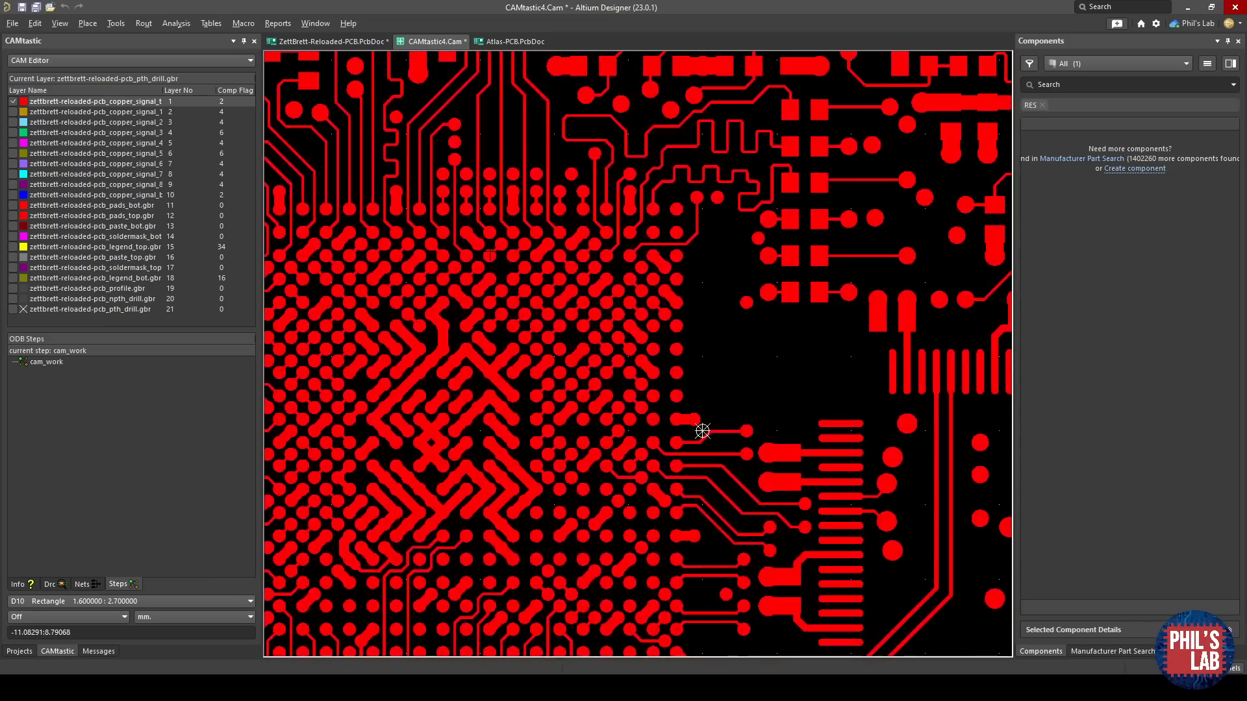
right_drag(751, 487, 743, 545)
ctrl+scroll(688, 292, up, 1)
right_drag(705, 250, 649, 499)
right_drag(687, 270, 297, 411)
right_drag(710, 292, 368, 368)
ctrl+scroll(550, 449, down, 5)
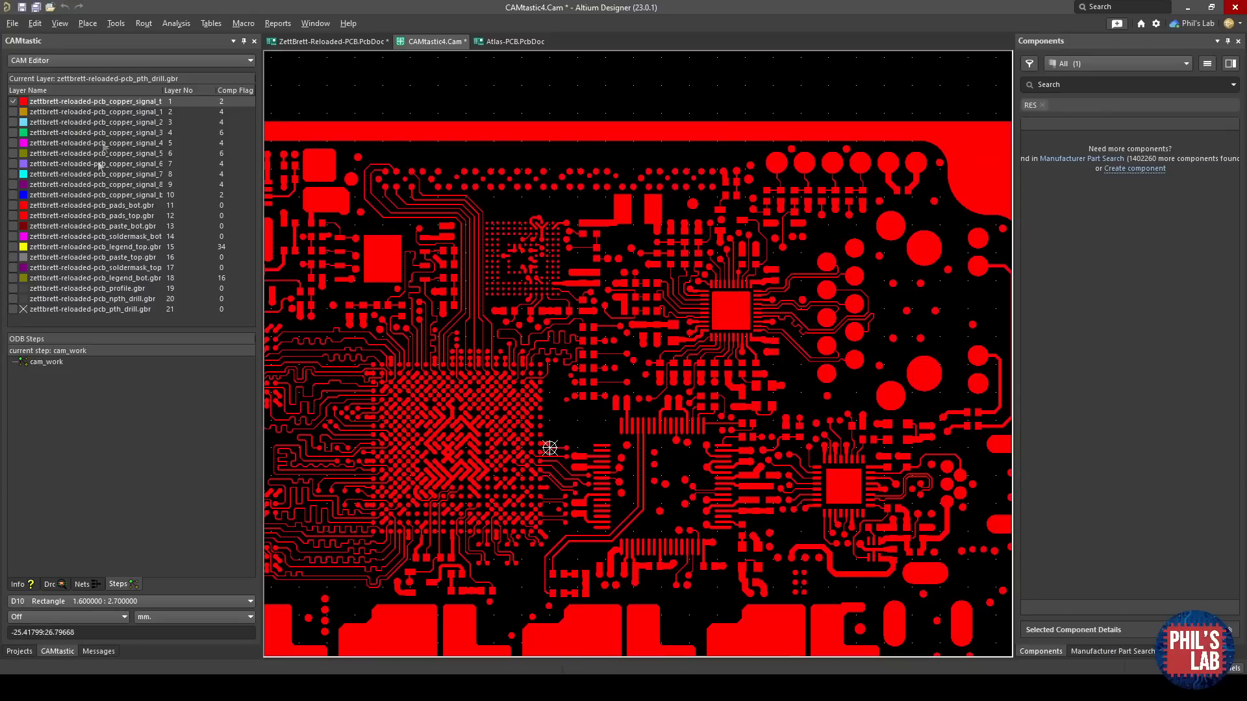
Show the plated through-hole drill layer over the top copper and examine the drill holes around the BGA.
click(13, 309)
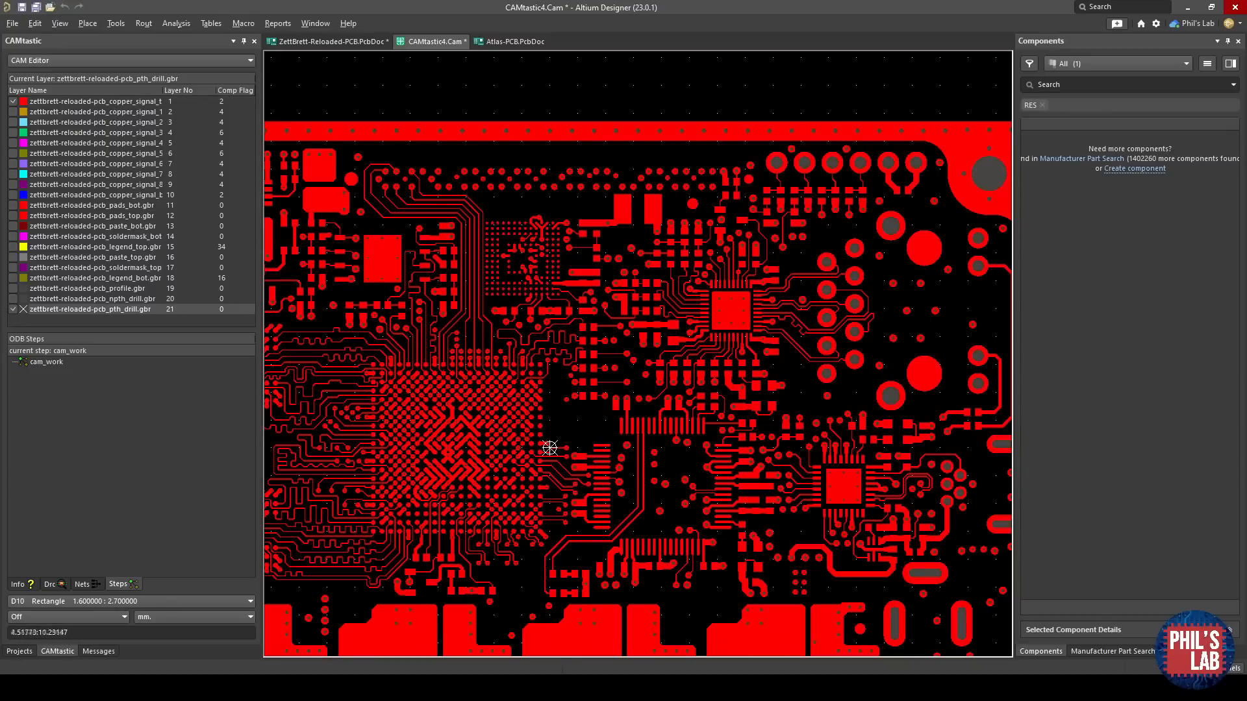
ctrl+scroll(659, 397, up, 5)
ctrl+scroll(875, 369, up, 3)
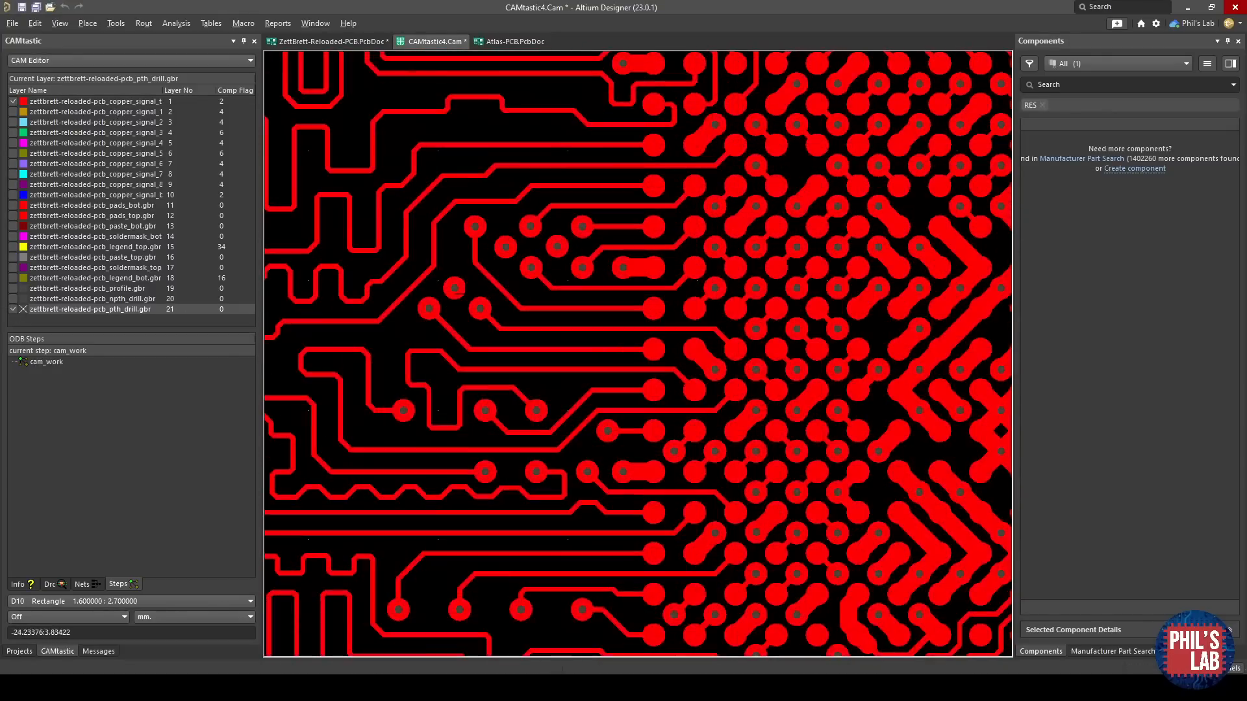
Examine the drill holes over the top copper along the board edge, the memory fan-out and the components above the BGA.
right_drag(876, 369, 954, 252)
ctrl+scroll(954, 252, down, 5)
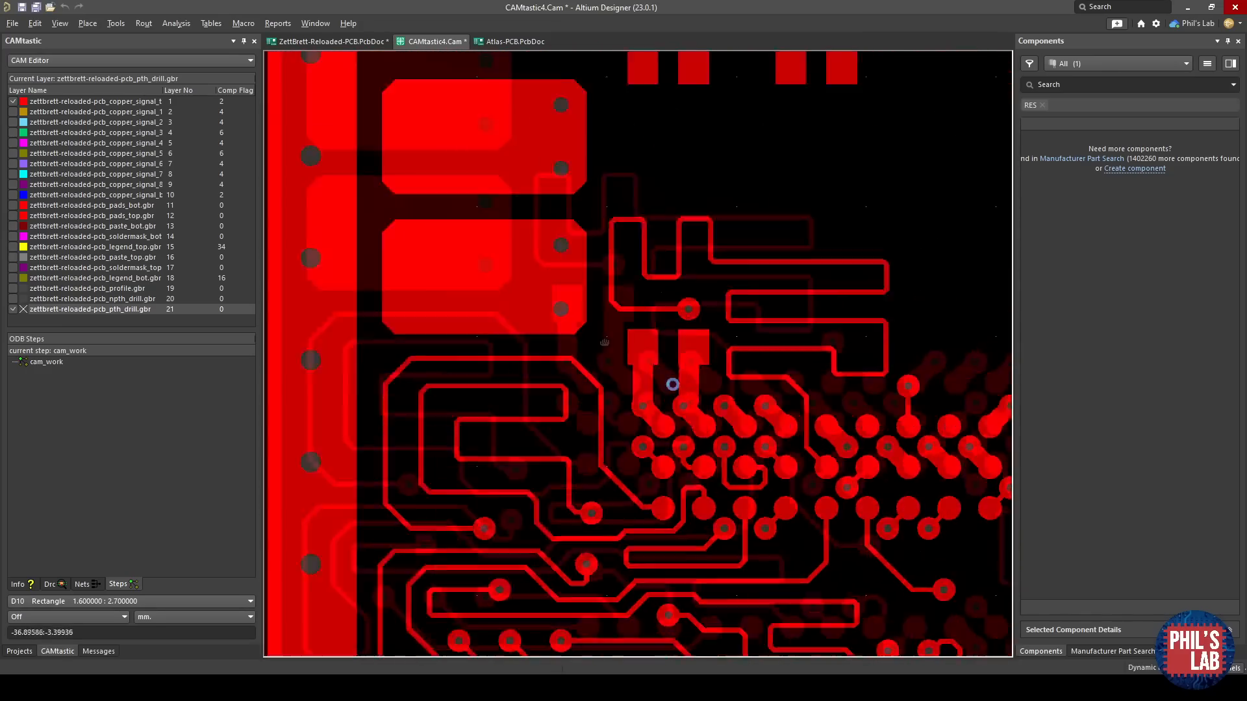
right_drag(784, 279, 540, 281)
ctrl+scroll(942, 468, up, 3)
right_drag(943, 468, 900, 599)
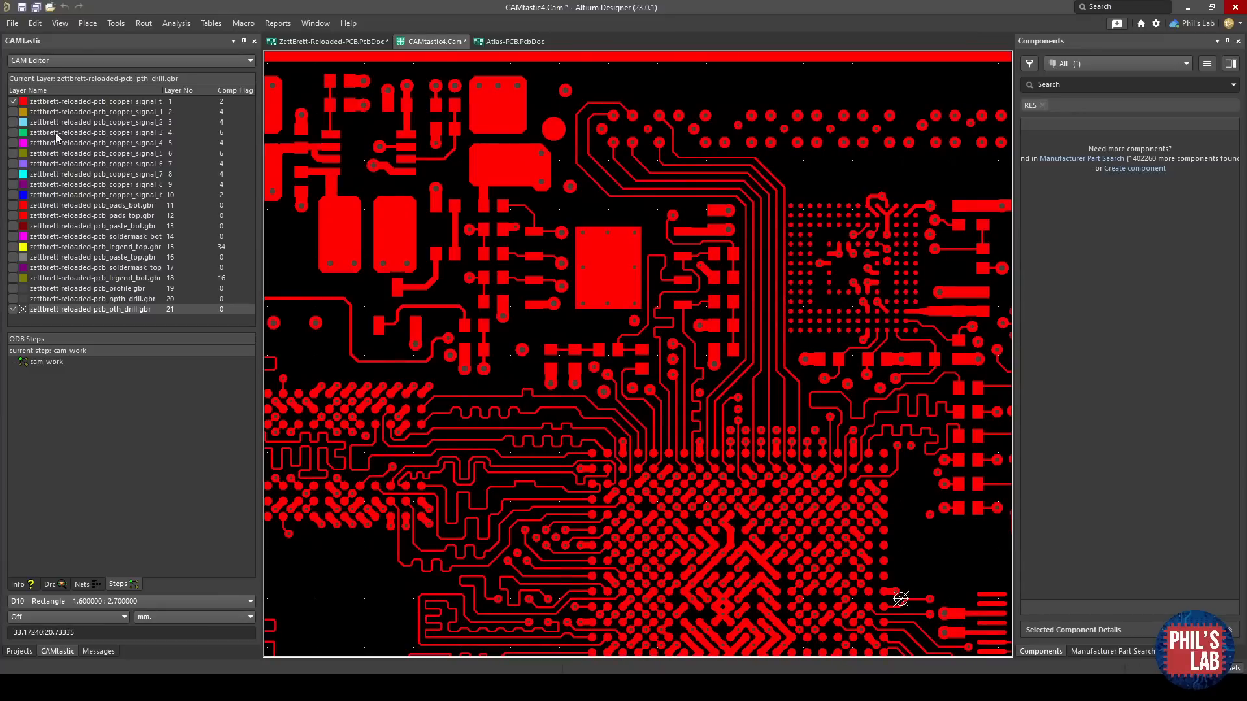
Hide the plated drill and top copper layers and show only the copper signal 1 layer across the board.
click(13, 310)
click(13, 102)
click(13, 112)
scroll(626, 299, down, 1)
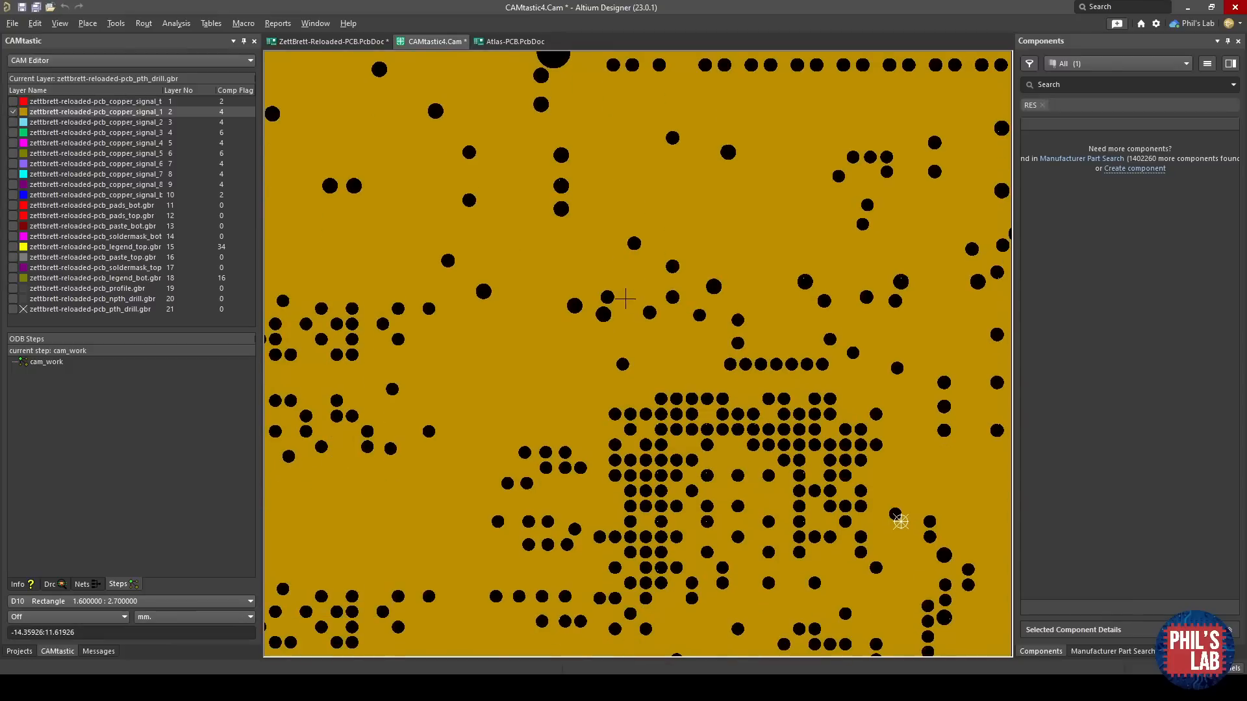
ctrl+scroll(625, 298, down, 2)
right_drag(798, 366, 614, 335)
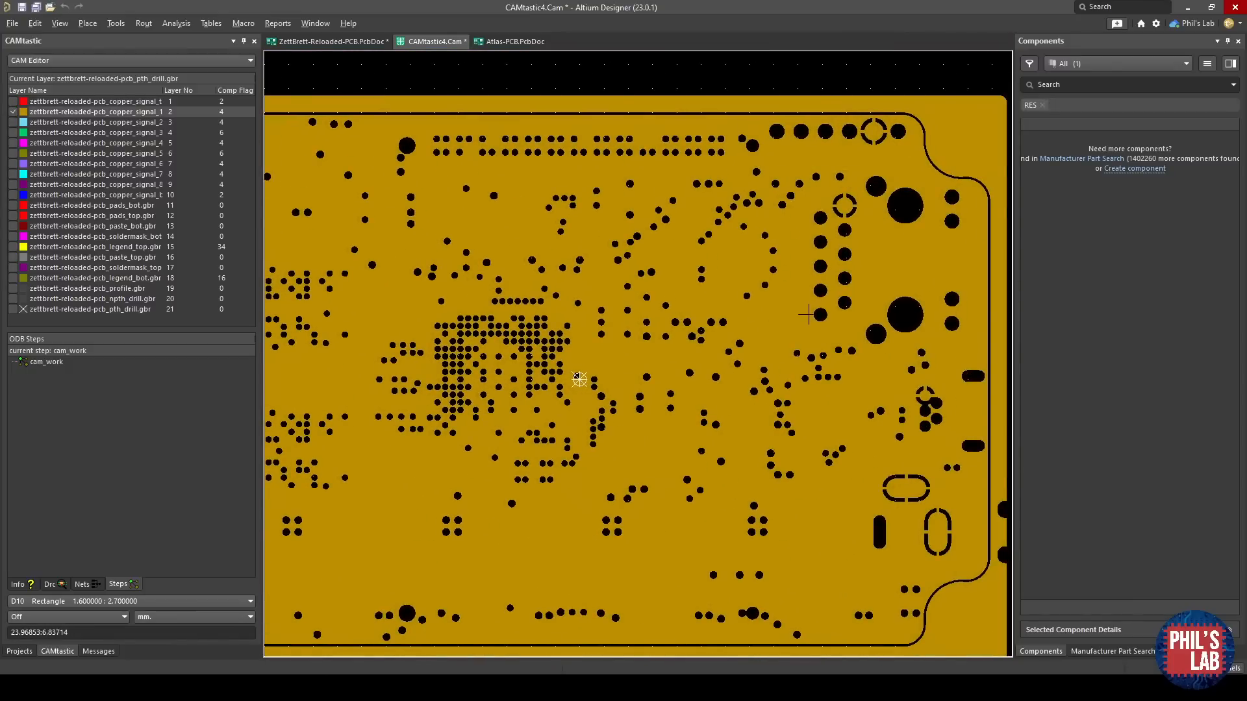
Inspect the copper signal 1 plane up close, checking via clearances, thermal reliefs and slots from the BGA to the connector edge.
ctrl+scroll(807, 315, up, 1)
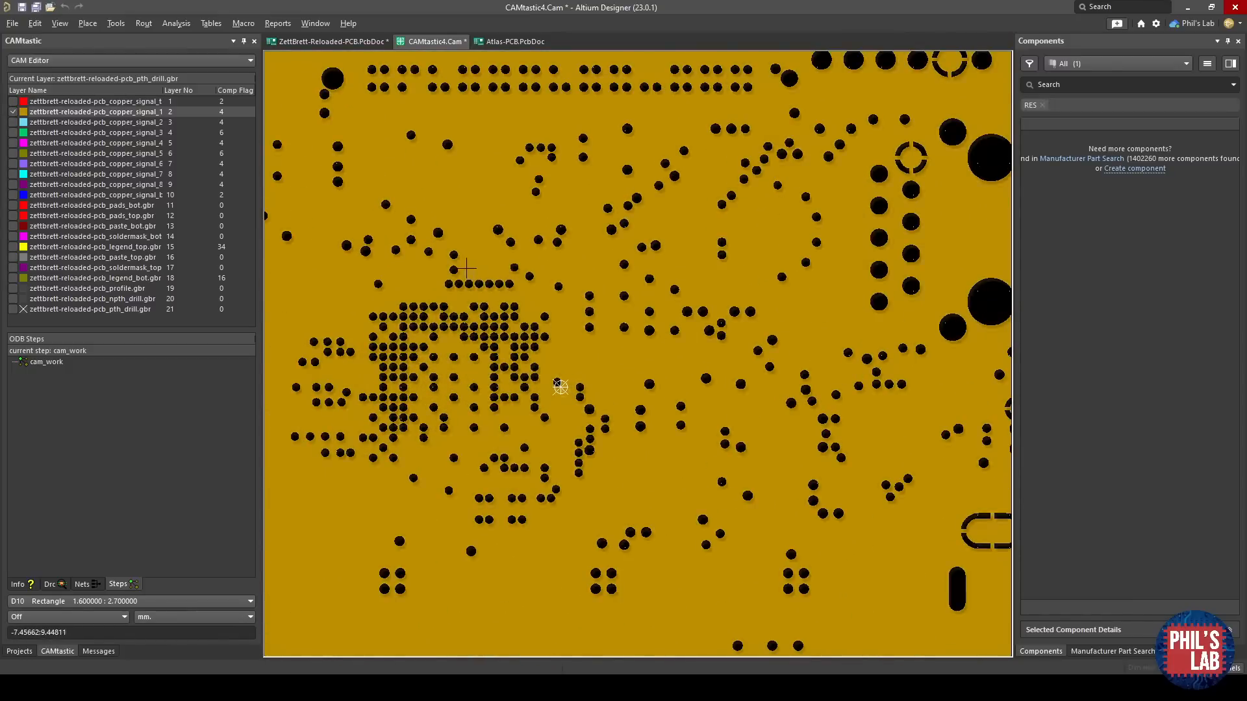
right_drag(466, 268, 524, 315)
right_drag(868, 391, 607, 371)
ctrl+scroll(749, 495, up, 2)
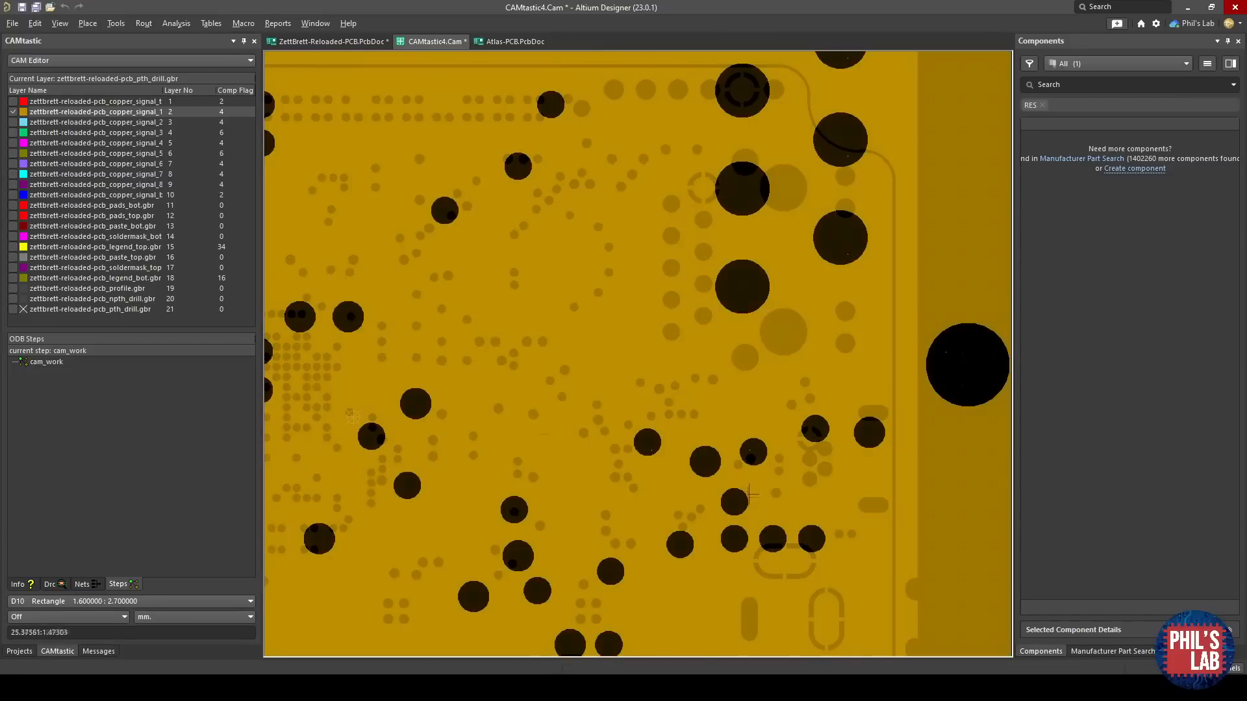
right_drag(749, 495, 674, 413)
right_drag(692, 483, 621, 411)
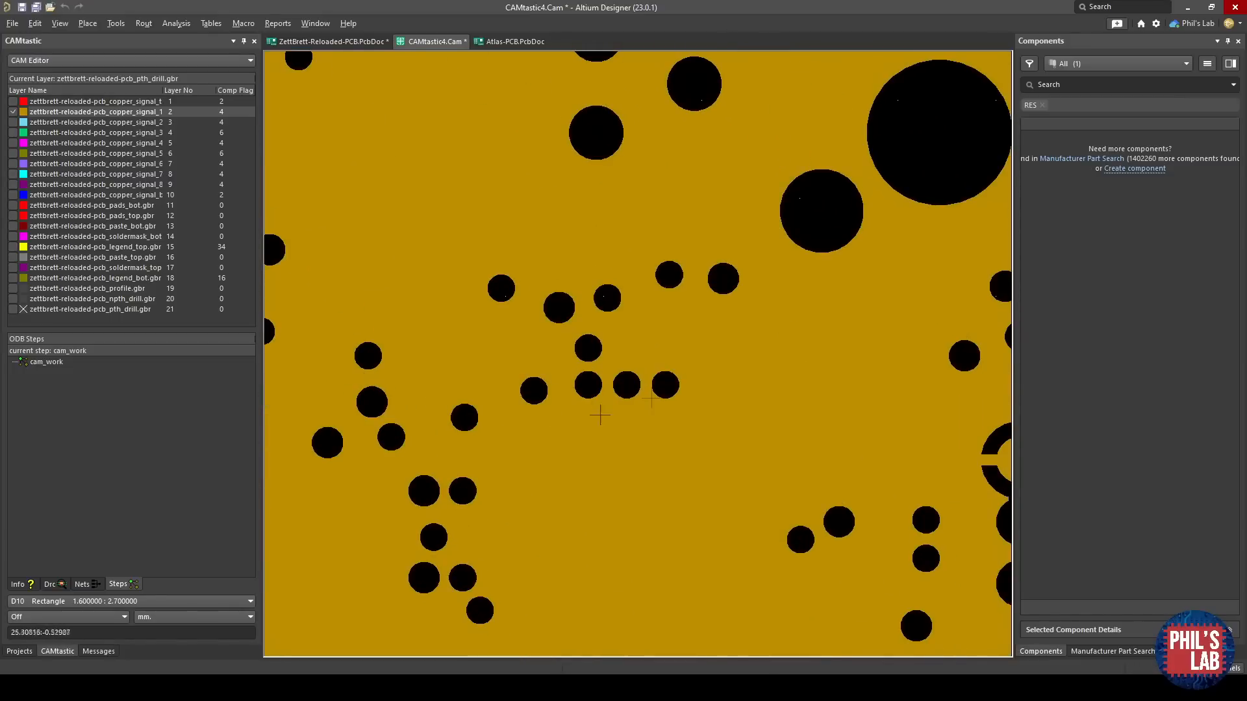
right_drag(871, 487, 565, 384)
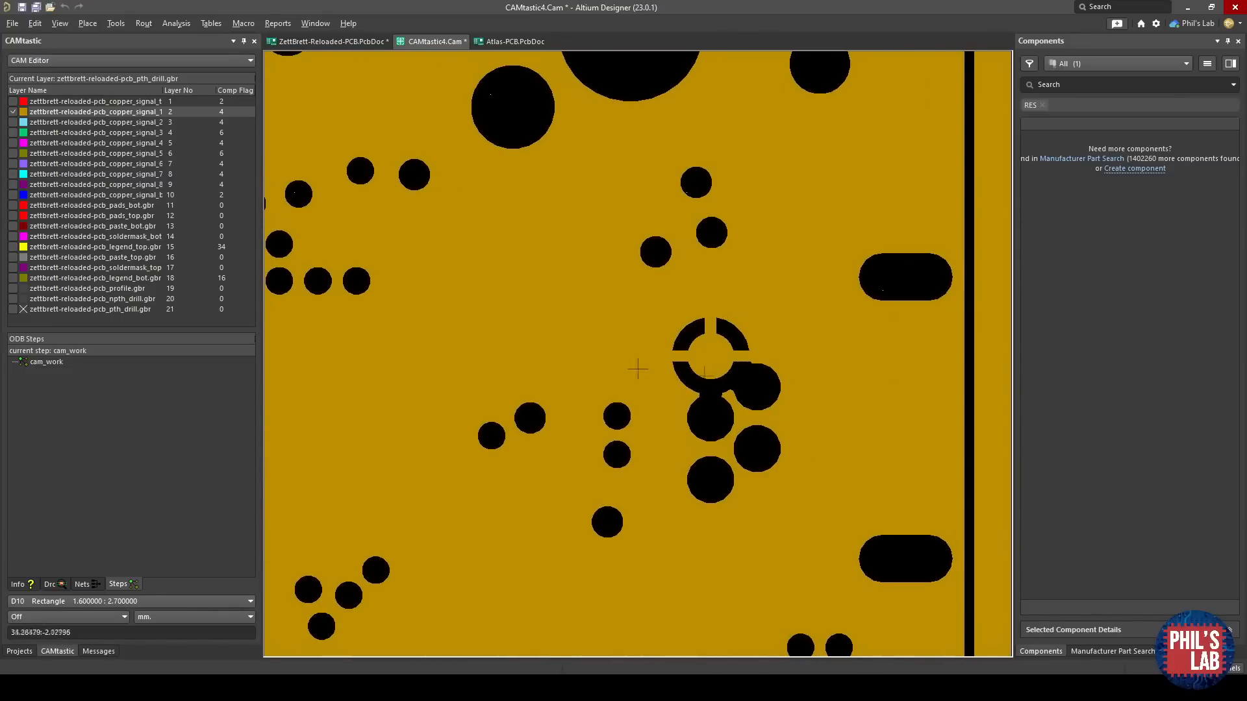
ctrl+scroll(638, 368, up, 2)
right_drag(871, 437, 695, 352)
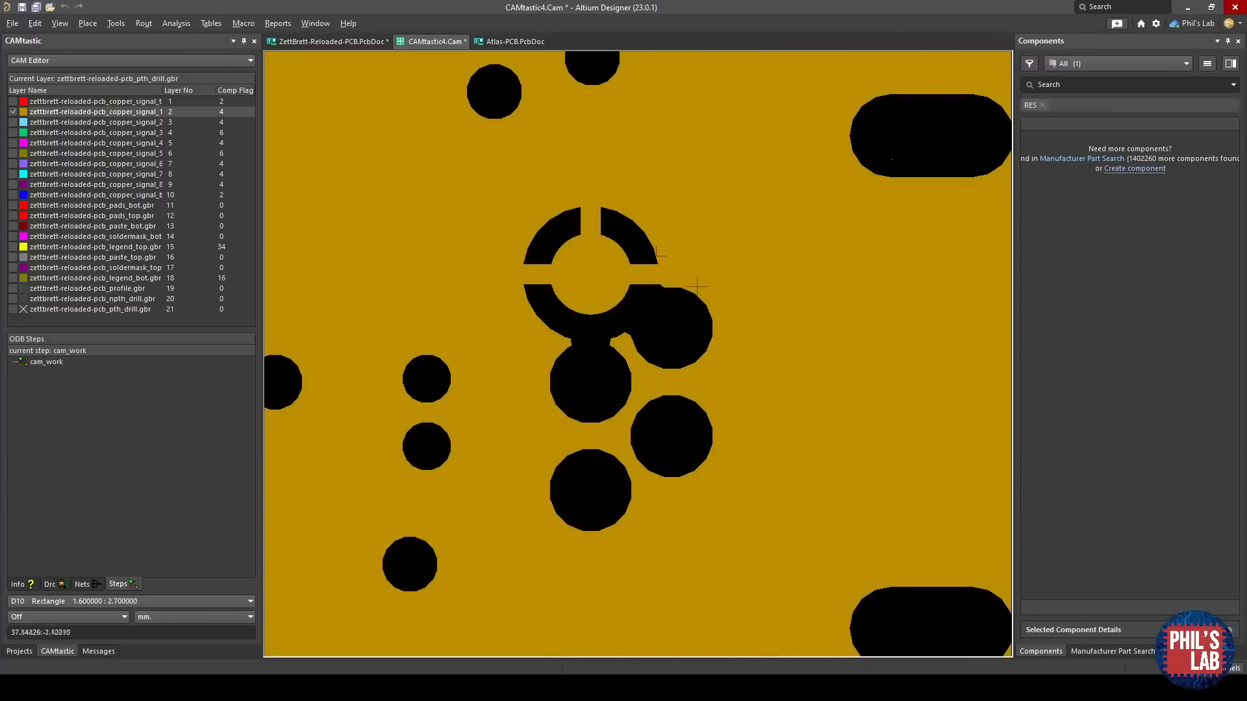
ctrl+scroll(412, 281, down, 2)
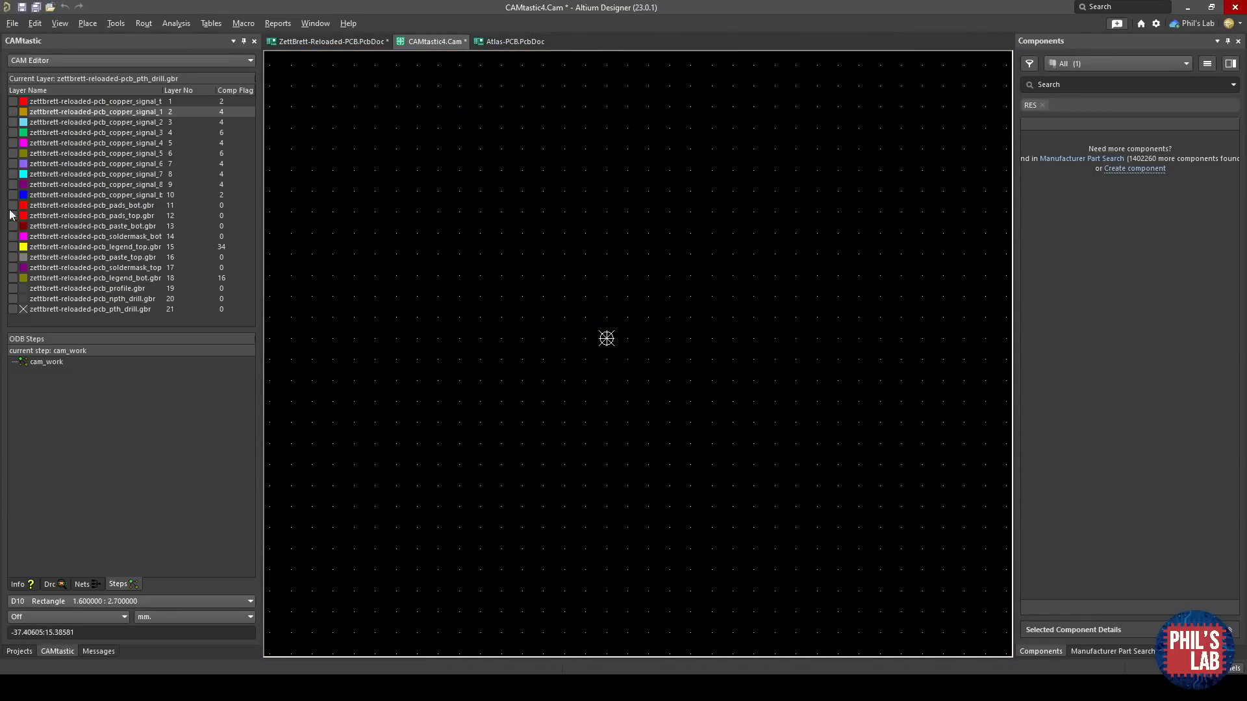
Show only the bottom solder mask layer and examine its pad and via openings up close.
click(13, 206)
click(13, 237)
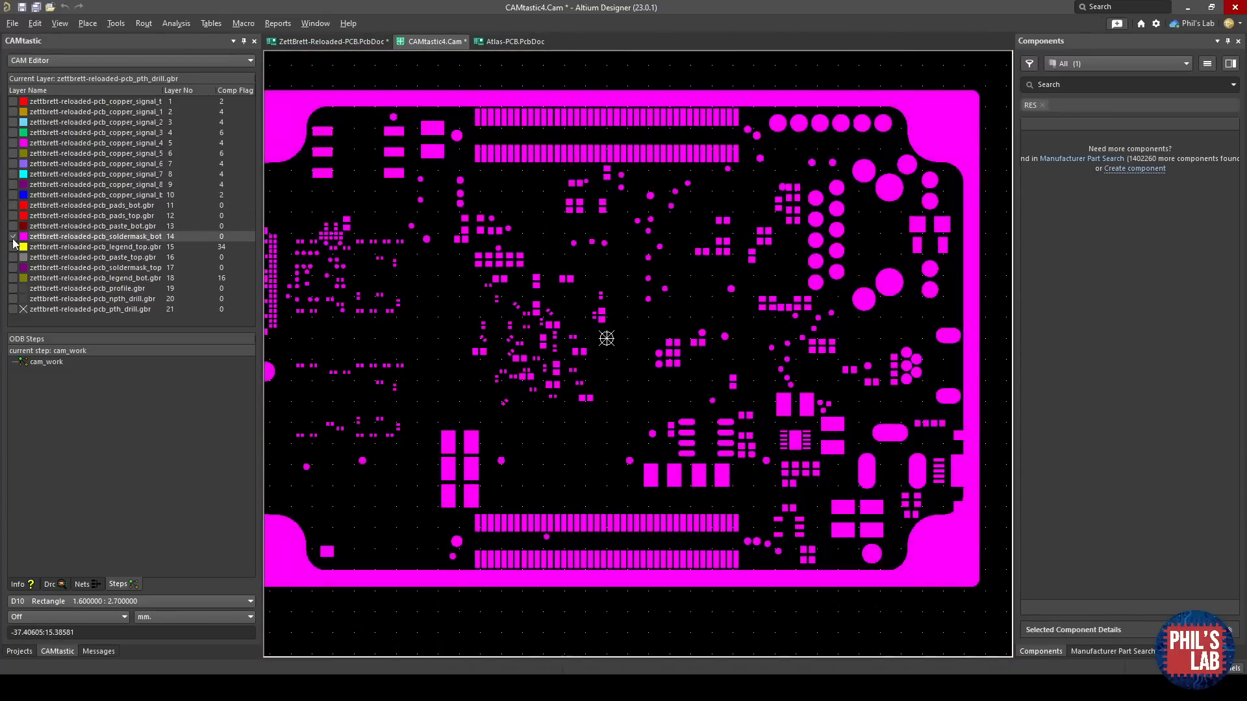
ctrl+scroll(730, 403, up, 5)
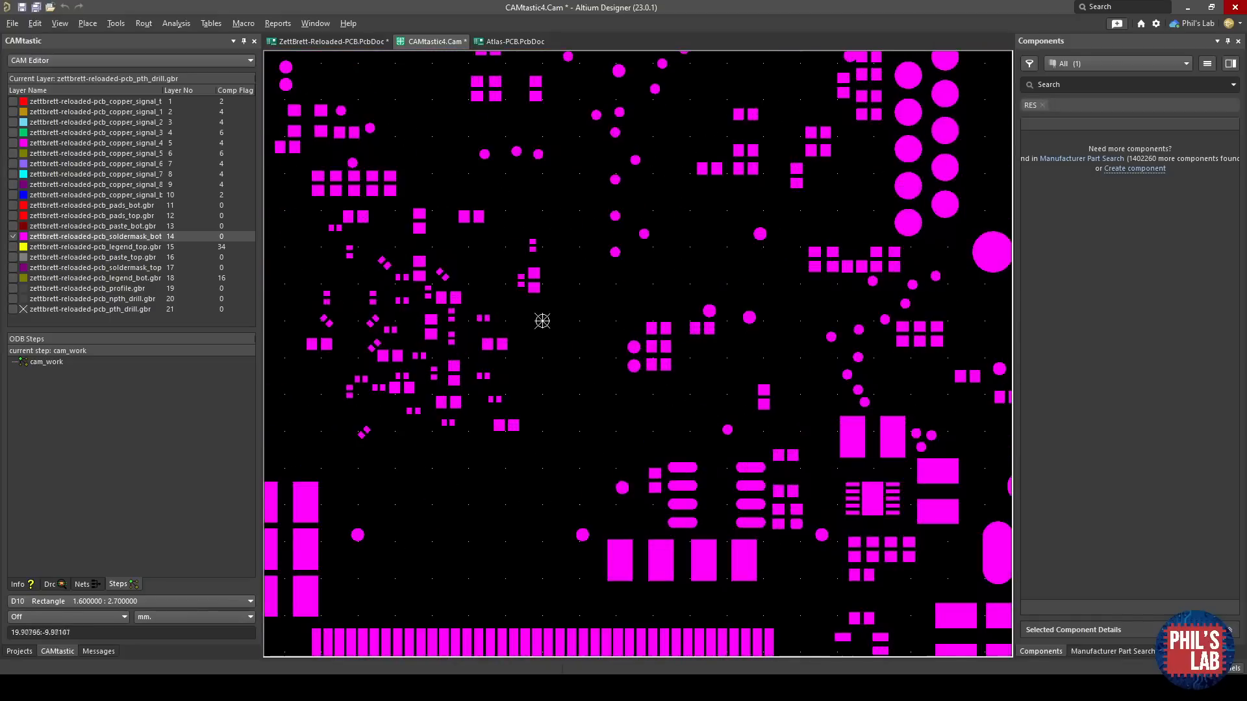
right_drag(772, 464, 470, 380)
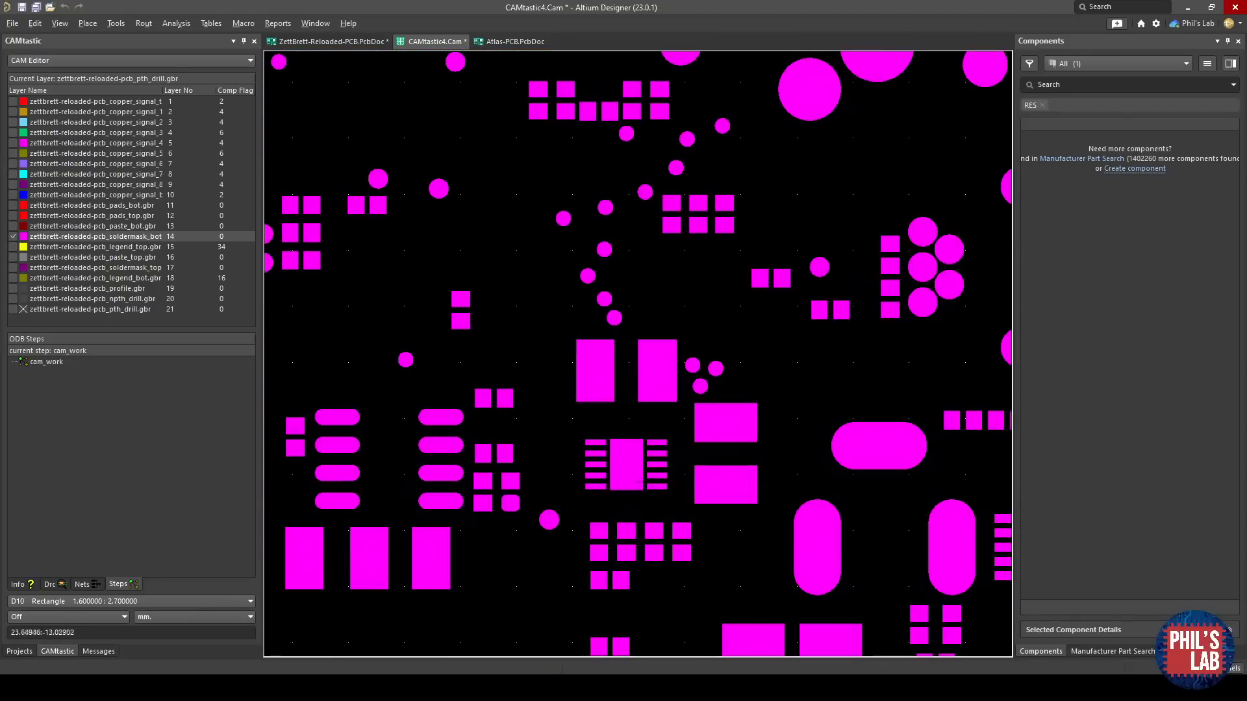
Hide the bottom solder mask and show the top legend layer across the board.
click(11, 239)
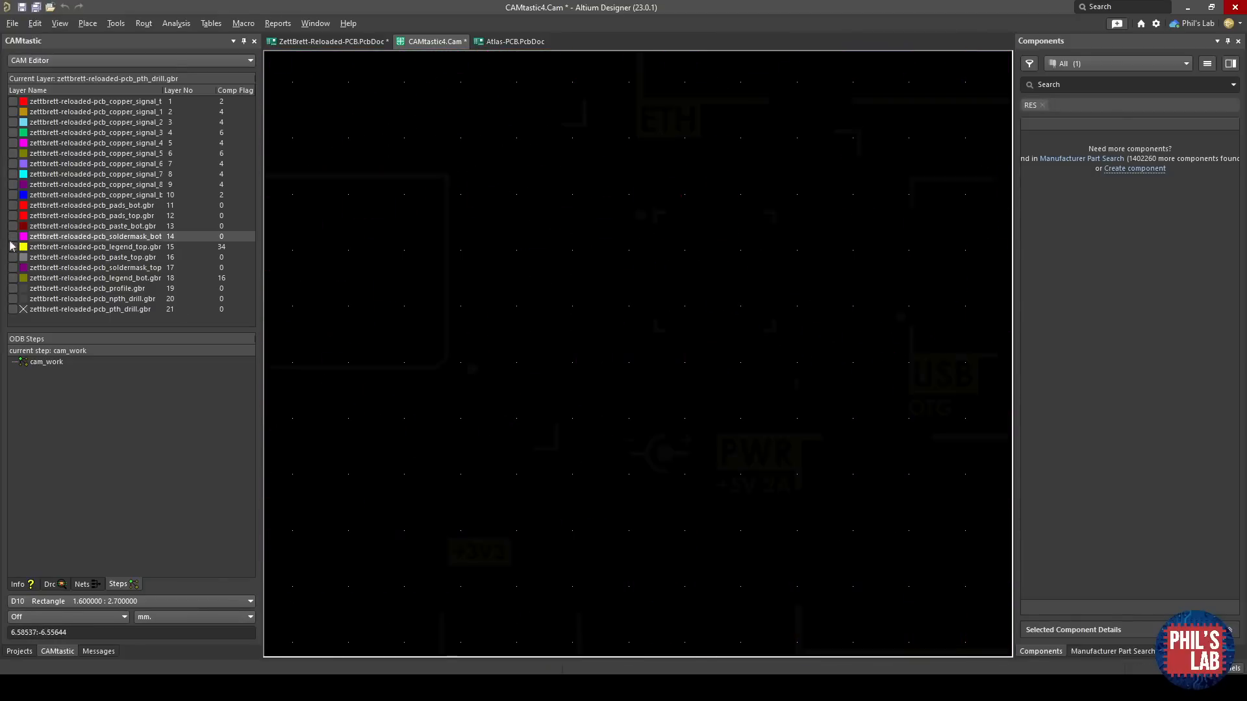
click(12, 247)
ctrl+scroll(571, 328, down, 4)
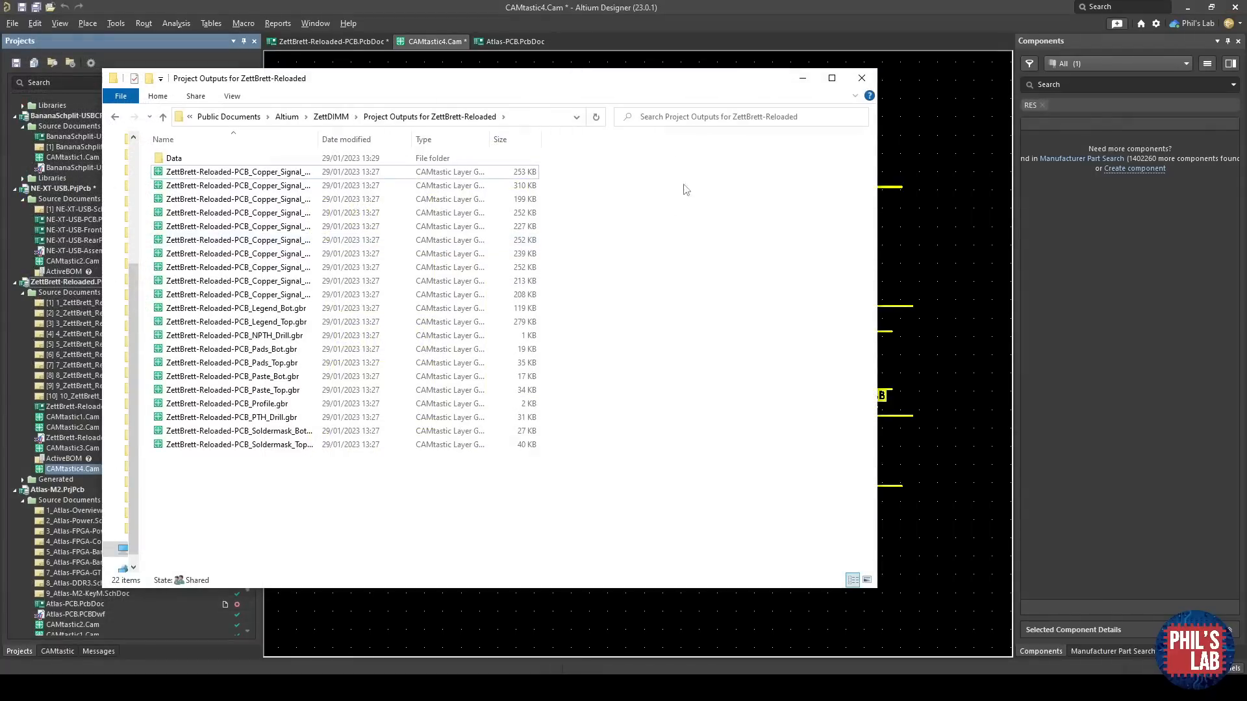
Widen the file name column in the Project Outputs for ZettBrett-Reloaded folder and check the generated copper layer Gerber files.
drag(361, 85, 492, 85)
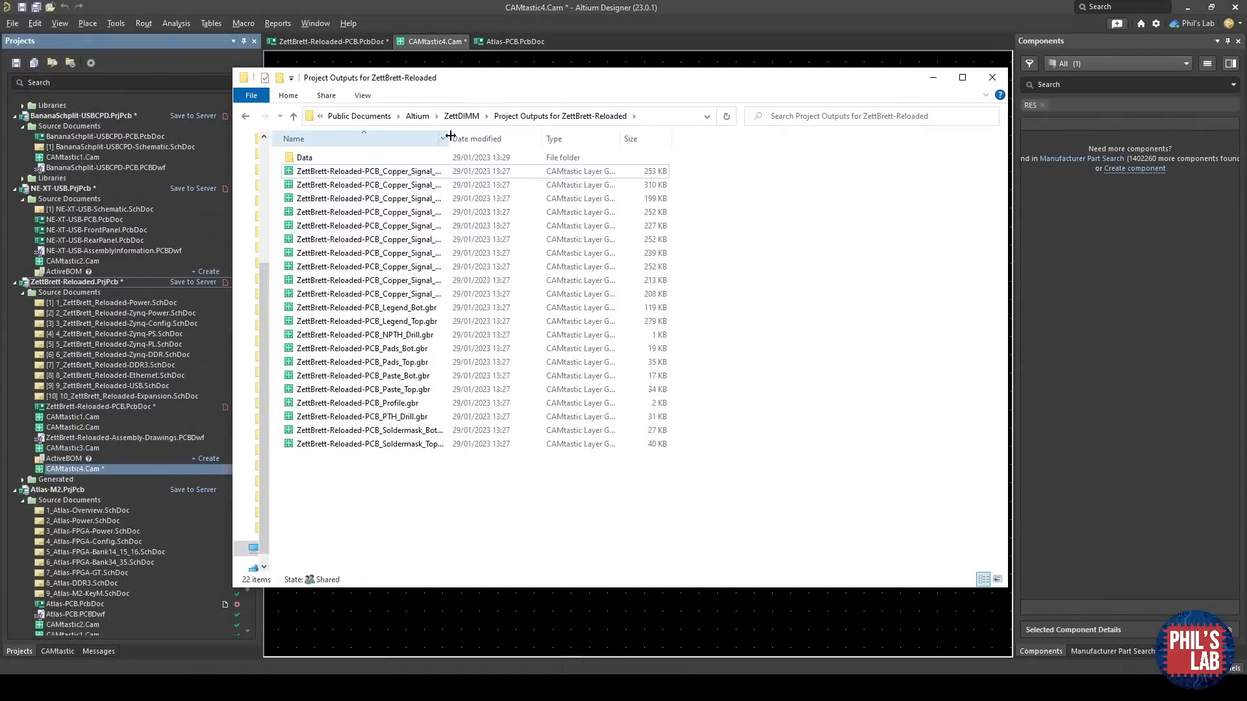
drag(451, 140, 572, 140)
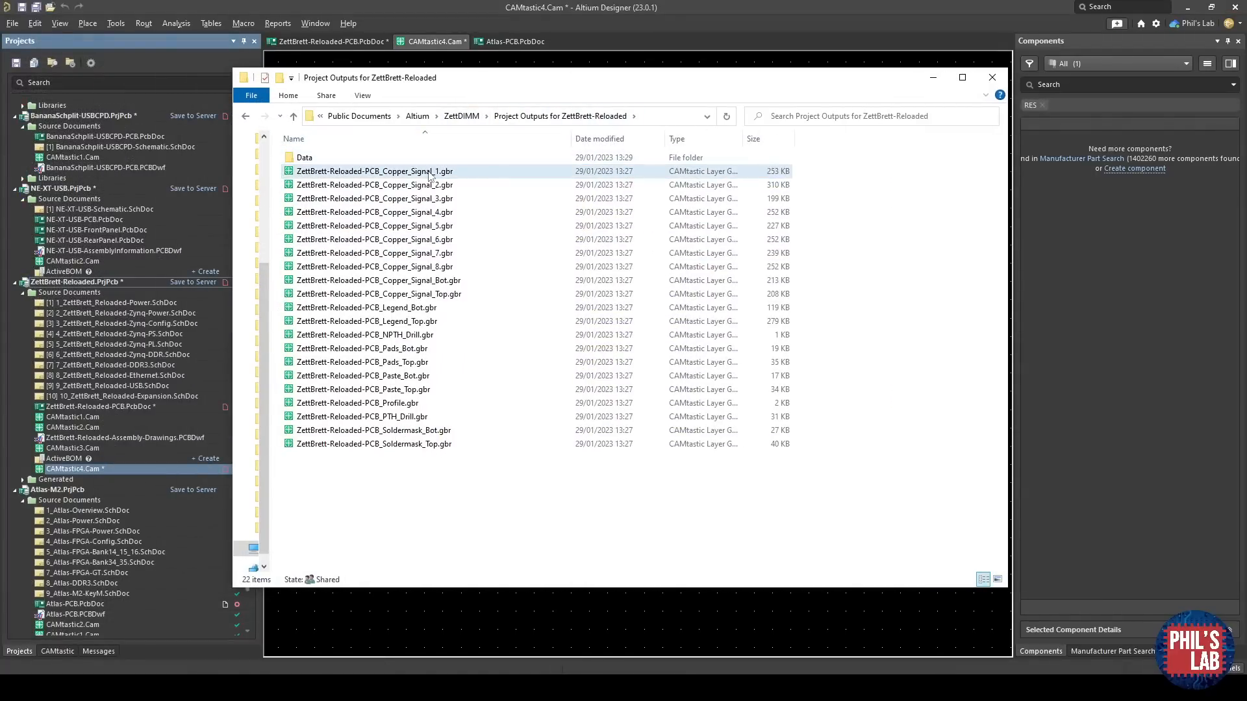
click(416, 295)
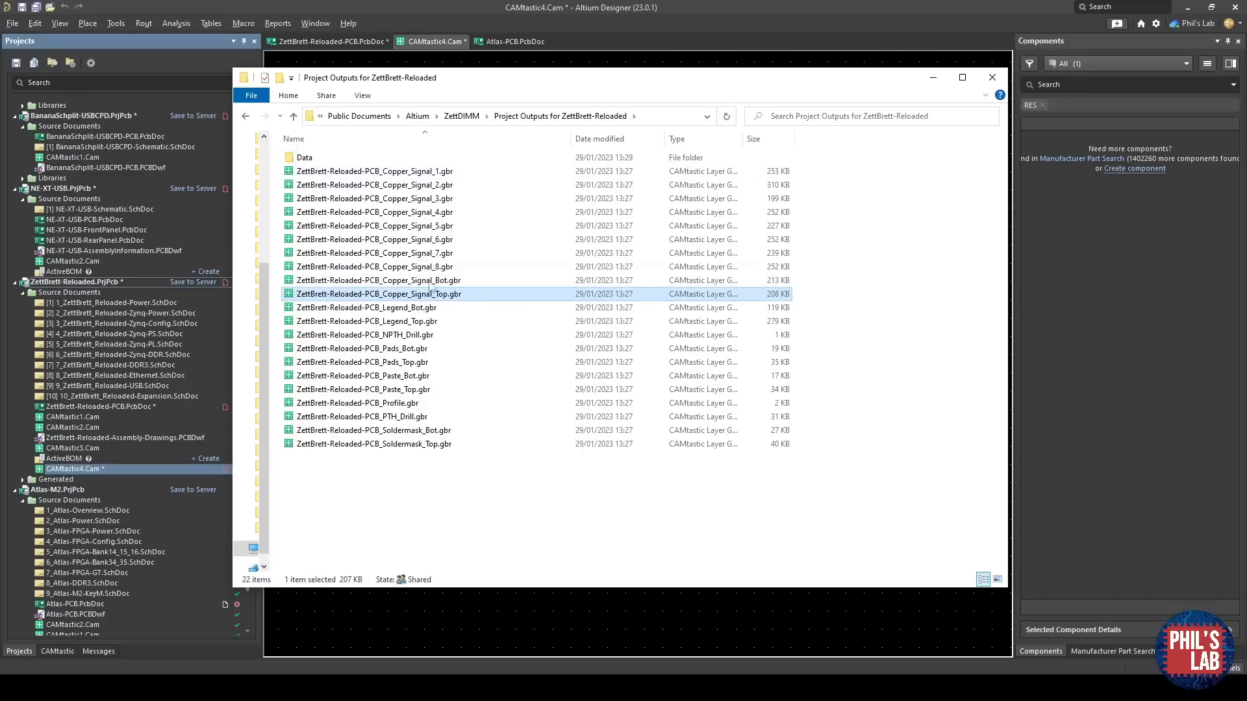
click(447, 187)
click(447, 198)
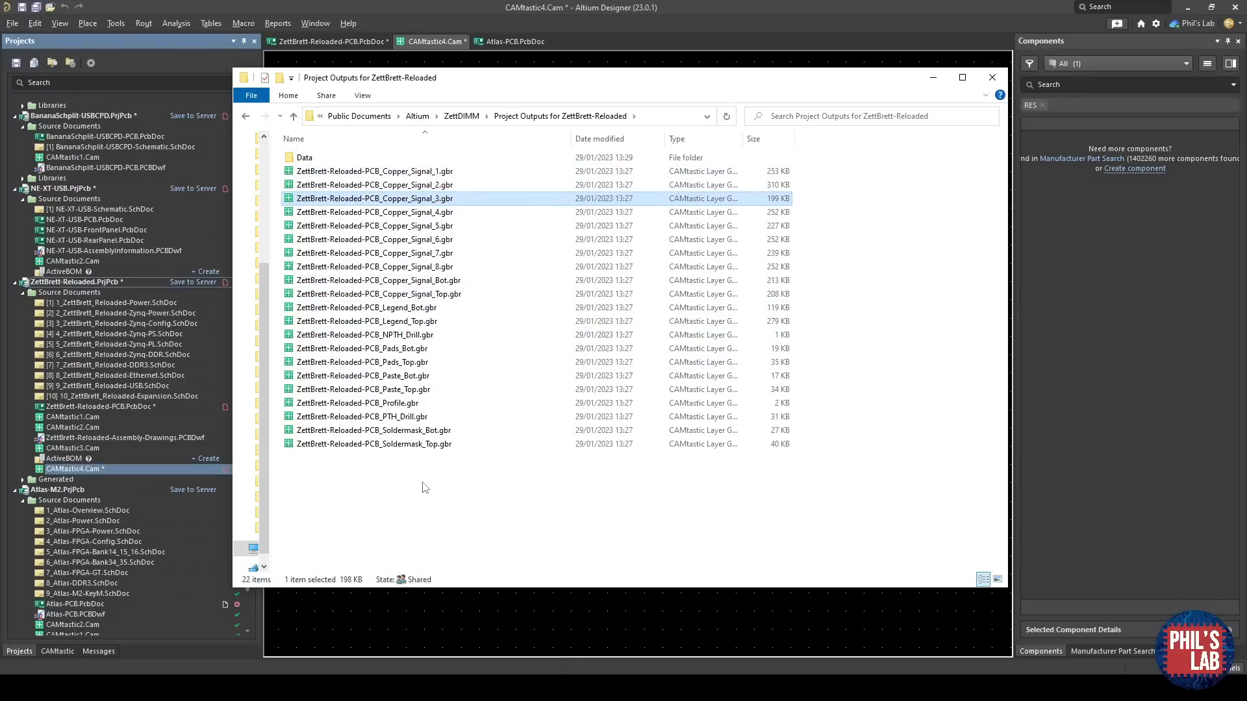
Compress all the generated Gerber files into a RAR archive and rename it ZettBrett-Reloaded-Gerber.
drag(448, 511, 340, 171)
right_click(342, 175)
click(460, 275)
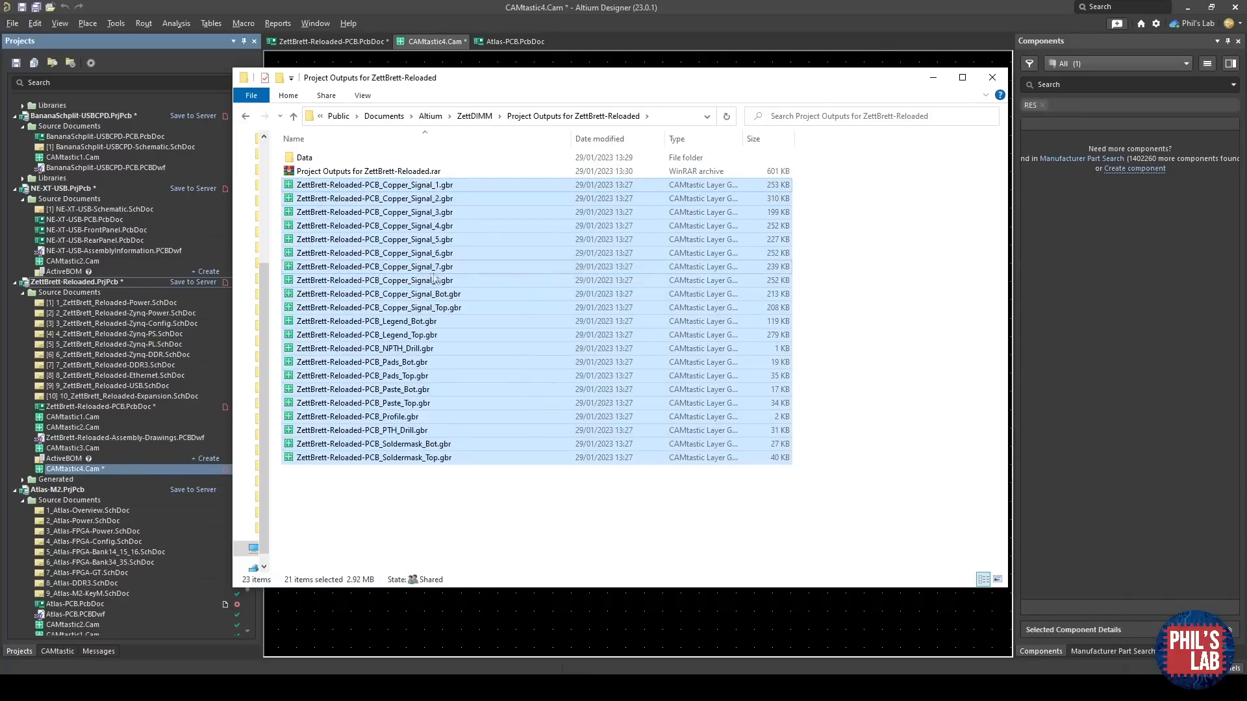
click(358, 174)
click(334, 175)
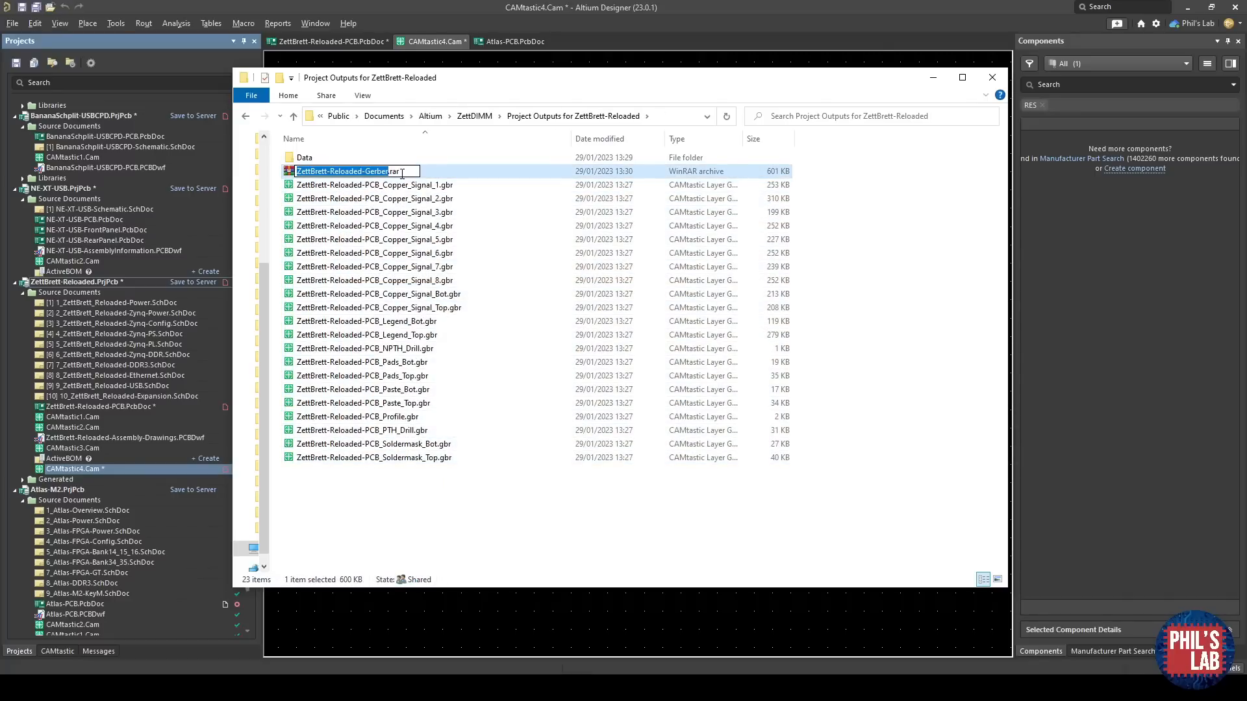
key(Return)
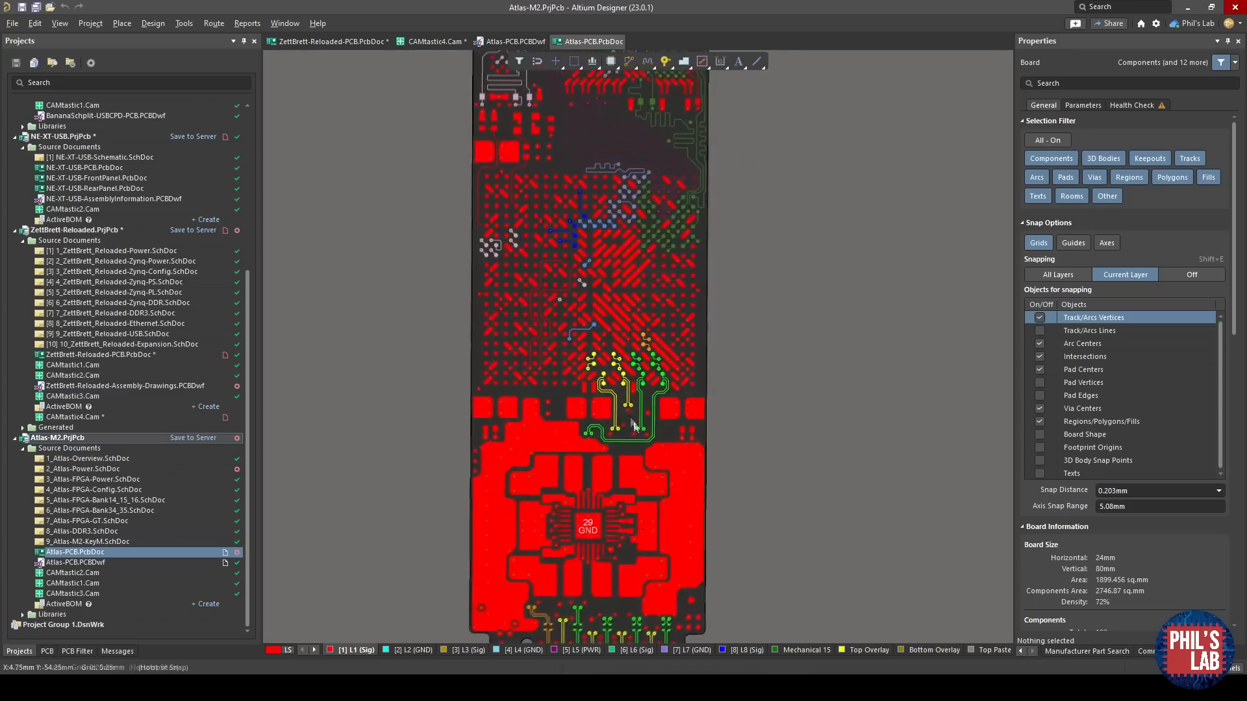
Examine the PCIe differential pairs and the DDR3 routing on layer L1 of the Atlas PCB up close.
ctrl+scroll(634, 425, up, 8)
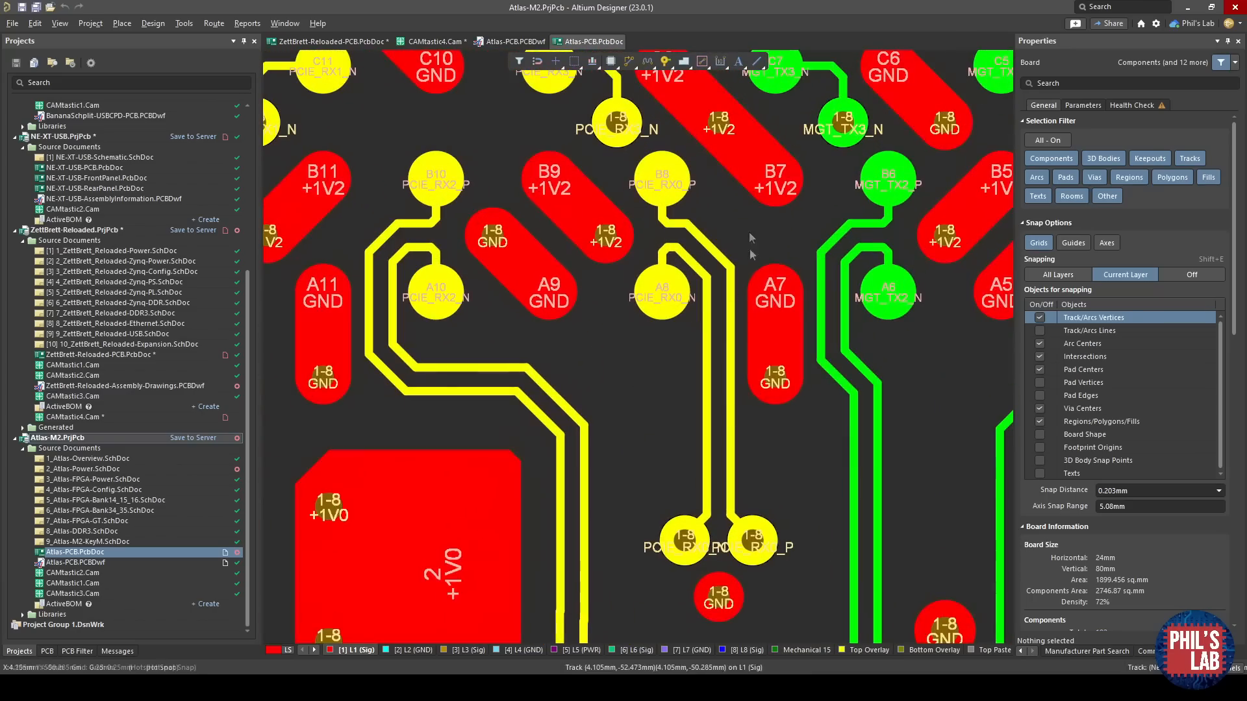
ctrl+scroll(596, 284, down, 10)
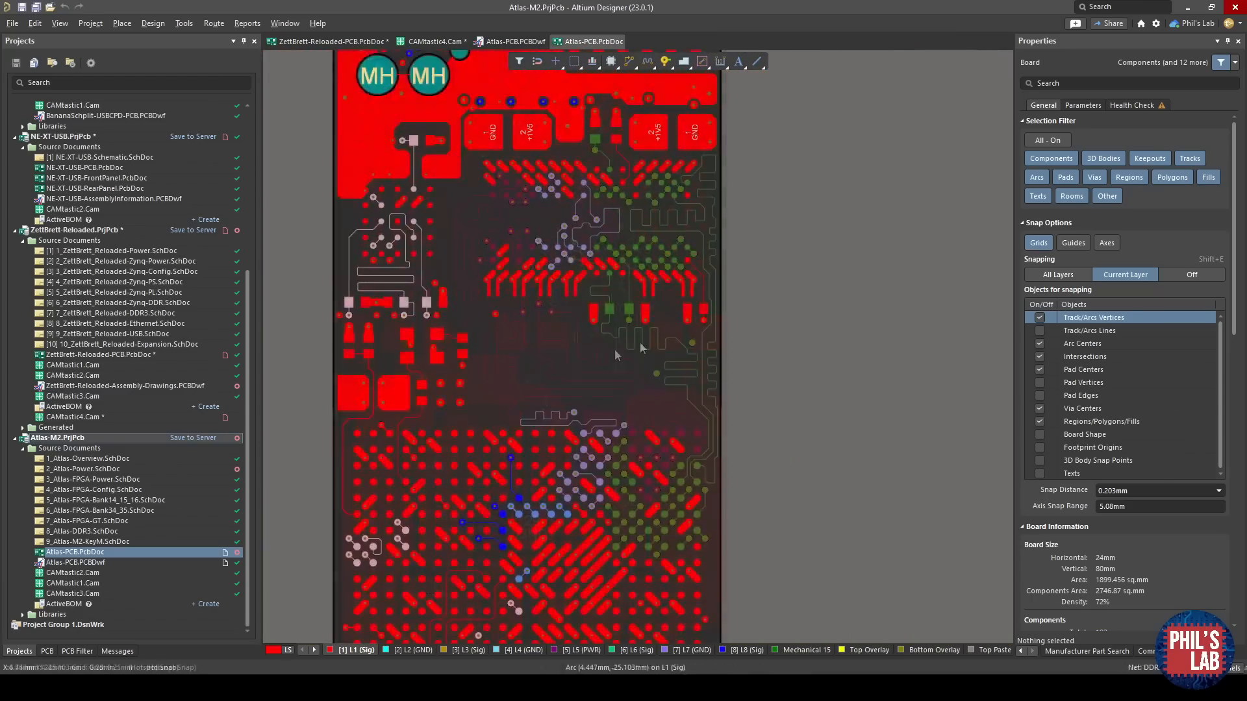
ctrl+scroll(656, 354, up, 4)
right_drag(511, 312, 740, 325)
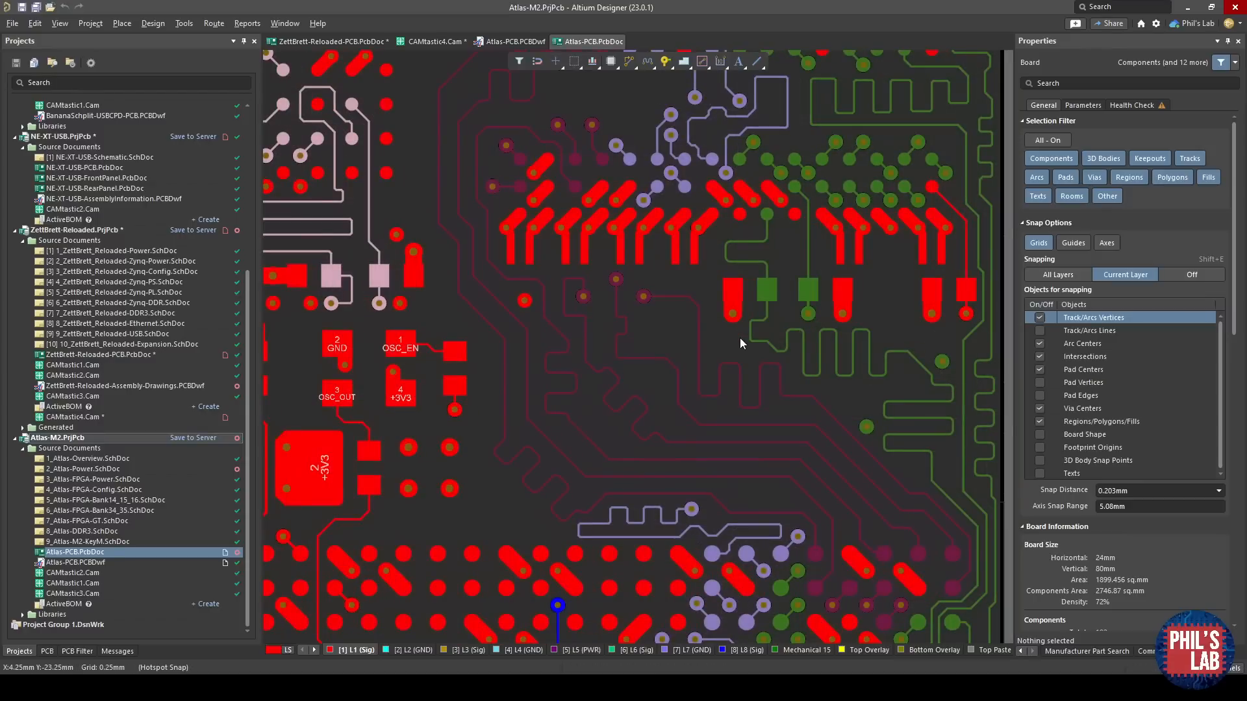
Check the properties of the DDR3_ODT track below its resistor and view the L2 (GND) plane beneath it.
click(481, 297)
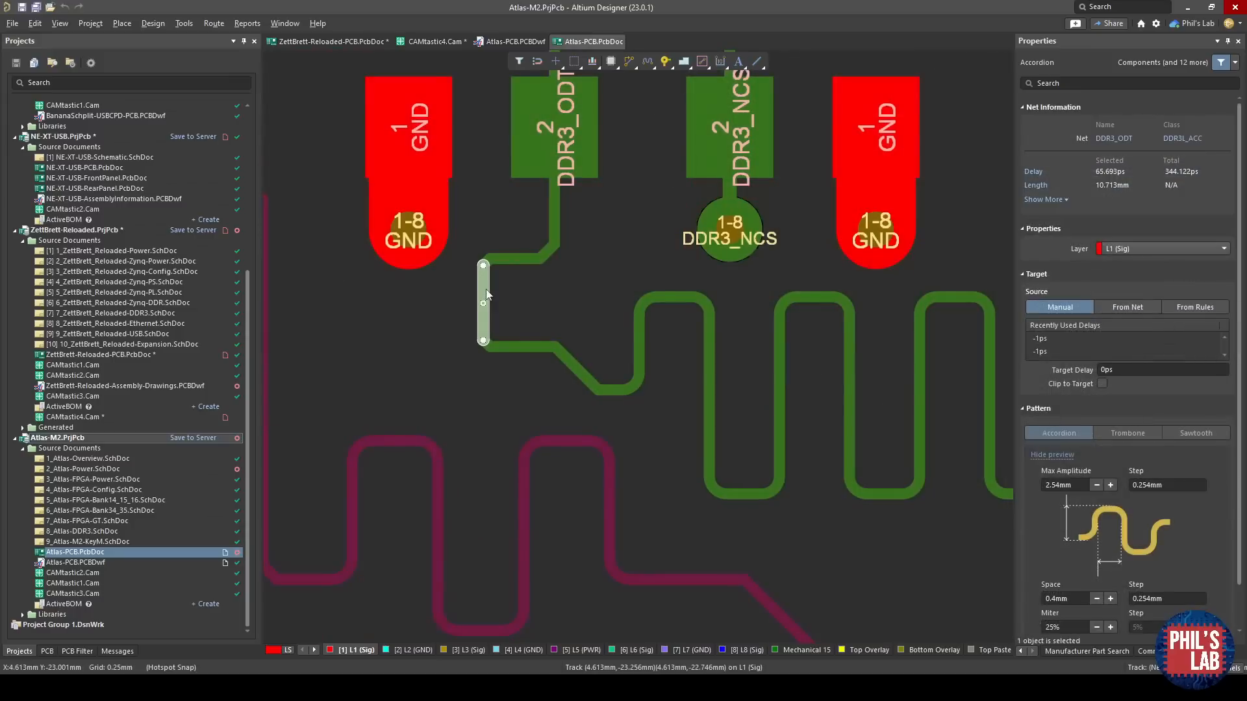
right_drag(513, 317, 447, 366)
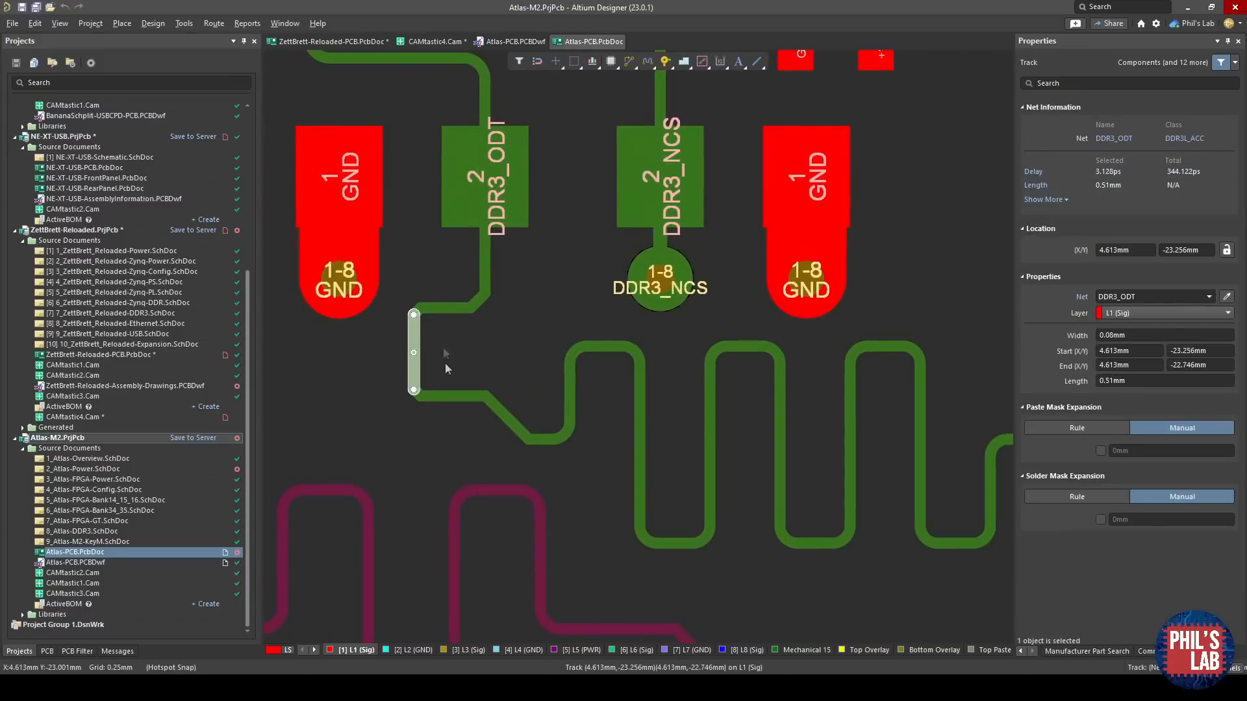
click(412, 650)
ctrl+scroll(504, 459, down, 3)
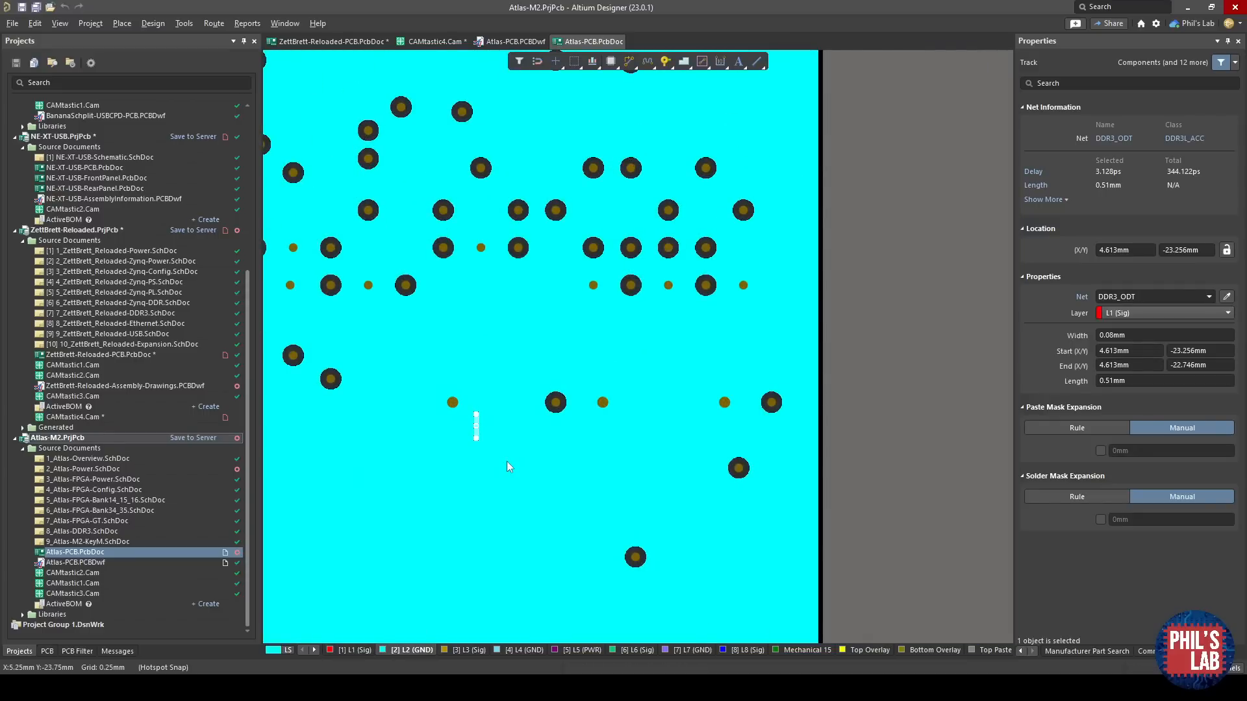
Return to layer L1 (Sig) and check the properties of the DDR3_ODT accordion and the DDR3_NCS and DDR3_A11 tracks.
click(348, 650)
click(482, 299)
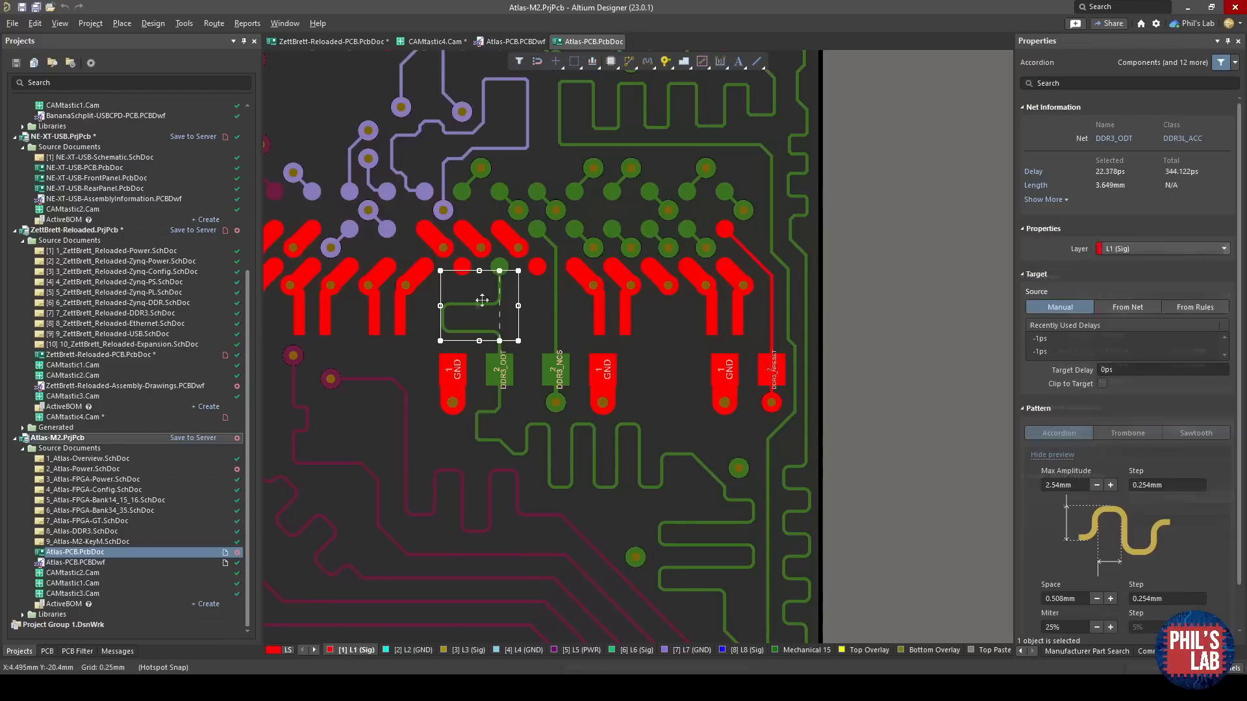
click(556, 290)
ctrl+scroll(772, 238, up, 2)
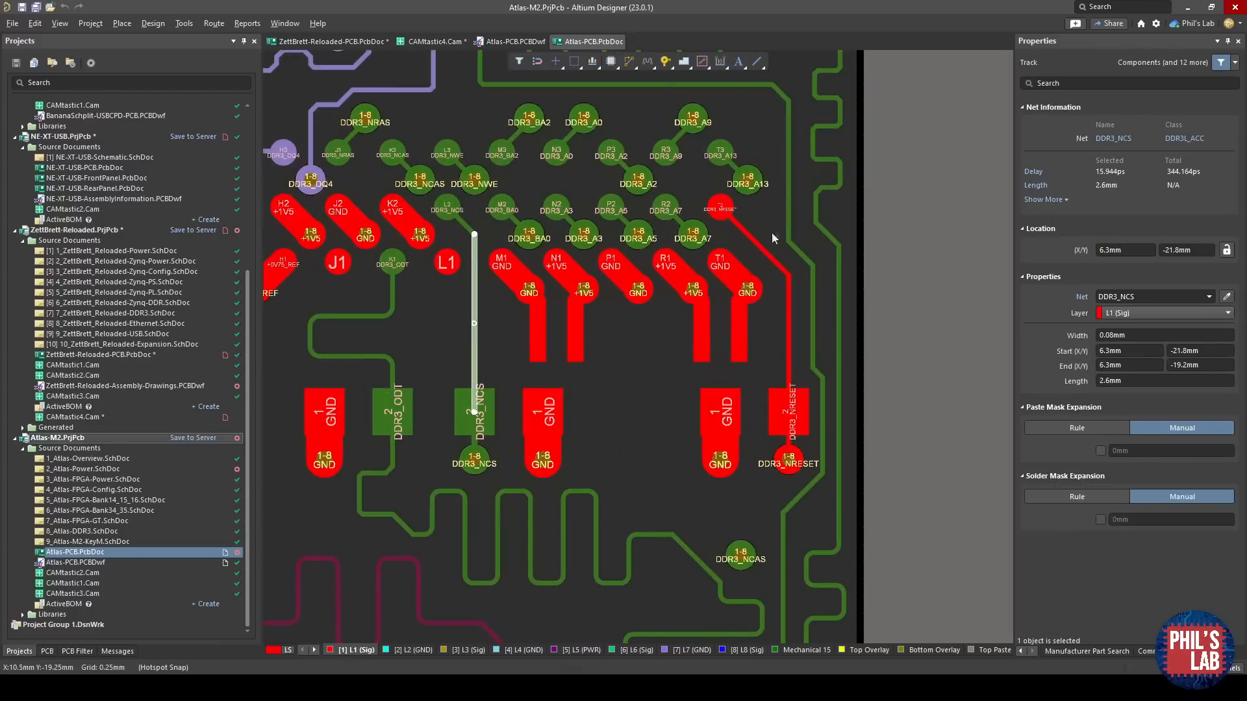
click(797, 252)
right_drag(677, 258, 775, 458)
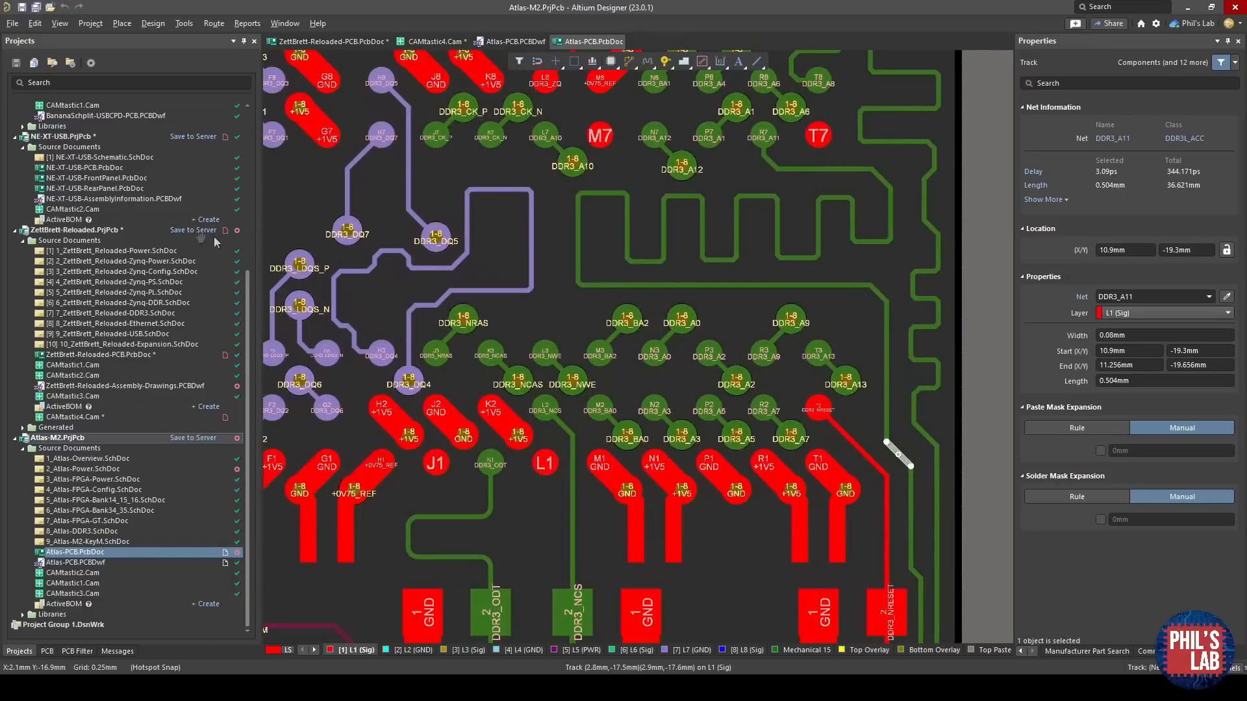
Open the Atlas board's layer stack and review the L1 (Sig) copper weight and the PP1_2113 prepreg properties.
click(153, 24)
click(190, 161)
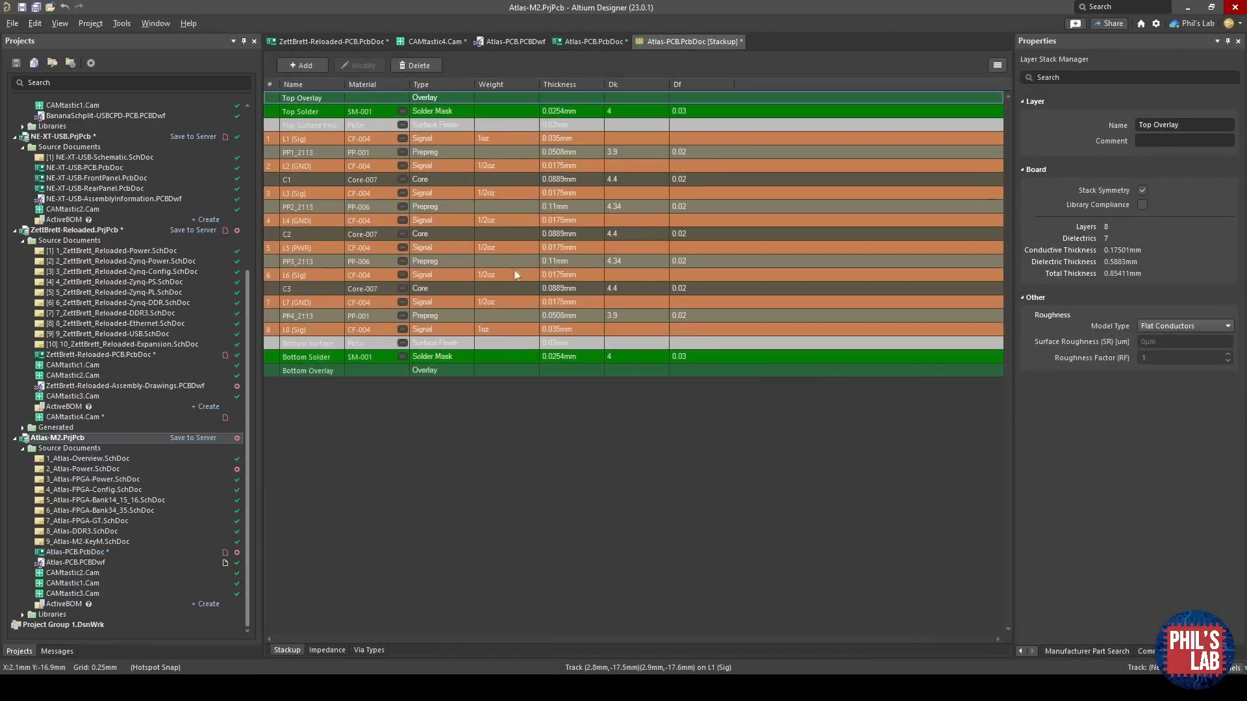
click(300, 142)
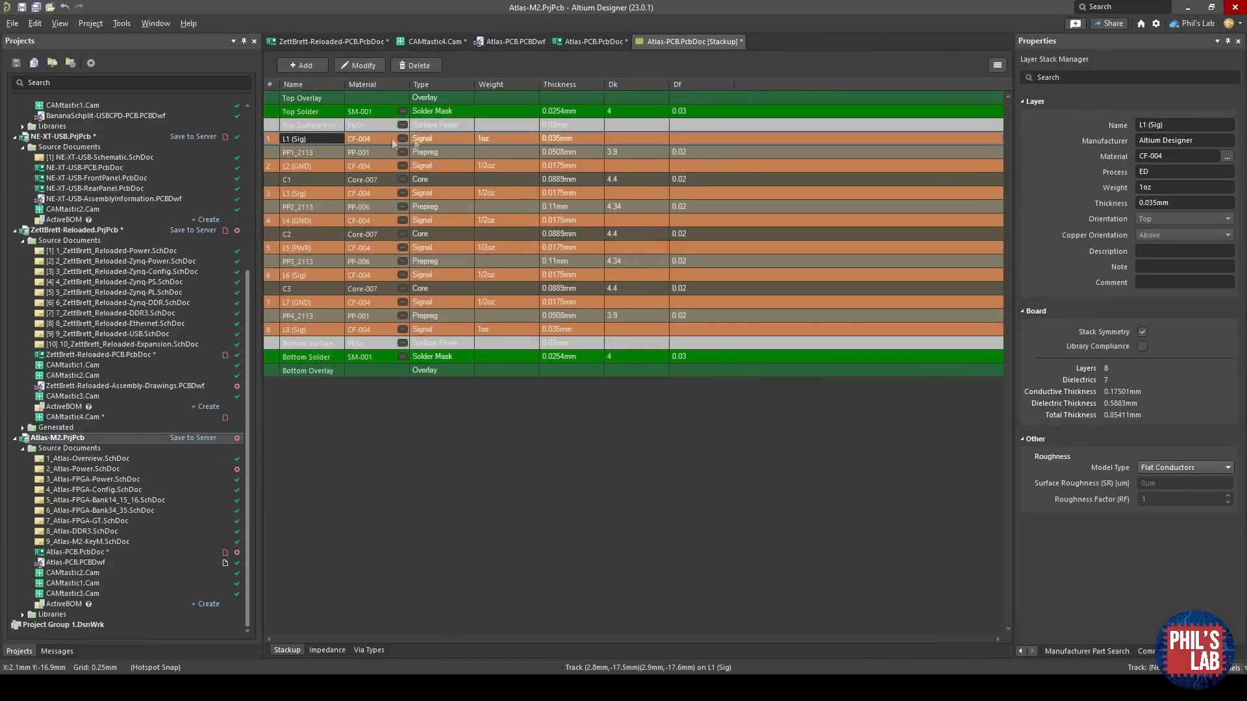
click(492, 141)
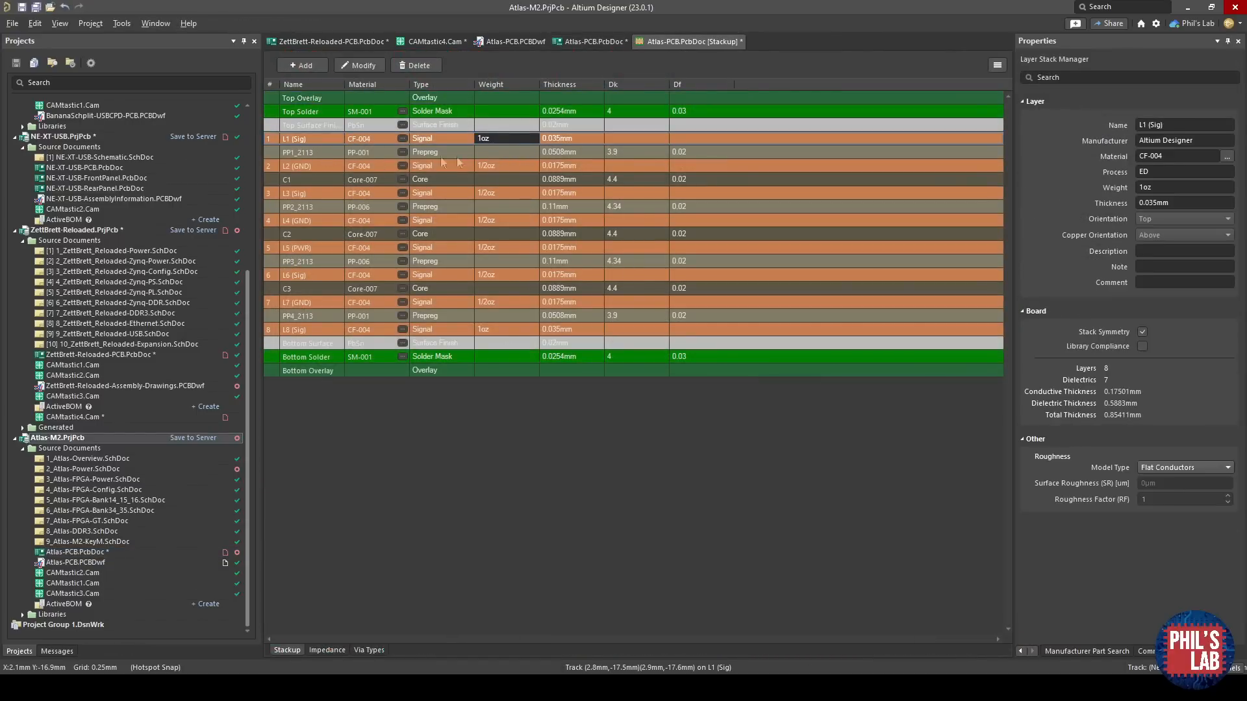
click(336, 155)
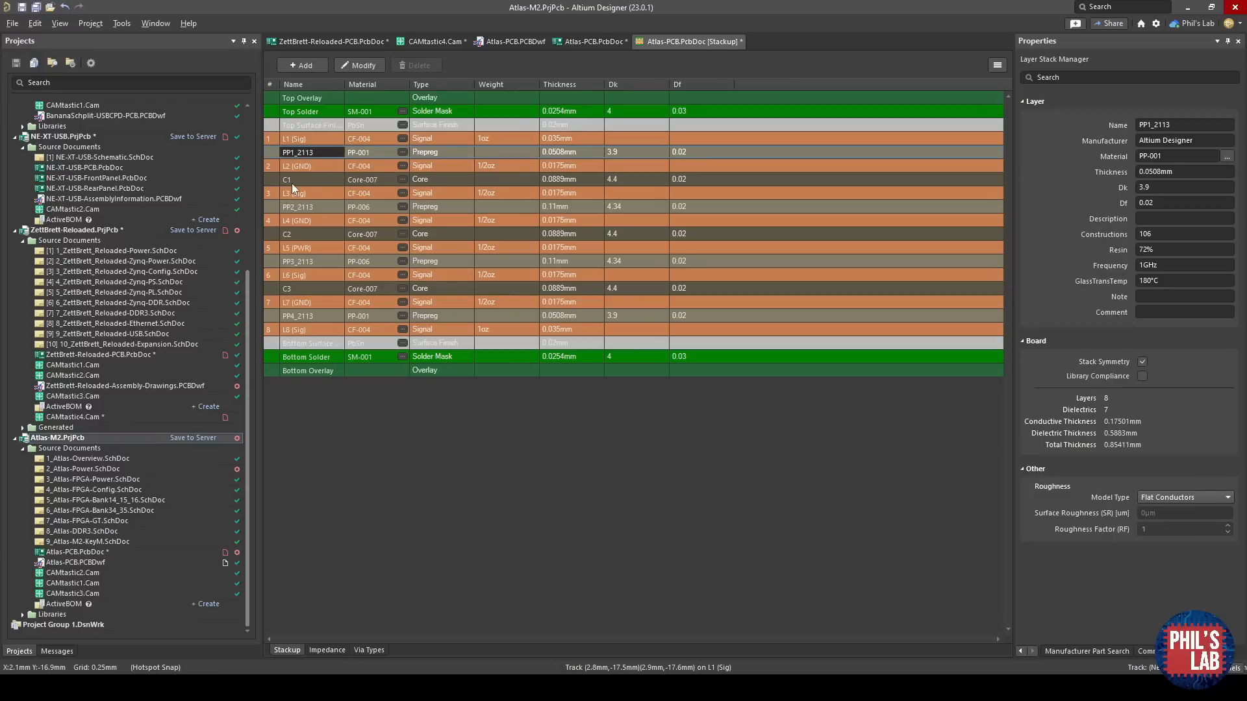
Review the L2 (GND) copper and C1 core properties in the Atlas board's layer stack.
click(323, 167)
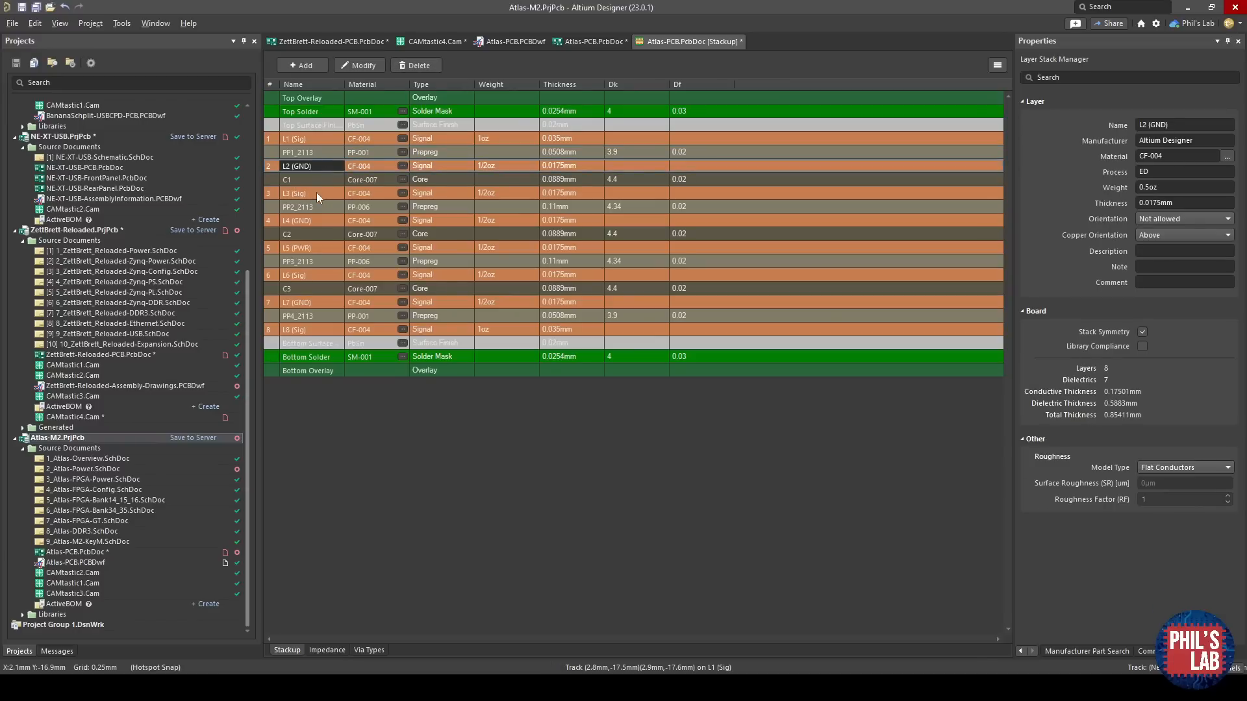
click(479, 179)
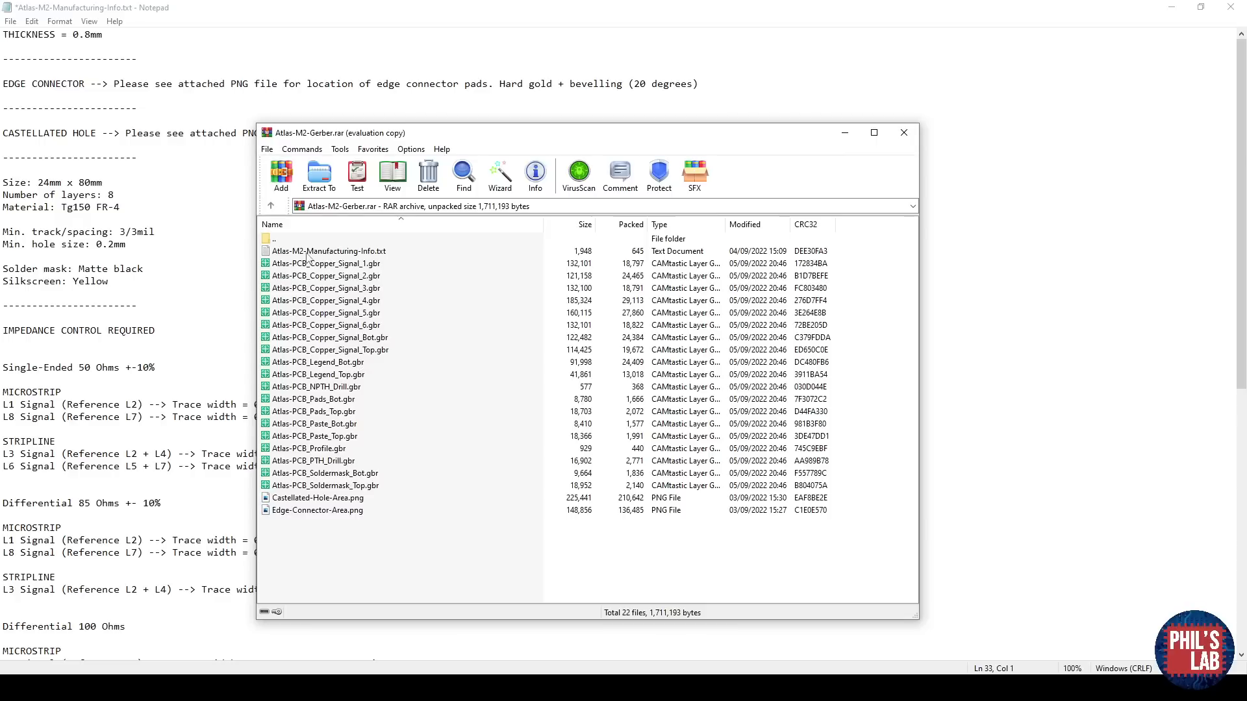
Locate Atlas-M2-Manufacturing-Info.txt in the Atlas-M2-Gerber.rar archive and read its thickness, edge connector and castellated hole notes in Notepad.
click(386, 253)
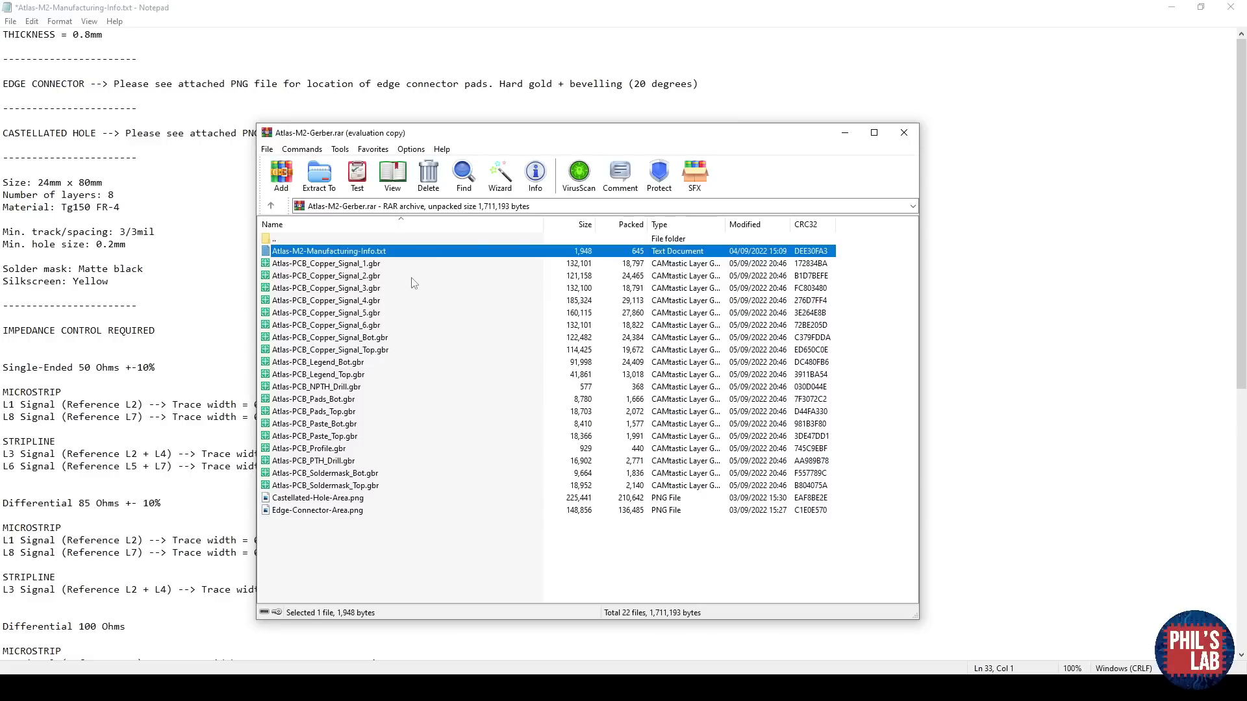
click(197, 224)
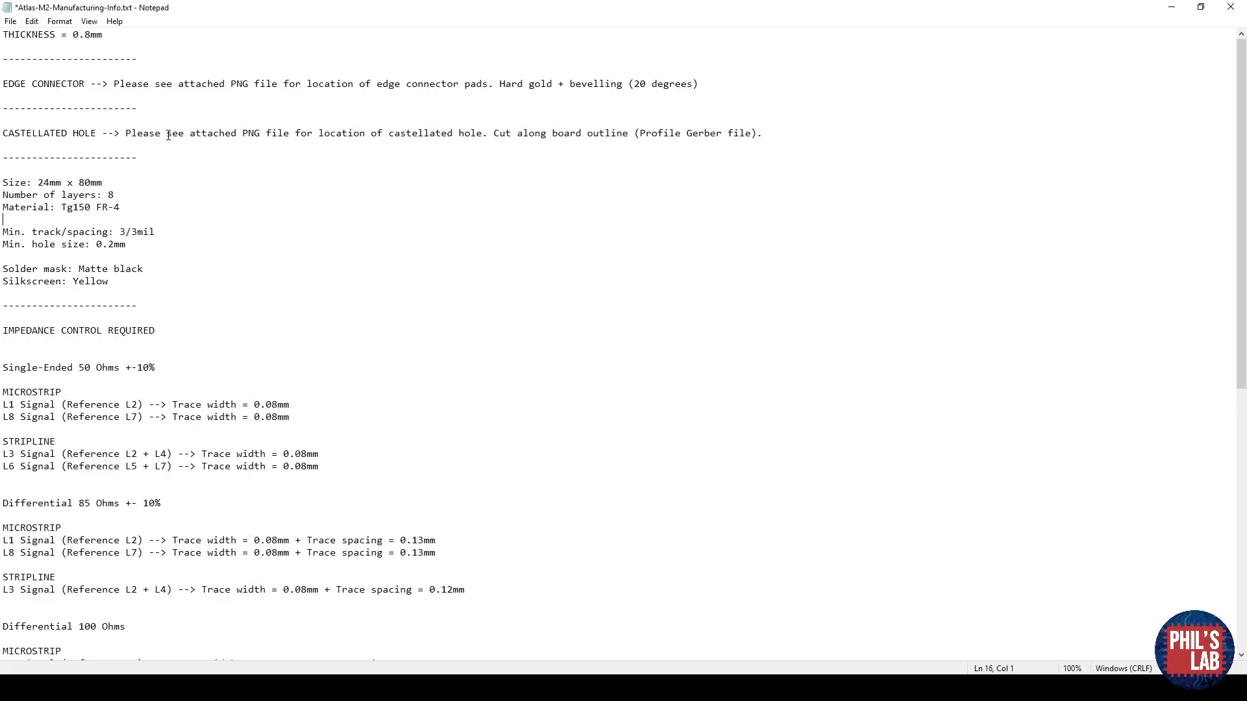
drag(125, 36, 3, 35)
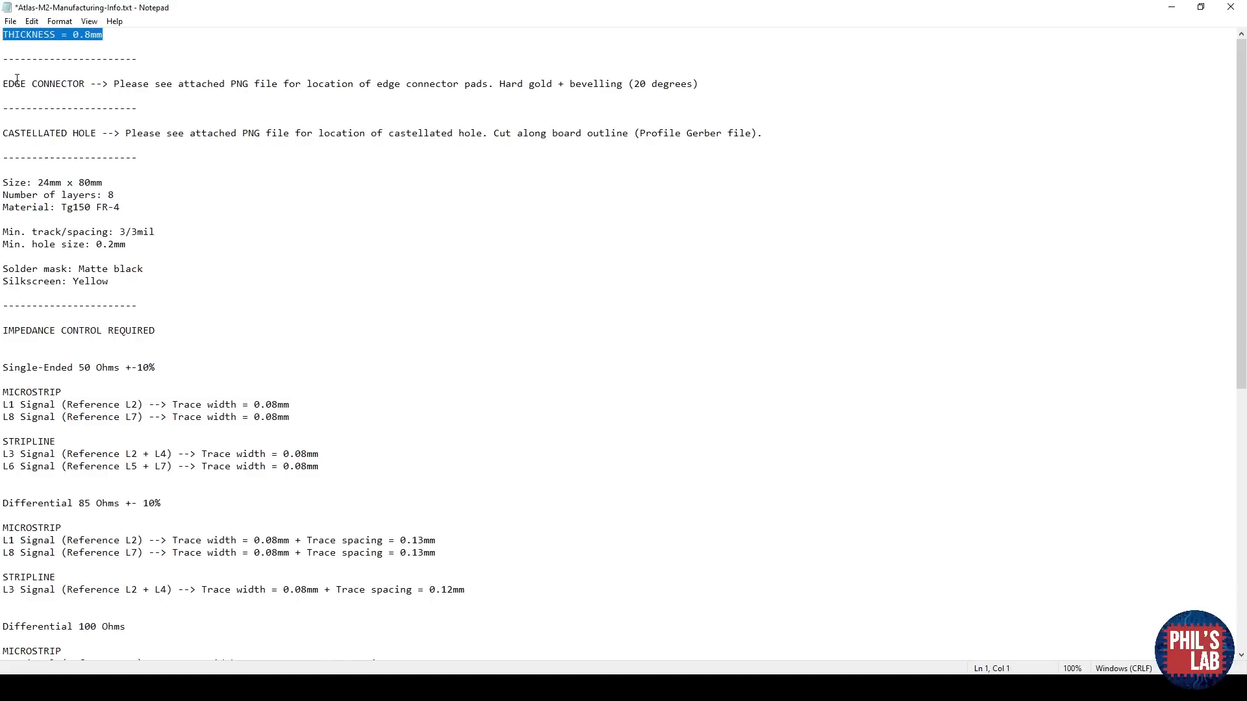
drag(173, 95, 2, 79)
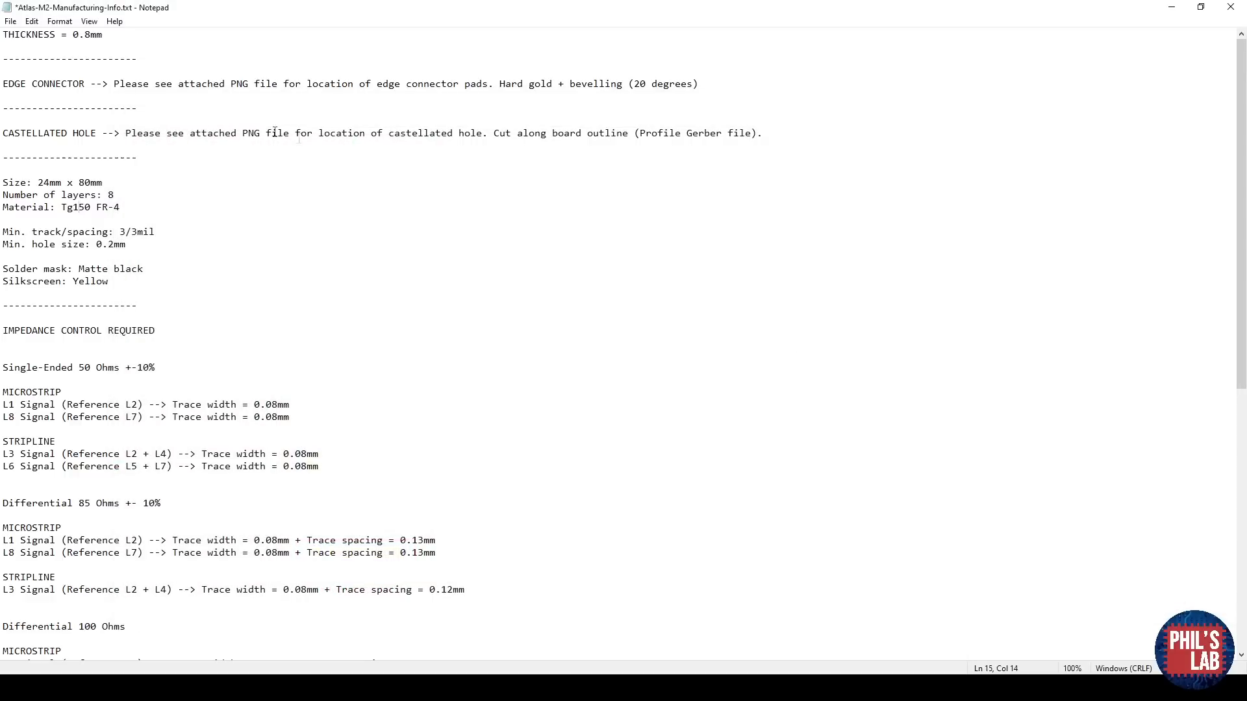
drag(111, 142, 2, 134)
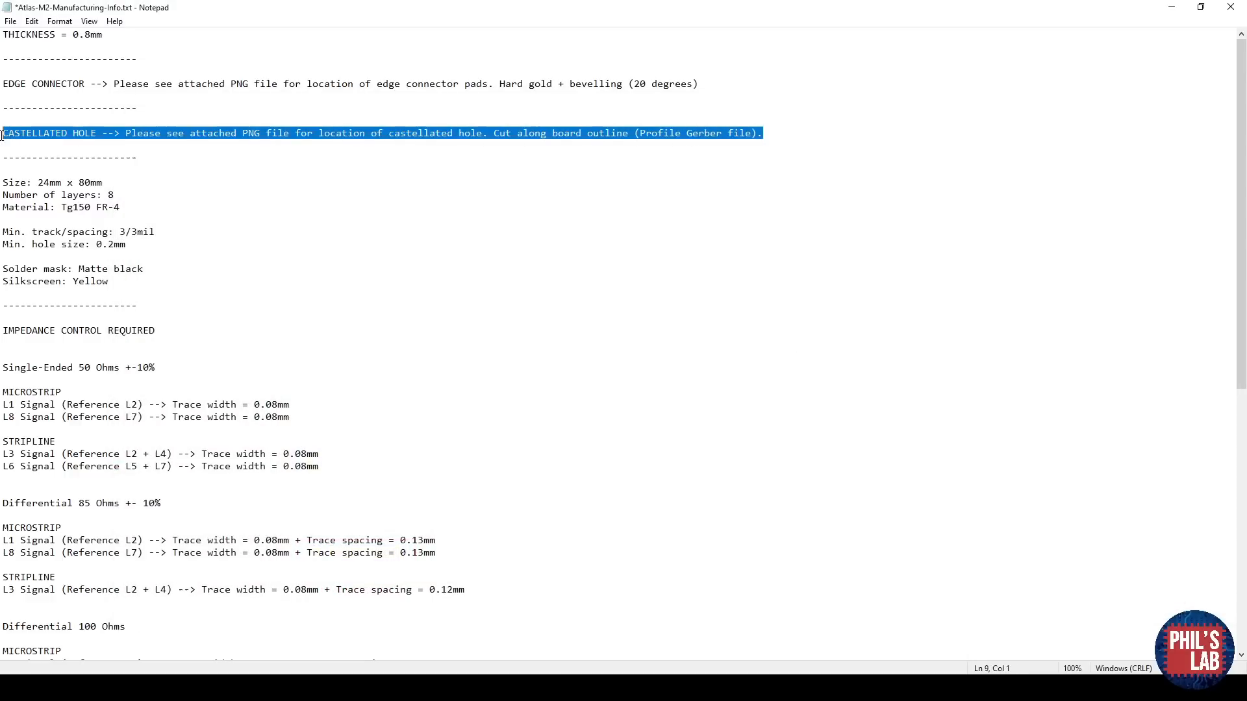
click(127, 149)
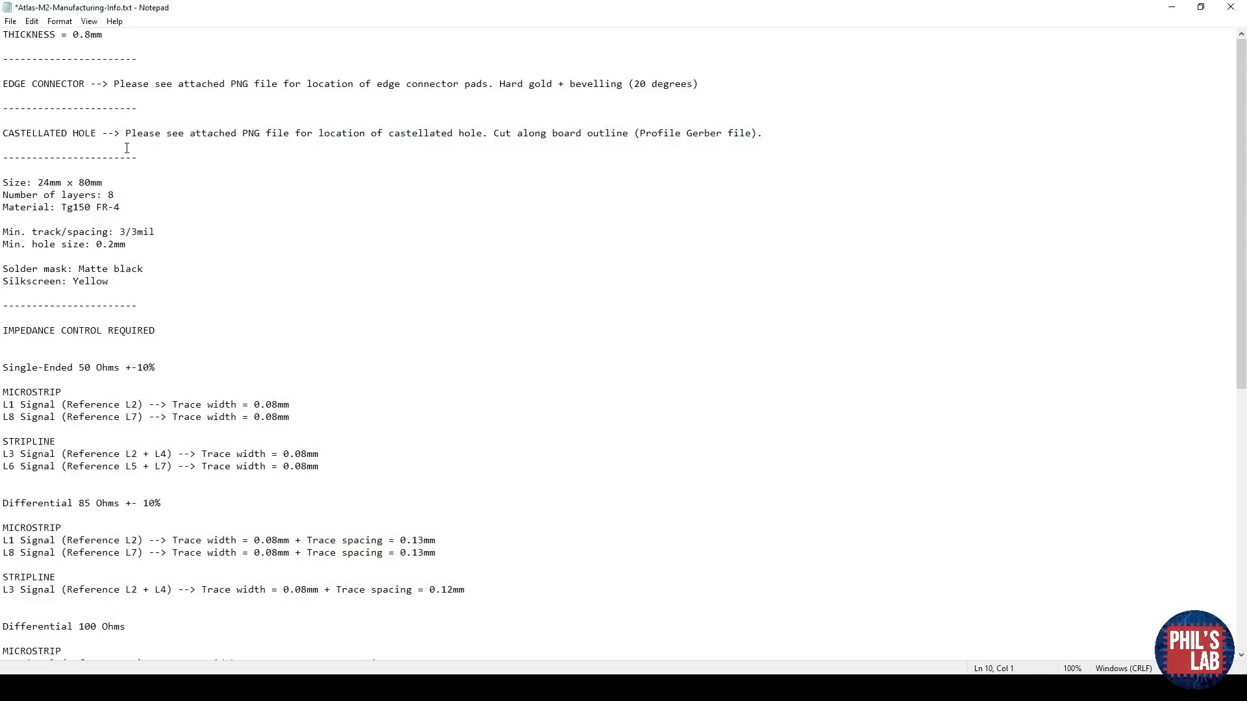
Review the board specifications from size to silkscreen in the manufacturing notes, highlighting the material entry.
drag(109, 281, 2, 182)
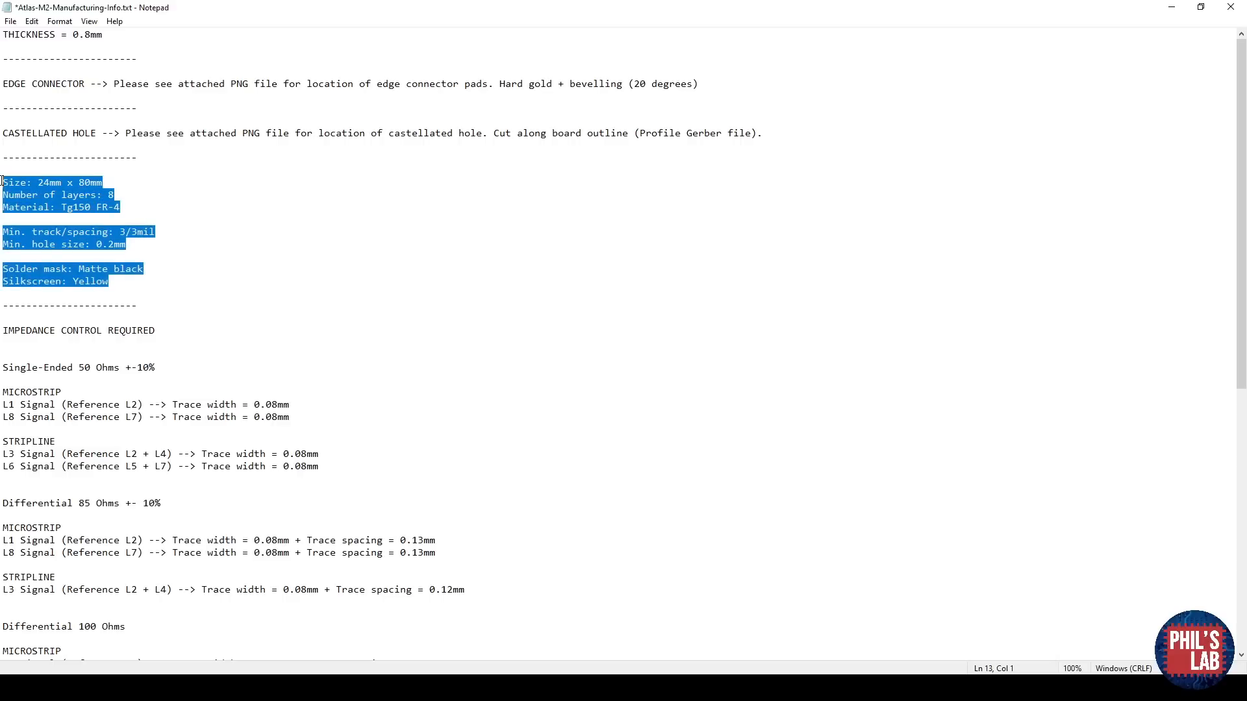
click(123, 195)
drag(121, 207, 43, 207)
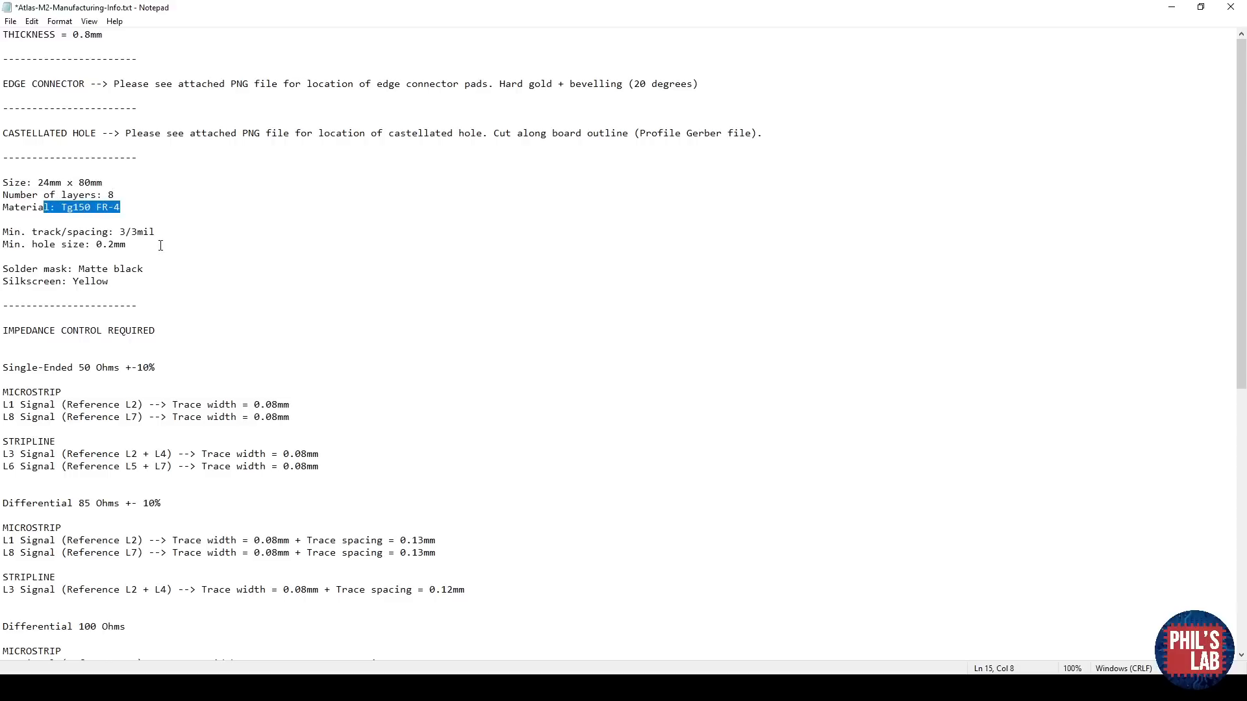
Switch to PCBWay's Advanced PCB quote page in the browser and compare its layer, material, thickness, track and hole options.
mouse_move(114, 676)
click(208, 627)
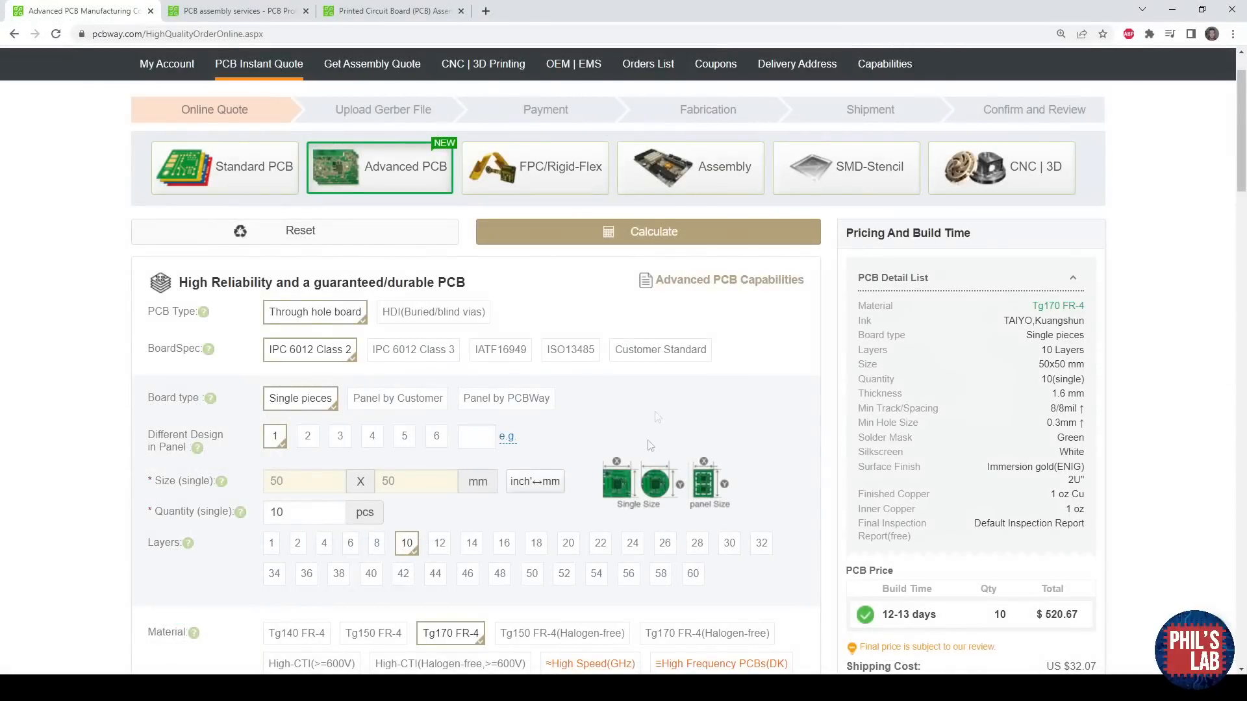
scroll(357, 366, down, 3)
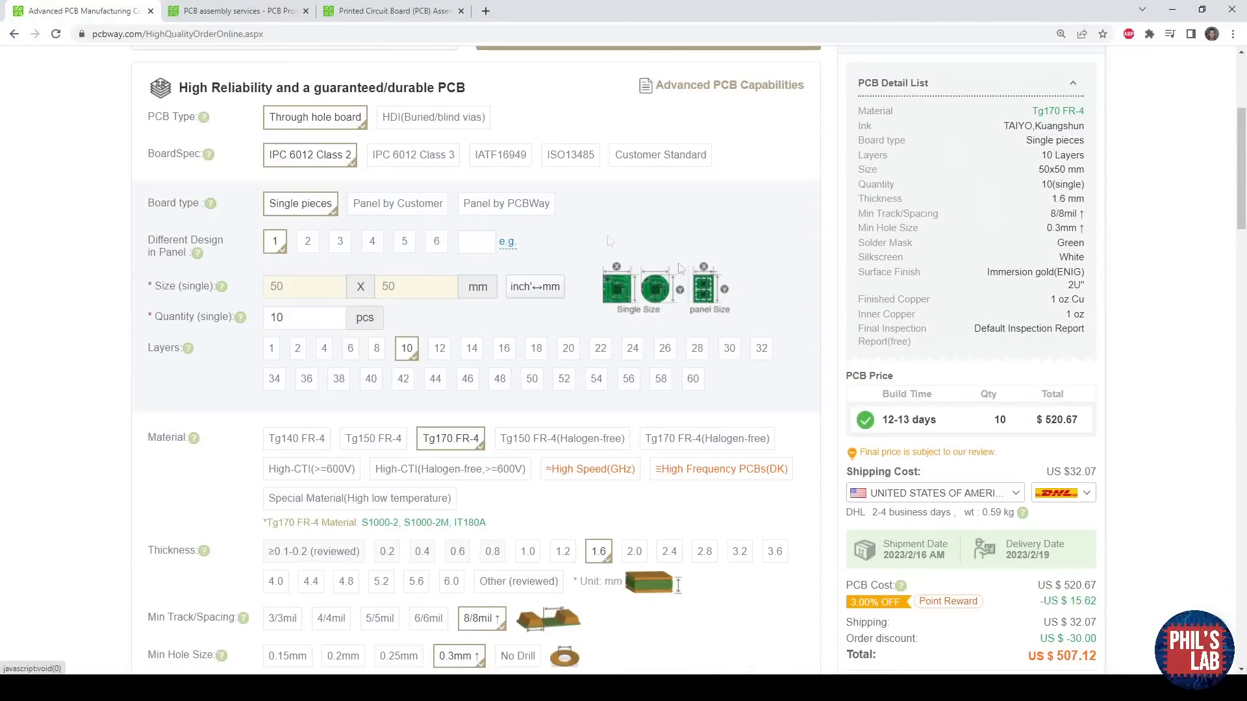
scroll(419, 531, down, 2)
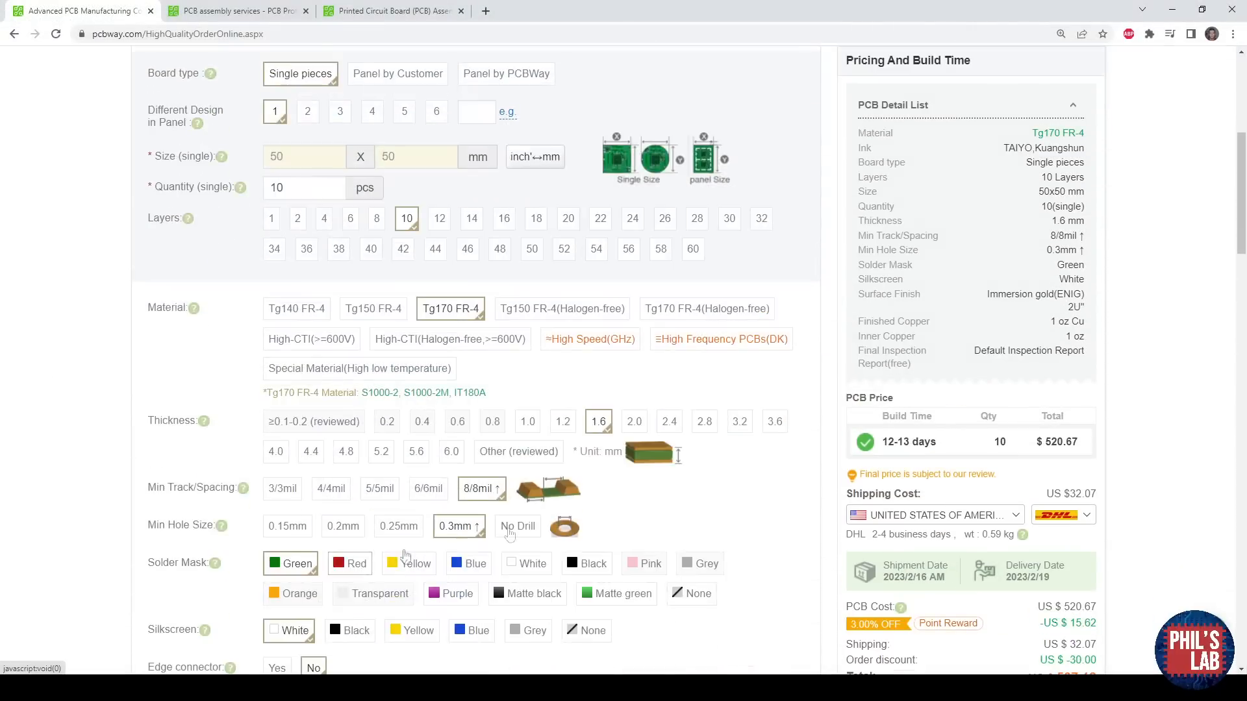
scroll(408, 558, up, 1)
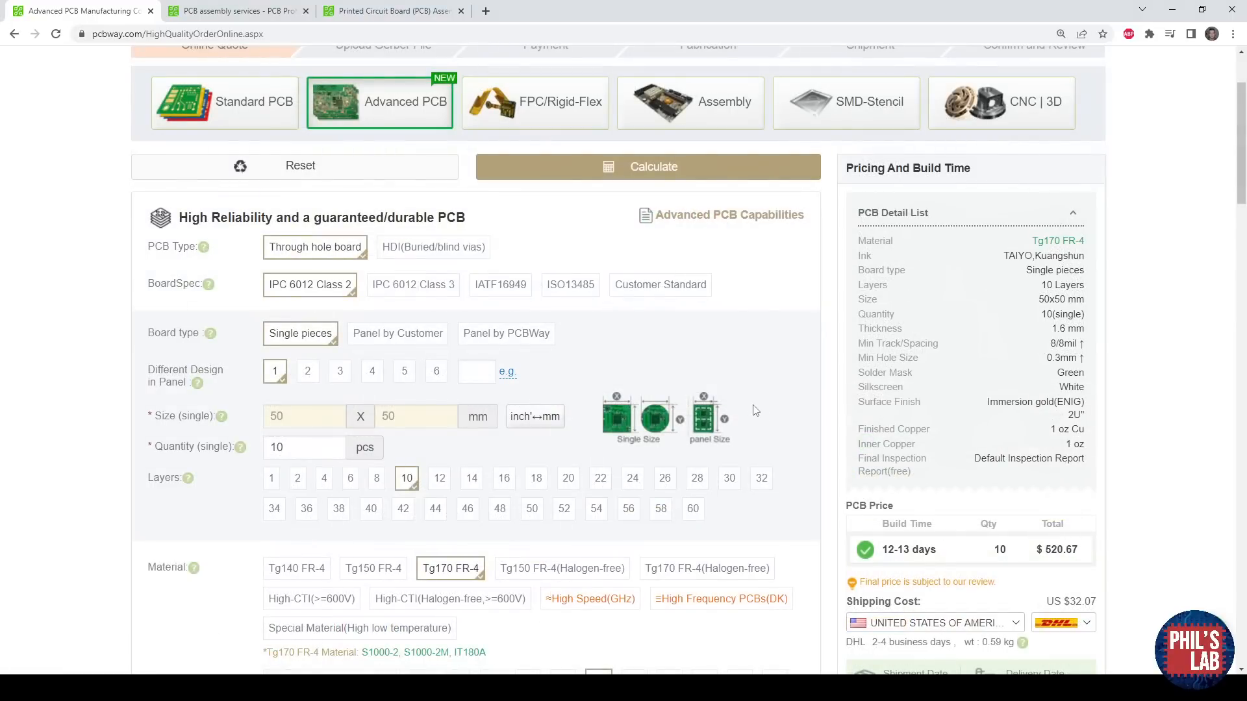
scroll(755, 410, down, 2)
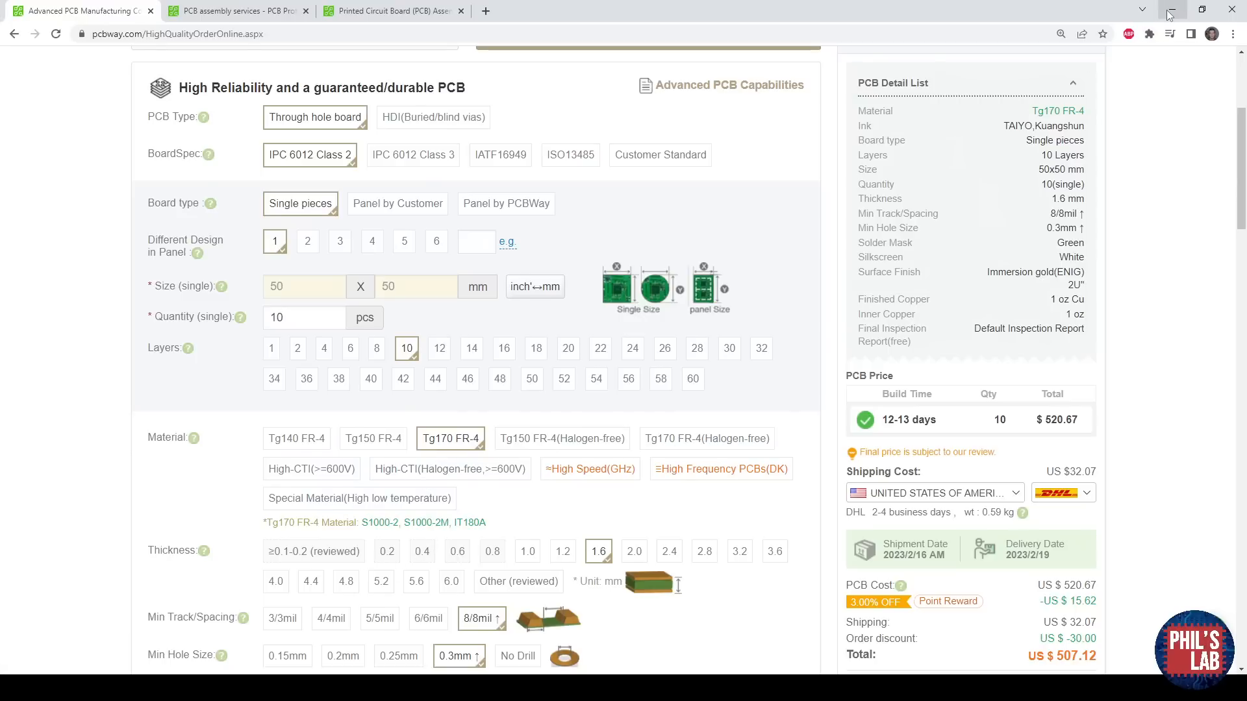
Leave the browser and return to the board specification block in the Atlas-M2 manufacturing notes in Notepad.
click(1171, 11)
click(517, 187)
drag(149, 170, 92, 305)
click(114, 295)
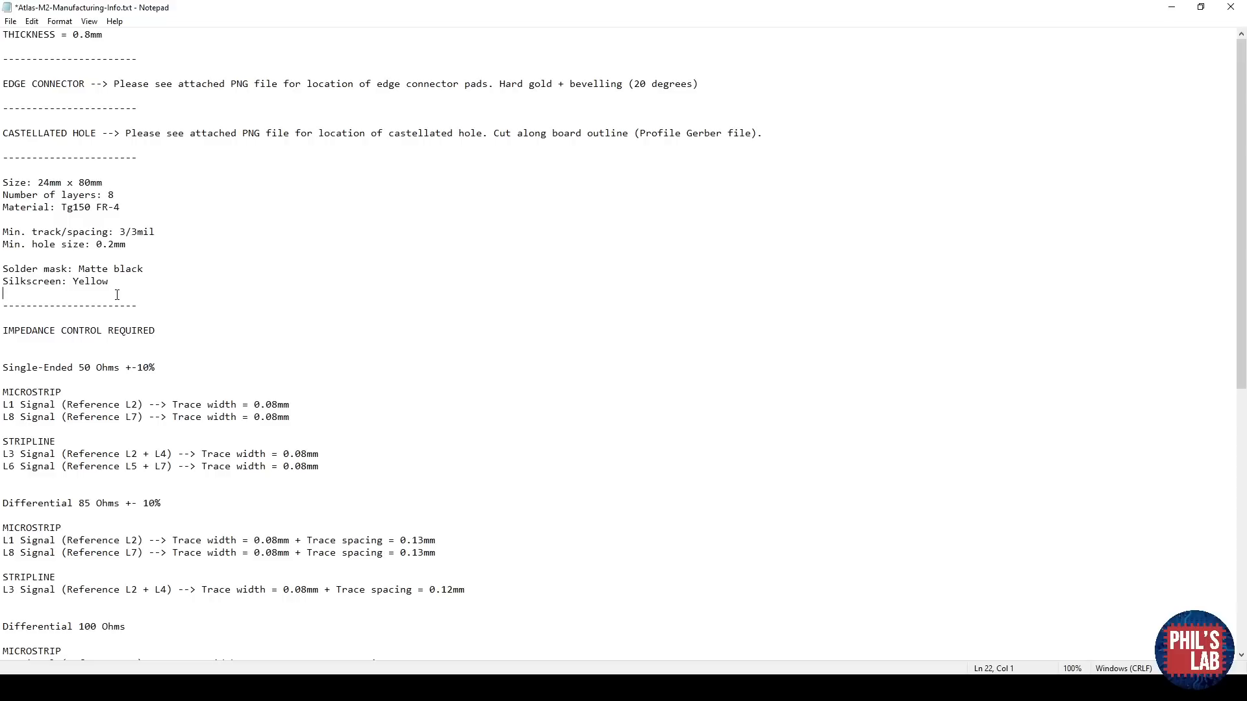
Read the impedance control section's single-ended 50 Ohms requirement and highlight the L1 microstrip trace width.
scroll(117, 295, down, 2)
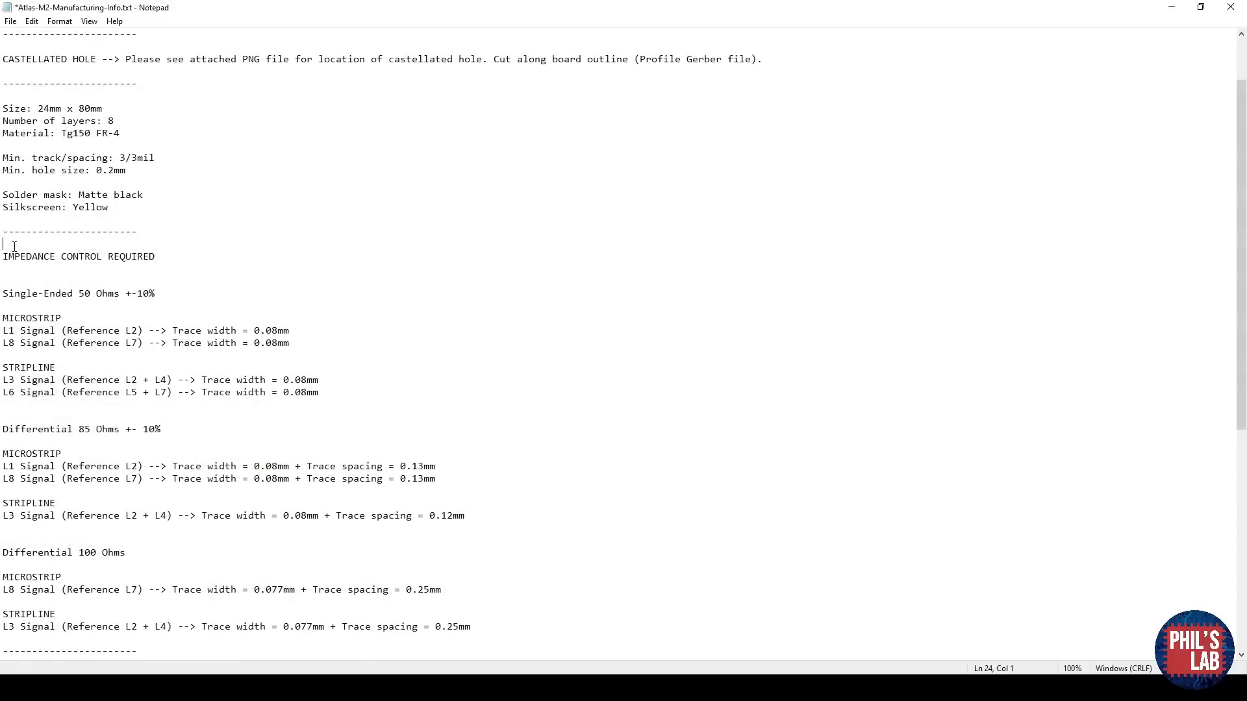
drag(3, 257, 155, 258)
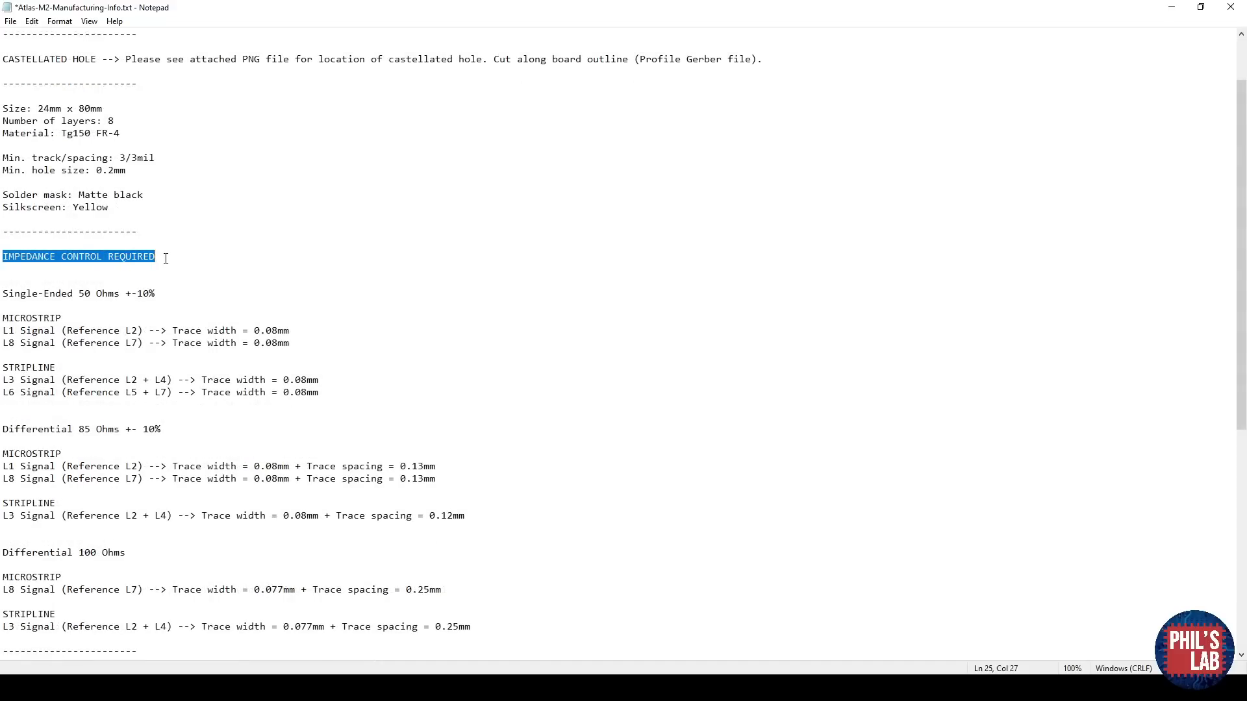
drag(160, 293, 2, 297)
click(47, 294)
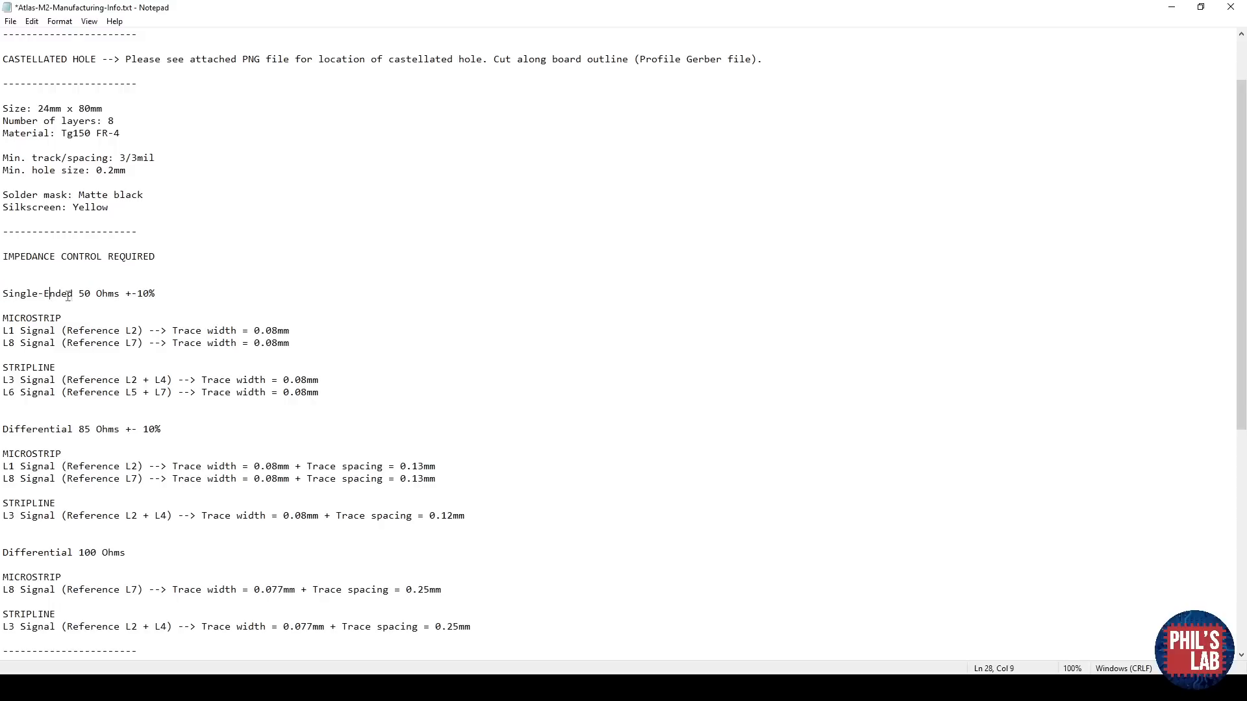
drag(81, 295, 121, 298)
mouse_move(163, 296)
mouse_down()
mouse_move(3, 318)
mouse_move(5, 332)
mouse_move(310, 332)
mouse_up()
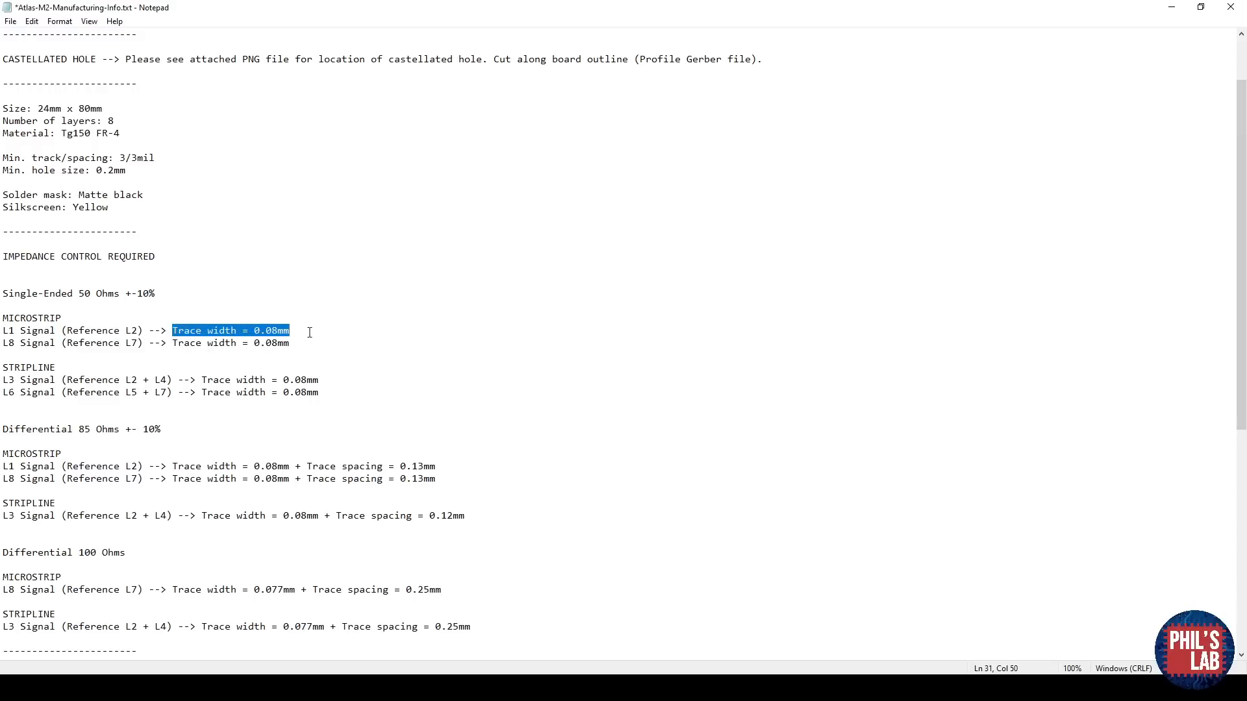
Review the single-ended microstrip and stripline entries for signal layers L1, L8, L3 and L6.
mouse_move(292, 344)
mouse_down()
mouse_move(2, 349)
mouse_move(2, 364)
mouse_up()
drag(3, 294, 158, 295)
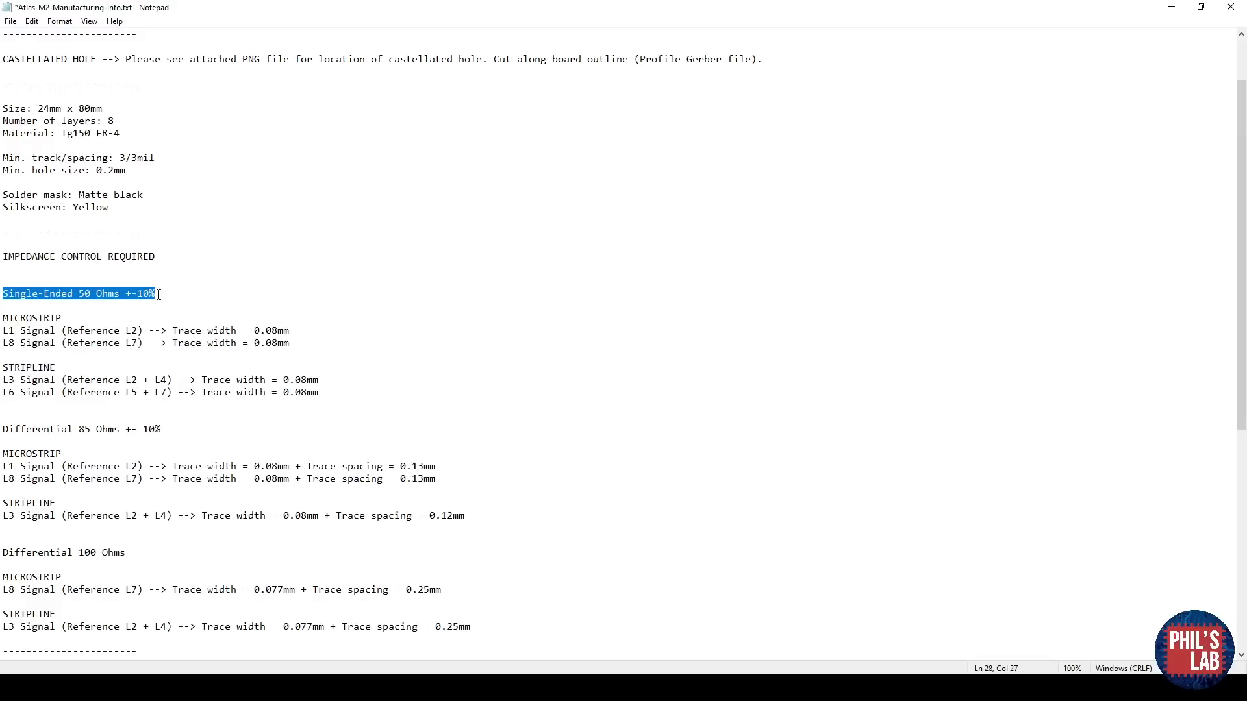
drag(156, 256, 132, 293)
drag(290, 342, 2, 330)
click(255, 366)
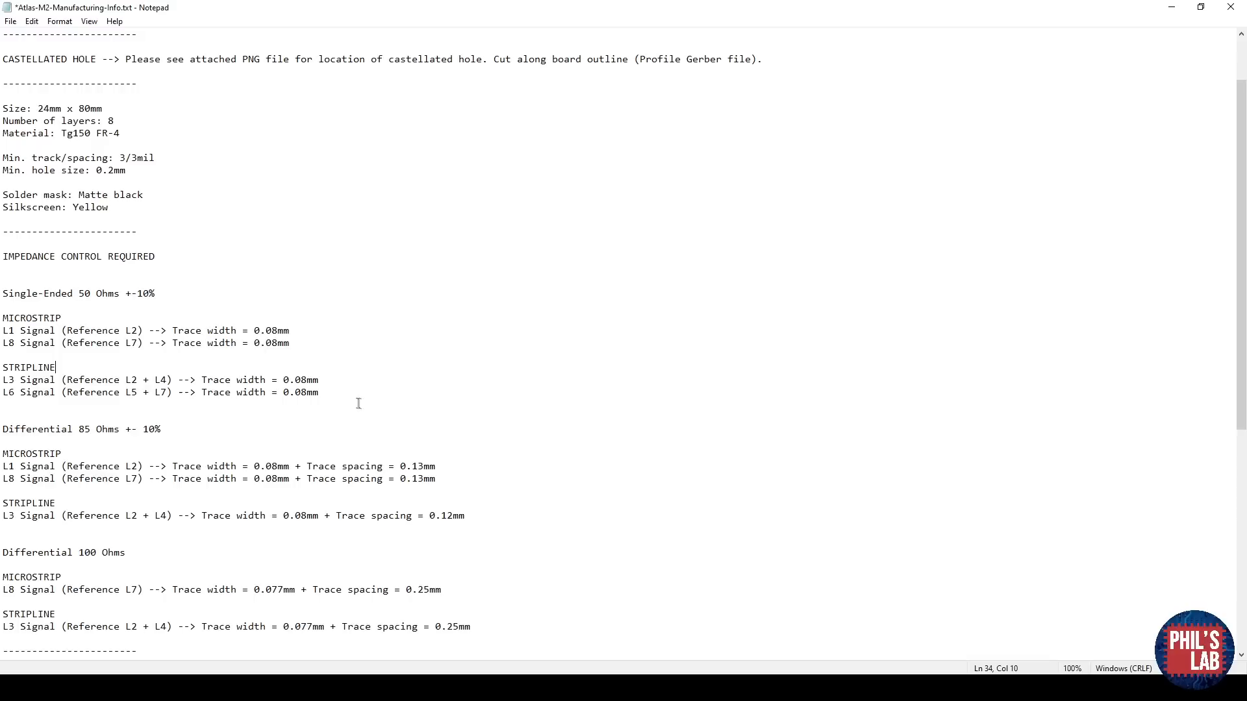
drag(357, 394, 3, 332)
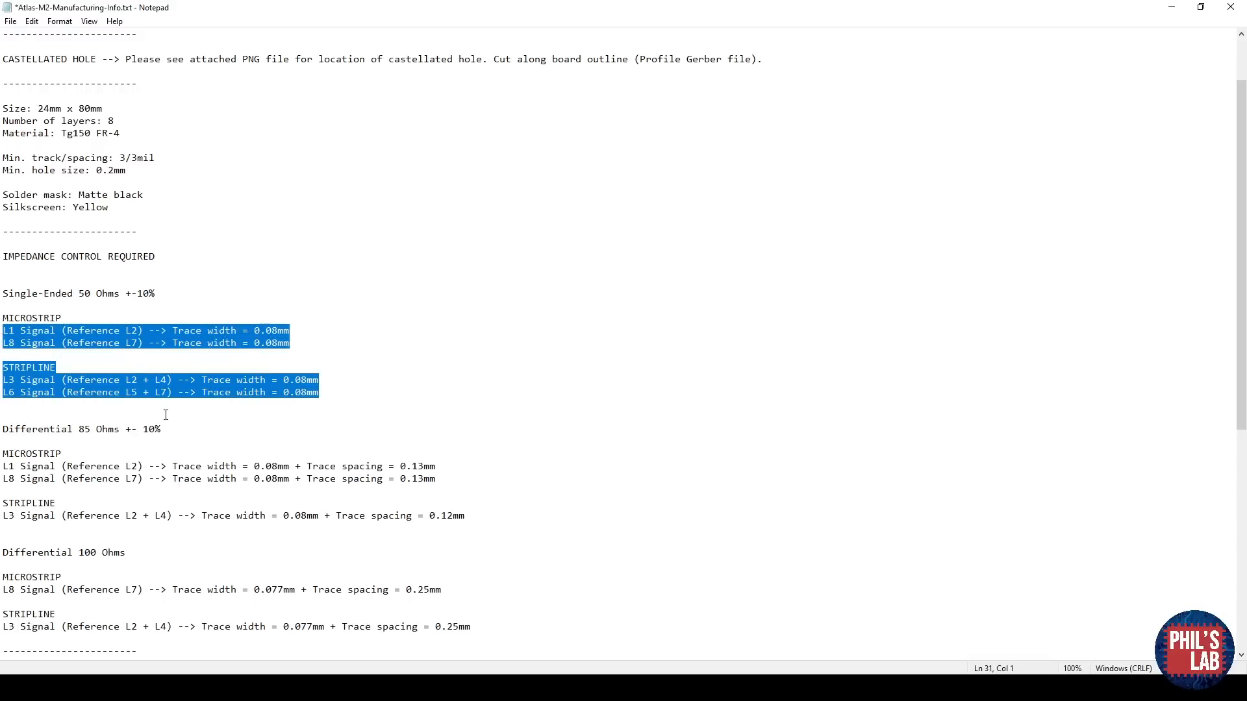
click(167, 437)
Review the differential 85 Ohms and 100 Ohms requirements and the suggested stack-up below them.
scroll(97, 351, down, 4)
drag(3, 281, 135, 281)
drag(130, 405, 26, 400)
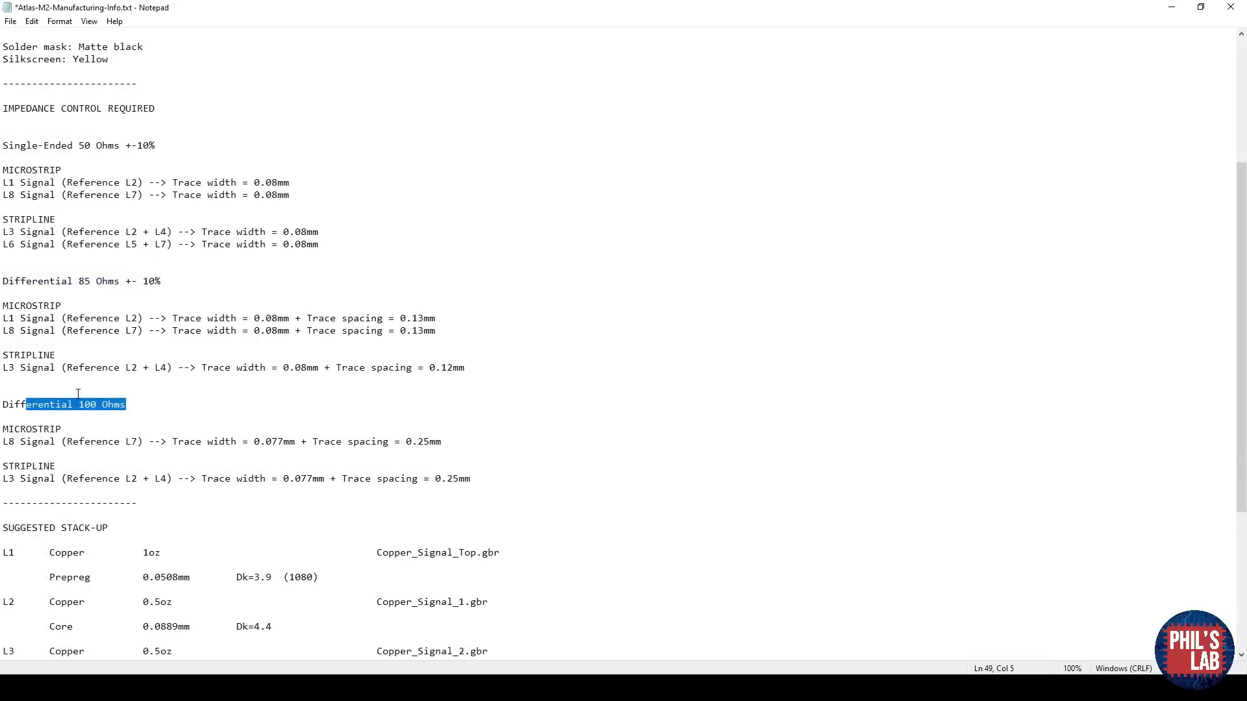
scroll(77, 394, down, 7)
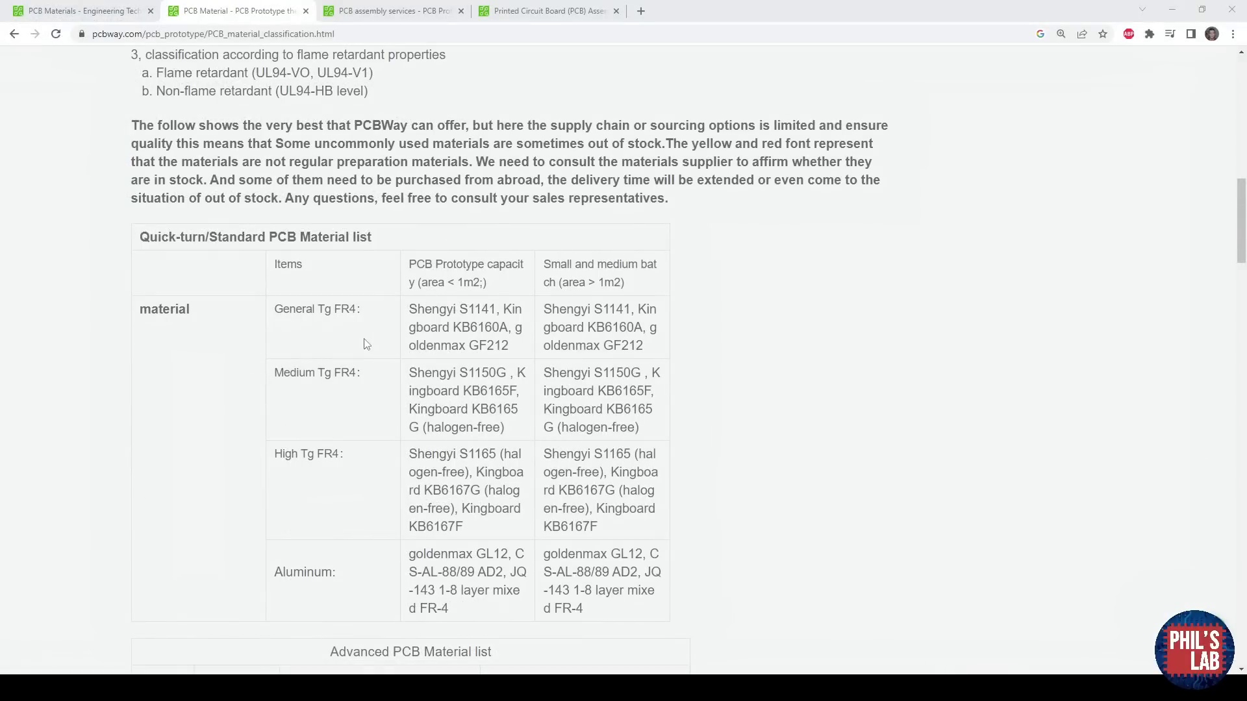
Check the Medium Tg FR4 laminates in PCBWay's material list and look through the rest of the page.
drag(410, 373, 508, 412)
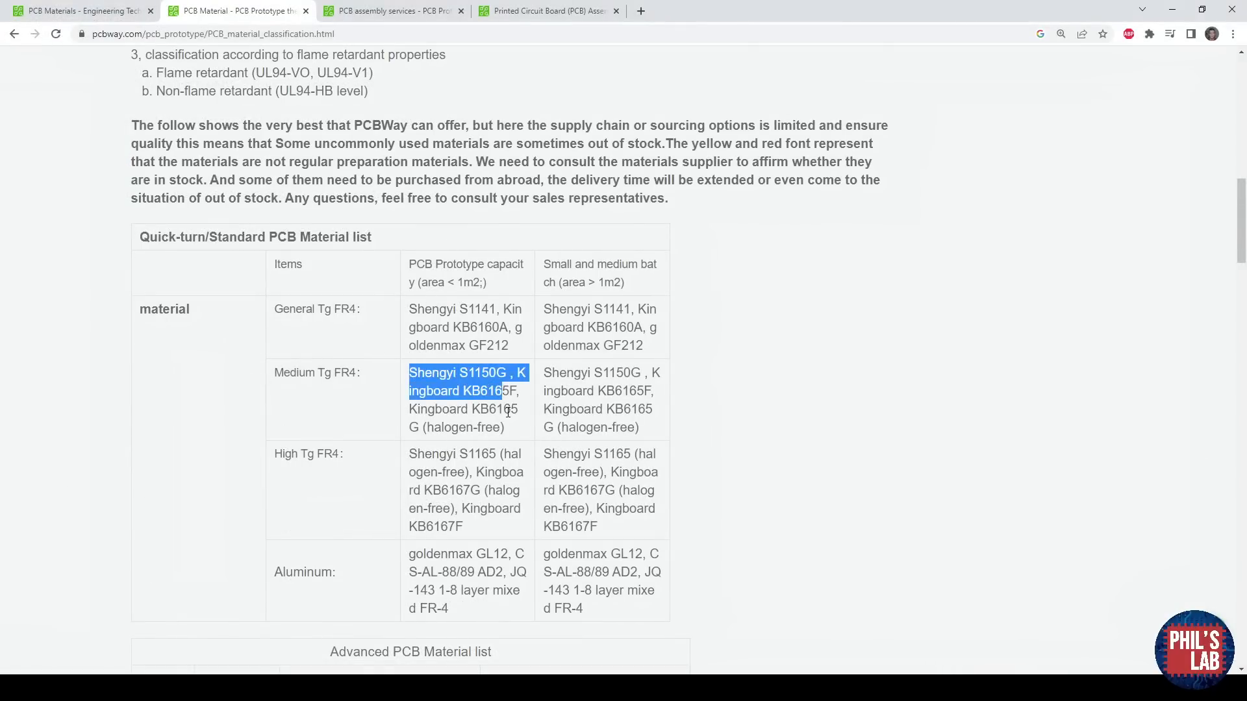
scroll(507, 412, down, 12)
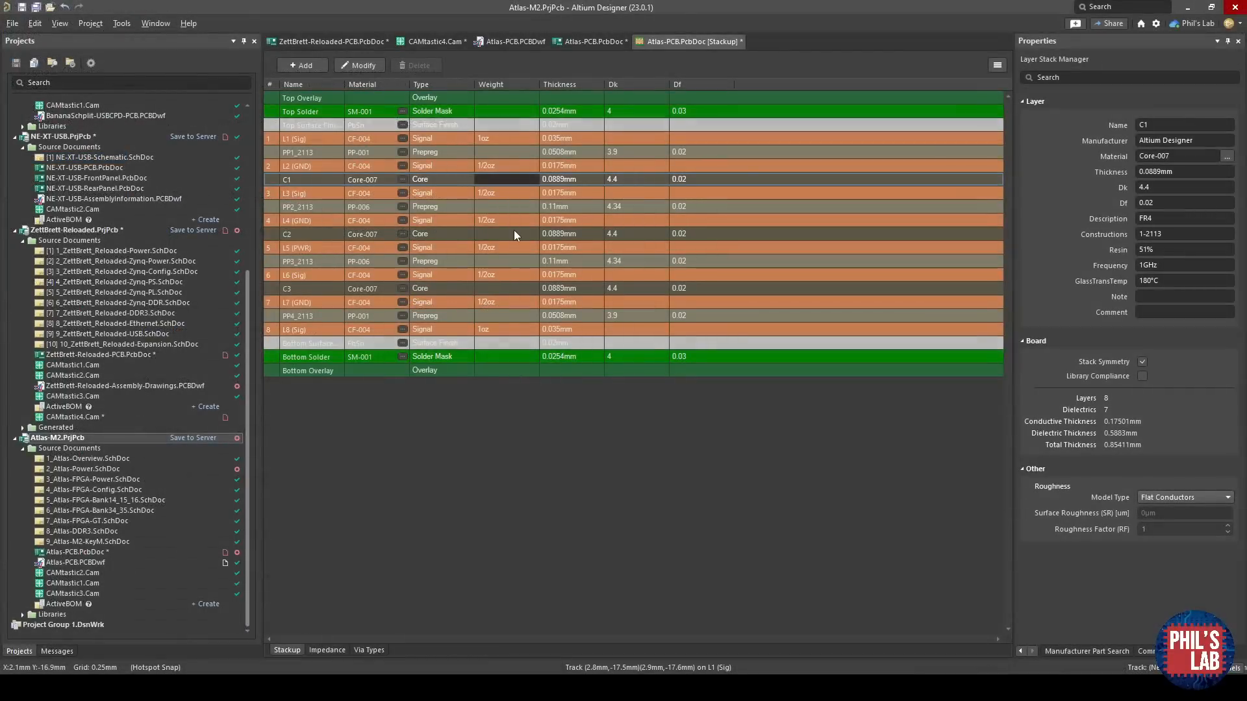
Check the thickness of core C2 and the thickness and Dk of prepreg PP1_2113 in Altium's layer stack.
click(579, 236)
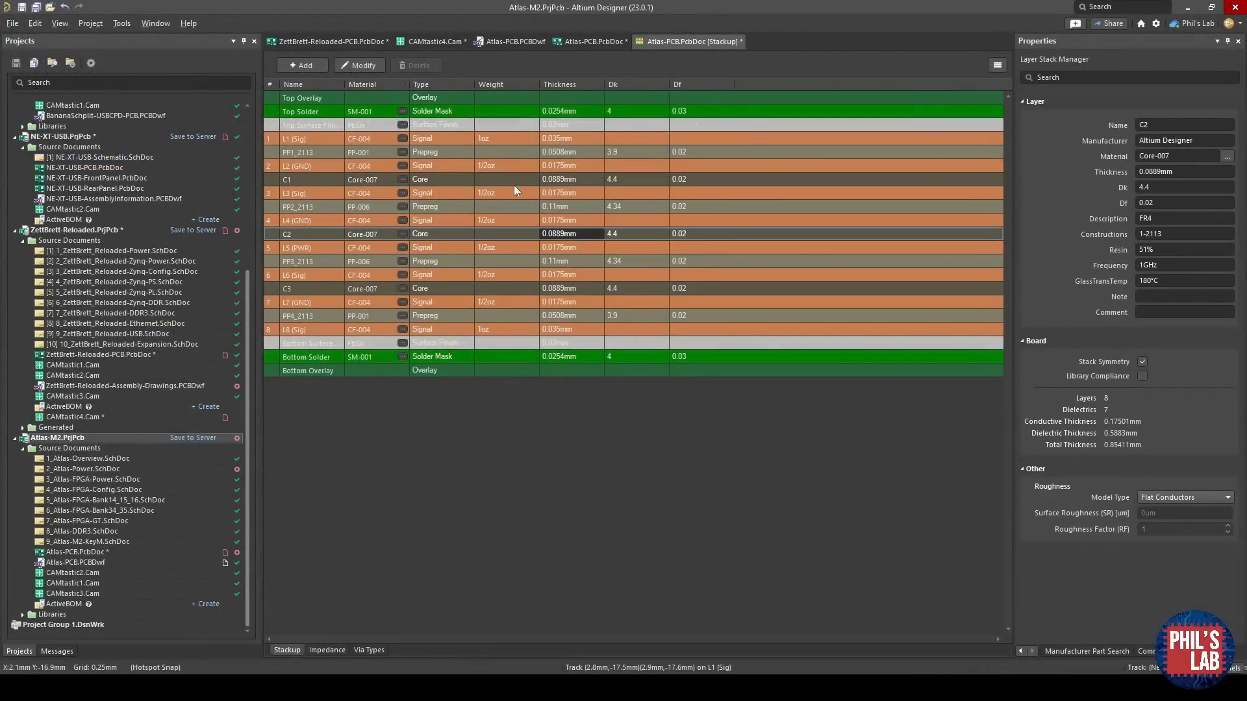
click(591, 150)
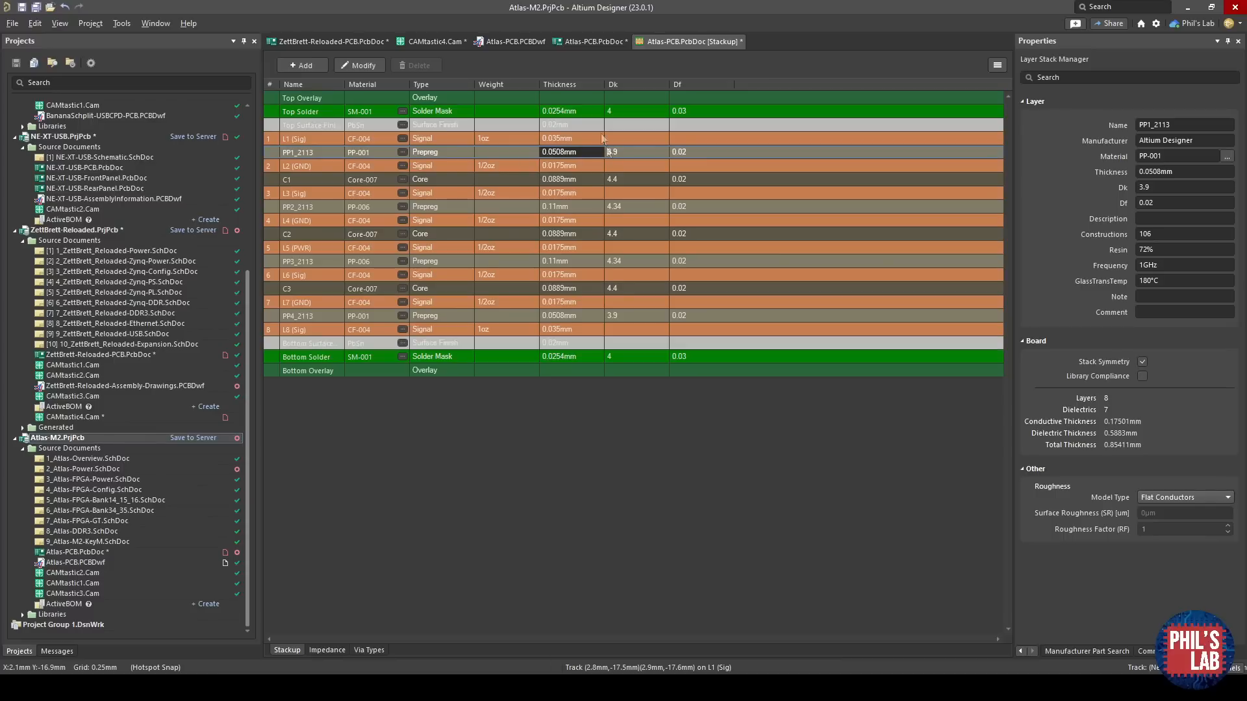
click(643, 151)
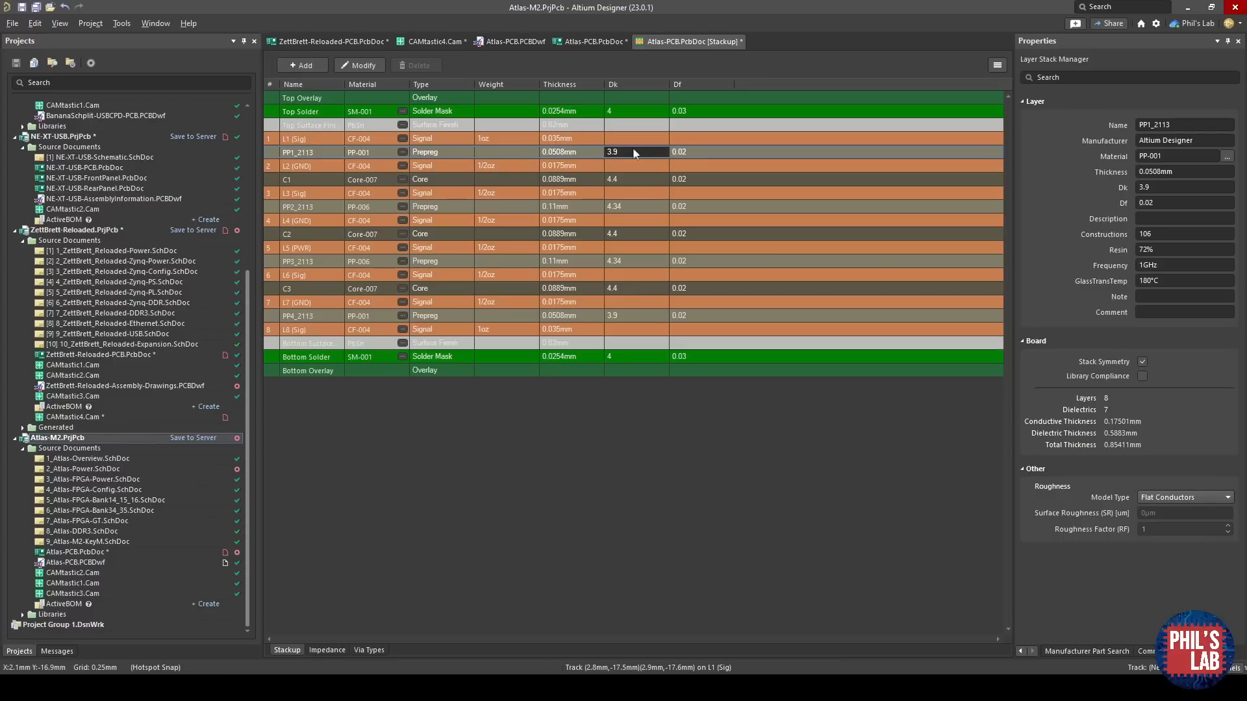
Show the stackup's impedance profiles with a wider results area and check L1 (Sig) under S50 (SE50) and D85 (DIFF85).
click(326, 651)
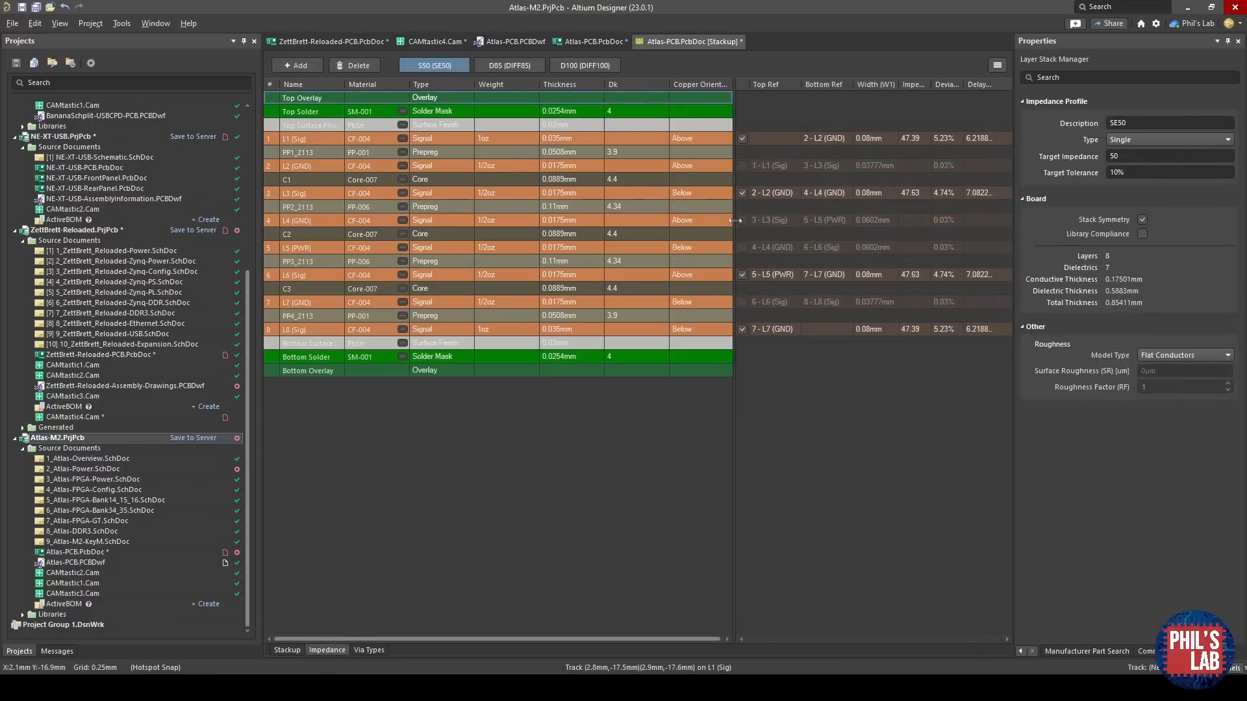
drag(735, 223, 630, 223)
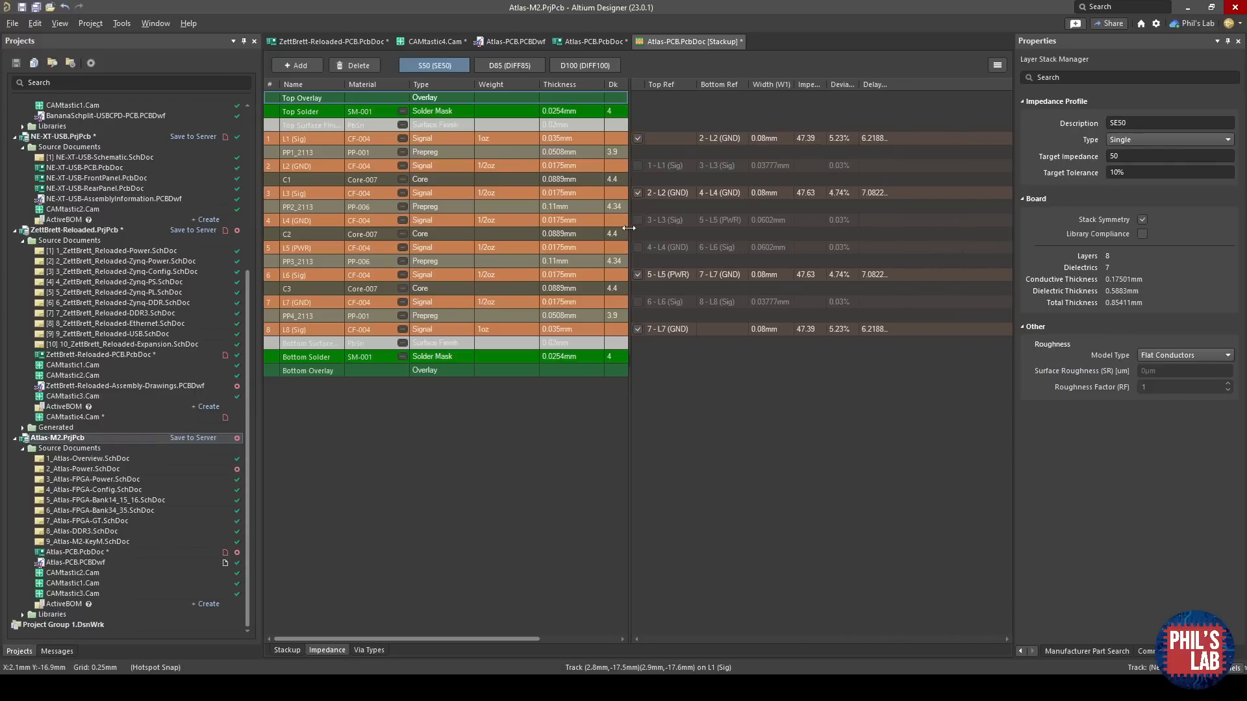
click(804, 138)
click(774, 139)
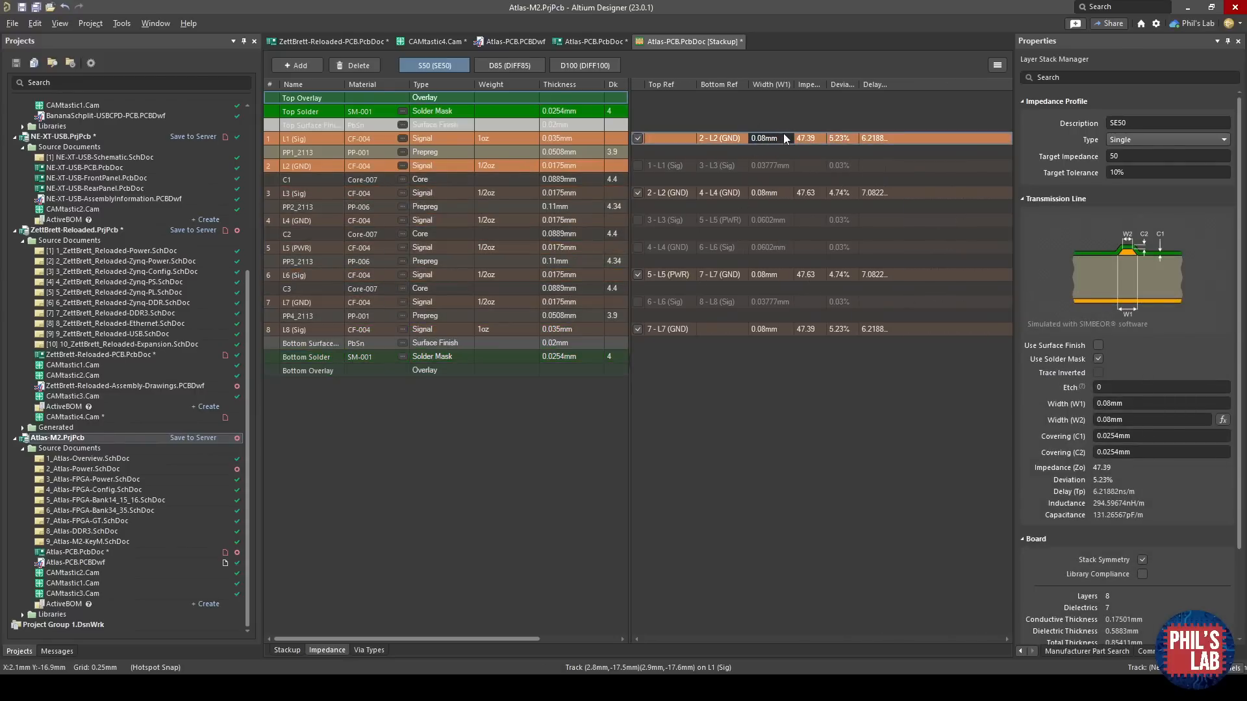
click(810, 139)
click(512, 65)
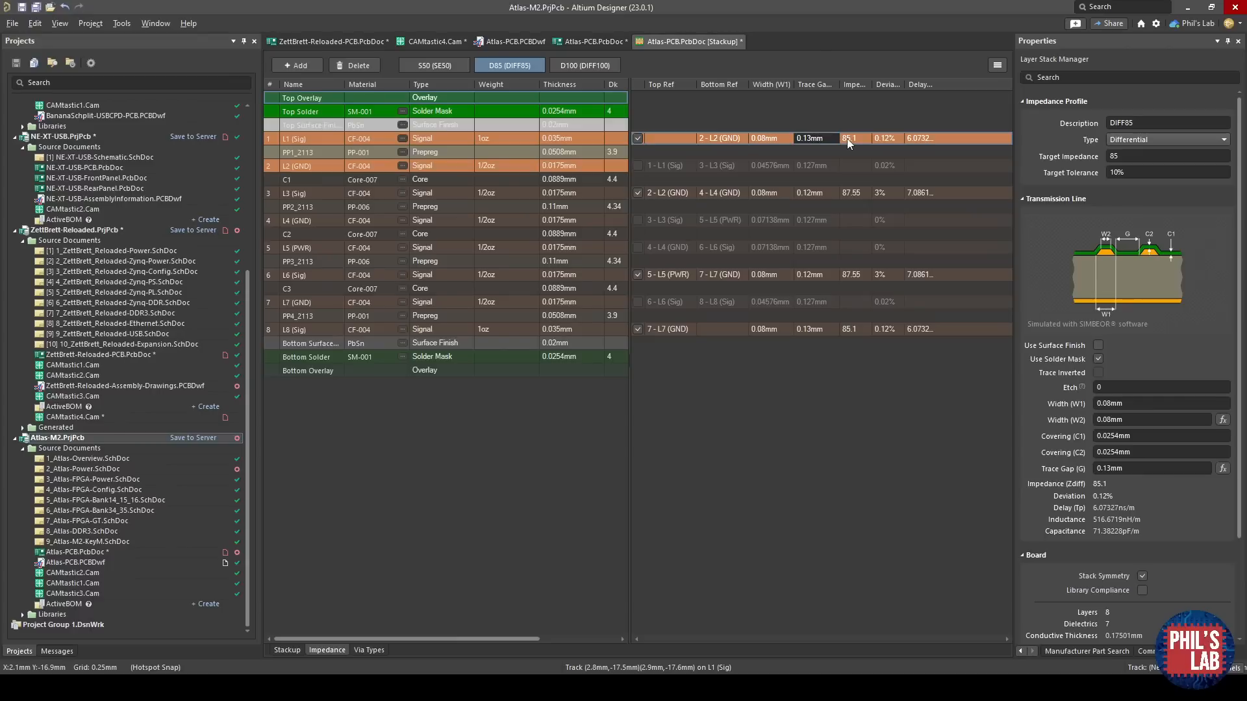
Return to the Atlas-M2 manufacturing notes in Notepad and review the suggested stack-up table.
mouse_move(177, 675)
click(246, 654)
click(278, 527)
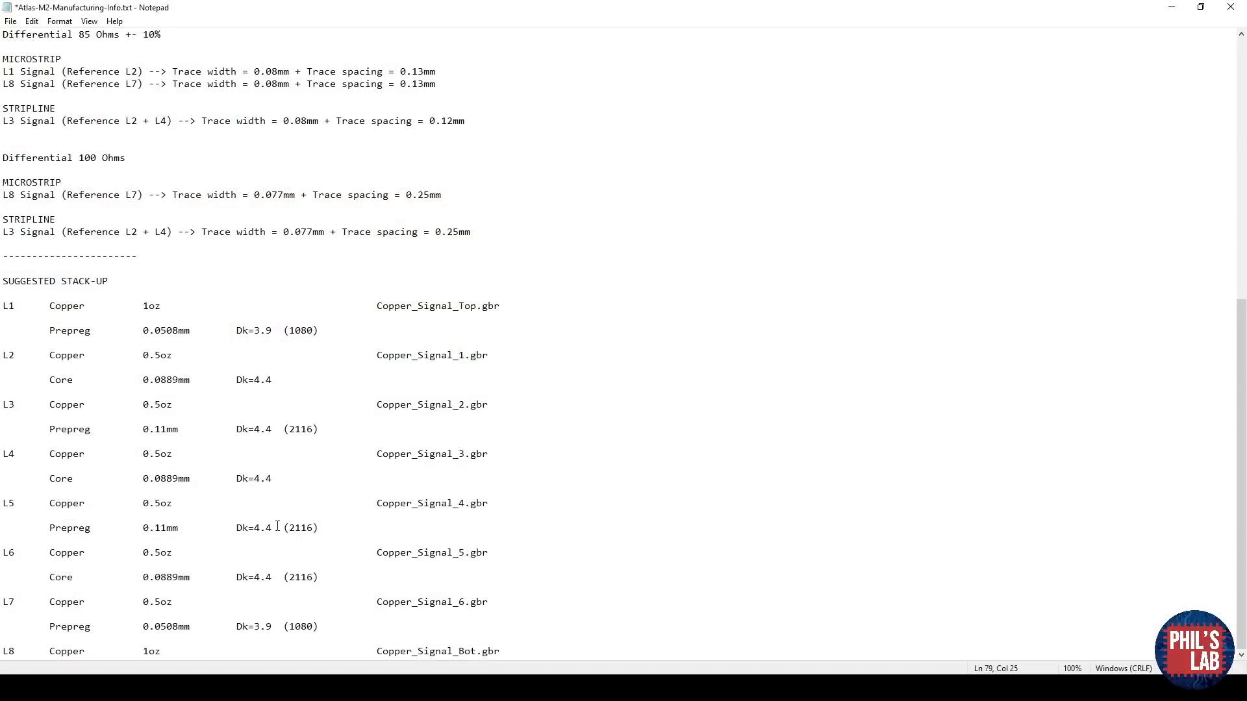
Review the suggested stack-up table and match the L1 copper row to its Gerber file name Copper_Signal_Top.gbr.
click(515, 657)
drag(515, 657, 1, 302)
click(72, 294)
drag(4, 304, 321, 301)
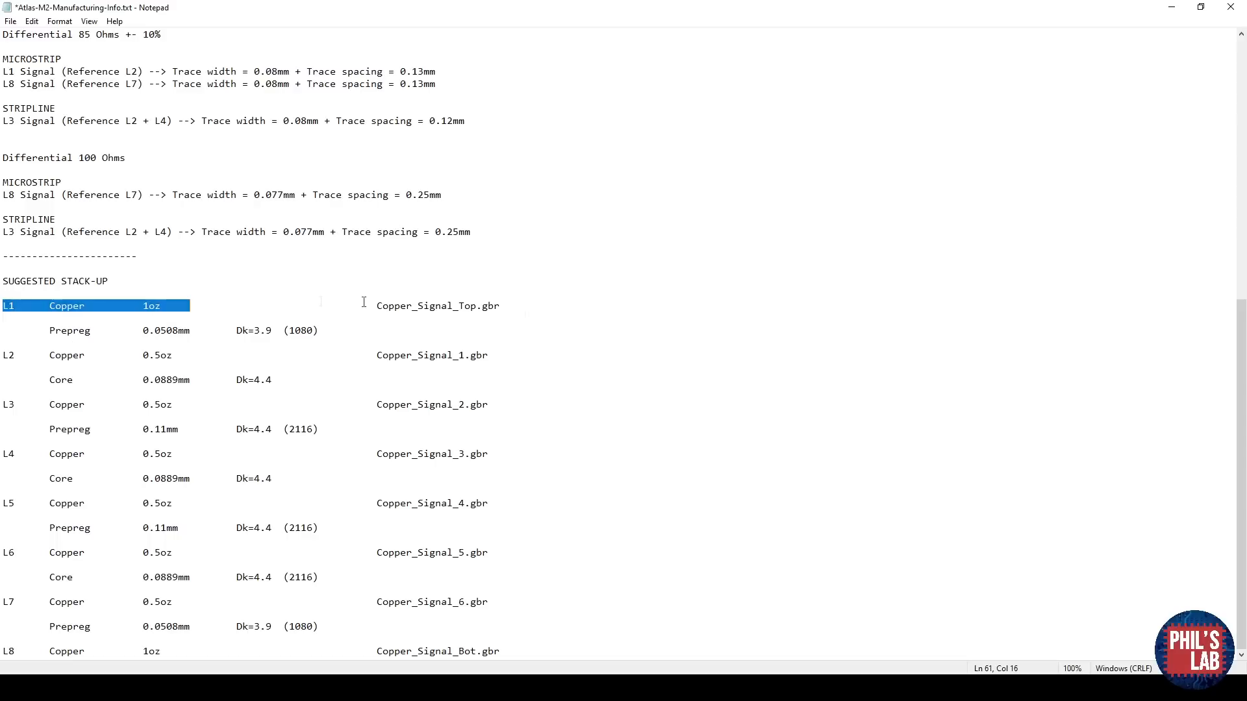
drag(500, 306, 378, 306)
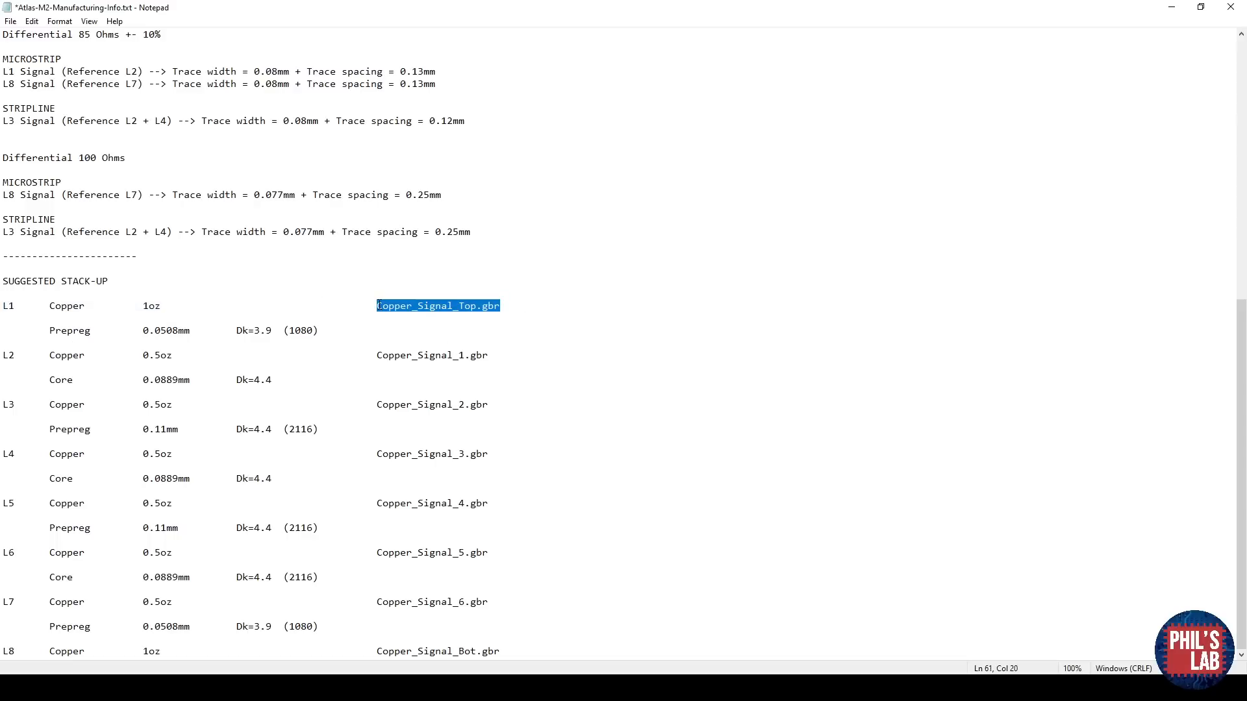
drag(15, 306, 2, 308)
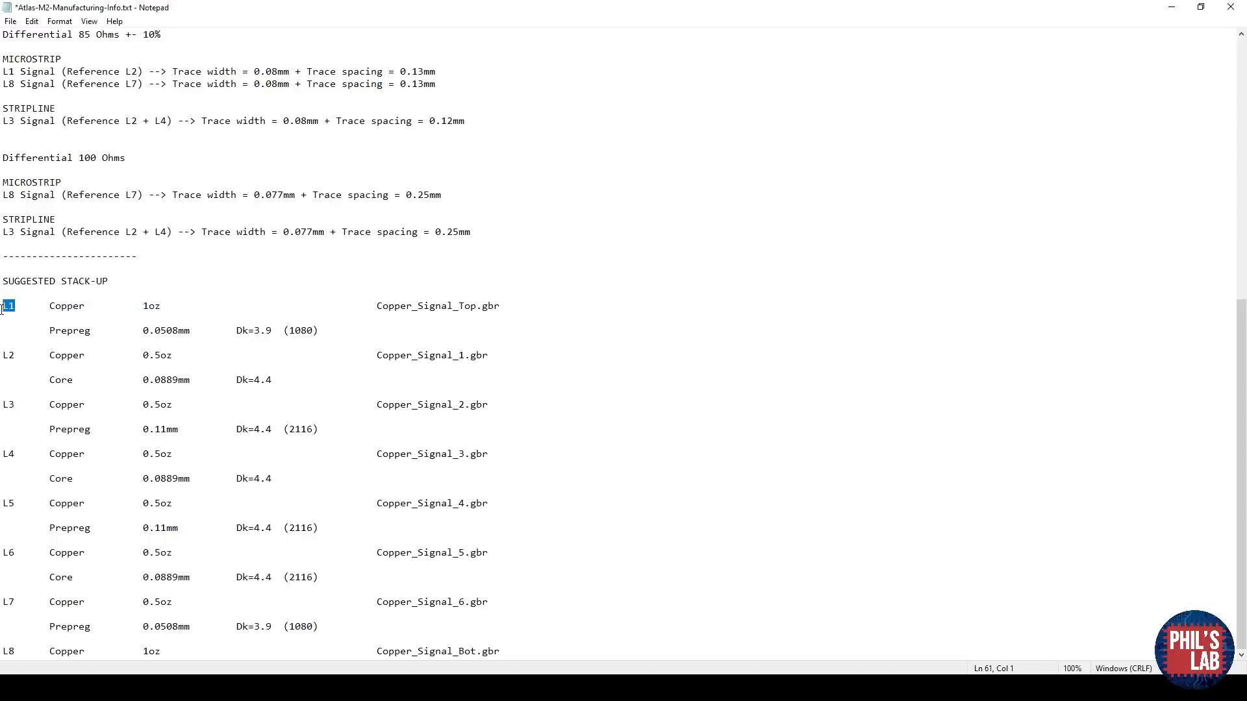
drag(377, 306, 524, 305)
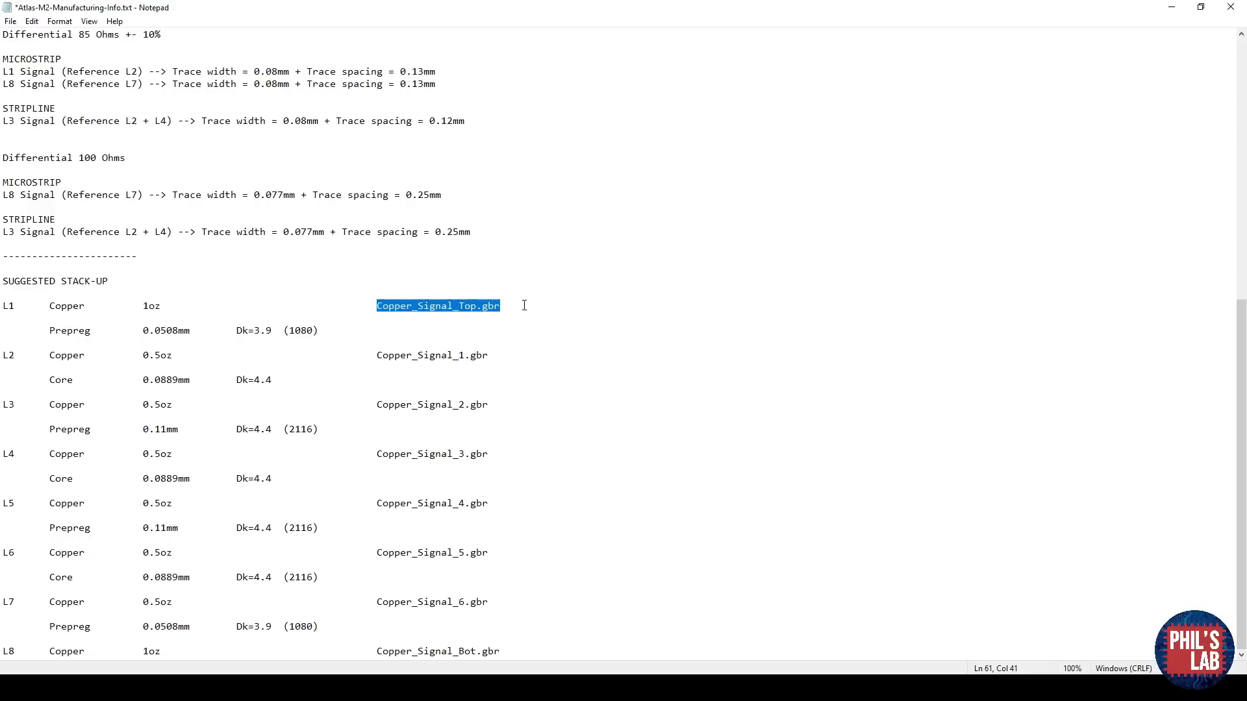
Match L2 and the inner copper layers to their Gerber file names and compare them with the files in the Atlas-M2-Gerber.rar archive.
drag(15, 355, 3, 352)
drag(382, 357, 512, 356)
click(453, 409)
click(458, 440)
click(451, 468)
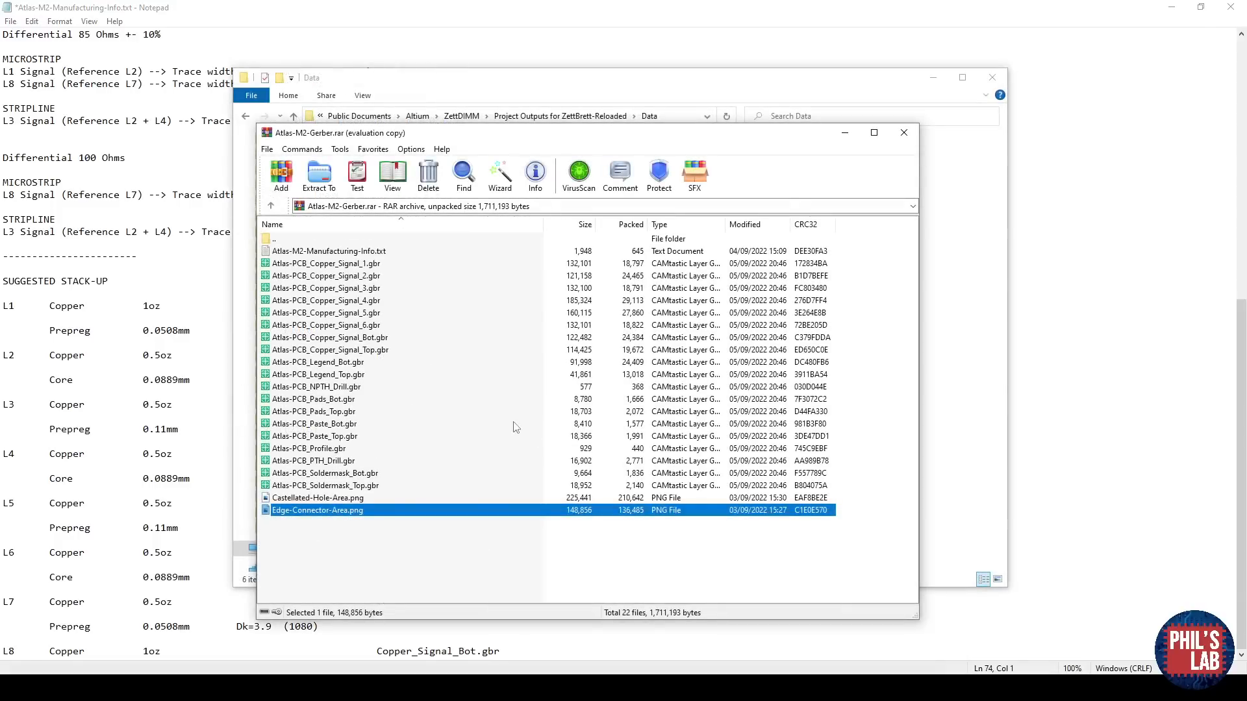
click(453, 531)
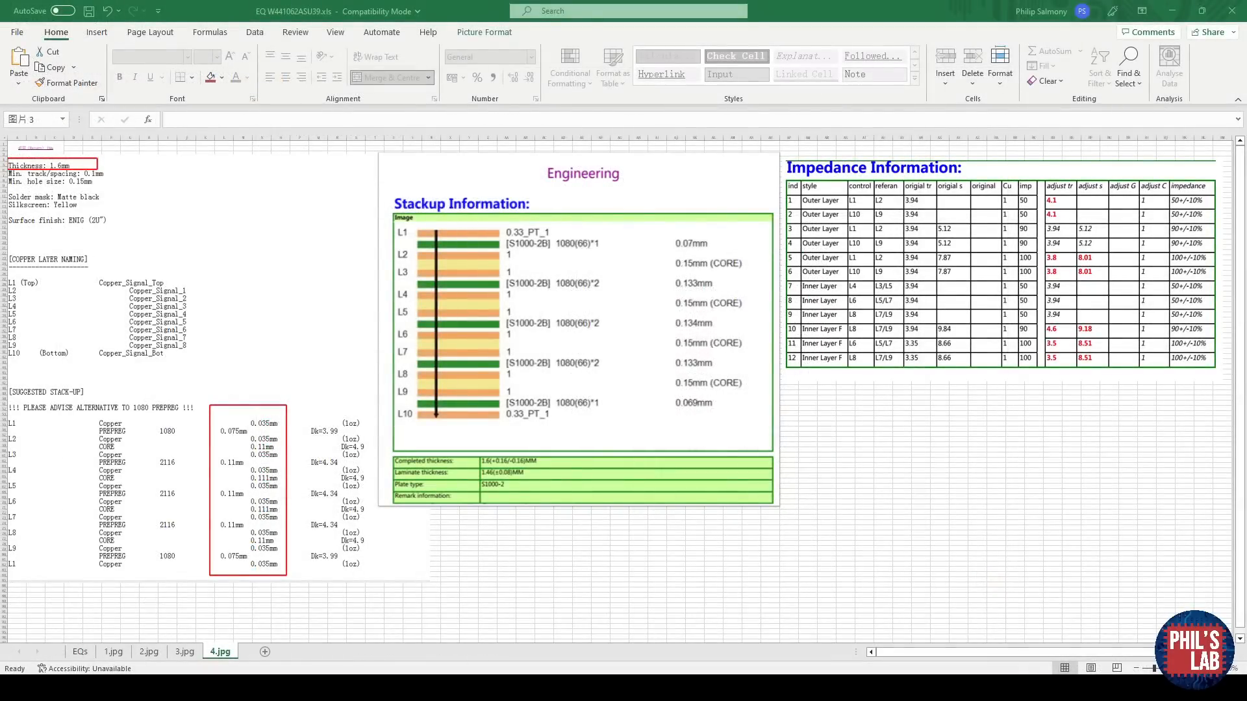
Switch to the manufacturer's EQ workbook in Excel and enlarge and reposition the Stackup Information and Impedance Information pictures on sheet 4.jpg.
click(201, 223)
click(311, 226)
drag(96, 342, 101, 342)
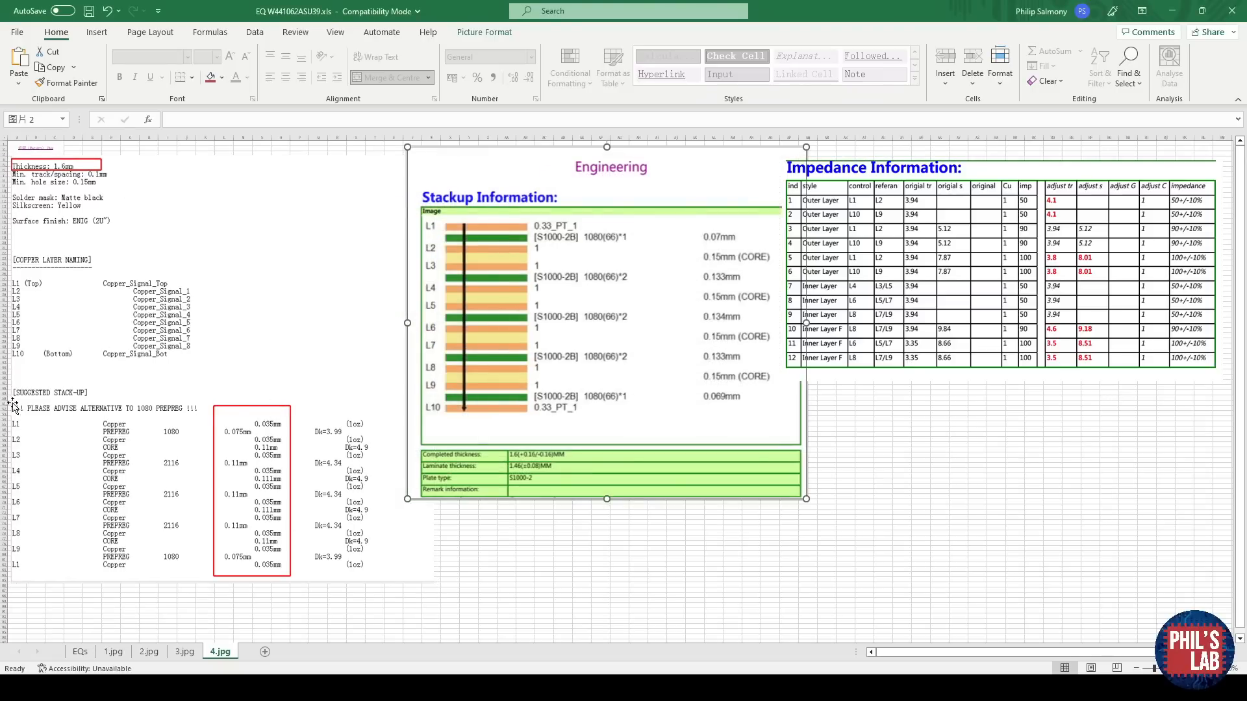
drag(578, 353, 376, 384)
drag(604, 530, 745, 629)
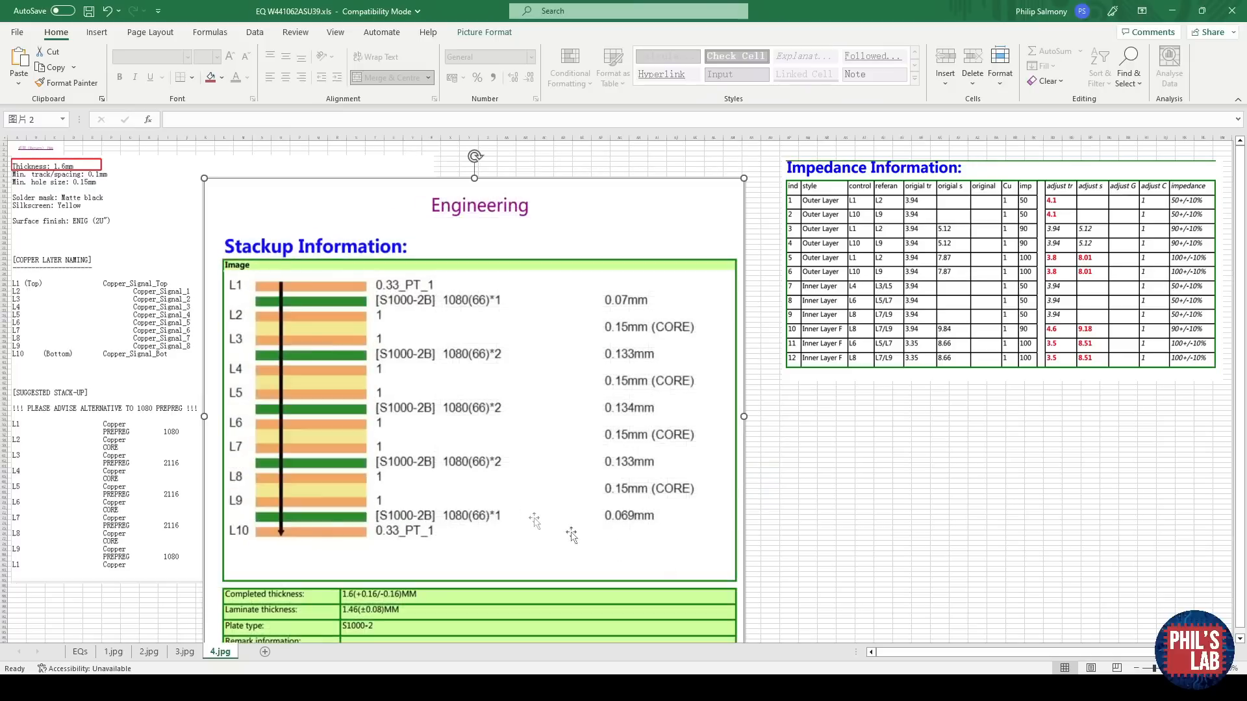
drag(505, 485, 500, 446)
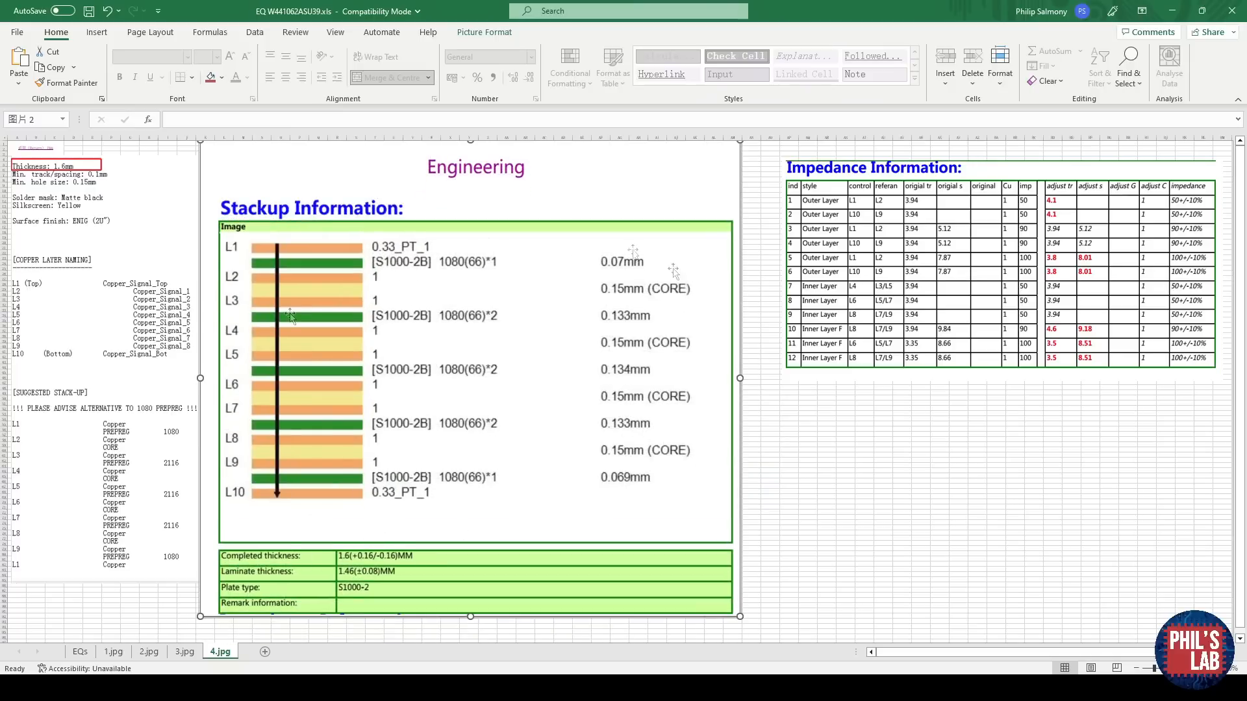
drag(306, 318, 230, 321)
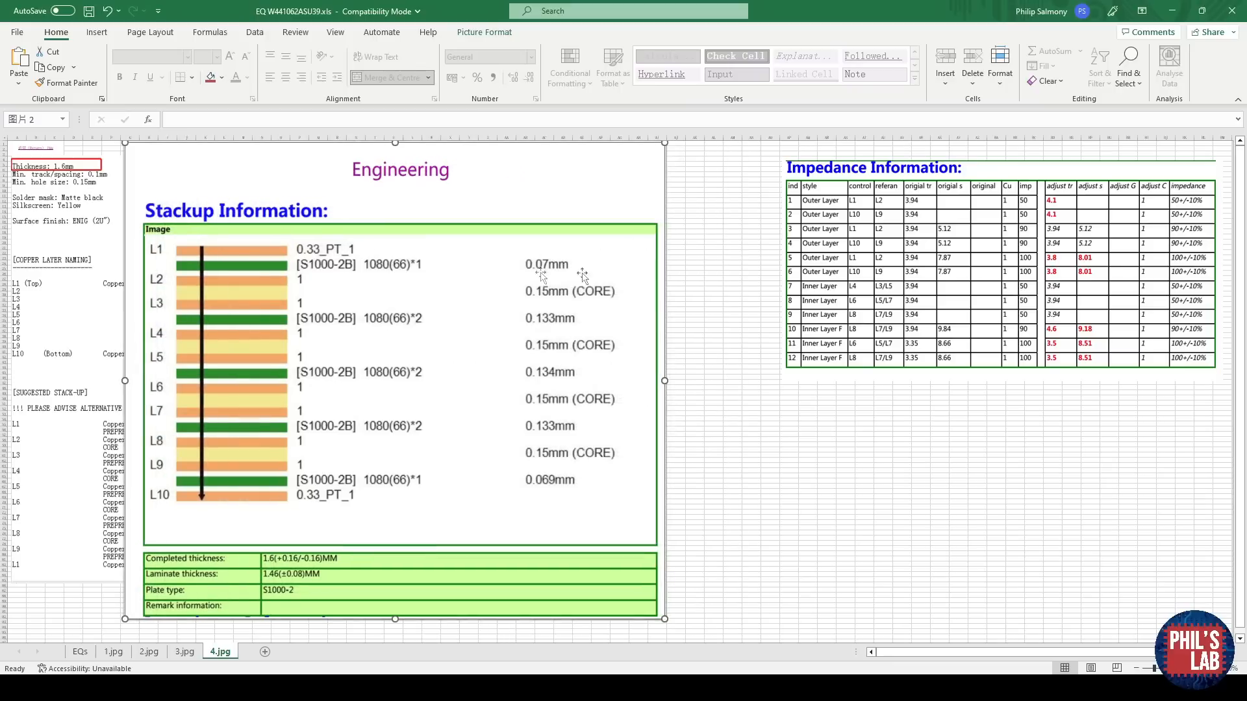
click(871, 274)
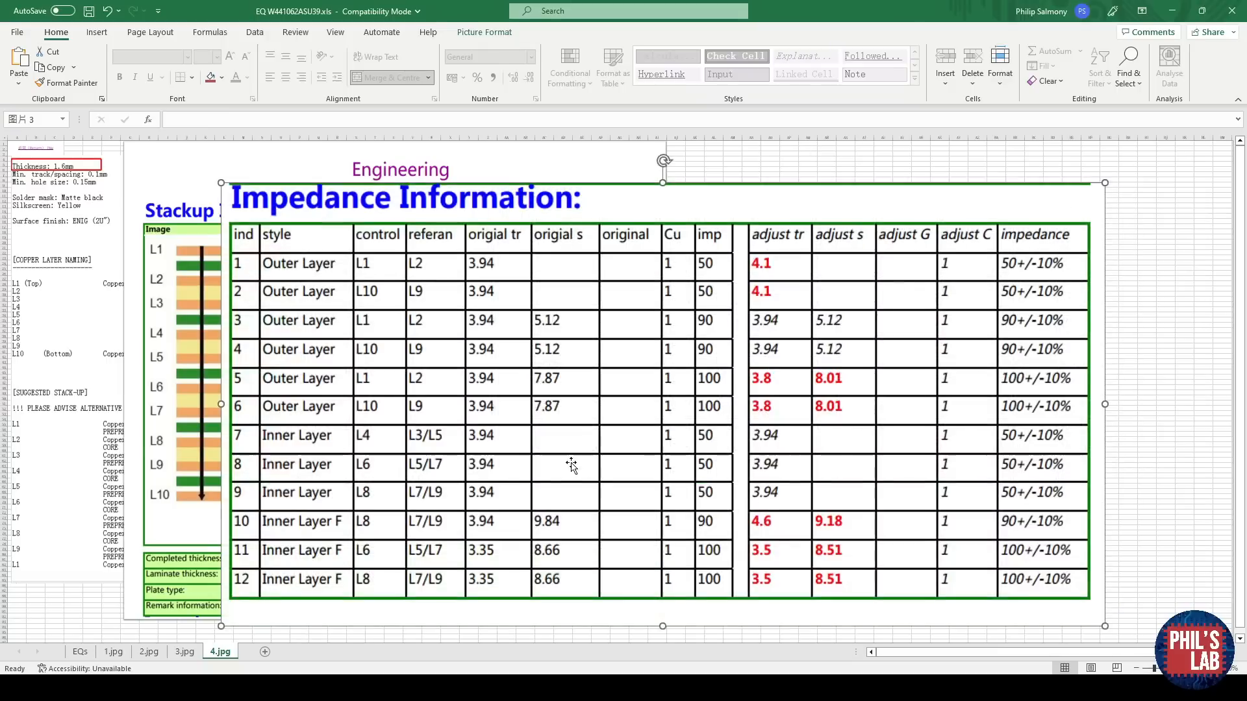
drag(570, 465, 546, 450)
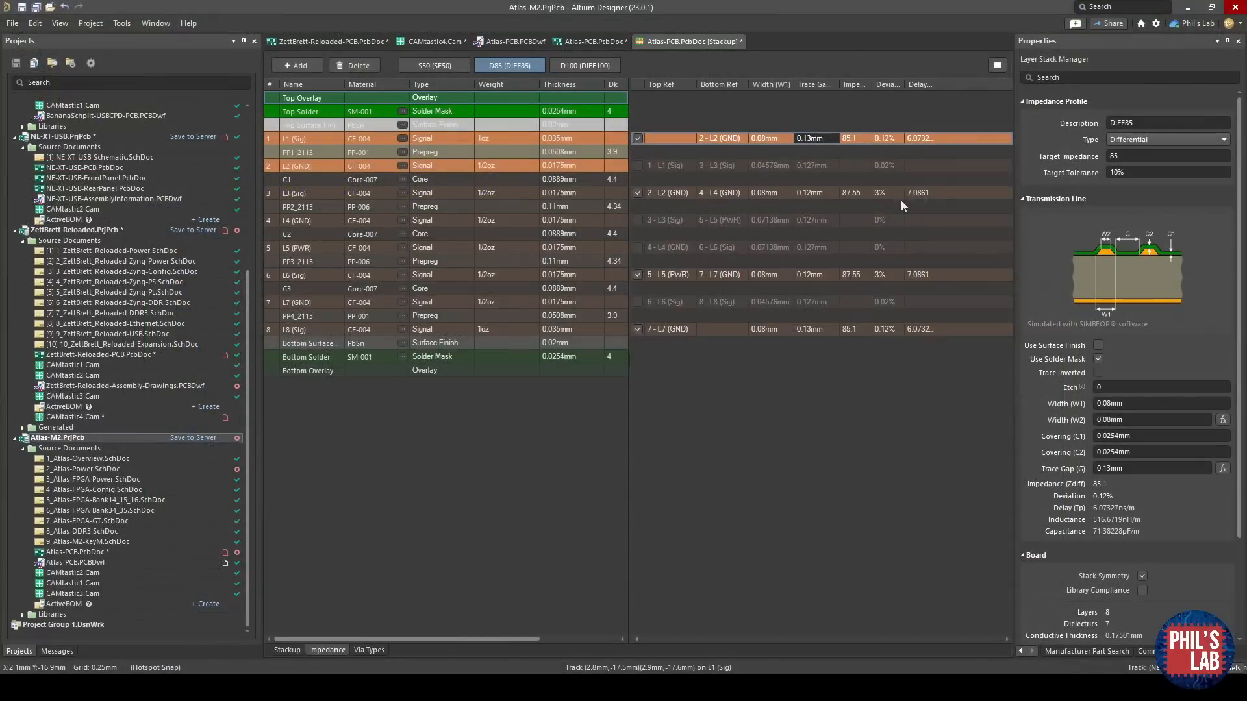
Return to Altium's impedance profiles and check L3 (Sig) under D85 (DIFF85) and the S50 (SE50) profile.
click(850, 192)
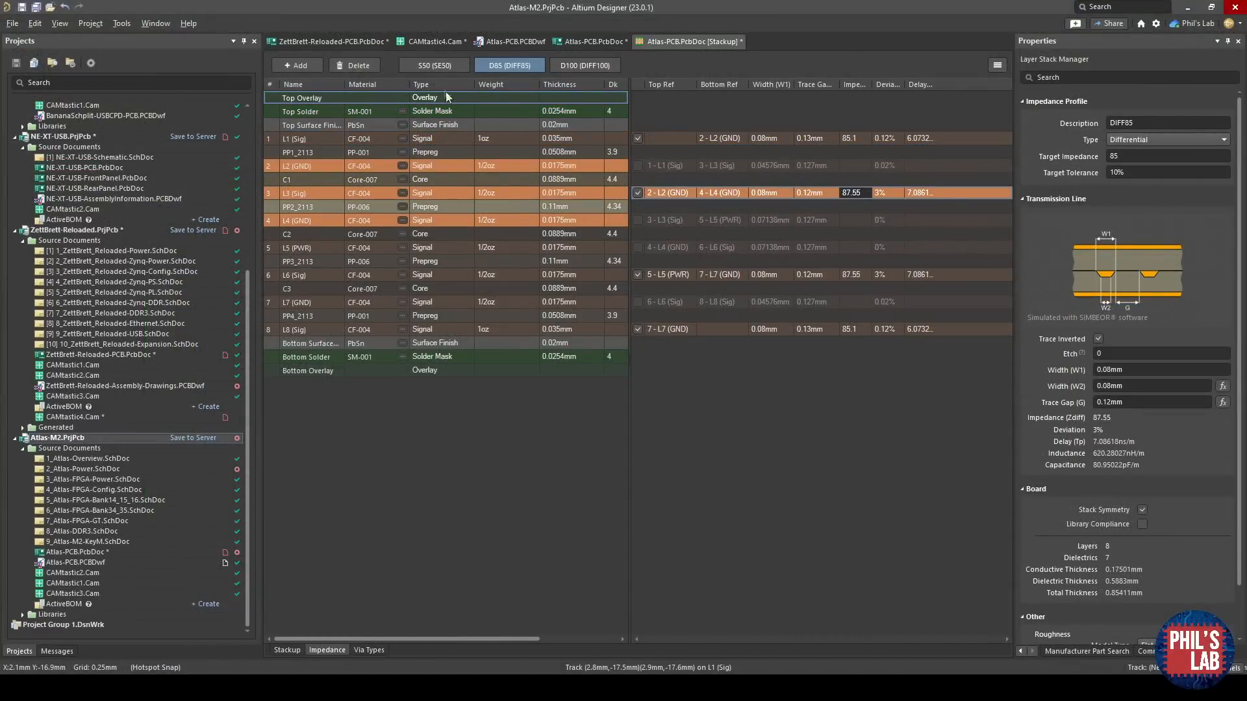
click(439, 67)
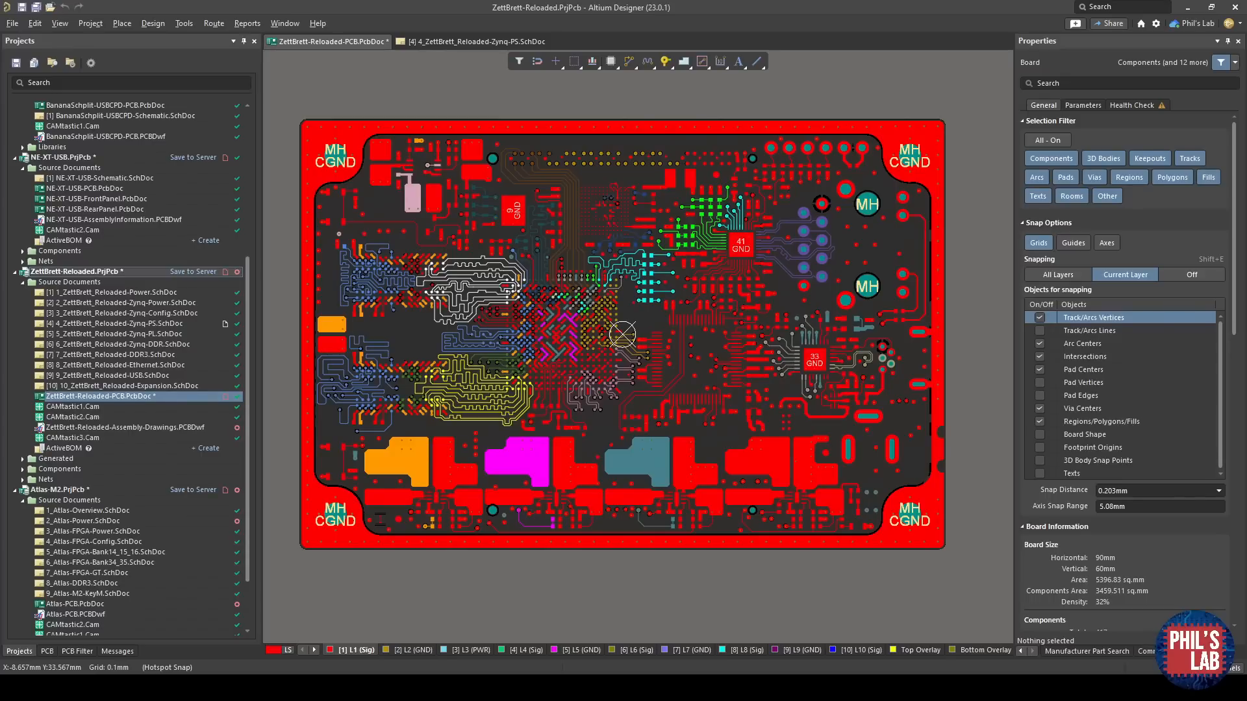
Open the ZettBrett Zynq-PS schematic sheet and select resistor R403 beside buffer U400.
click(448, 43)
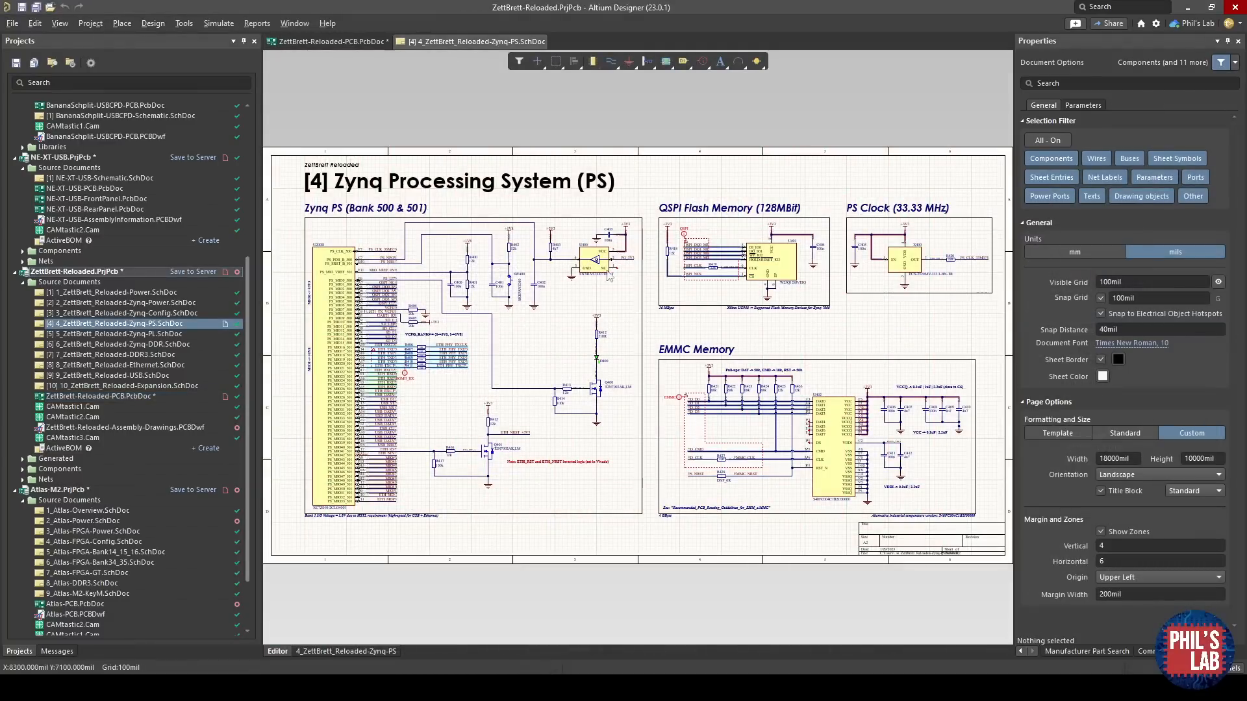
ctrl+scroll(606, 269, up, 1)
ctrl+scroll(542, 234, up, 5)
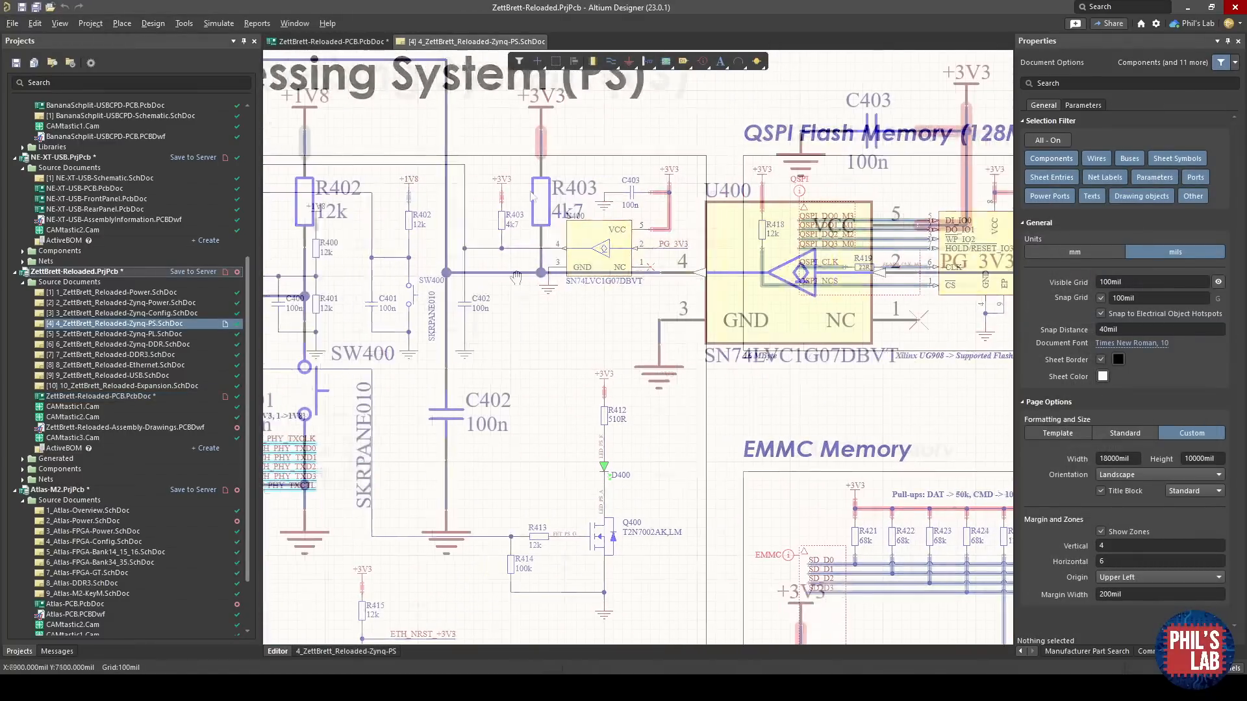
click(538, 198)
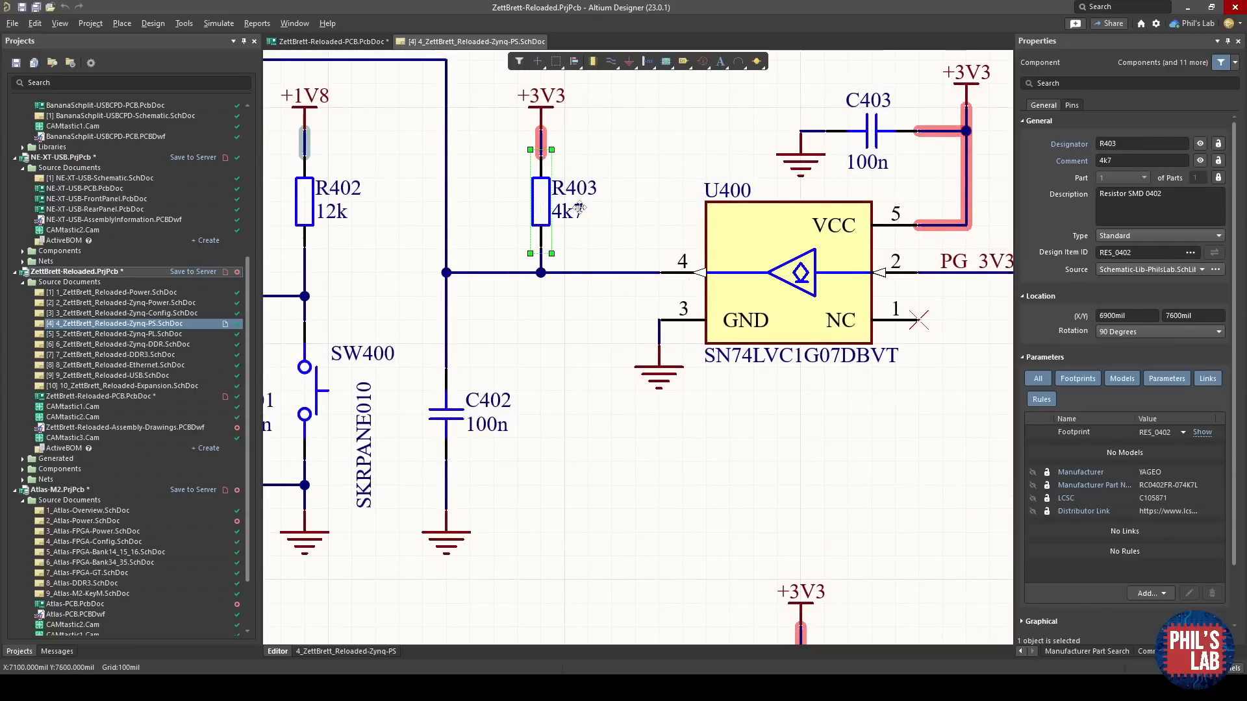
ctrl+scroll(558, 174, up, 1)
scroll(571, 315, up, 1)
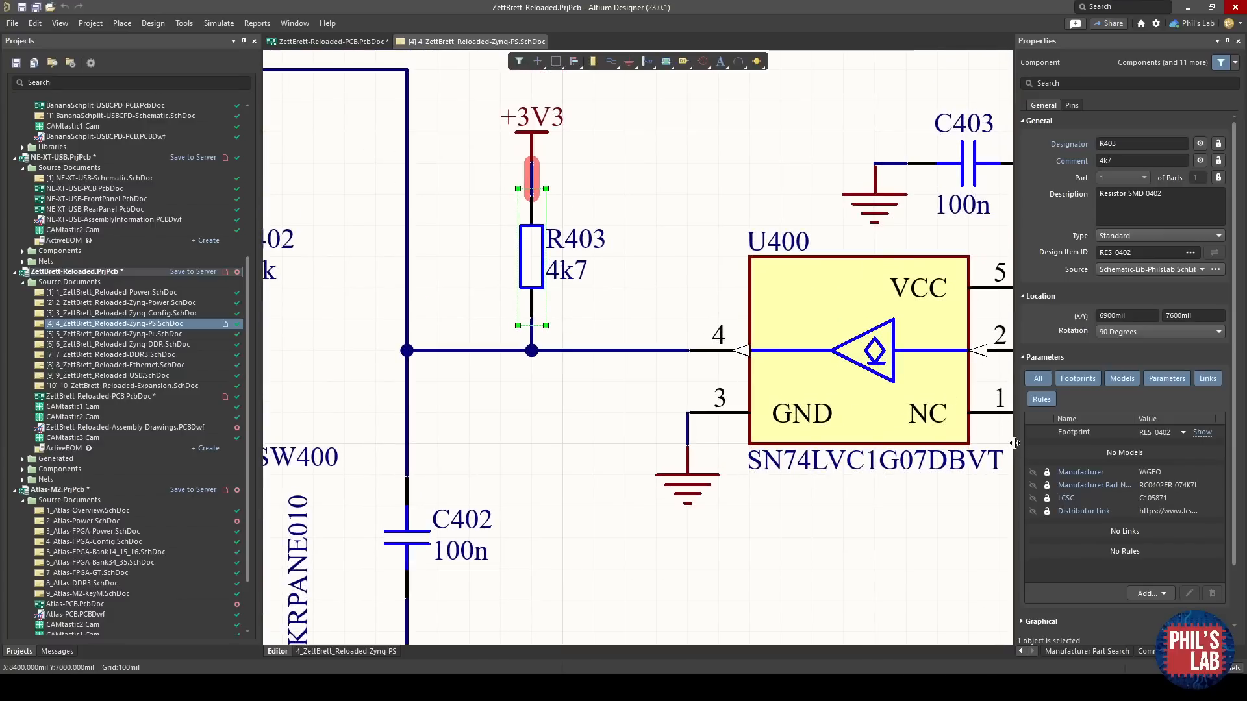
Widen the component properties and check R403's manufacturer, manufacturer part number and distributor link.
drag(1012, 448, 868, 435)
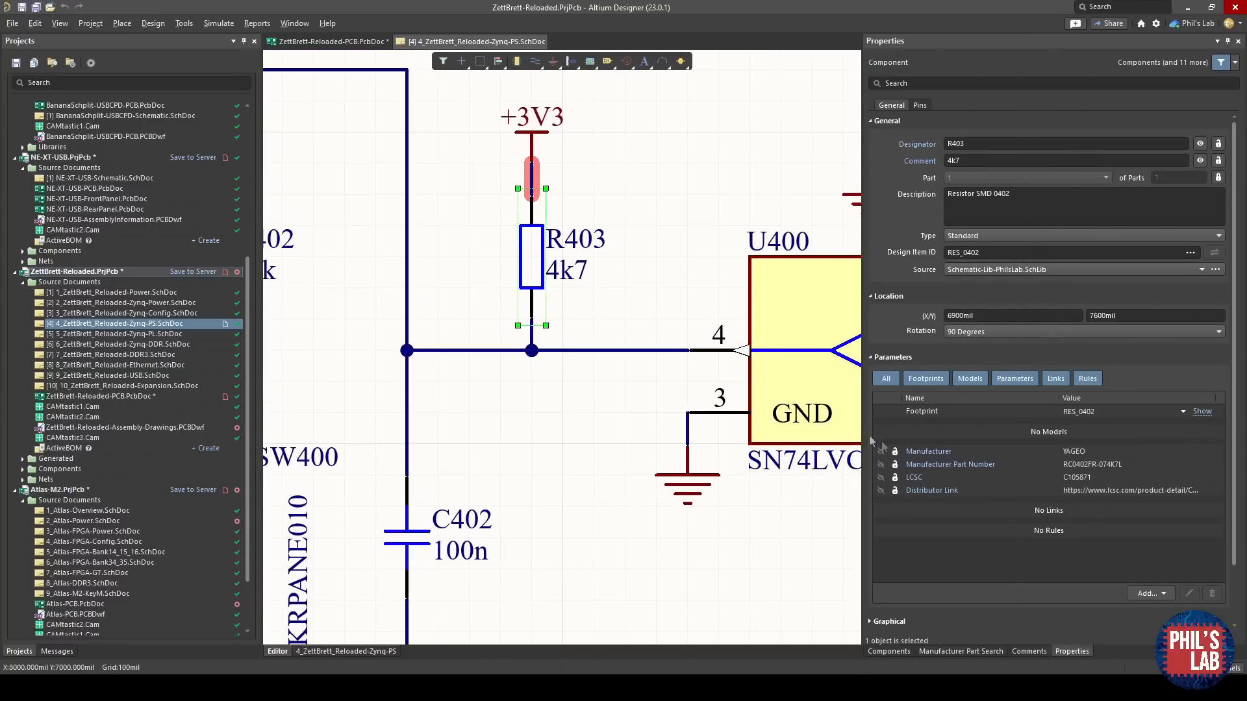
click(1014, 453)
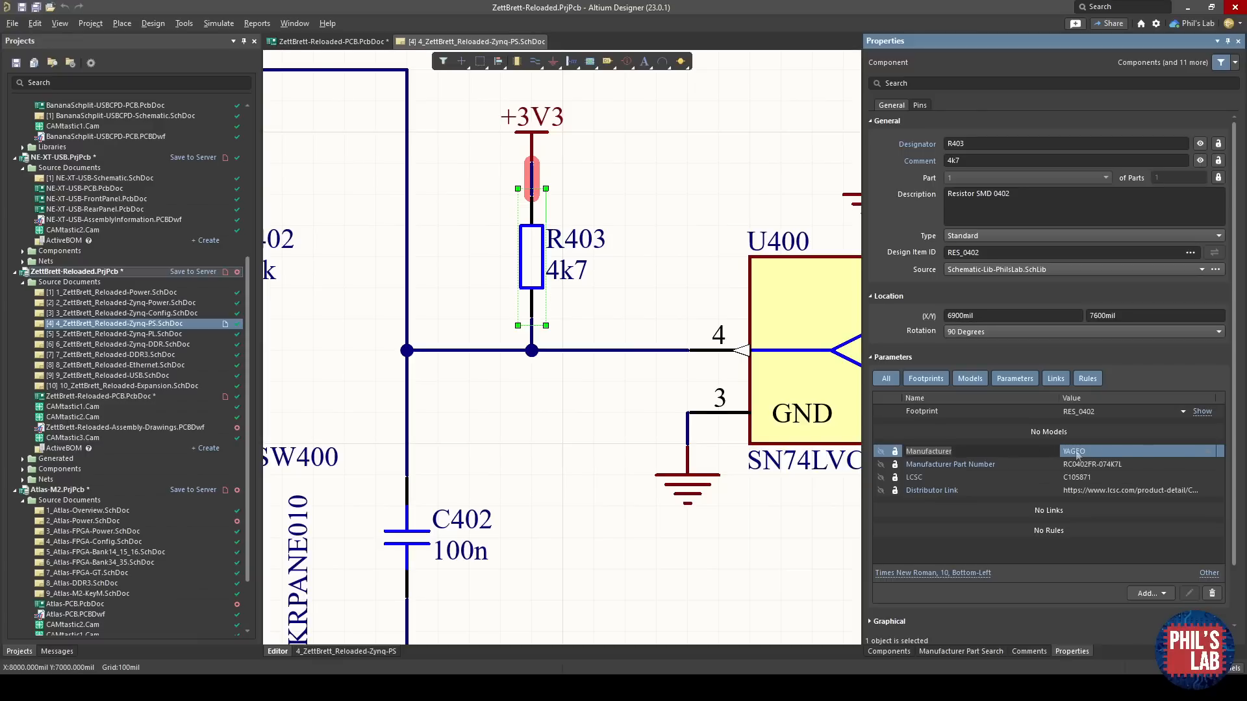
click(1001, 463)
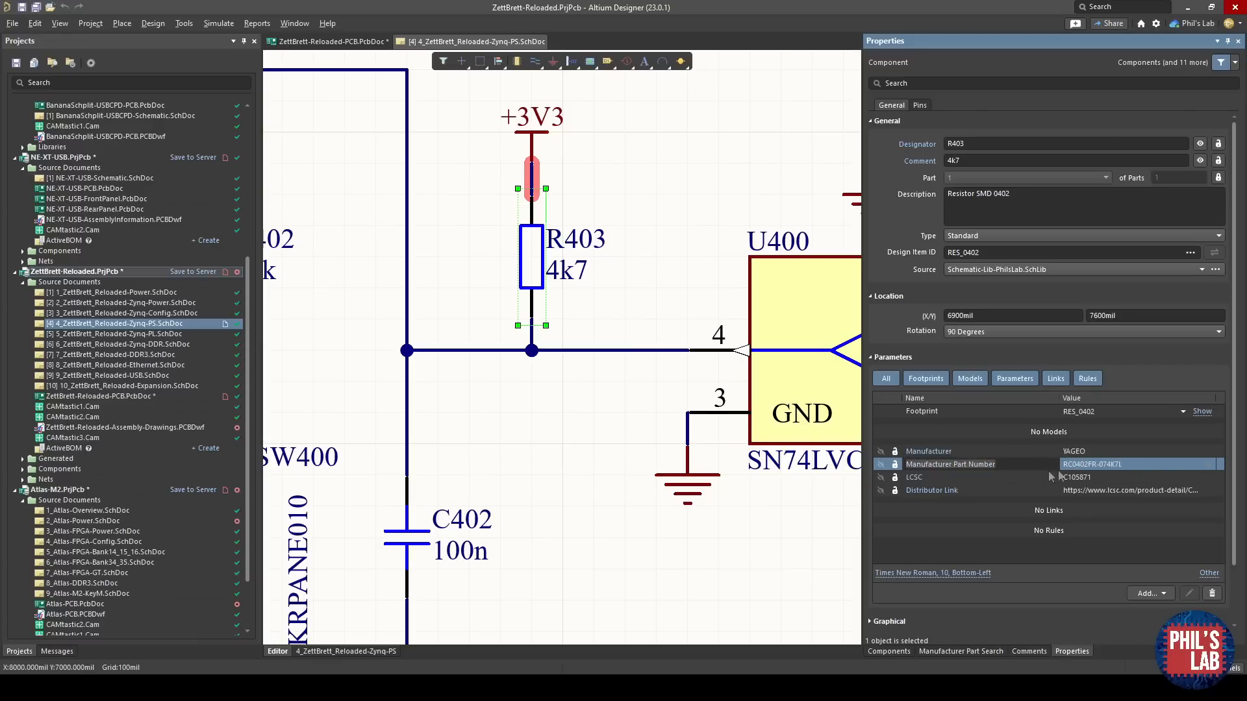
click(1172, 491)
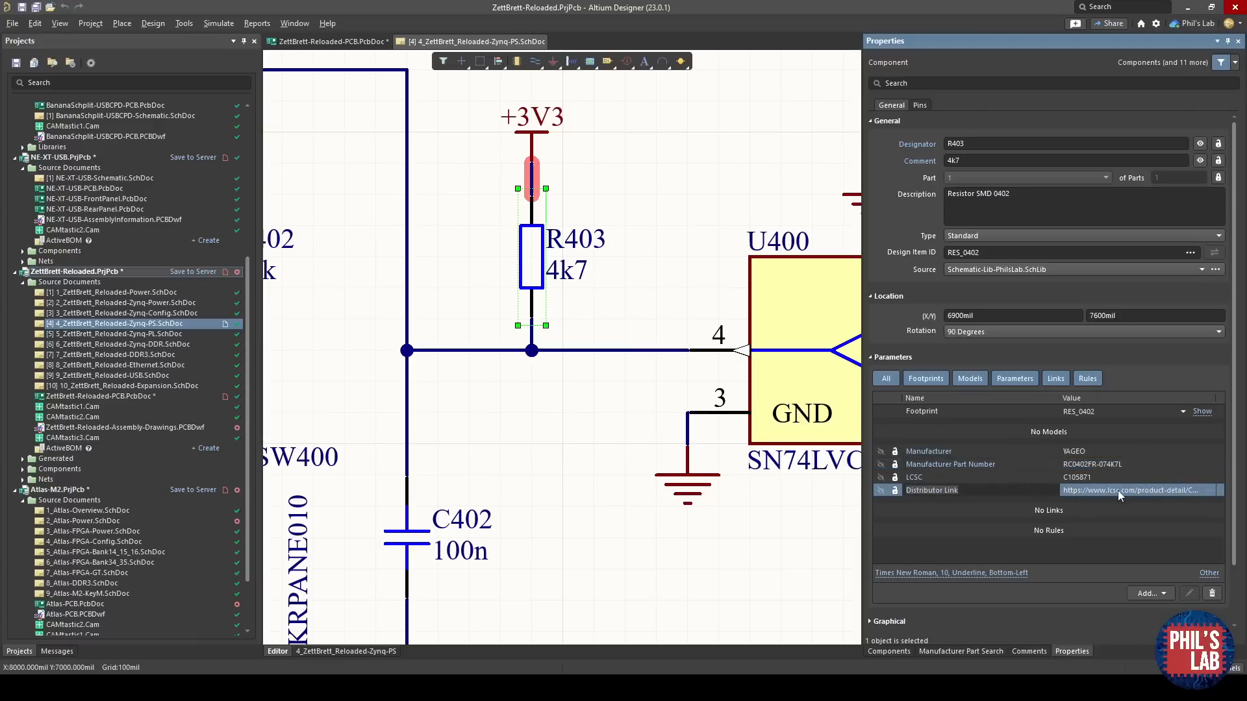
Check the manufacturer and part number parameters of capacitor C402 and MOSFET Q400.
ctrl+scroll(633, 368, down, 2)
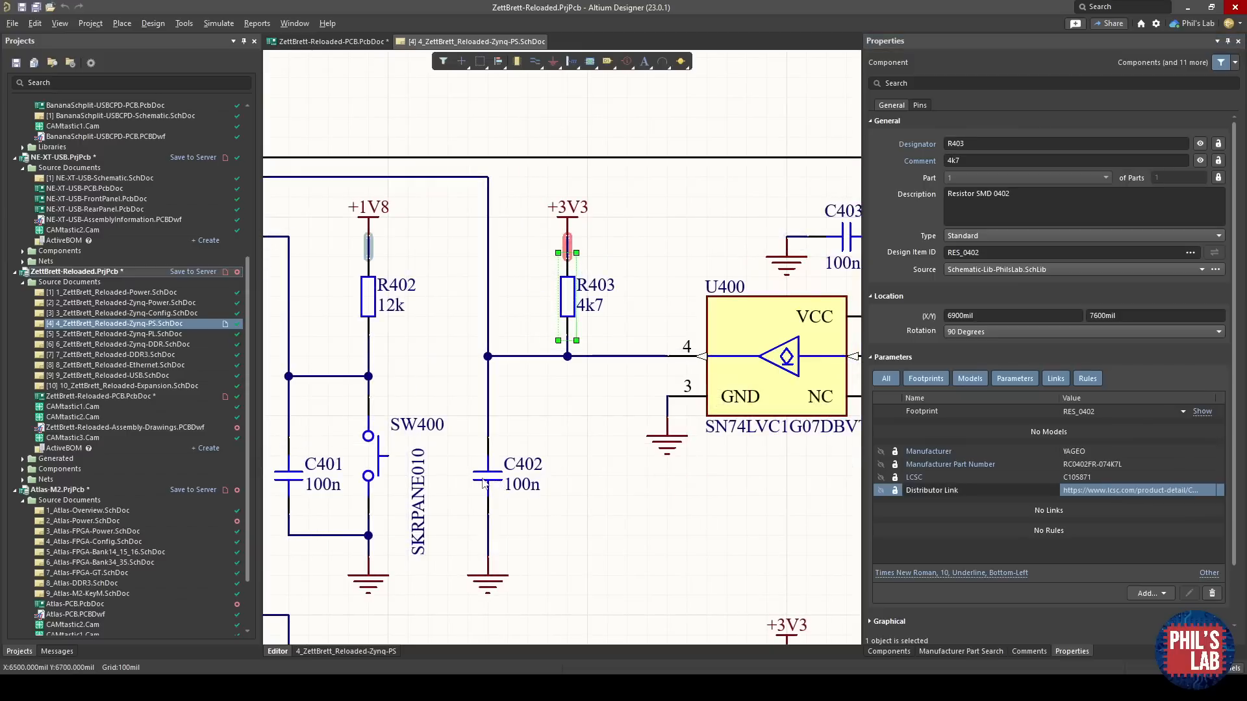
click(482, 479)
right_drag(771, 553, 583, 478)
click(613, 267)
right_drag(517, 456, 458, 447)
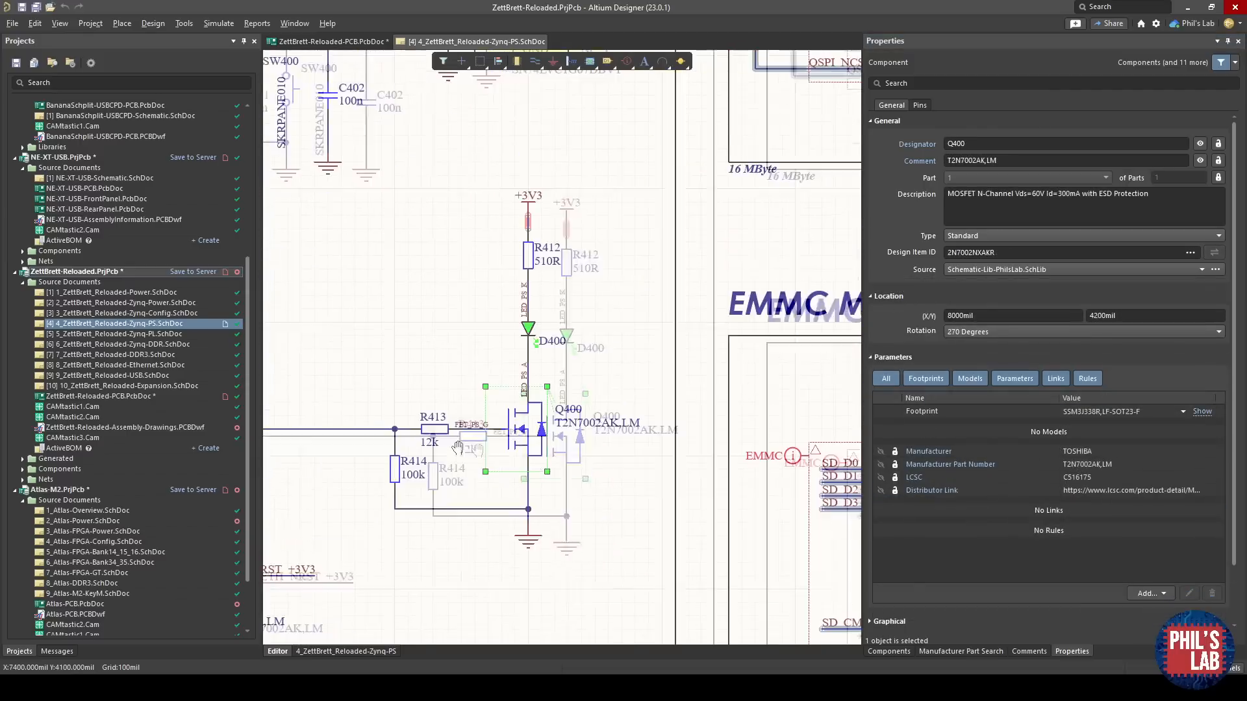
ctrl+scroll(581, 421, down, 2)
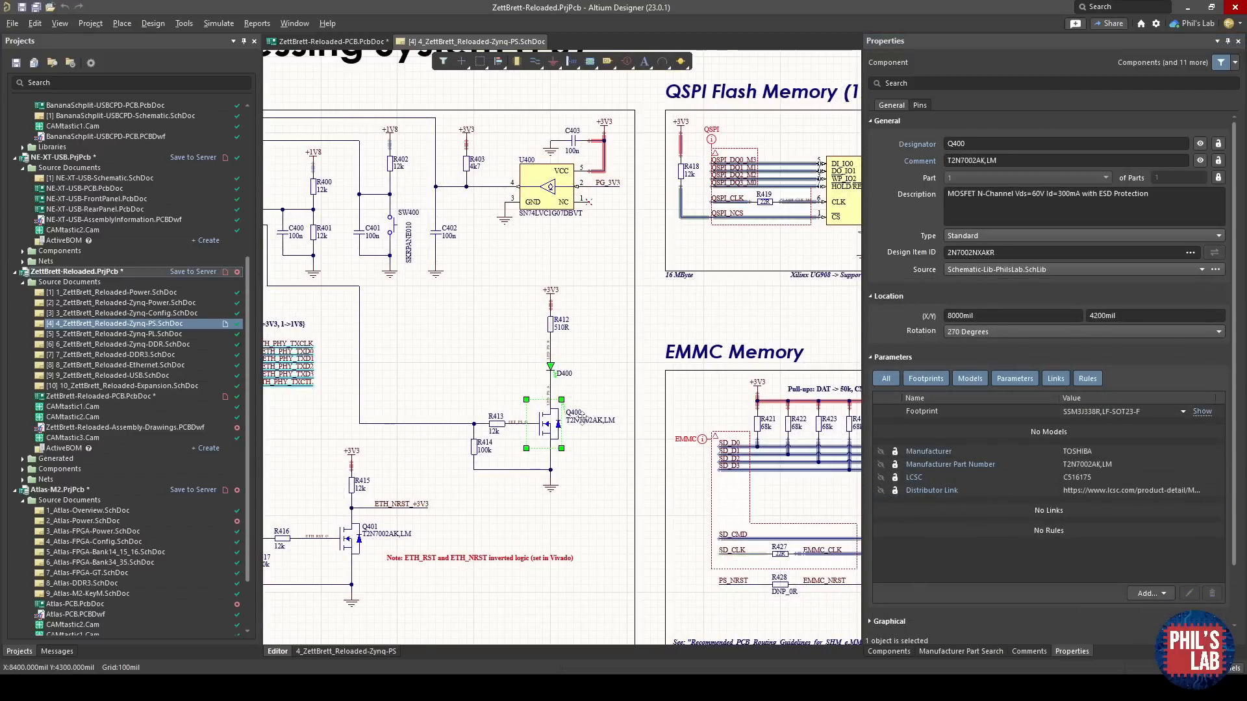
Check the manufacturer part number and LCSC parameters of resistor R400 on the Zynq-PS sheet, leaving it deselected.
click(461, 308)
right_drag(461, 308, 581, 335)
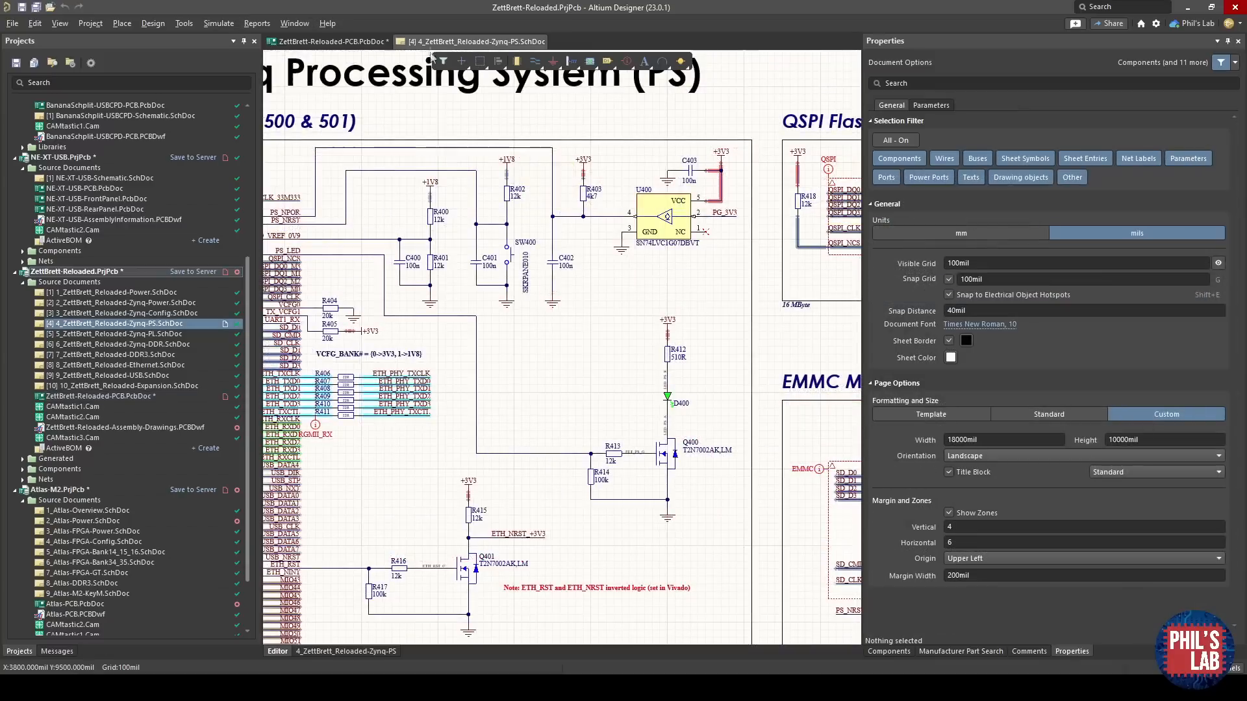
ctrl+scroll(490, 252, down, 3)
right_drag(490, 251, 450, 255)
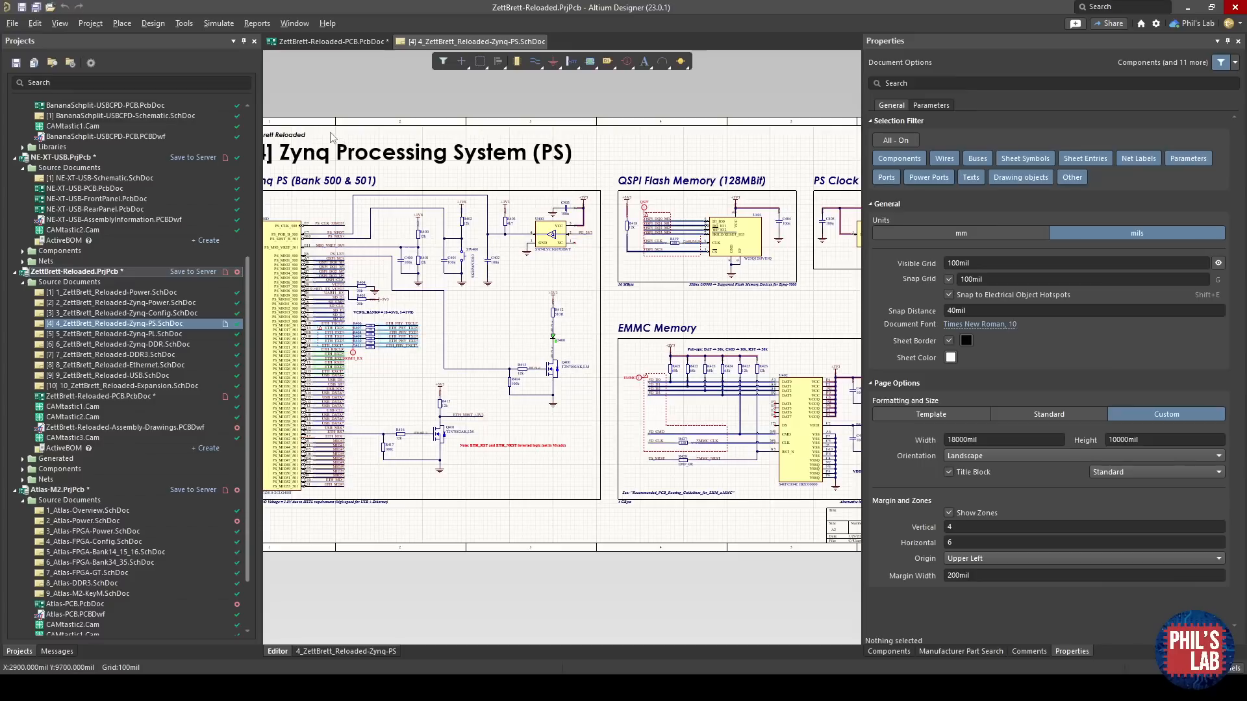
ctrl+scroll(426, 231, up, 4)
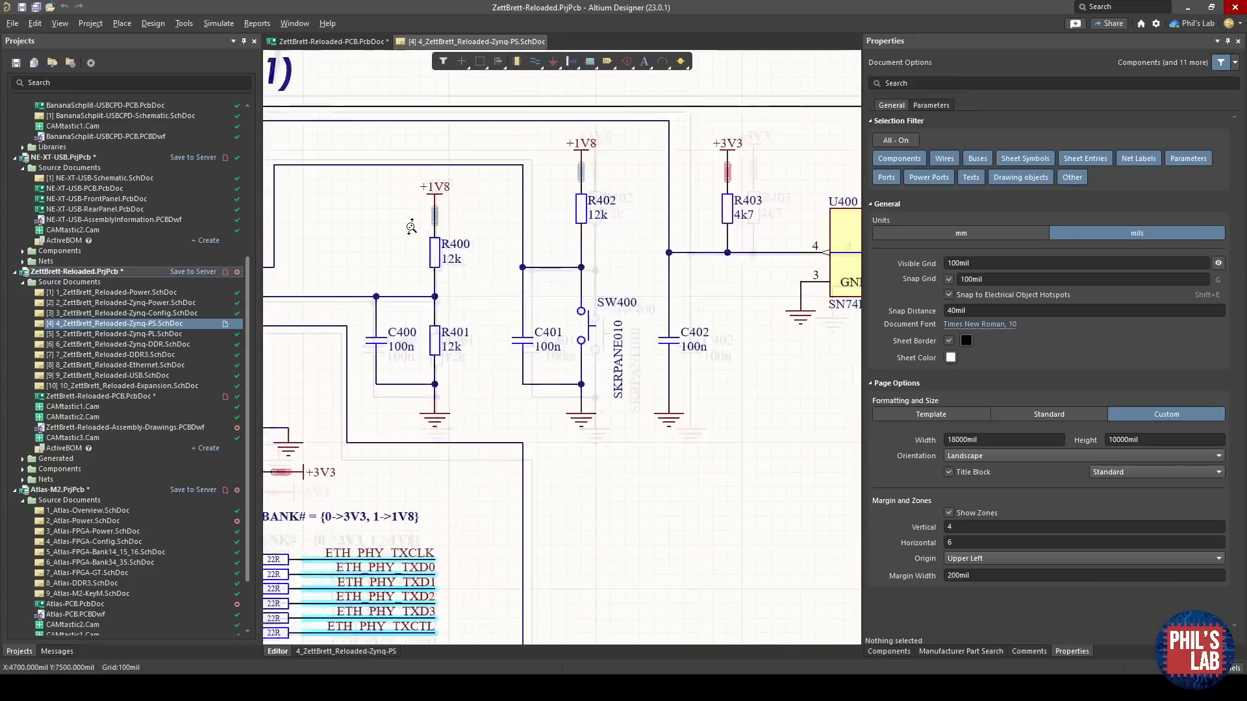
click(439, 256)
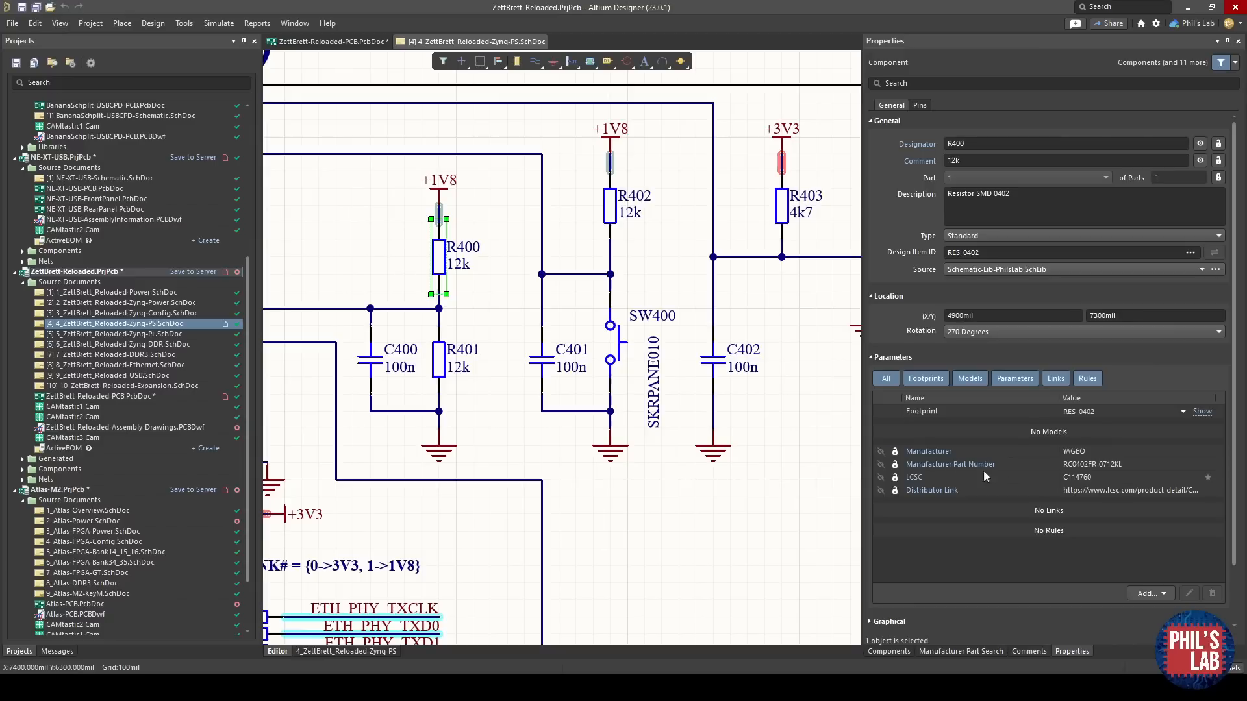
ctrl+scroll(501, 367, down, 2)
click(501, 374)
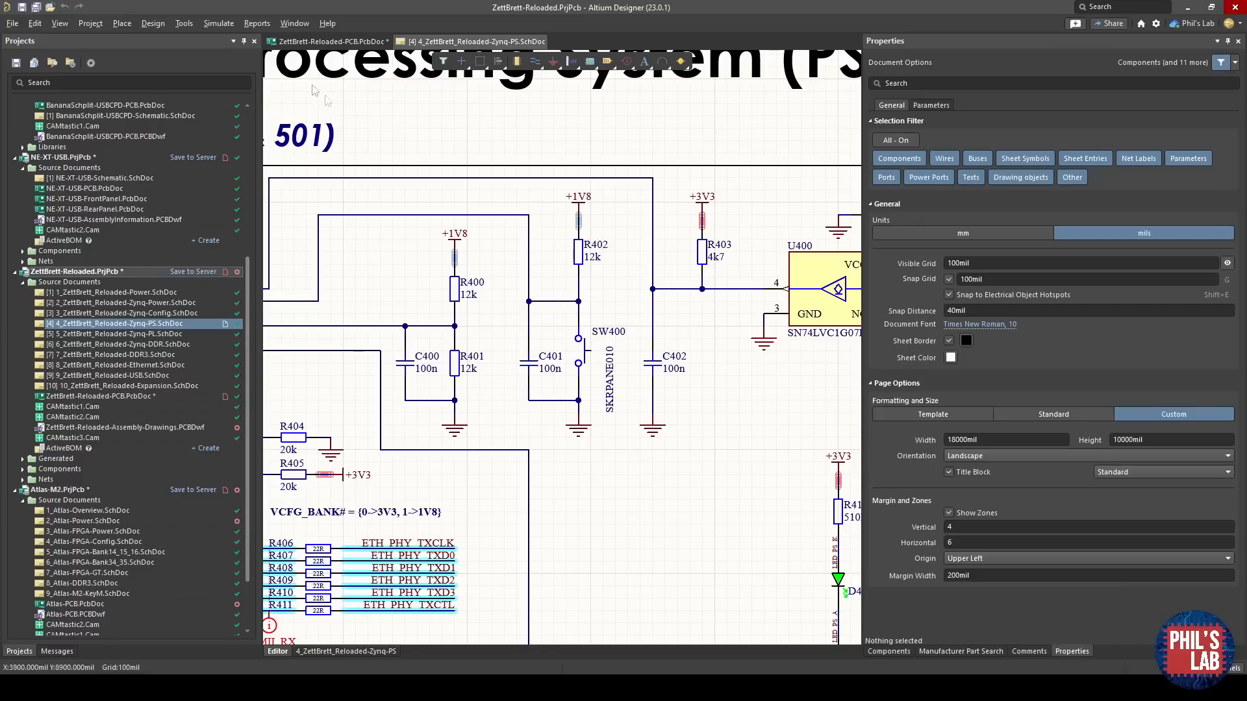
Open the ZettBrett-Reloaded project's Bill of Materials report, look through its lines and check the 3u3 inductor's comment and designator.
click(252, 25)
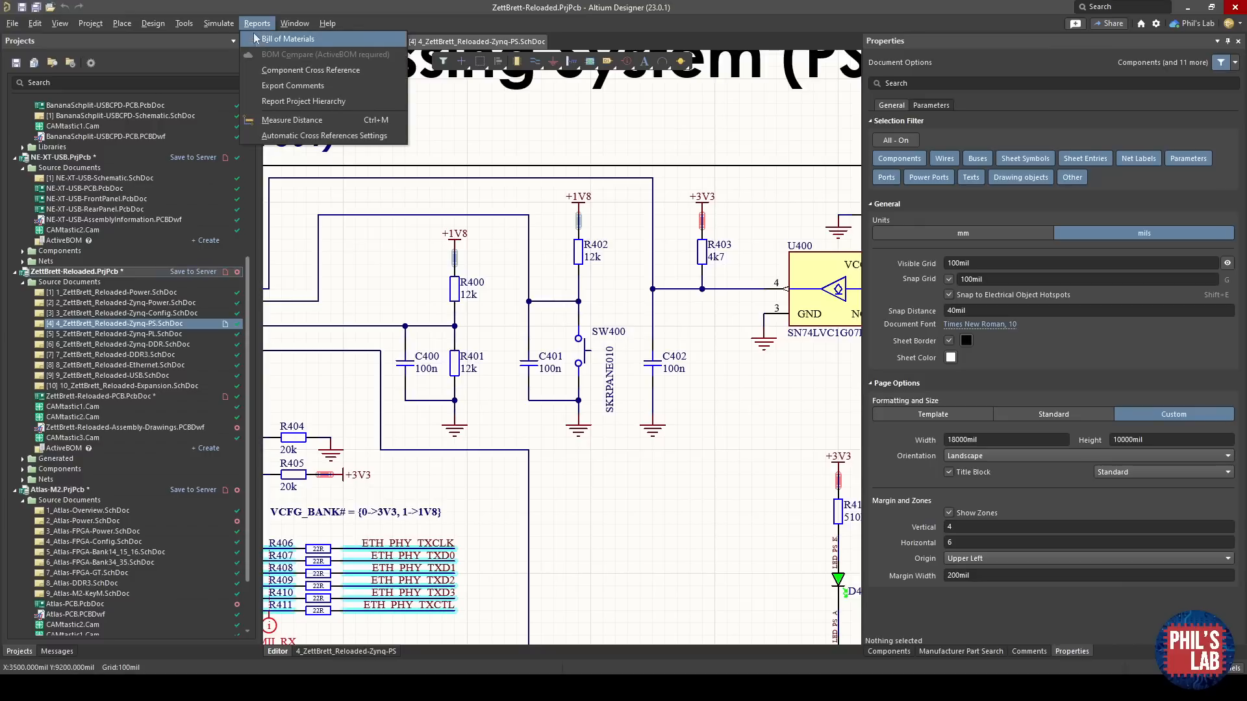
click(257, 40)
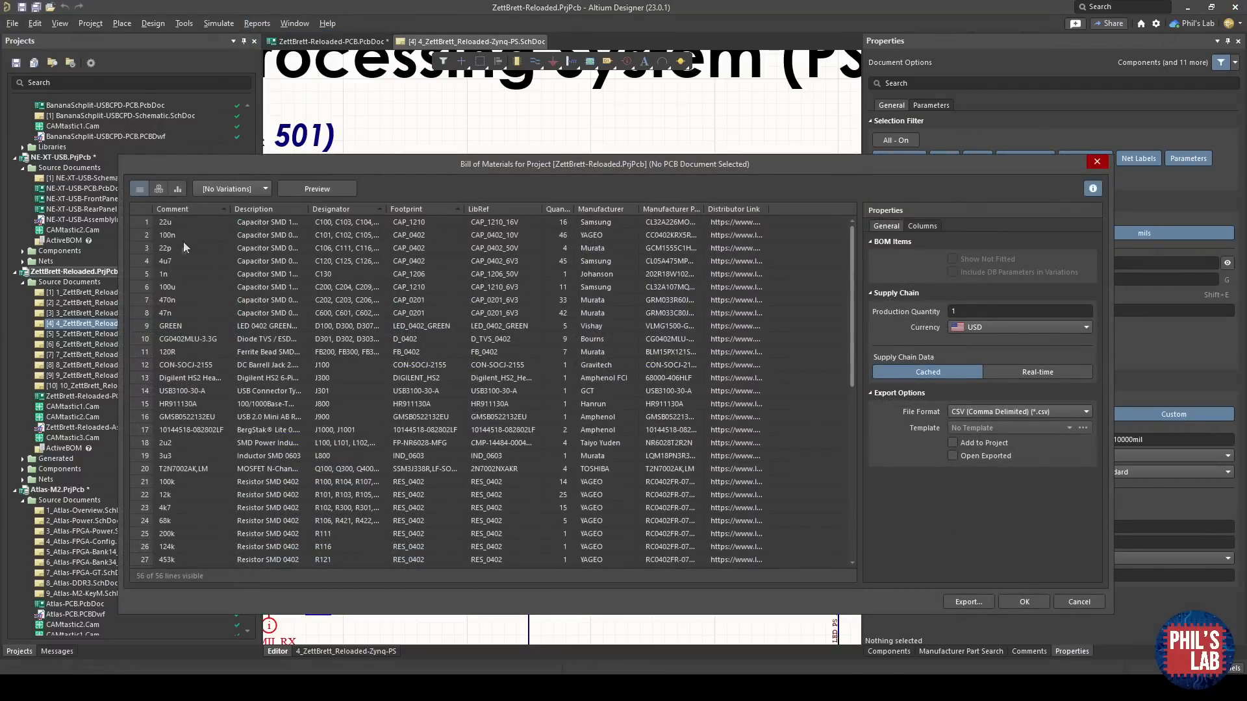
scroll(184, 303, down, 5)
scroll(181, 311, up, 5)
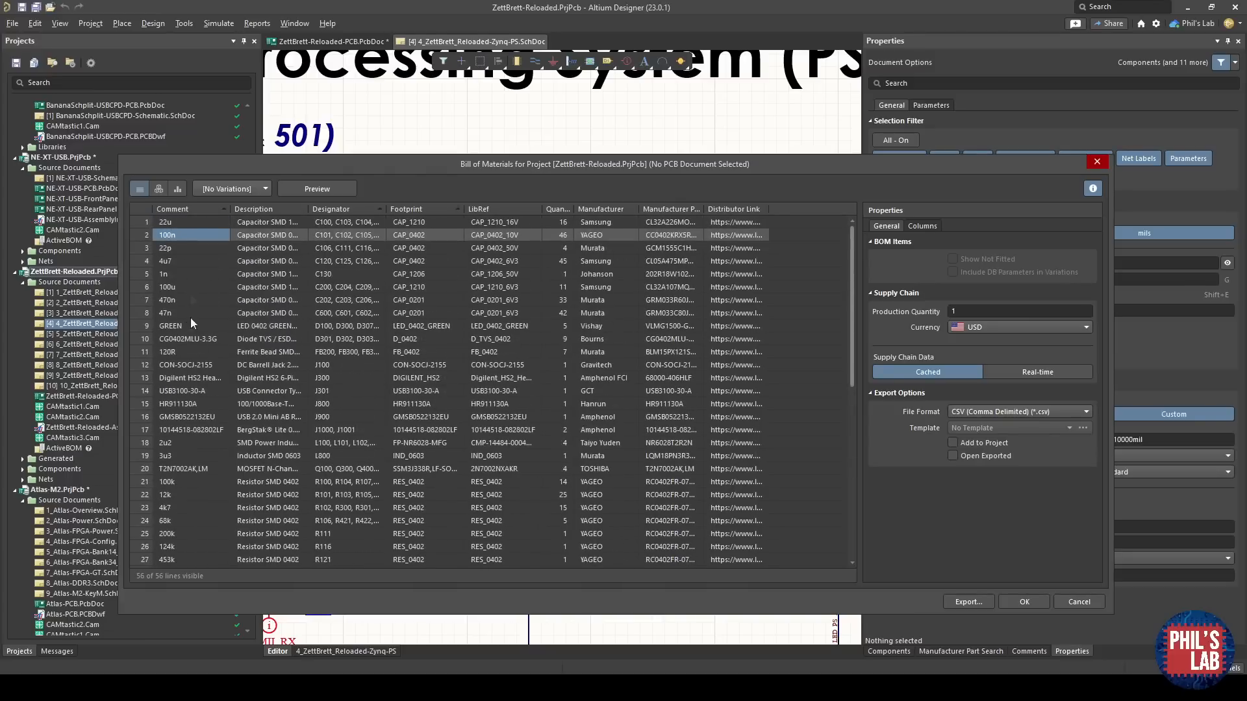
click(195, 456)
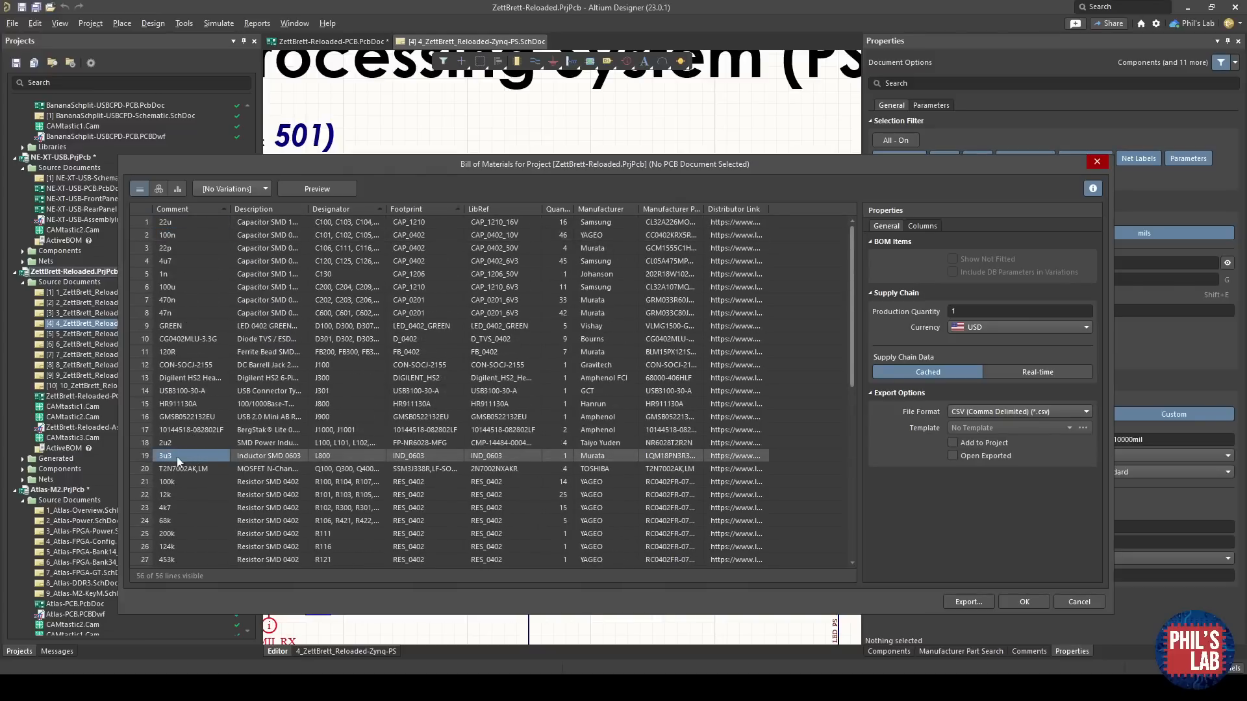
click(326, 455)
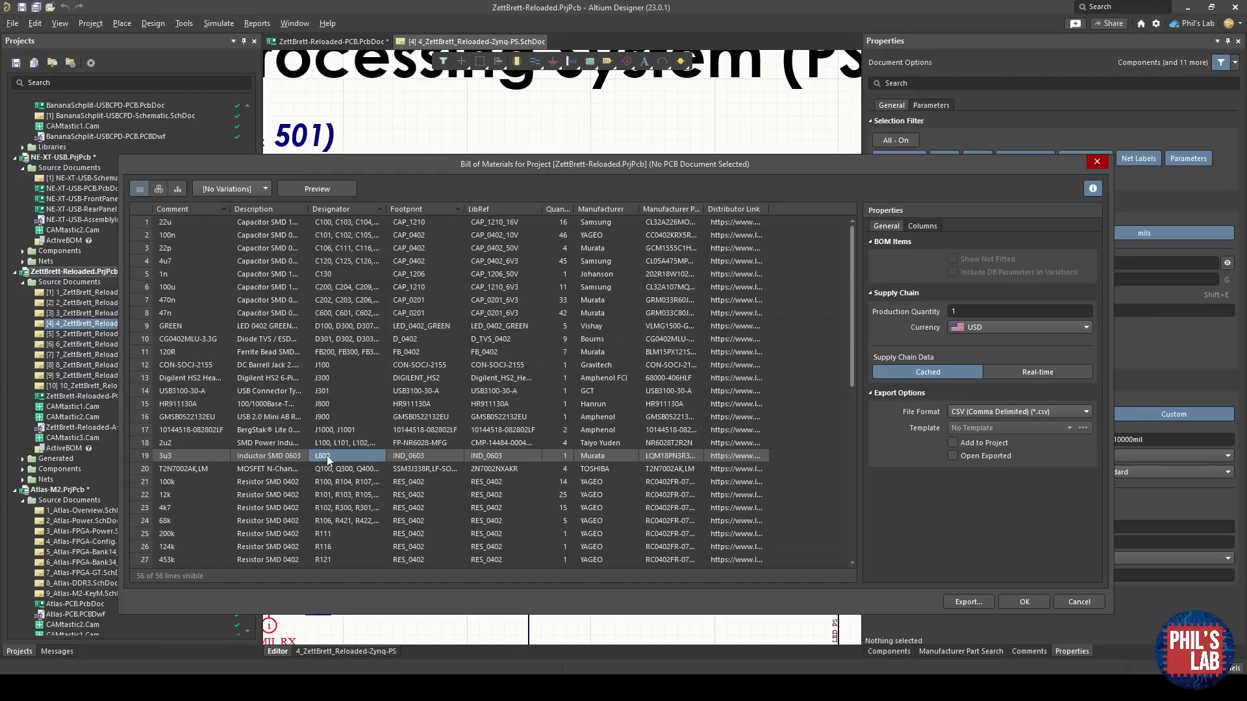
Check the 3u3 inductor's footprint, quantity, manufacturer, part number and distributor link, and look through the other BOM lines.
click(449, 454)
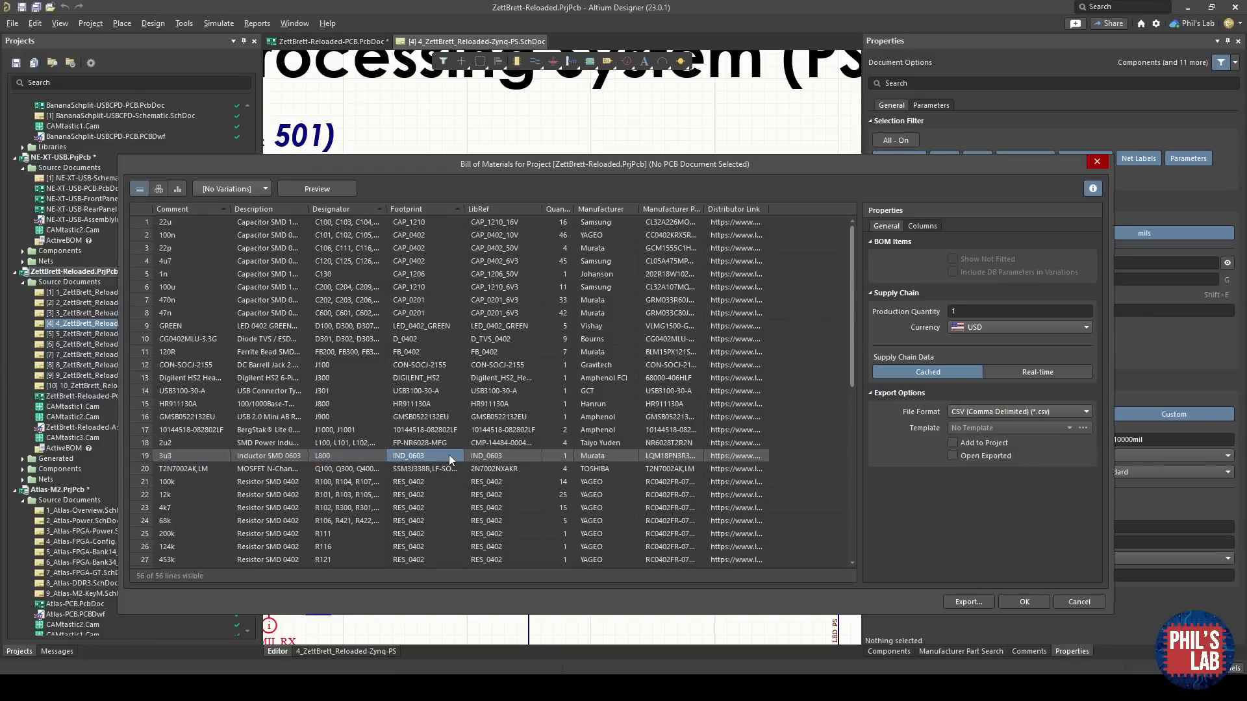
click(557, 456)
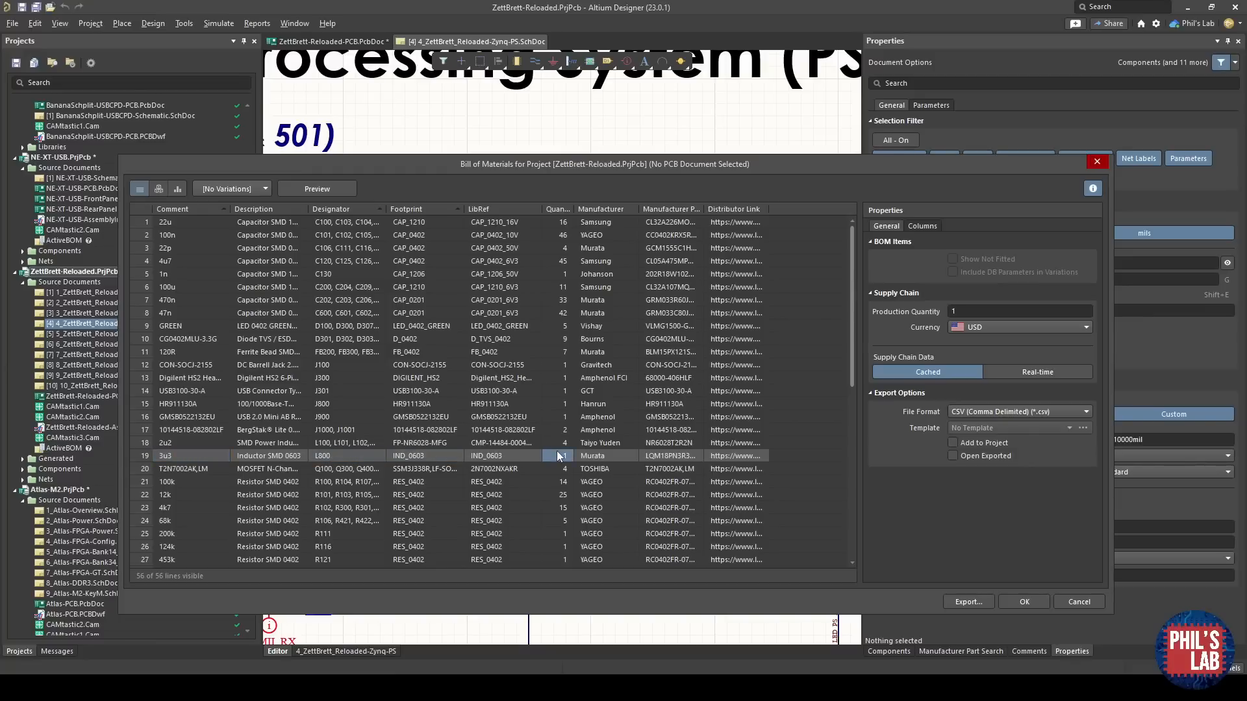
click(599, 460)
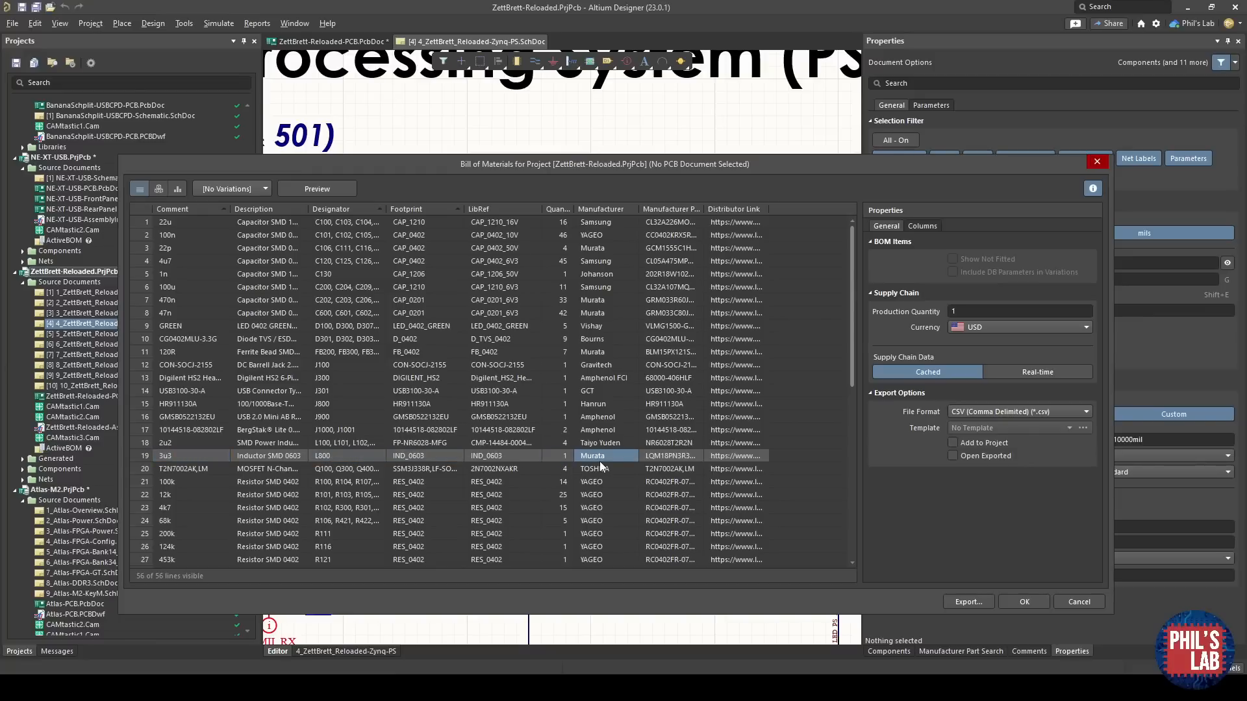
click(668, 458)
click(730, 455)
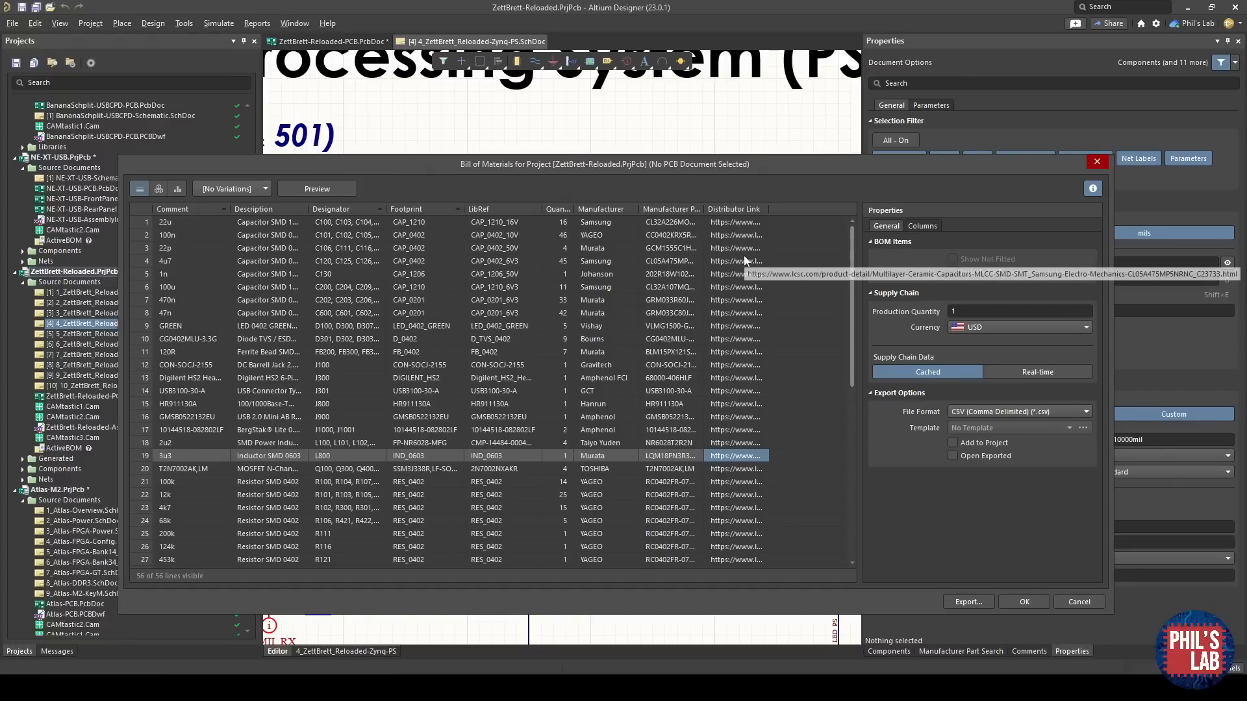
scroll(725, 390, down, 5)
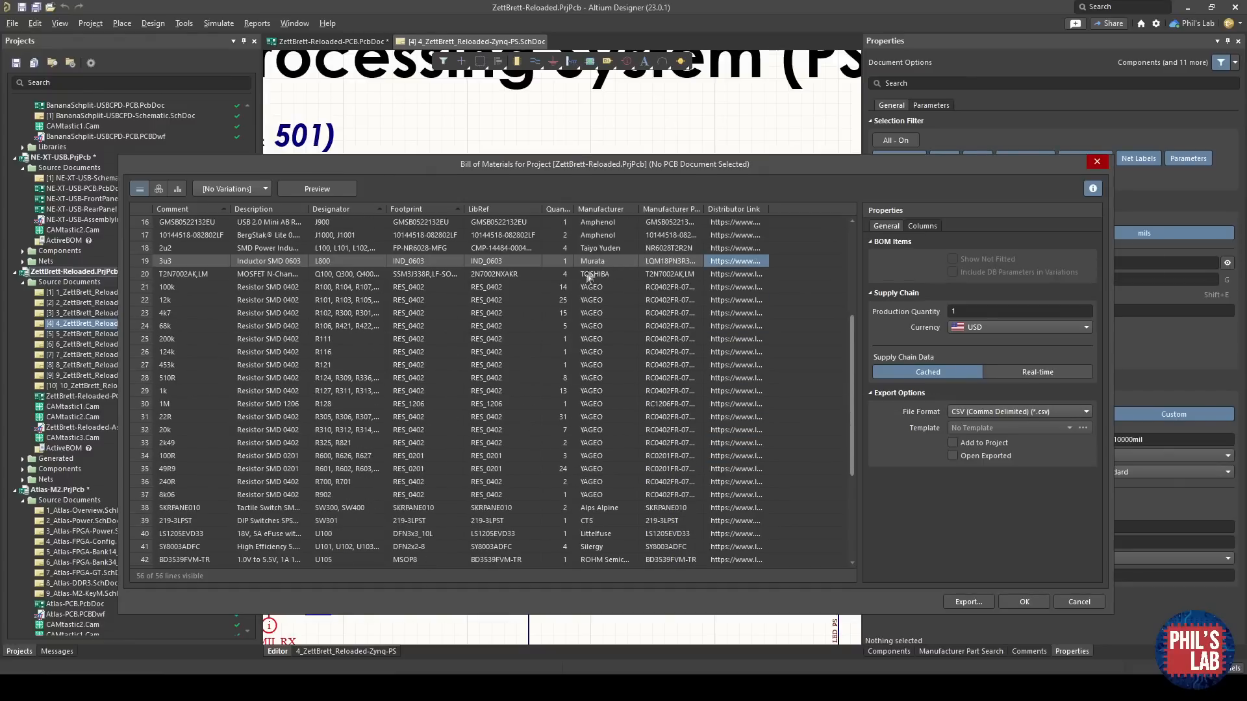
scroll(582, 282, up, 5)
Look through the available BOM columns and check the comment, description, designator, footprint and quantity entries of the capacitor lines.
click(920, 227)
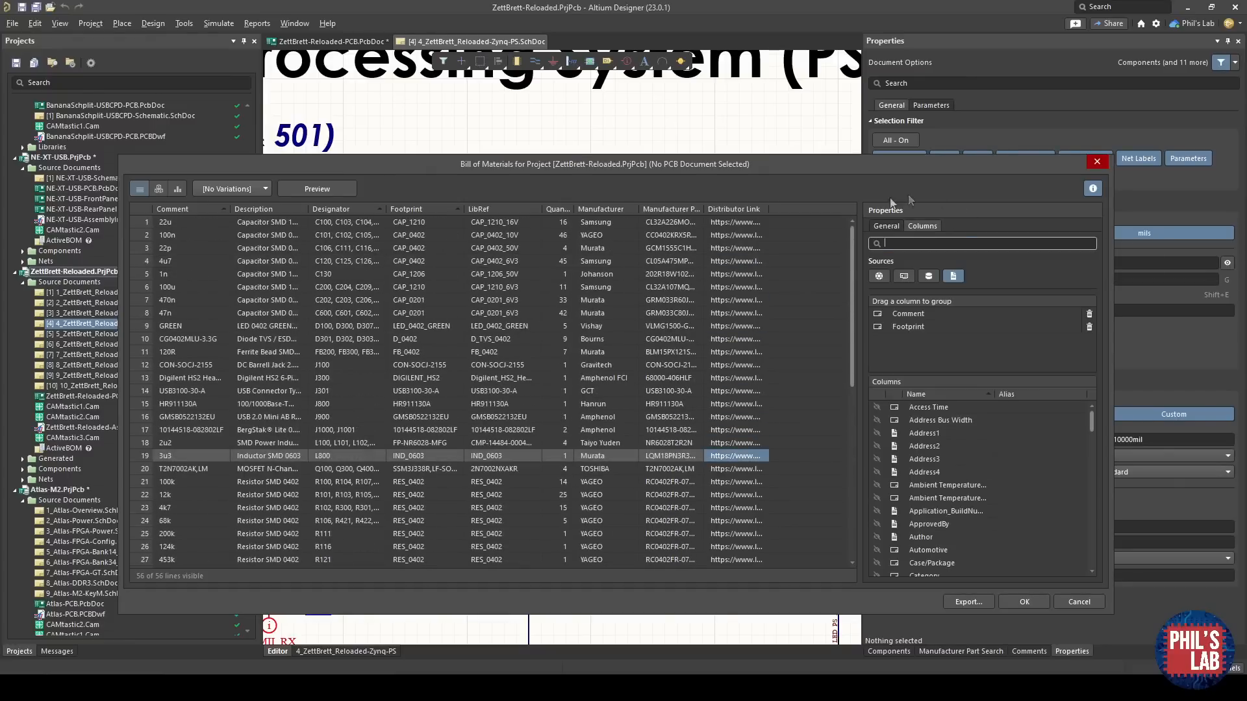
scroll(957, 473, down, 10)
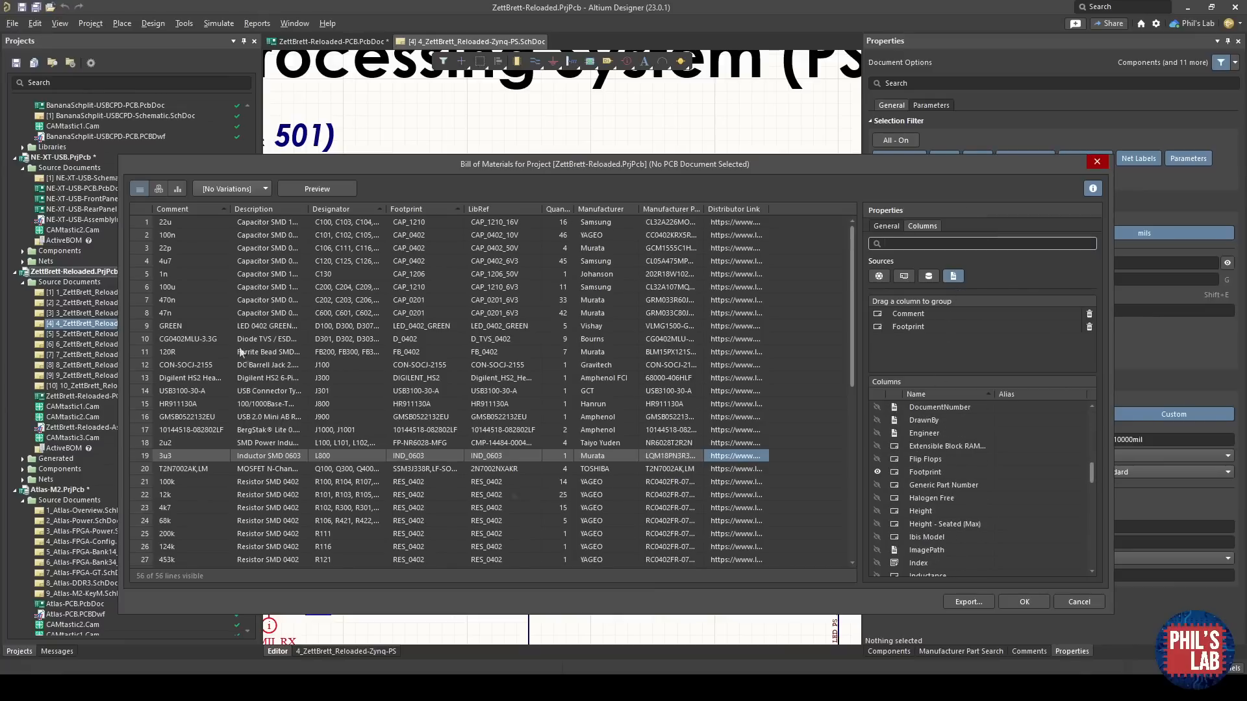
click(187, 236)
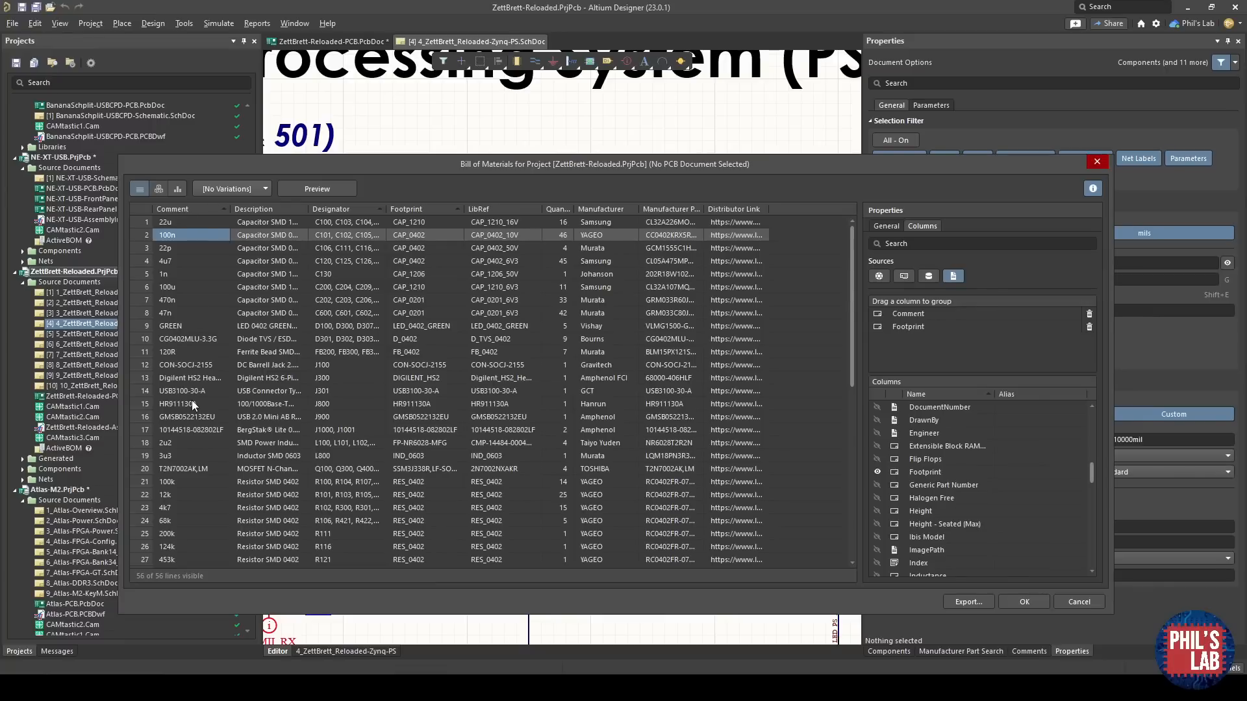
click(254, 248)
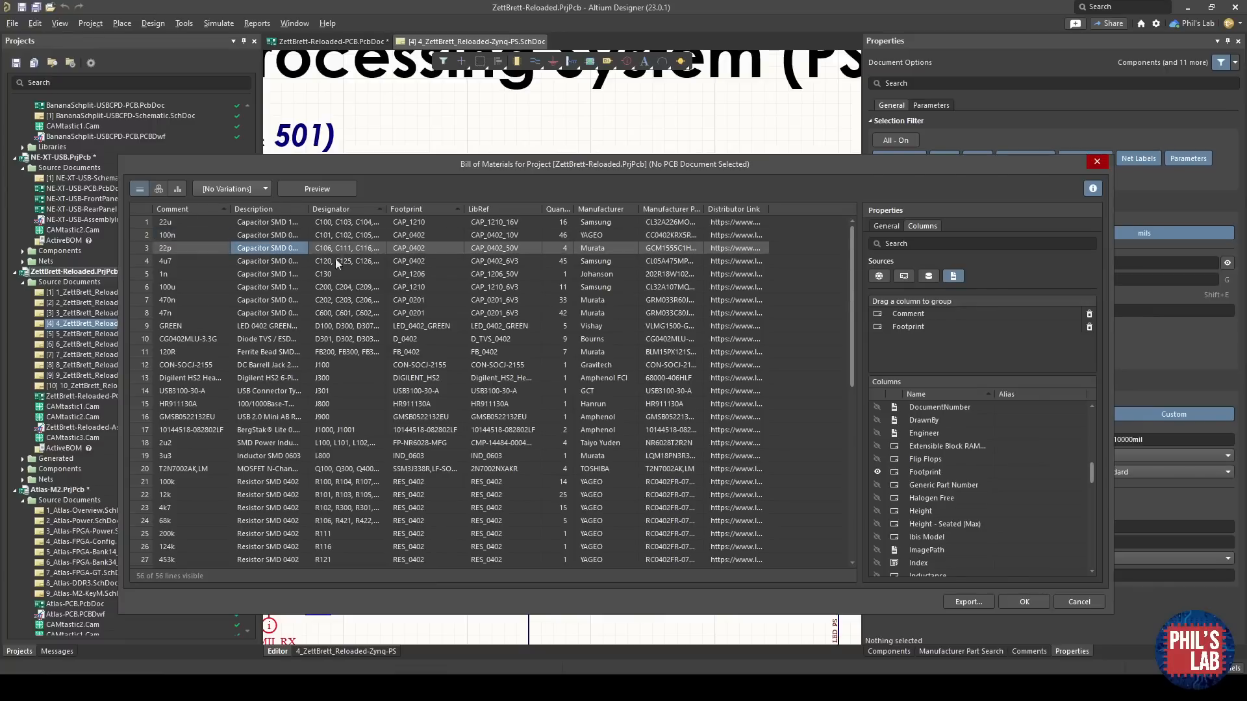
click(350, 236)
click(411, 261)
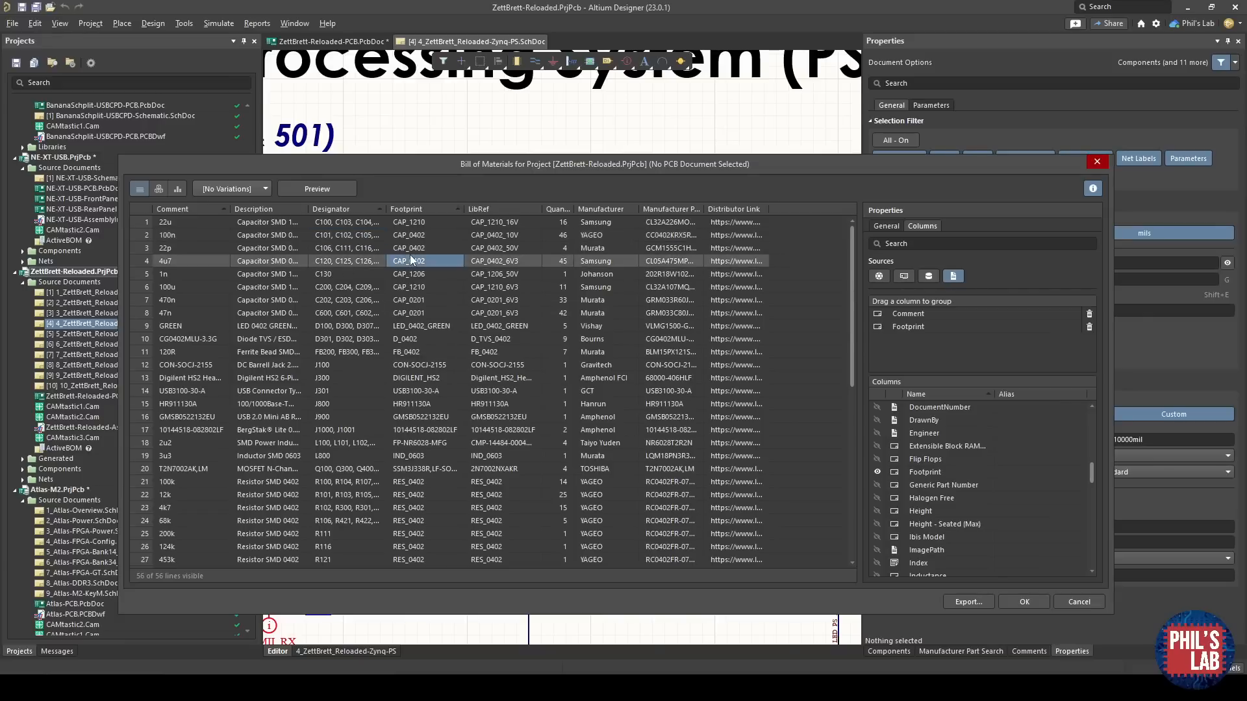
click(562, 223)
Hide the LibRef column from the BOM and widen the Quantity column to show its full heading.
scroll(1026, 478, up, 5)
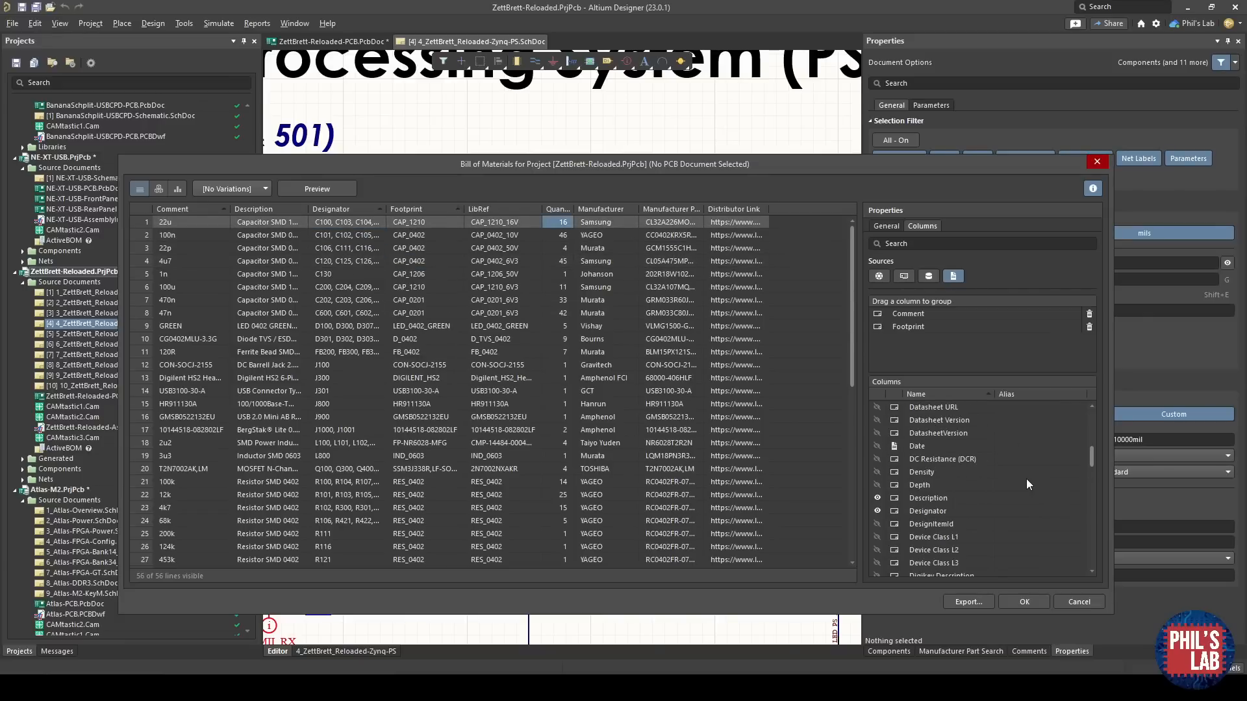
scroll(963, 487, down, 6)
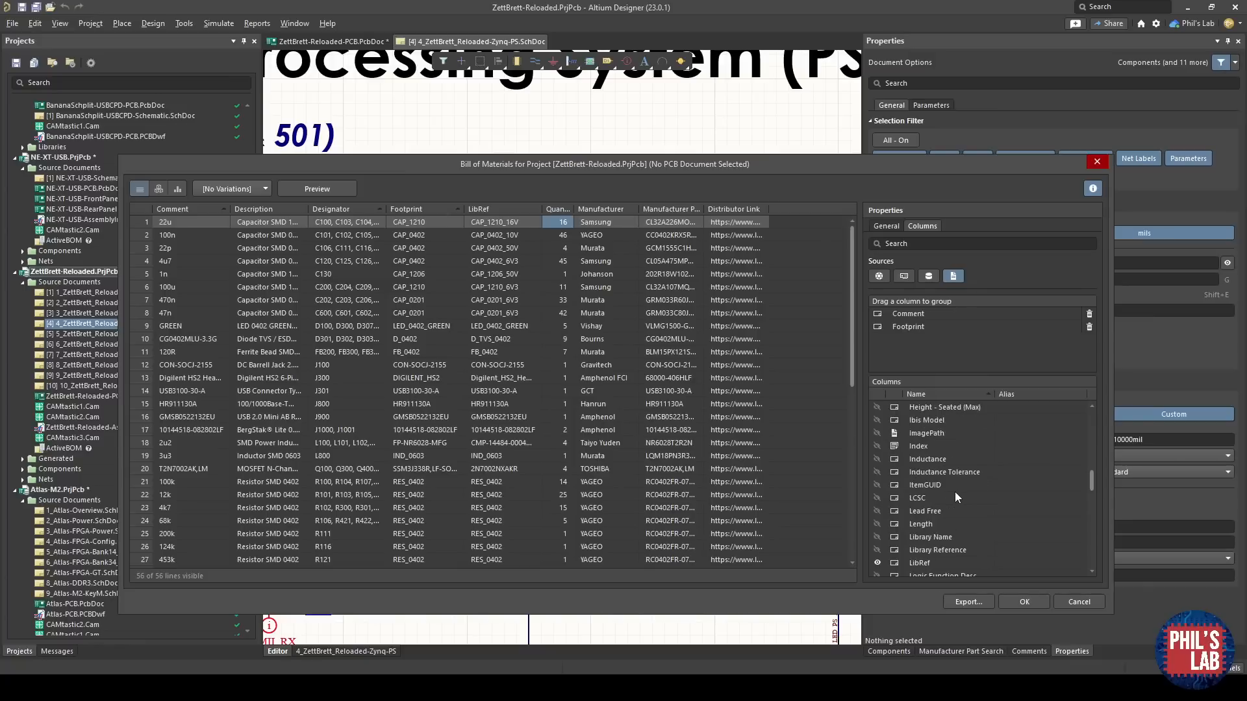
click(877, 564)
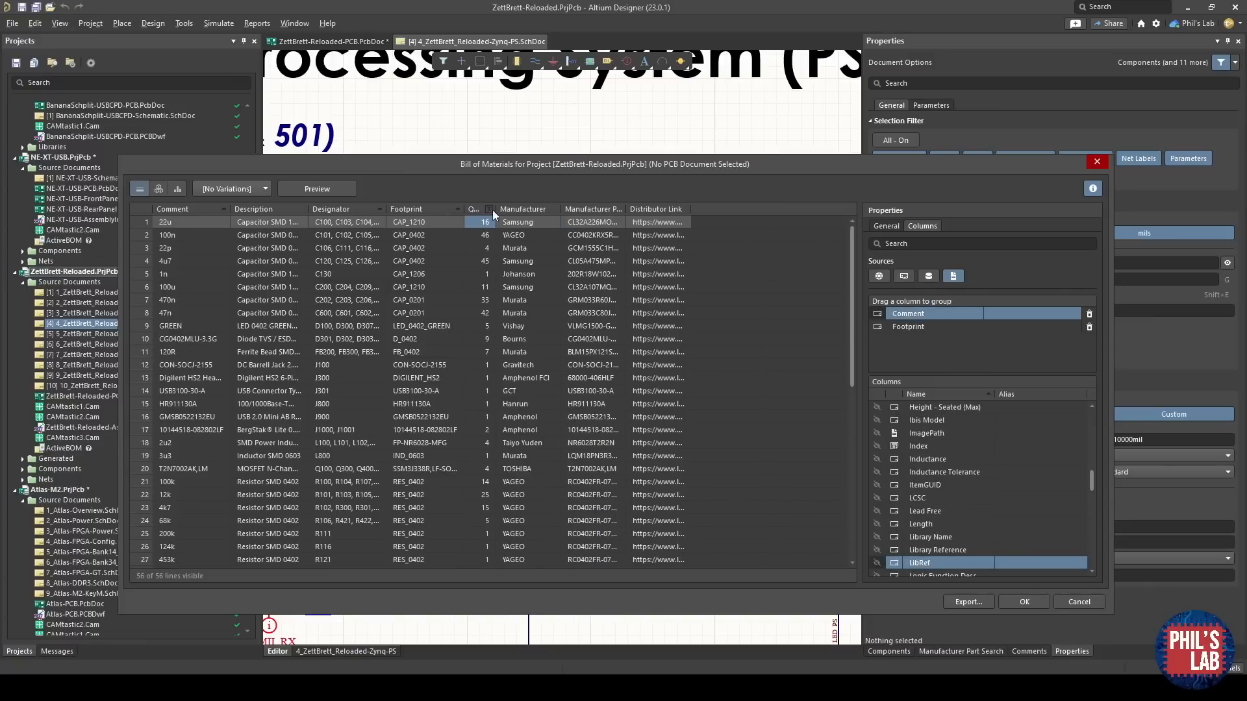
drag(497, 211, 507, 210)
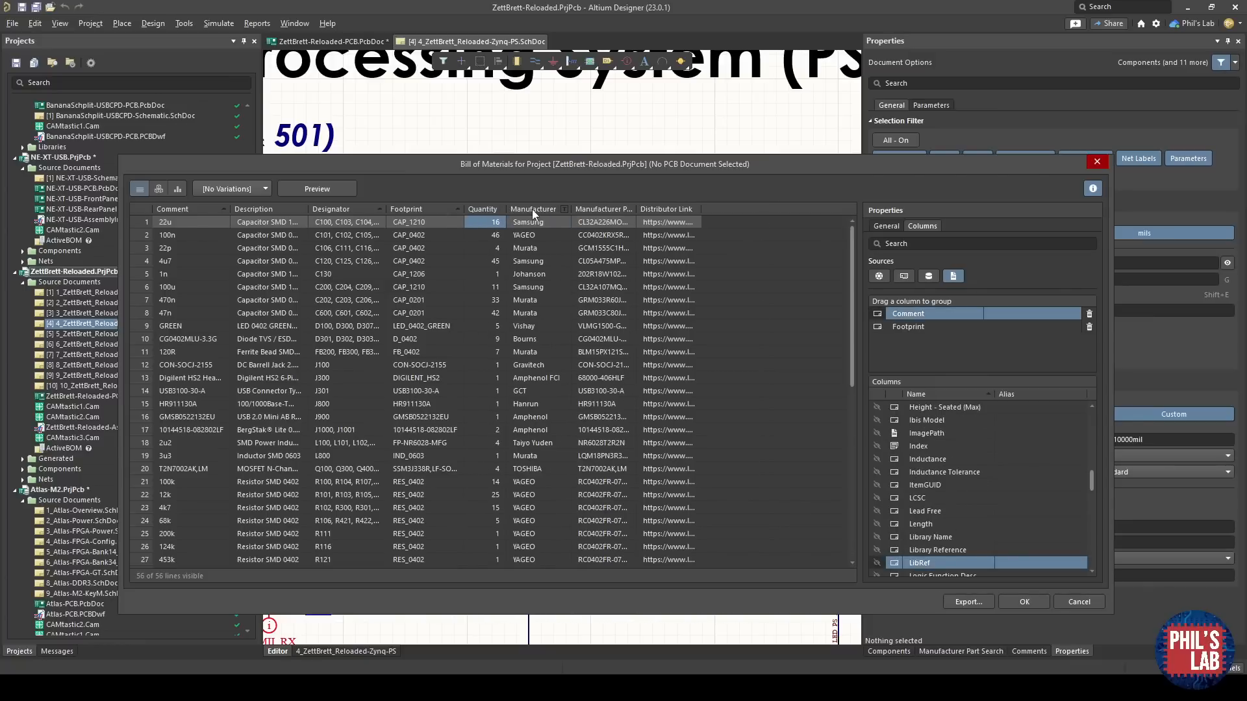
Sort the BOM lines by manufacturer, manufacturer part number and finally distributor link.
click(532, 210)
click(605, 208)
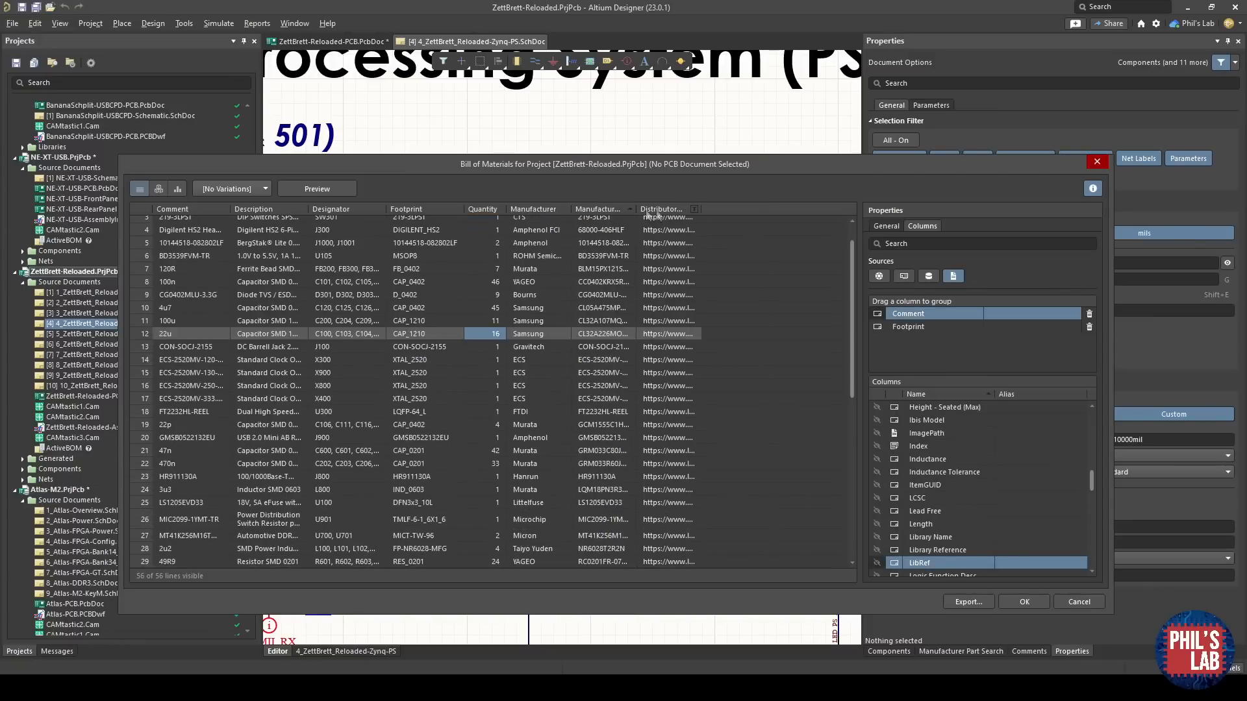
click(676, 209)
click(668, 291)
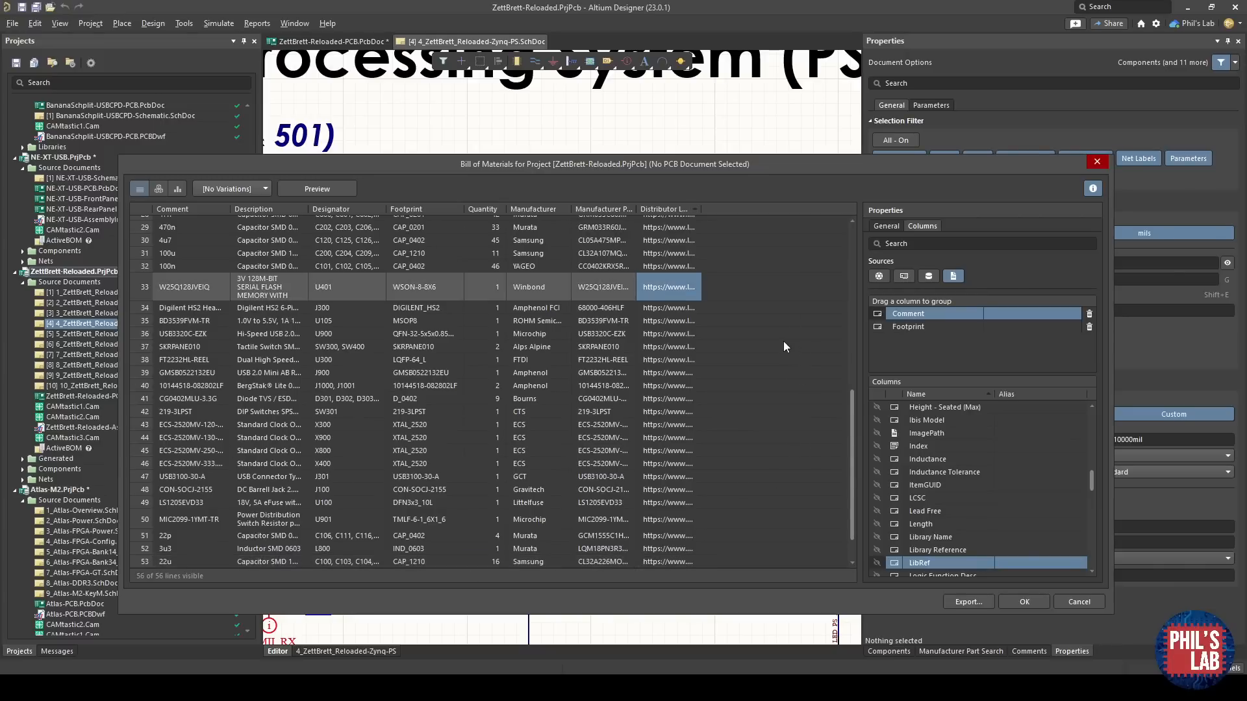
Export the bill of materials in CSV (Comma Delimited) format as ZettBrett-Reloaded-BOM.csv and accept the report settings.
click(886, 226)
click(978, 412)
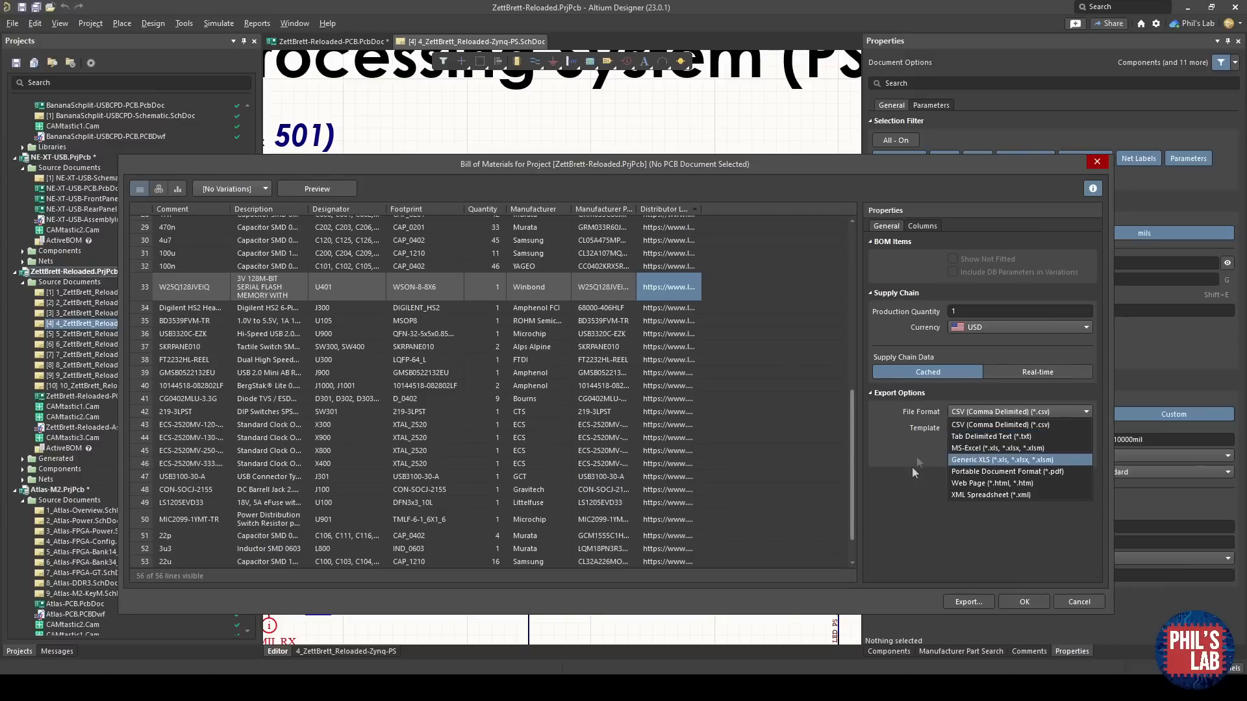
click(967, 426)
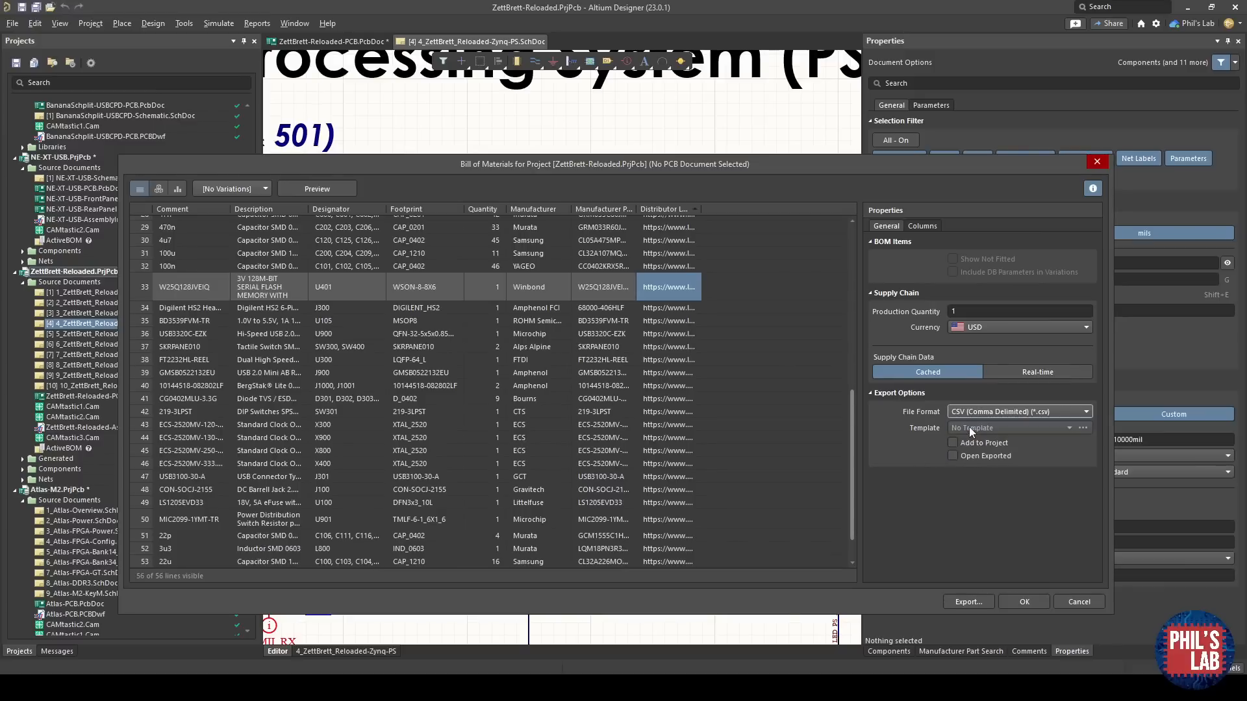
click(970, 602)
click(343, 551)
text(BOM)
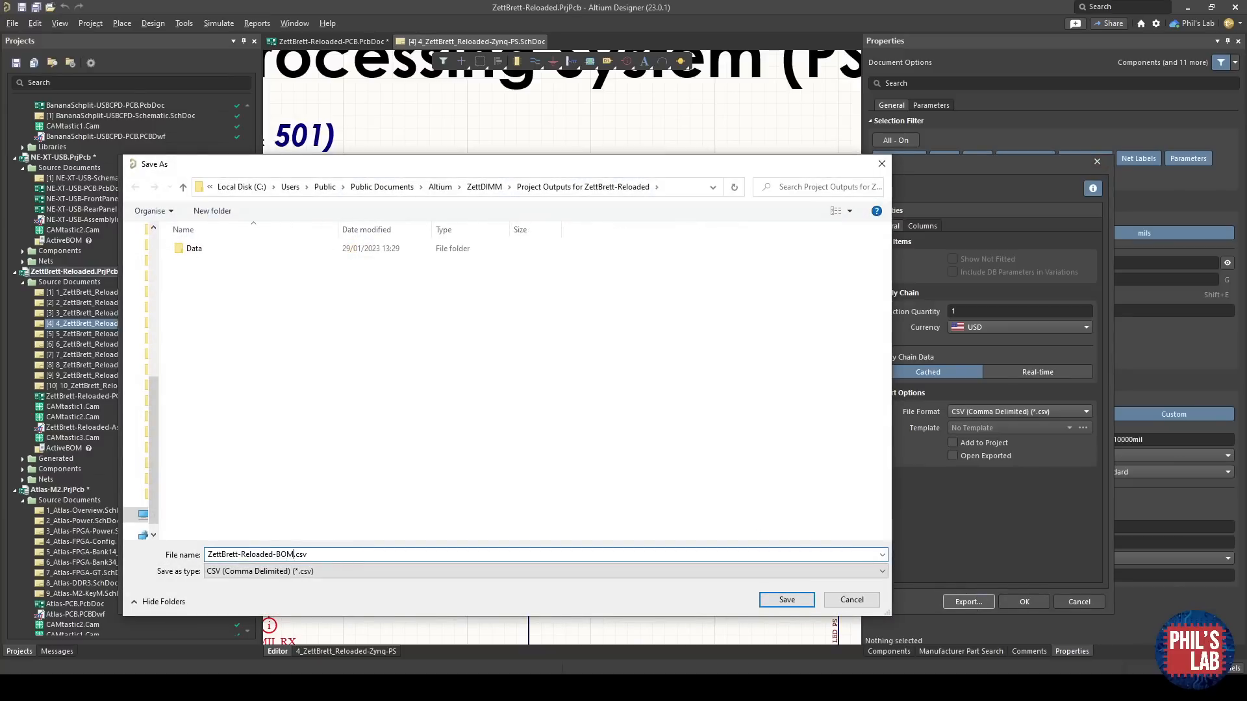
click(786, 599)
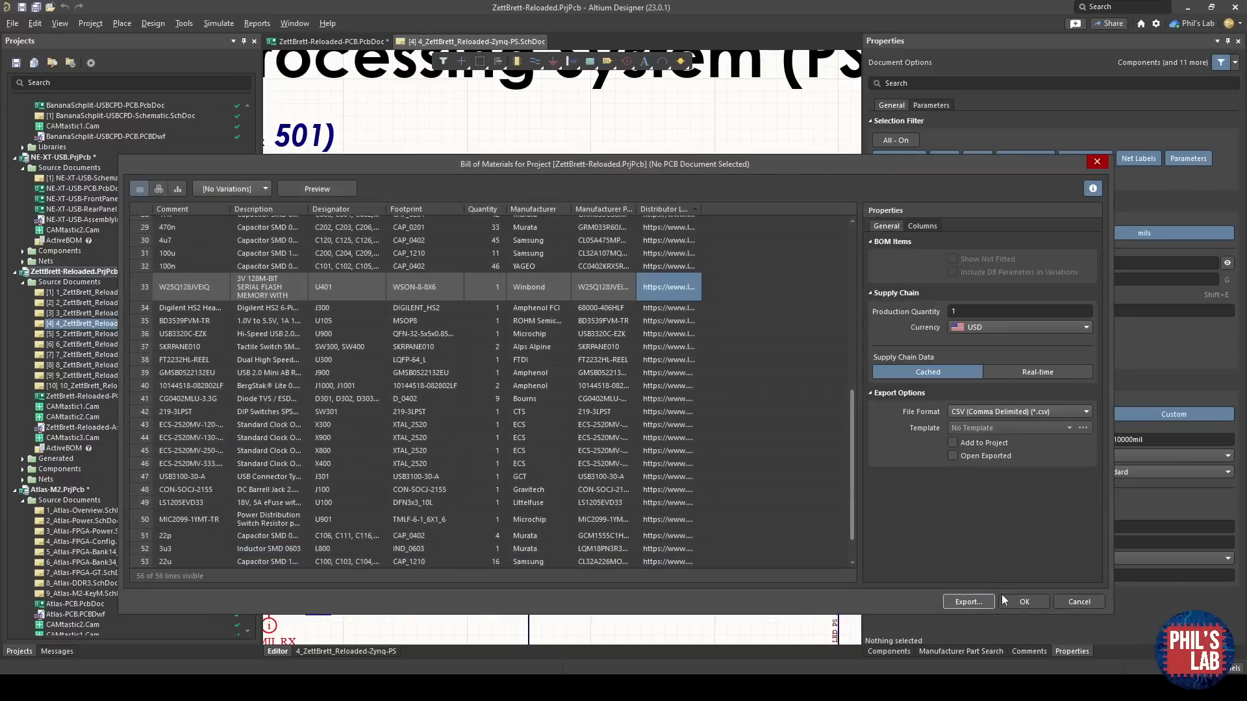
click(1024, 602)
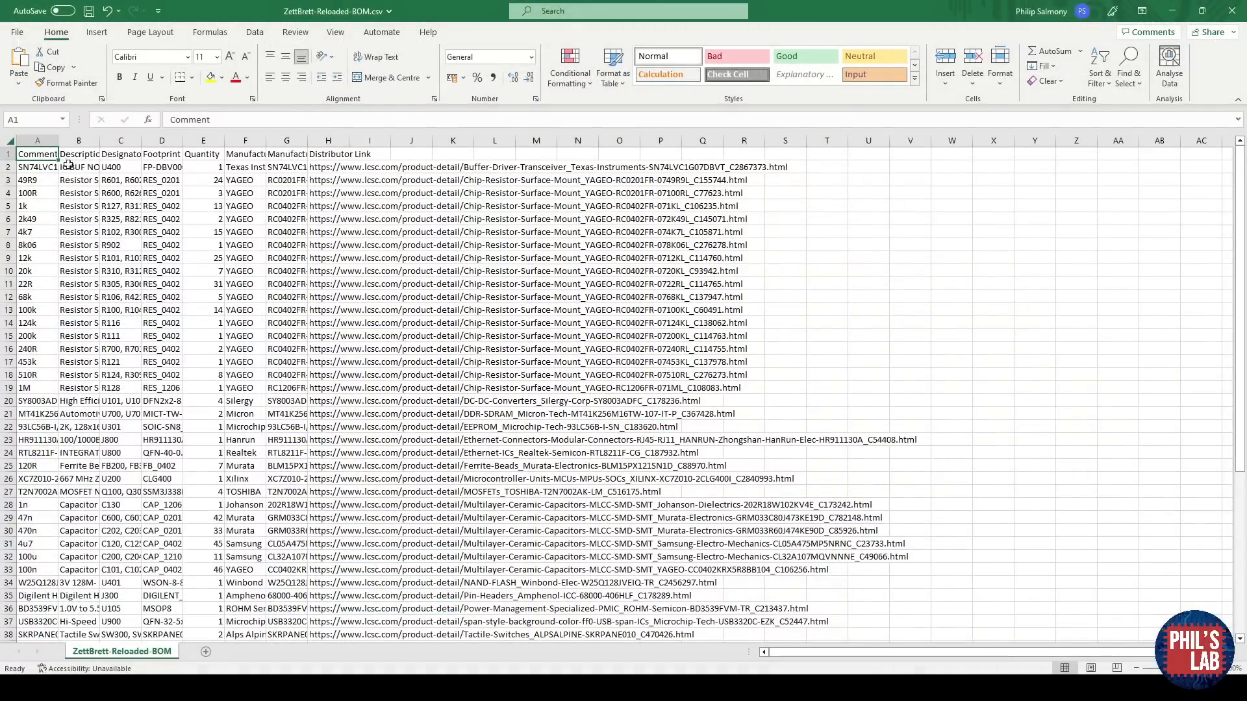
In Excel, look through ZettBrett-Reloaded-BOM.csv and widen the manufacturer part number column to make its entries readable.
scroll(255, 381, down, 2)
scroll(255, 381, down, 4)
scroll(250, 383, down, 7)
scroll(245, 386, up, 7)
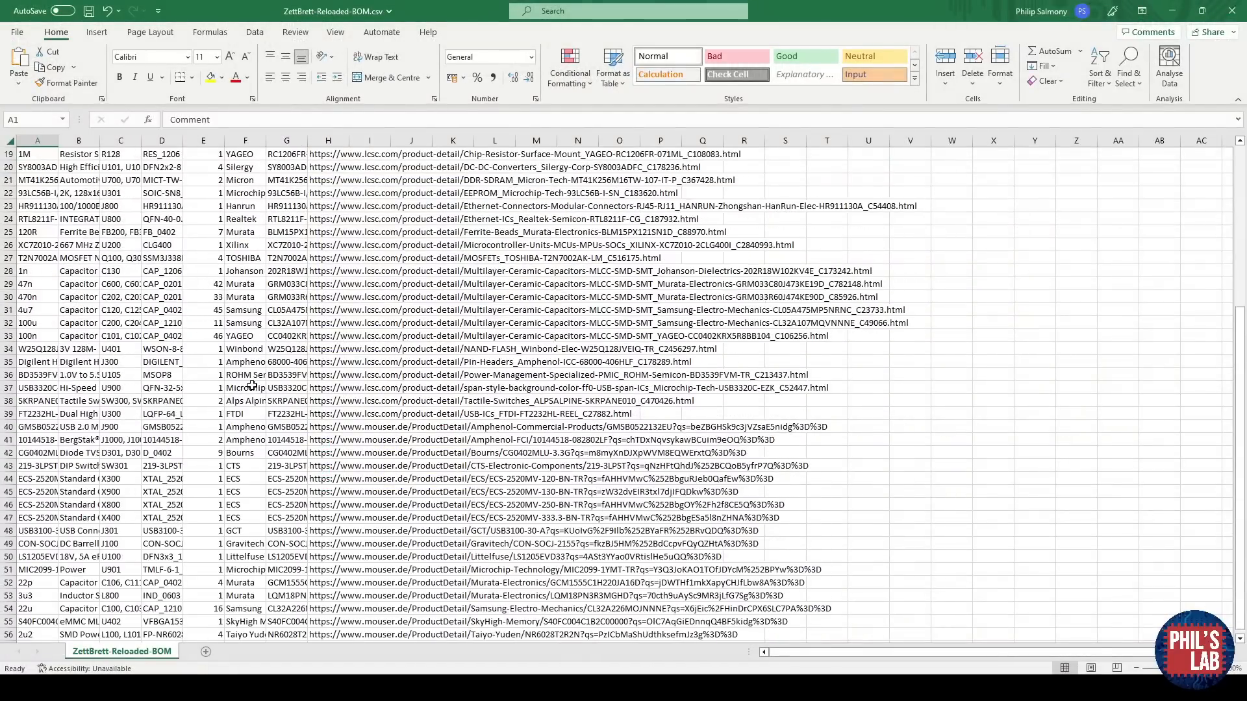
scroll(241, 389, up, 6)
drag(266, 141, 463, 141)
Review the exported BOM lines down to the last row and select all values in the Quantity column to check their sum.
scroll(188, 432, down, 4)
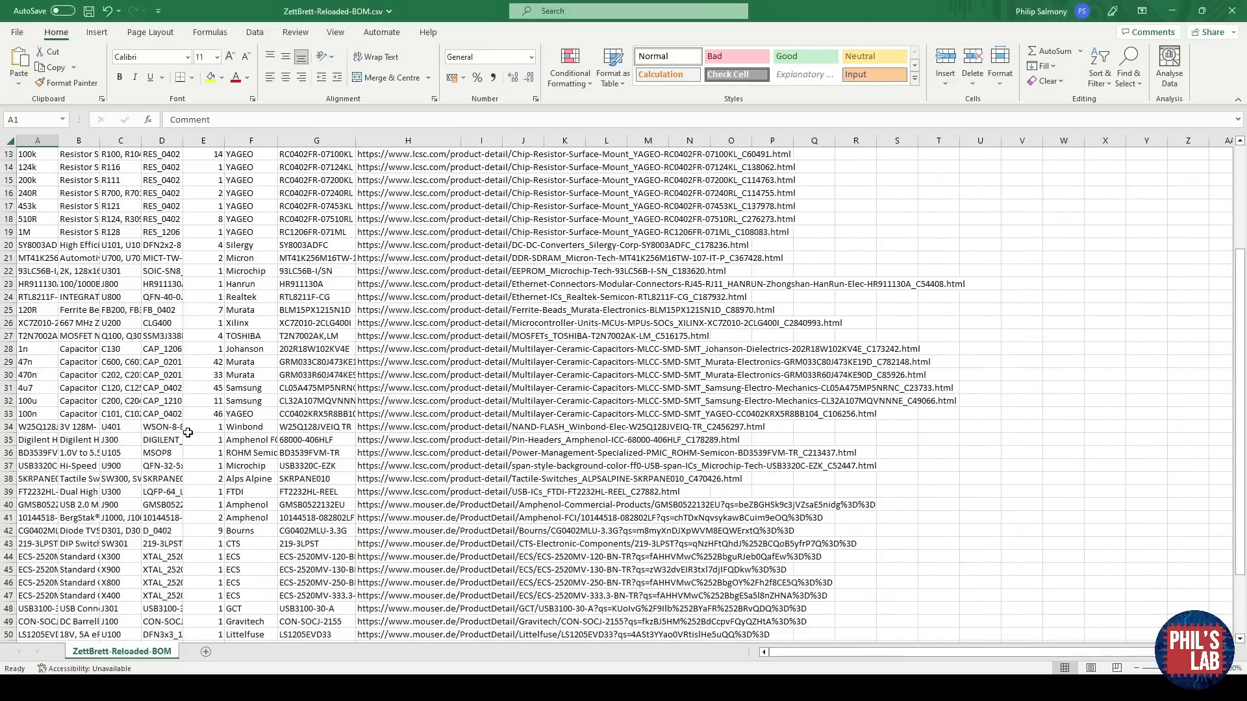
scroll(188, 433, down, 5)
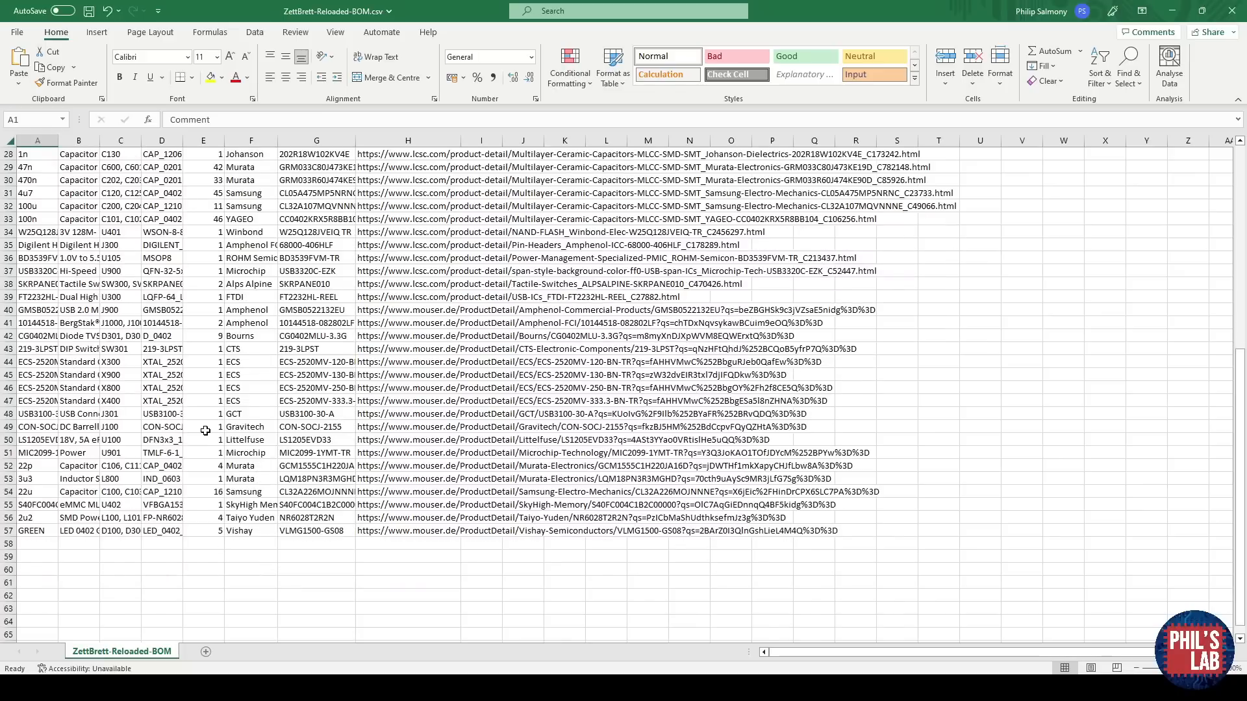
scroll(206, 431, up, 9)
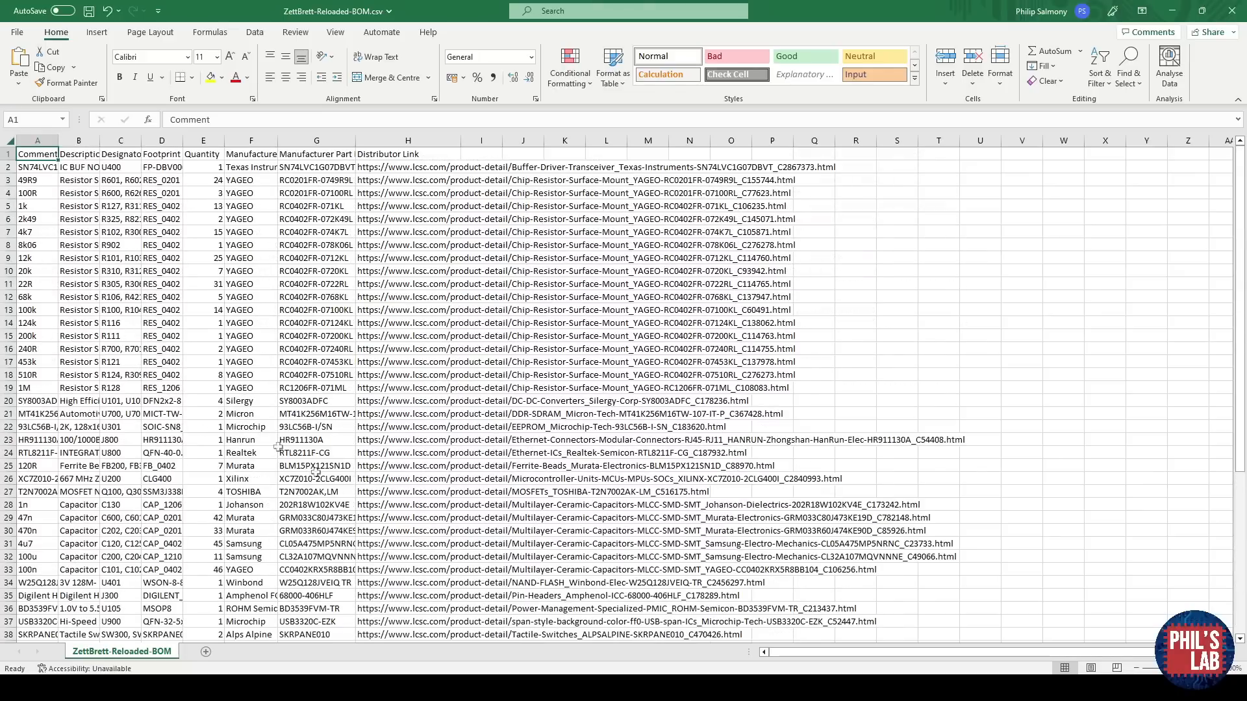
click(209, 168)
scroll(217, 487, down, 9)
key(ctrl+shift+Down)
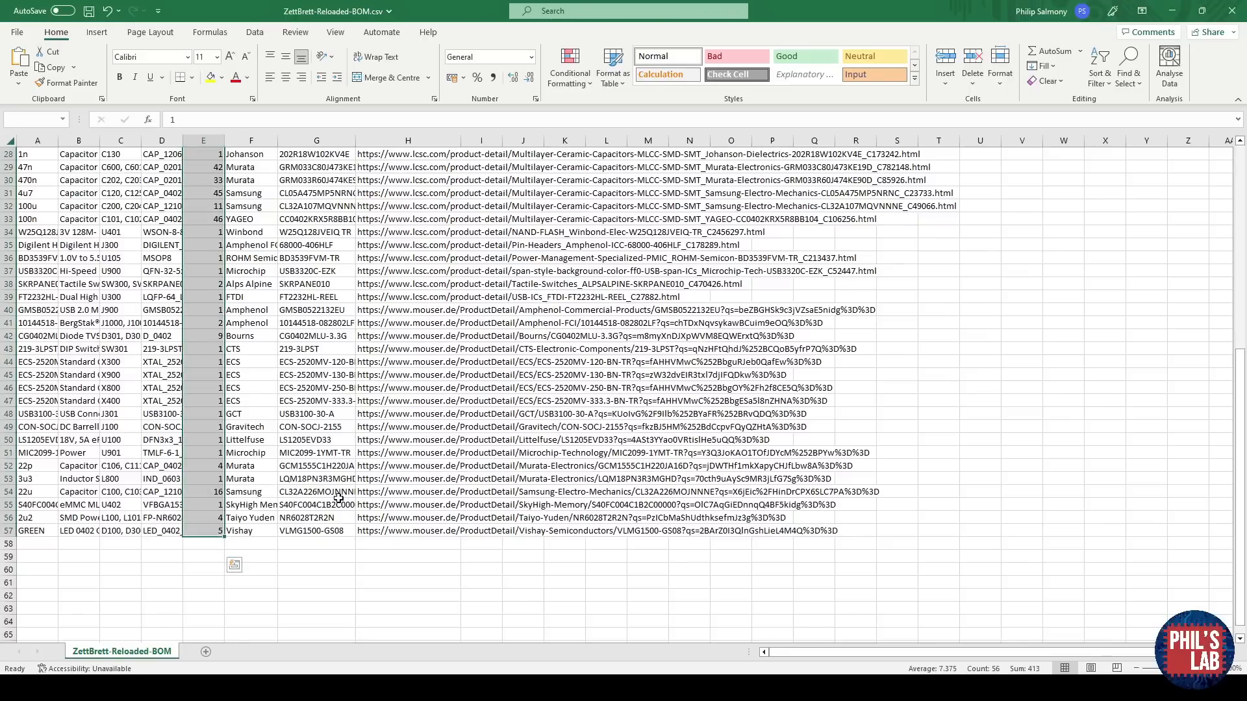
scroll(339, 498, up, 9)
click(333, 381)
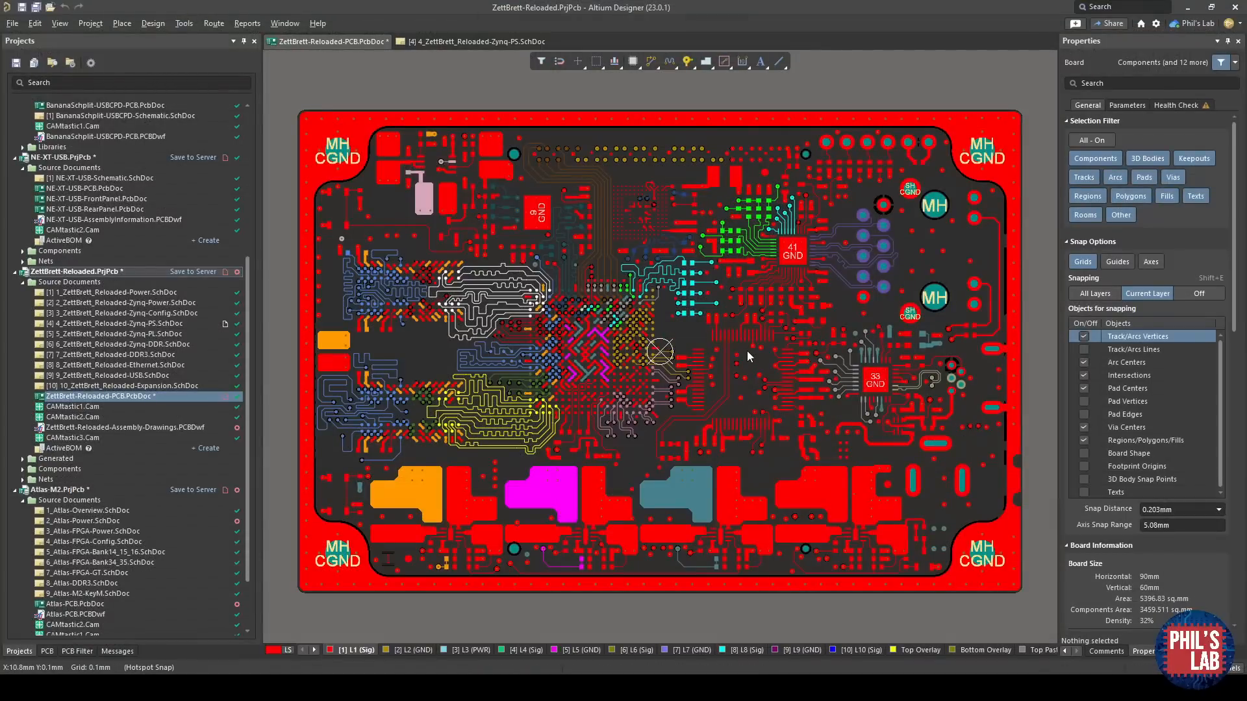
Switch to Altium Designer, show the ZettBrett PCB in a tilted 3D view and inspect the DDR3L, Zynq and neighbouring leaded chip.
key(3)
shift+right_drag(675, 373, 567, 448)
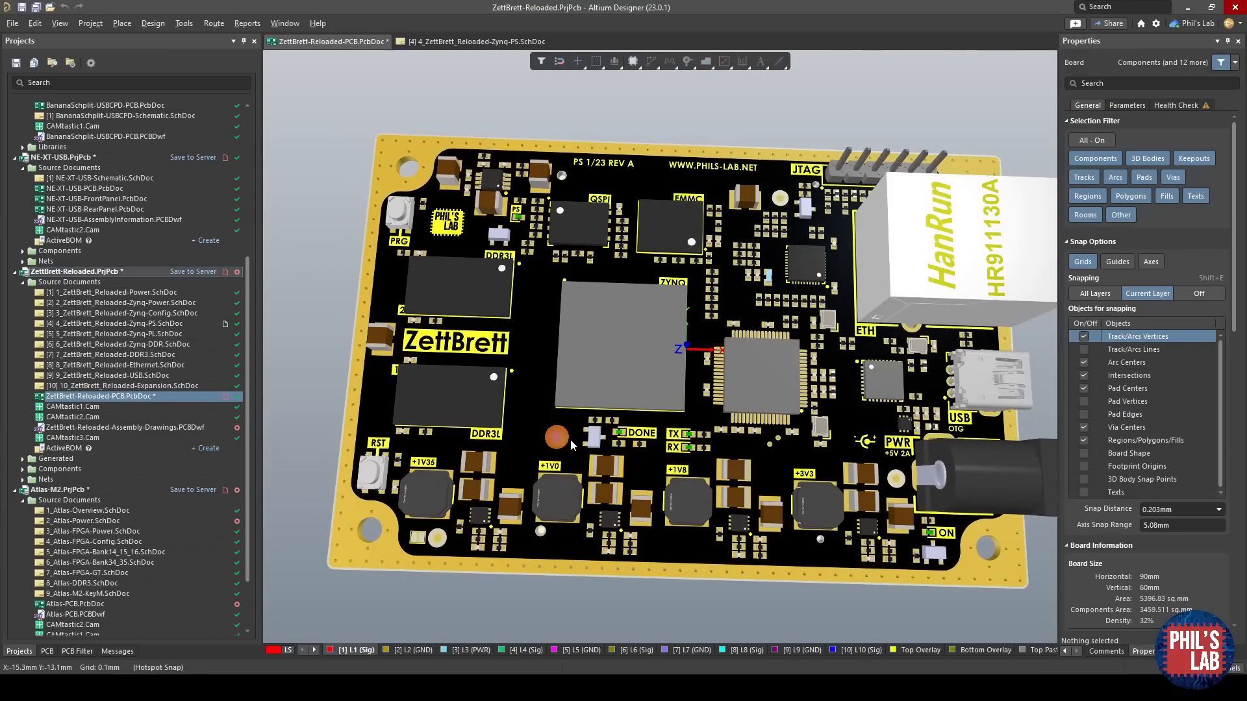
right_drag(759, 399, 710, 399)
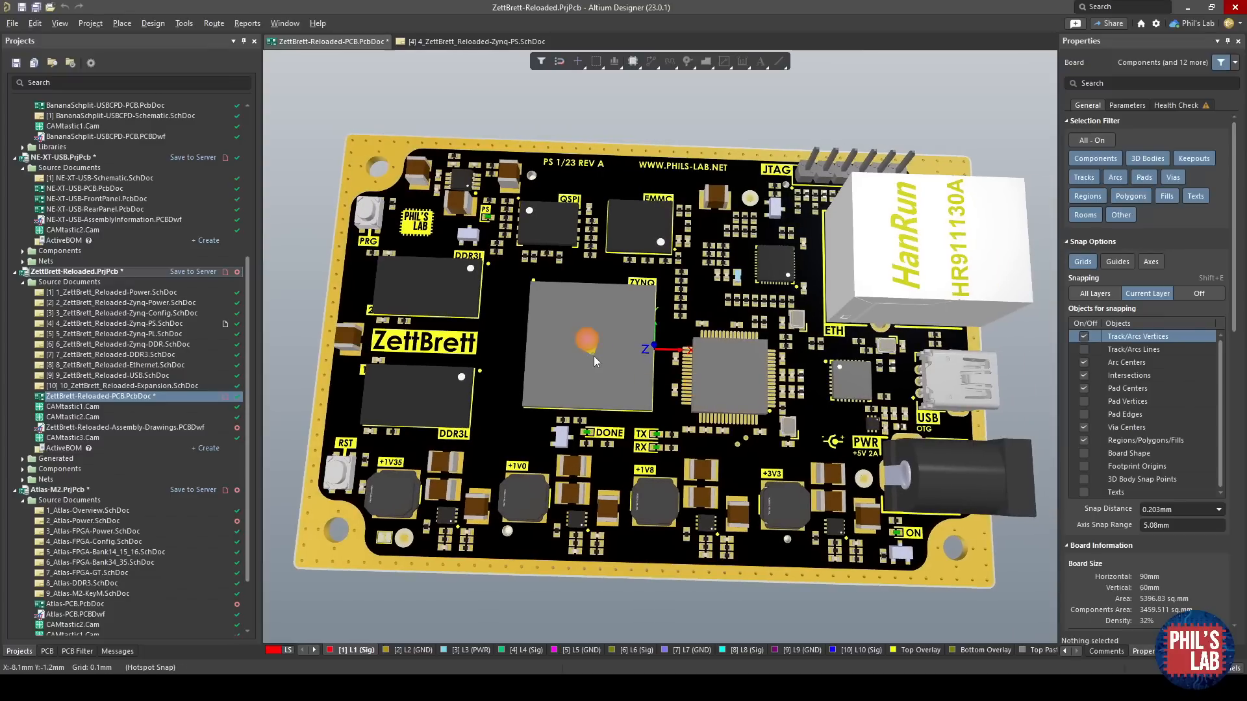
click(439, 290)
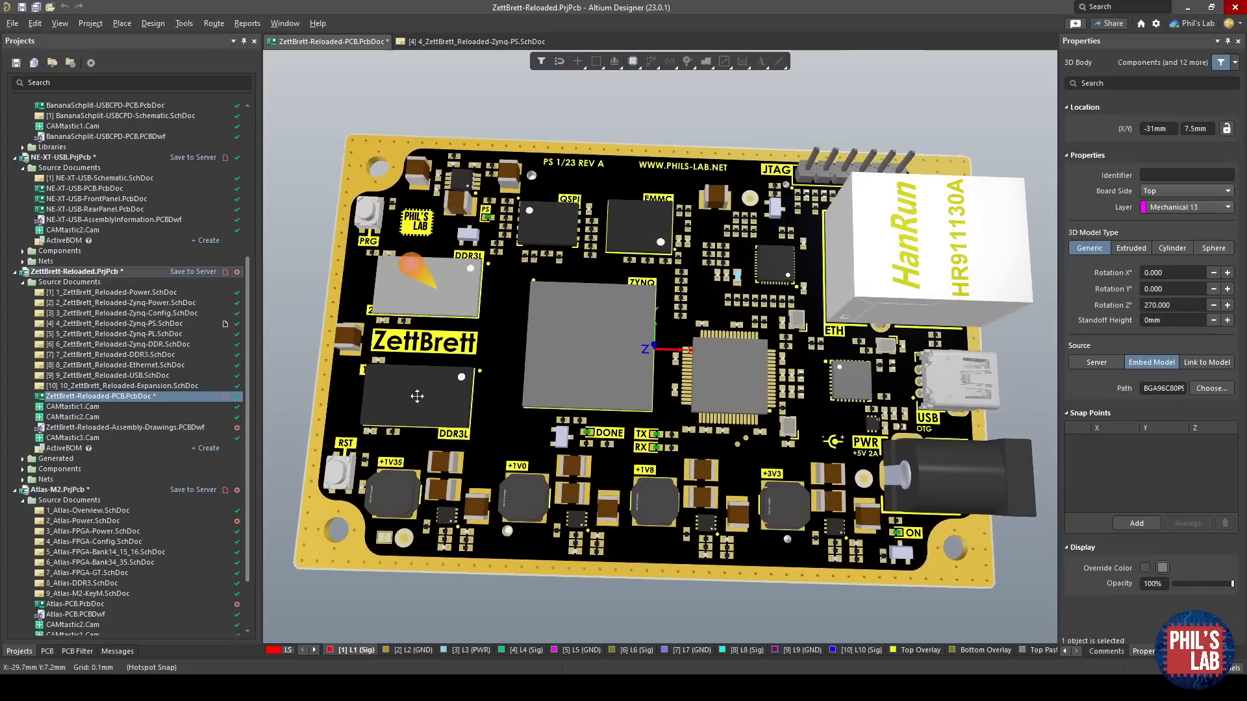
click(597, 313)
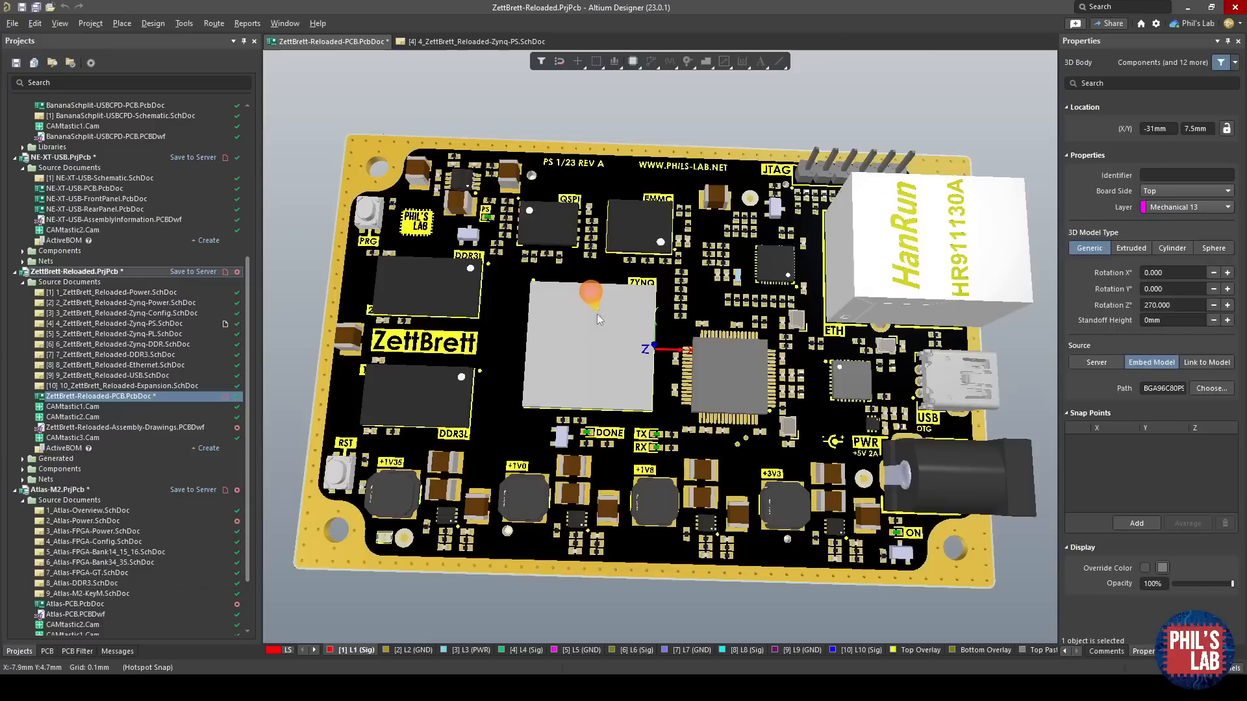
click(738, 361)
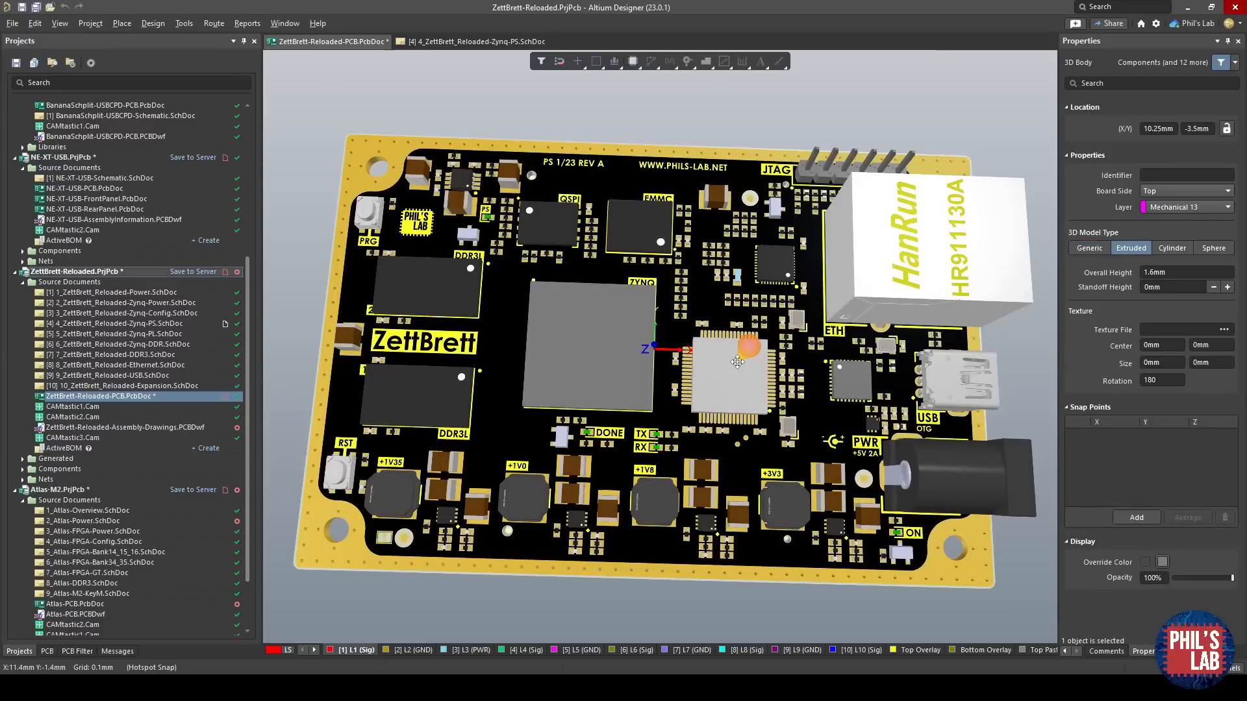
click(564, 328)
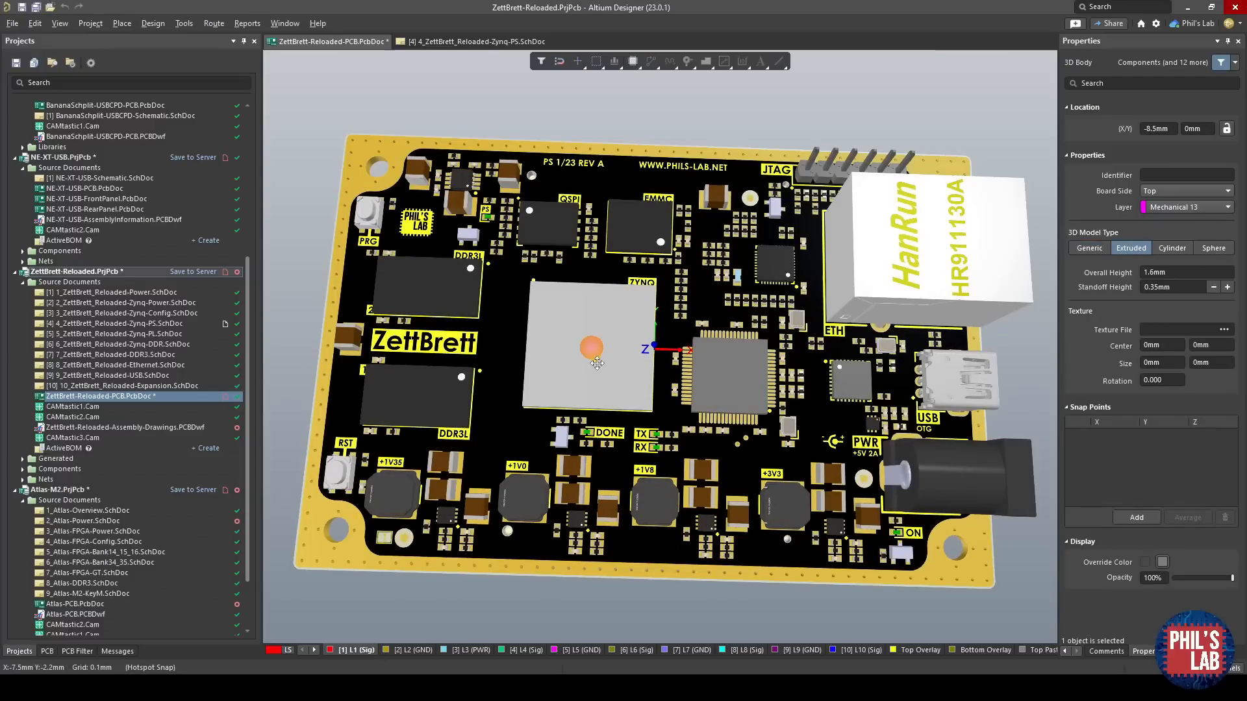
Inspect the dot marker at the Zynq chip's corner and flip the board to view its underside.
ctrl+scroll(536, 297, up, 5)
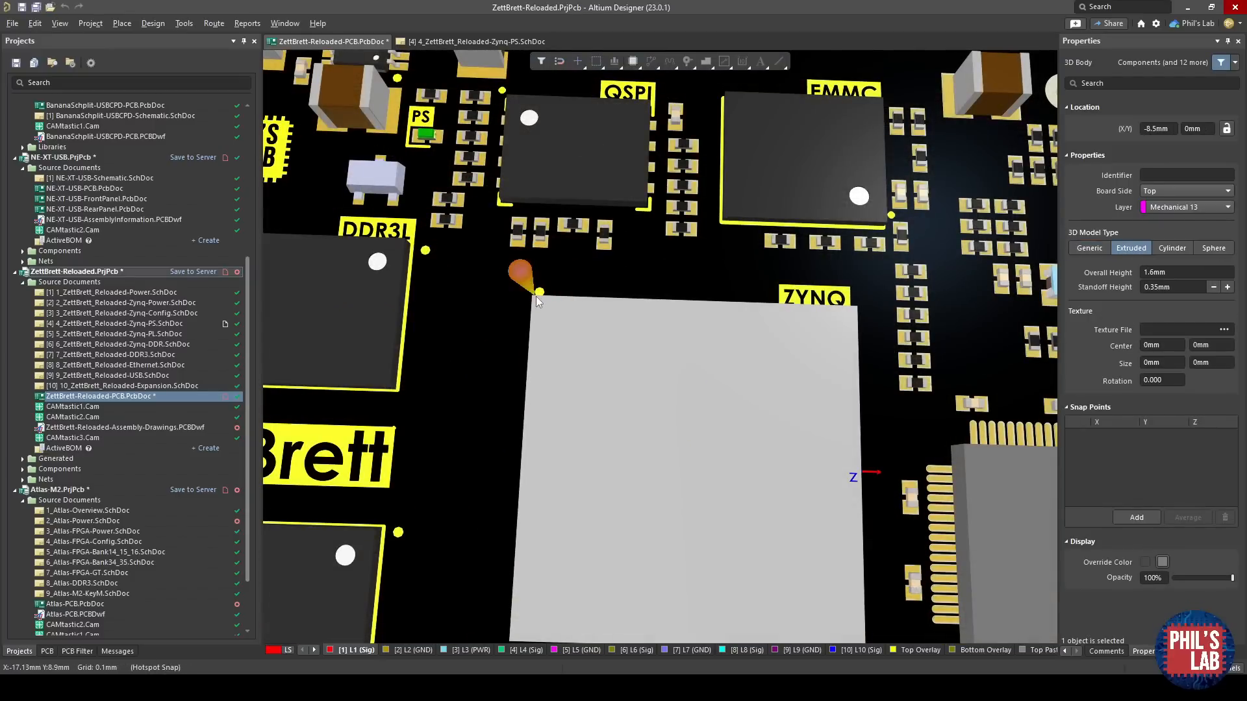
ctrl+scroll(536, 296, down, 5)
key(v)
key(b)
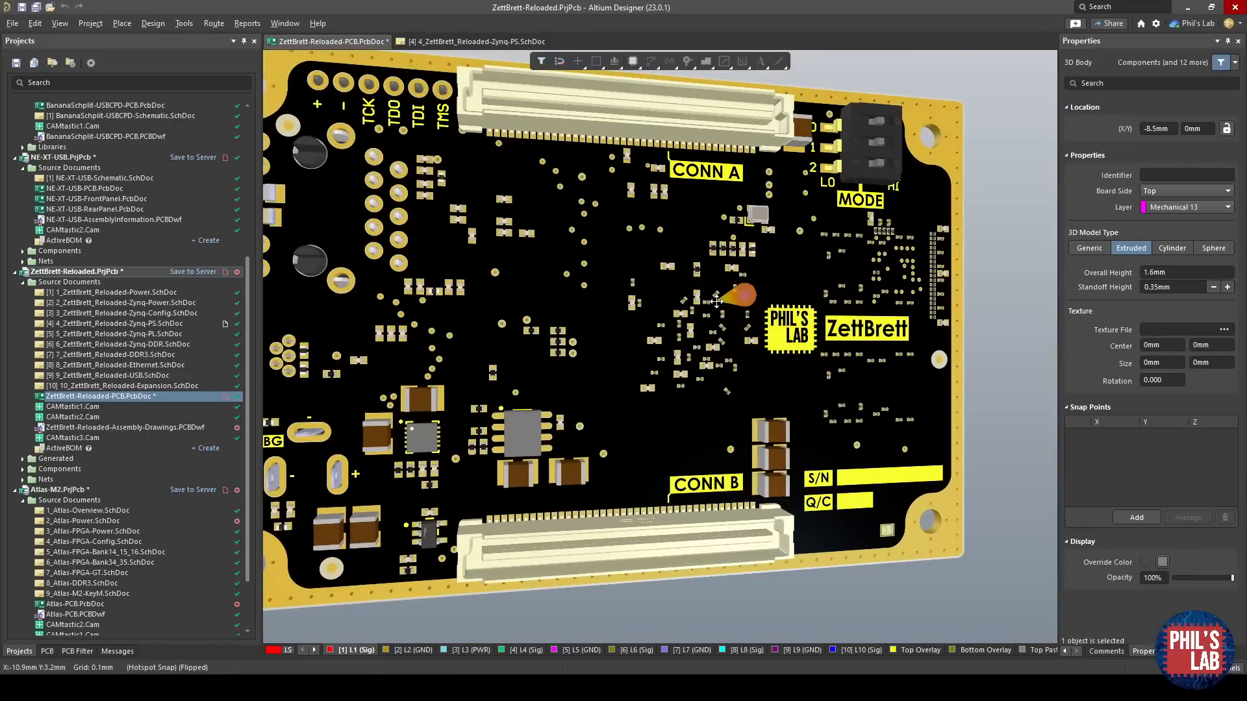
Return the ZettBrett PCB to 2D view, open the pick-and-place file setup and sort the components by Center-X(mm).
key(2)
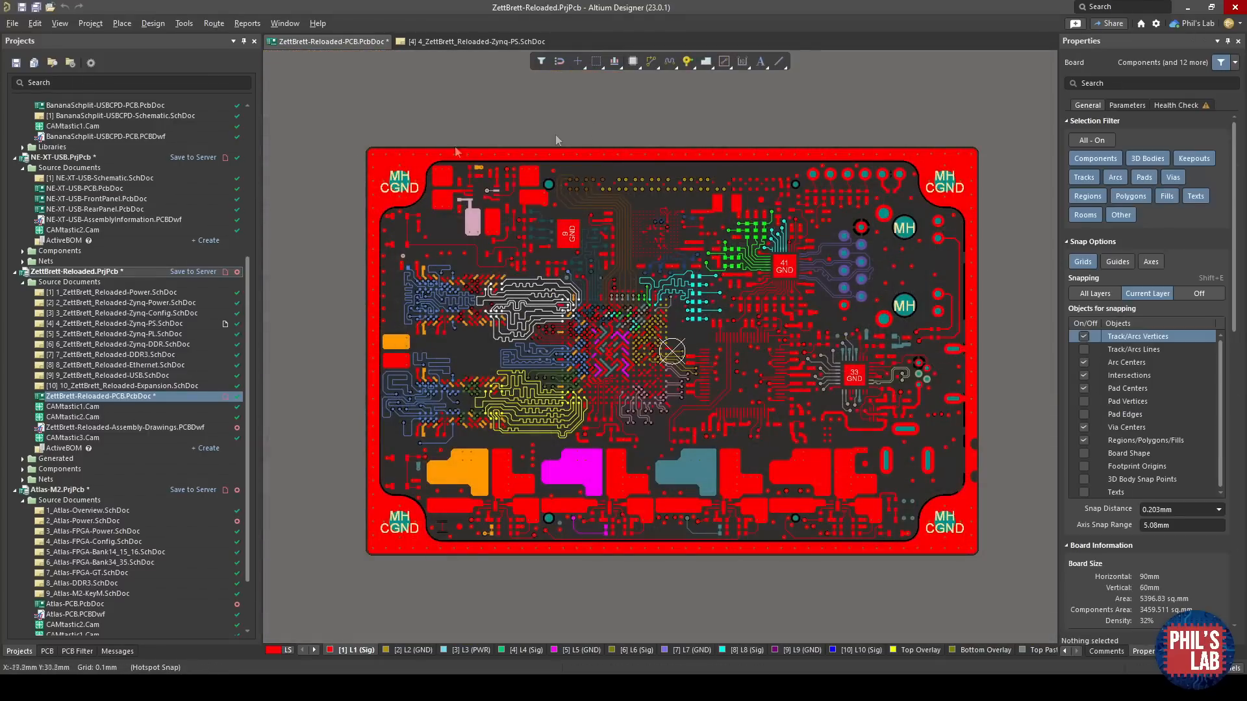
click(13, 23)
mouse_move(87, 338)
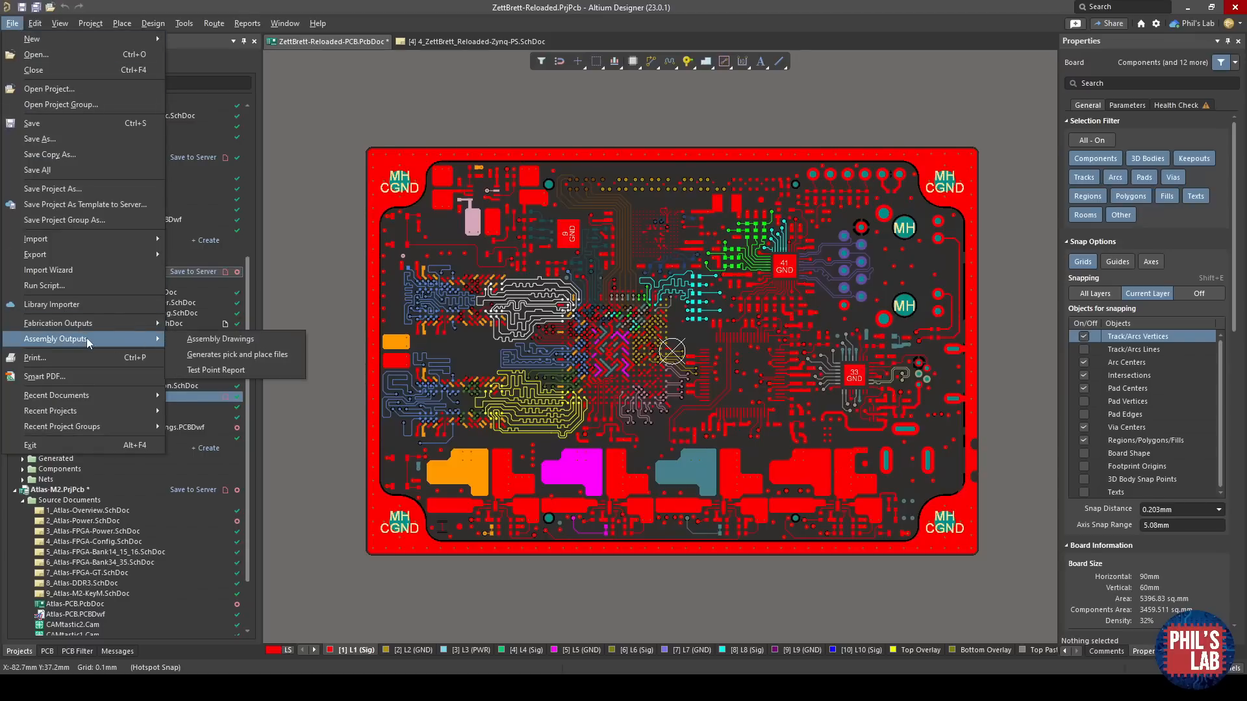
click(235, 354)
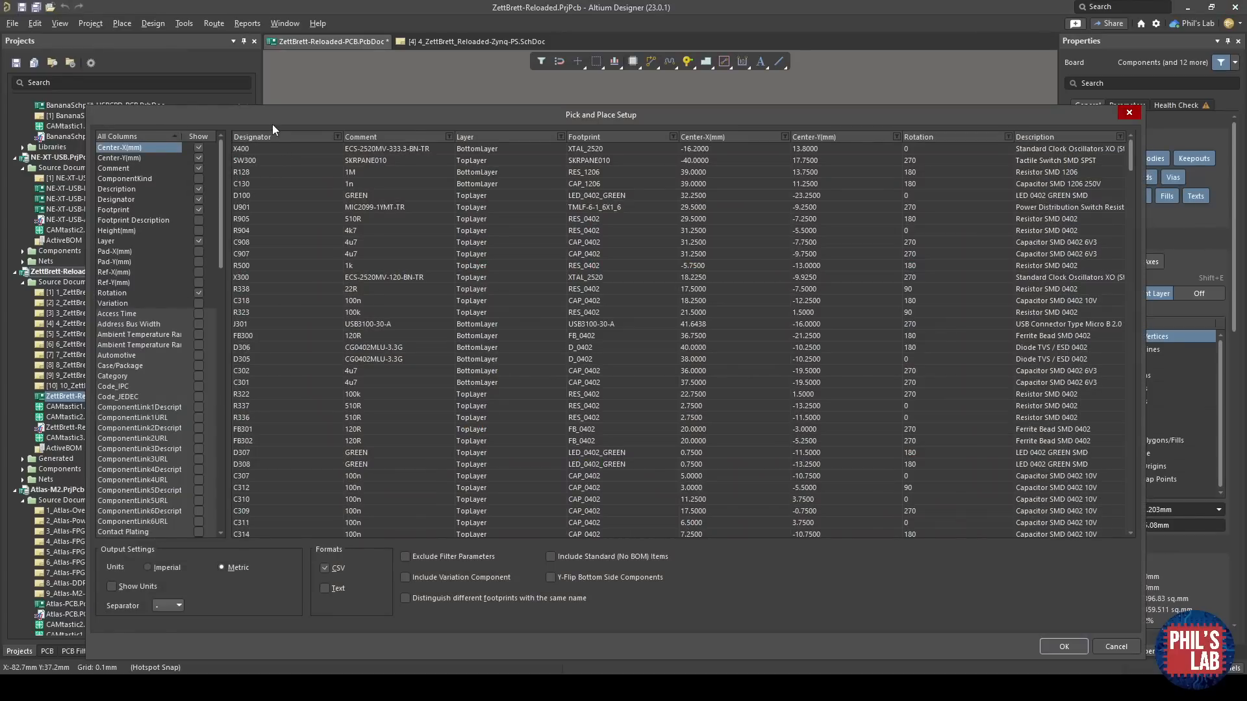
click(497, 131)
click(723, 135)
Review the component positions, rotations, comments and descriptions, and generate the pick-and-place file as CSV with metric units.
click(811, 156)
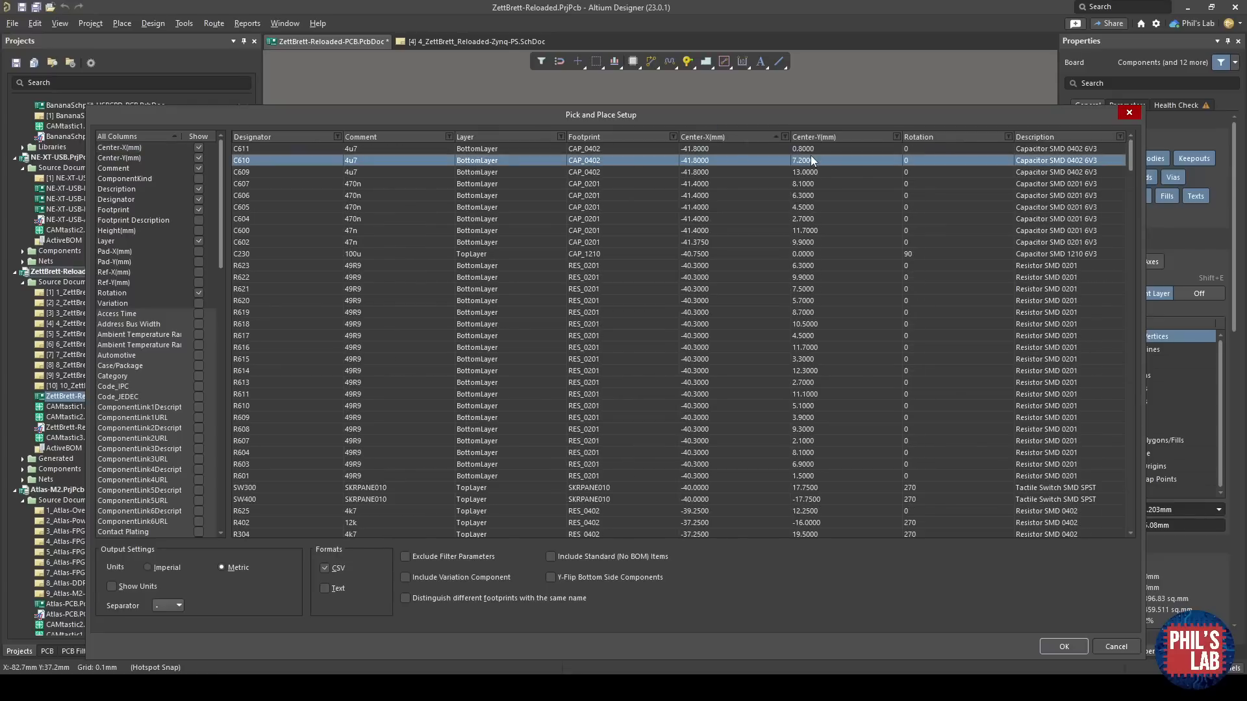
click(945, 167)
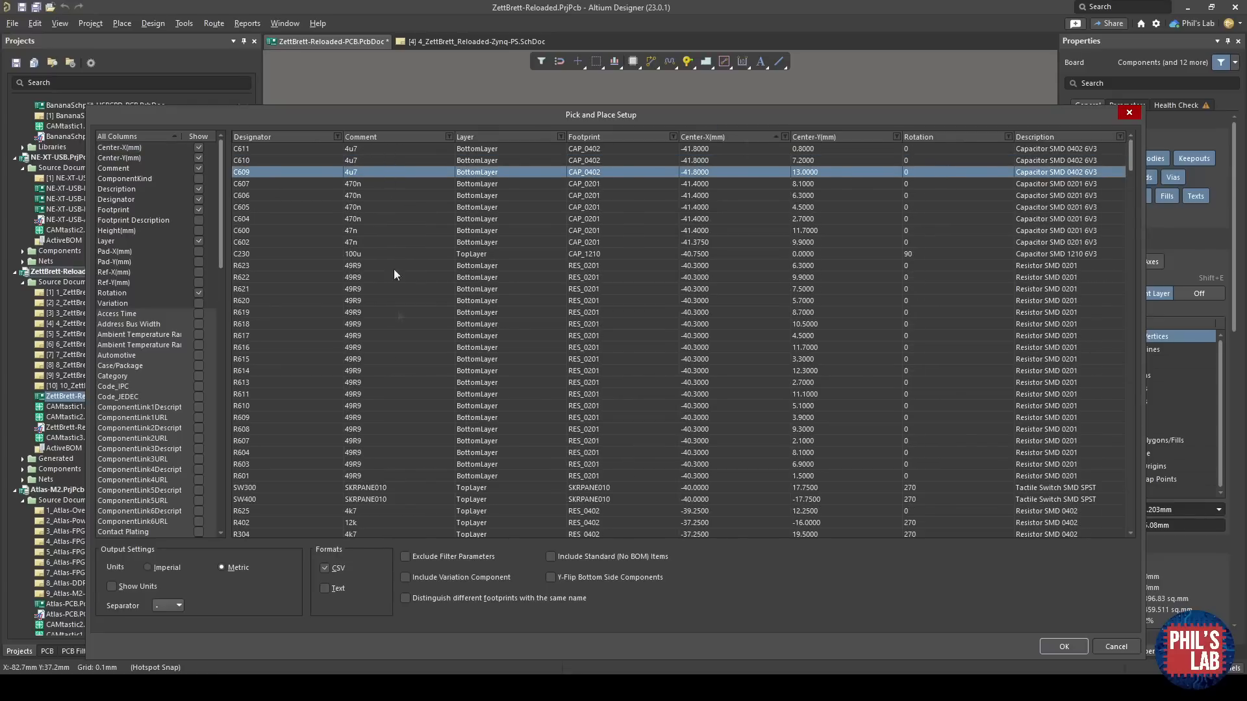
click(405, 208)
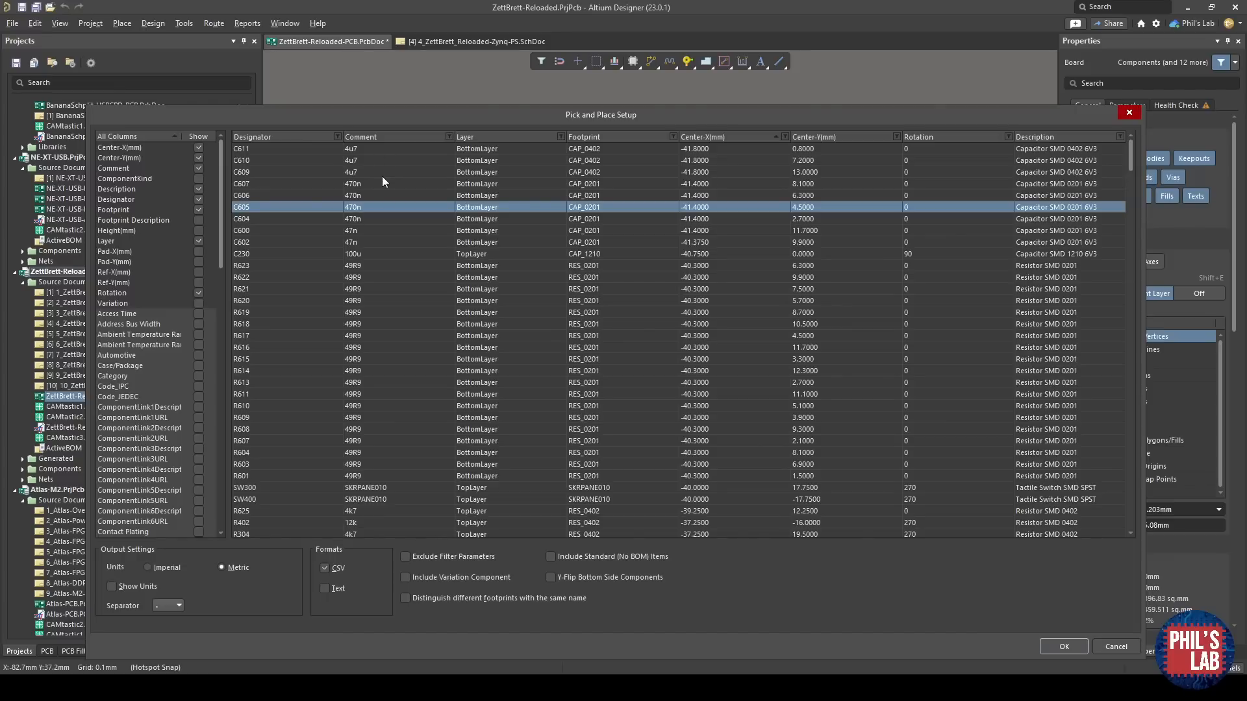
click(1085, 171)
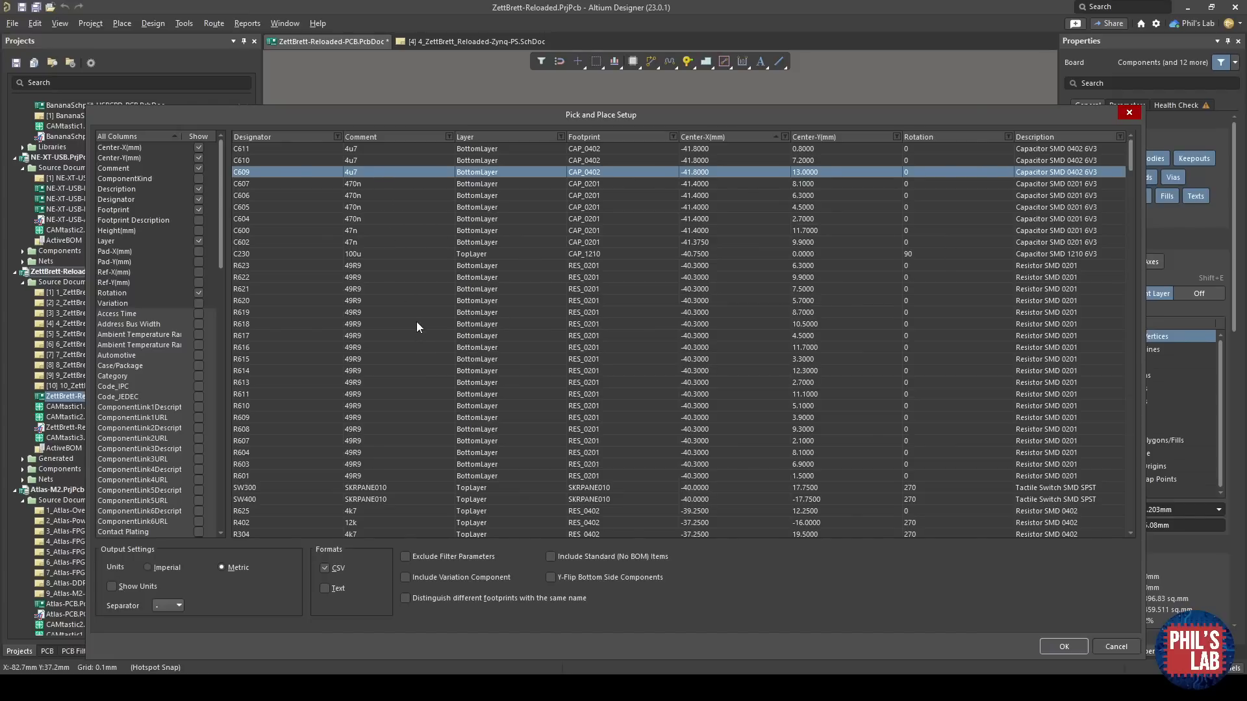
click(374, 219)
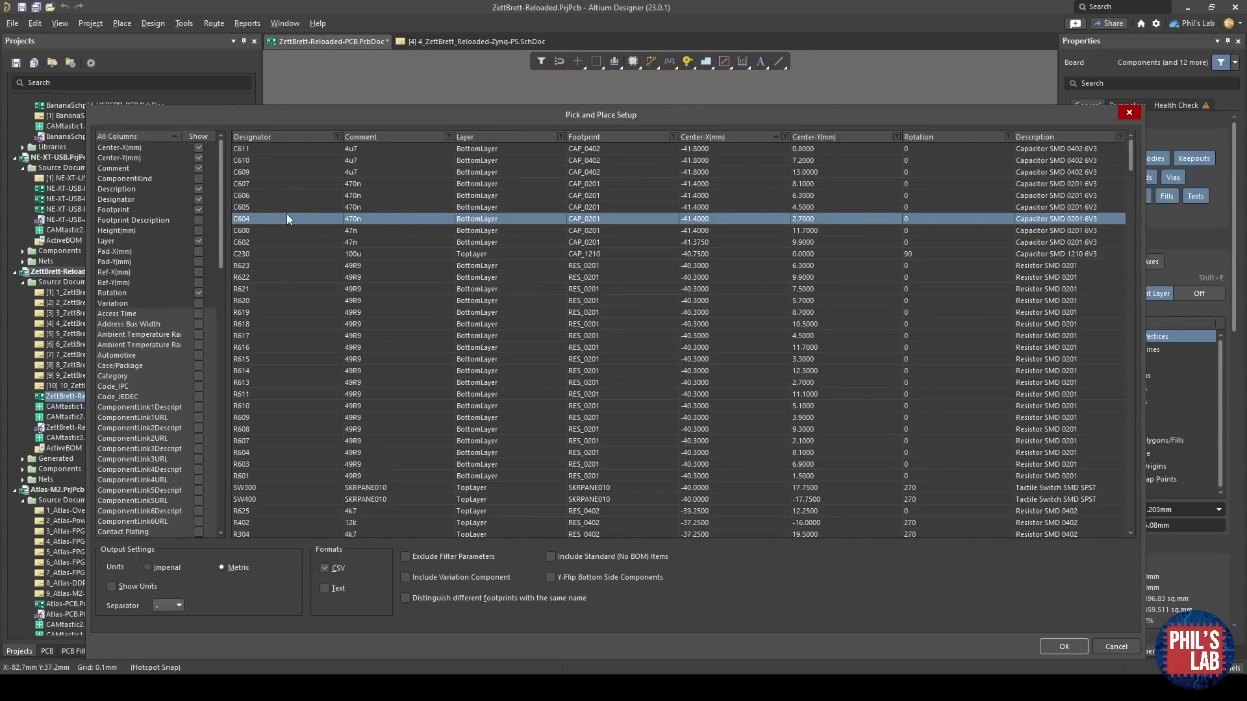
click(1046, 174)
click(1049, 187)
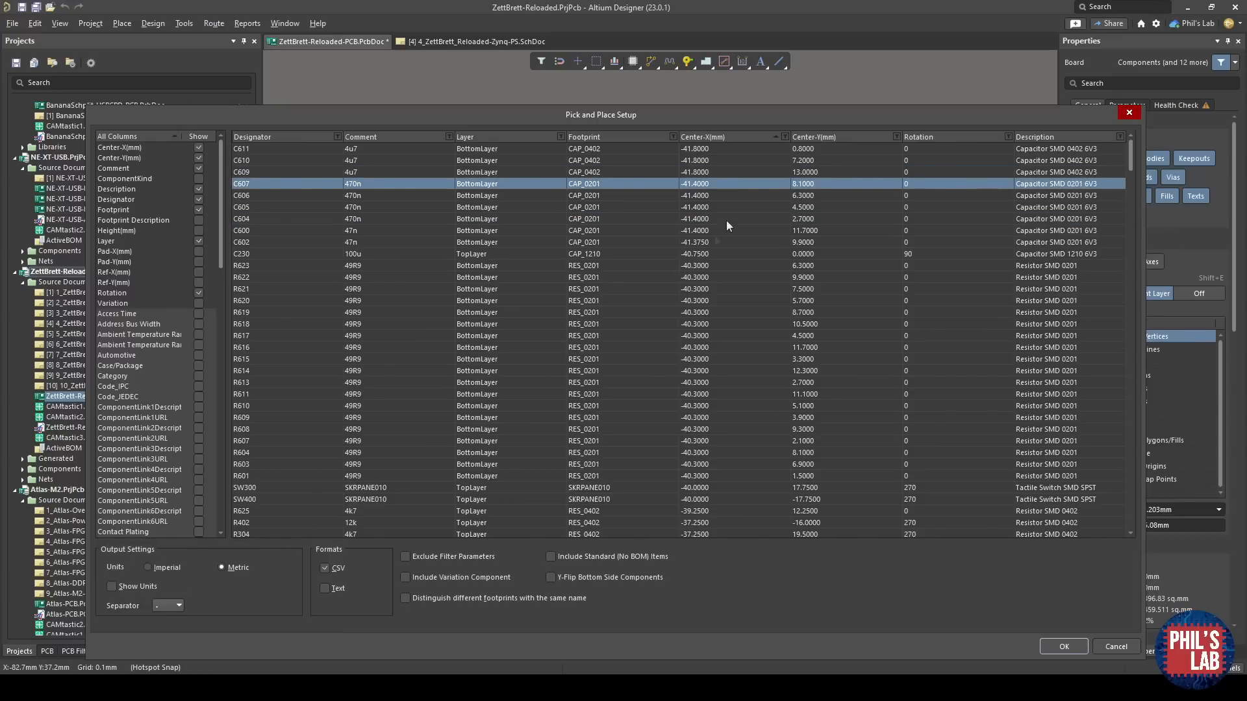
click(722, 160)
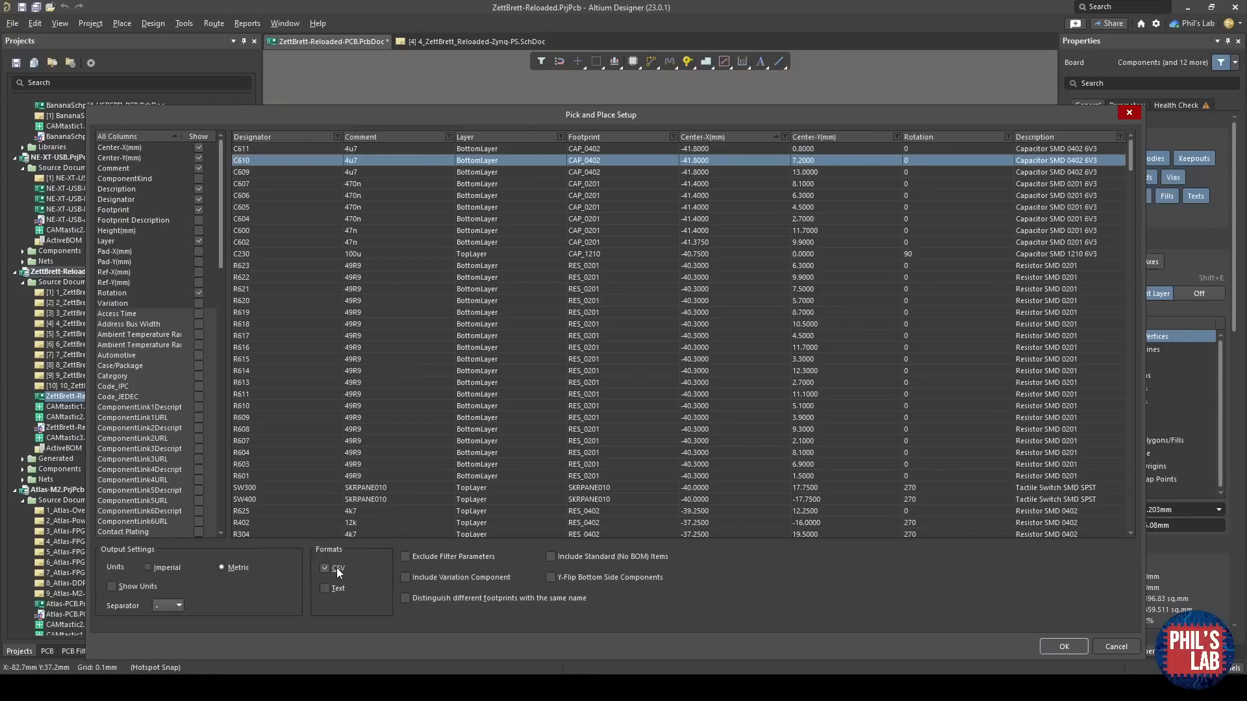
click(1063, 647)
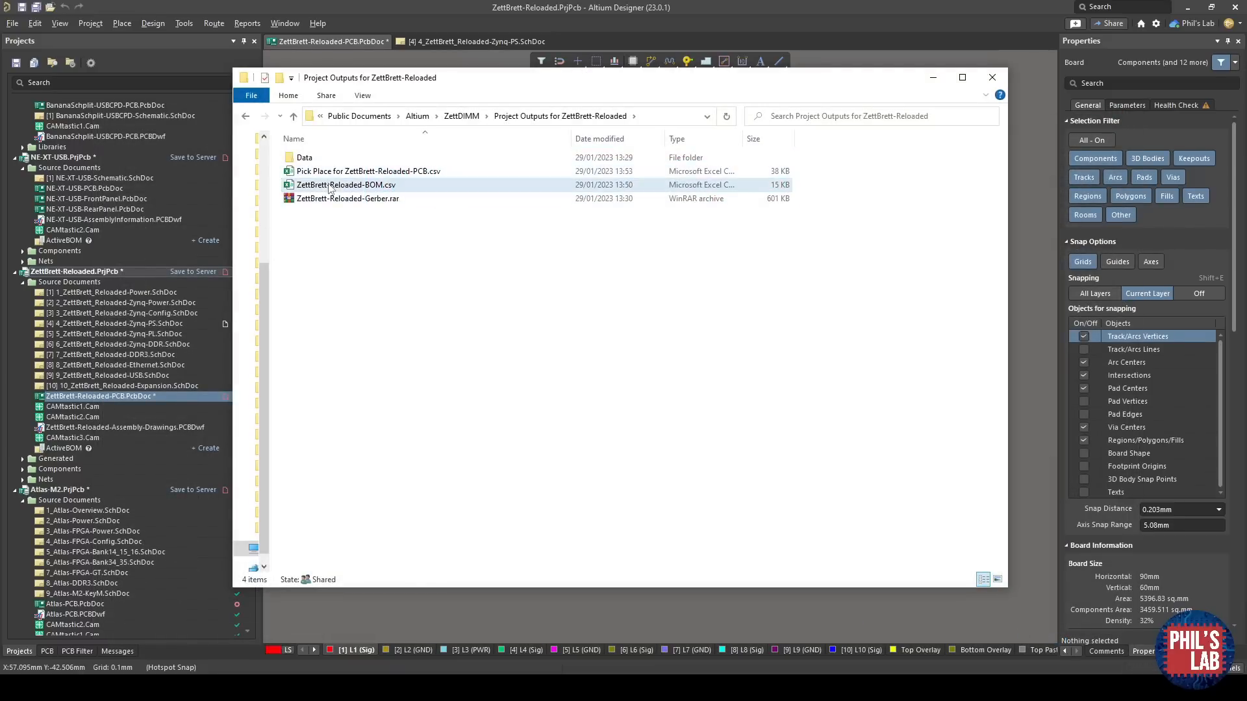
Rename the exported pick-and-place CSV in the ZettBrett project outputs folder as ZettBrett-Reloaded-CPL.
click(389, 174)
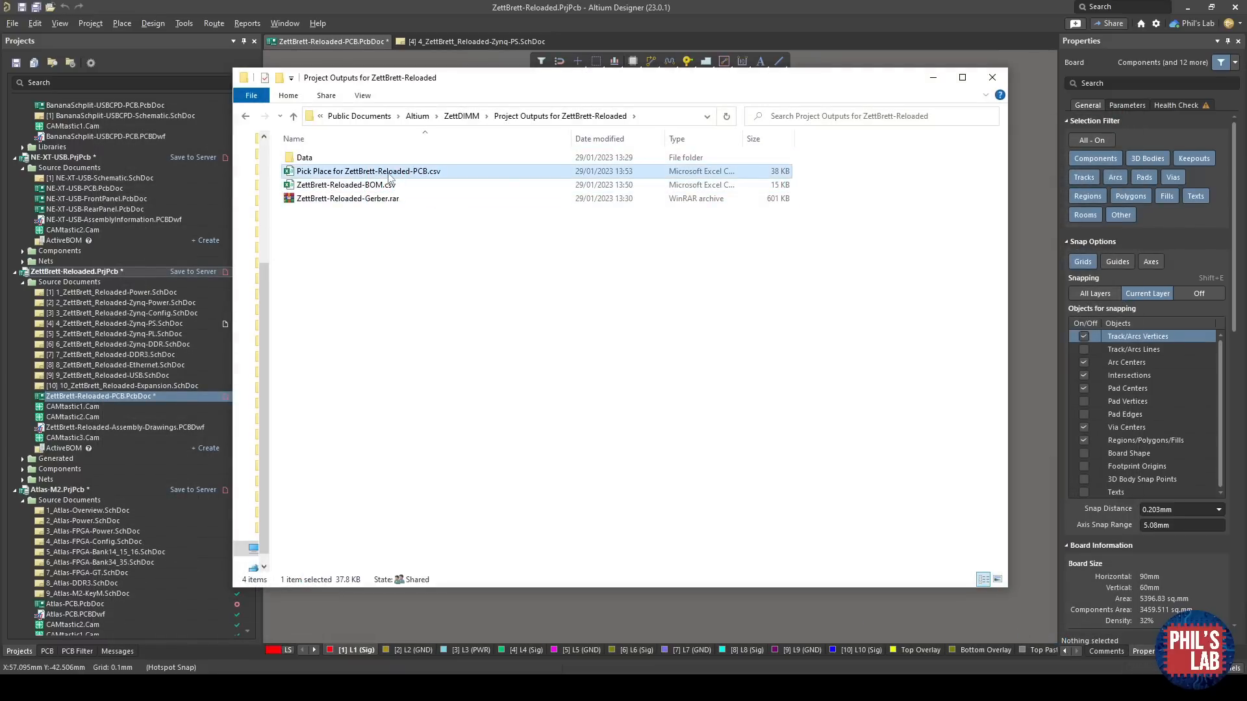
key(F2)
text(ZettBrett-Reloaded-CPL)
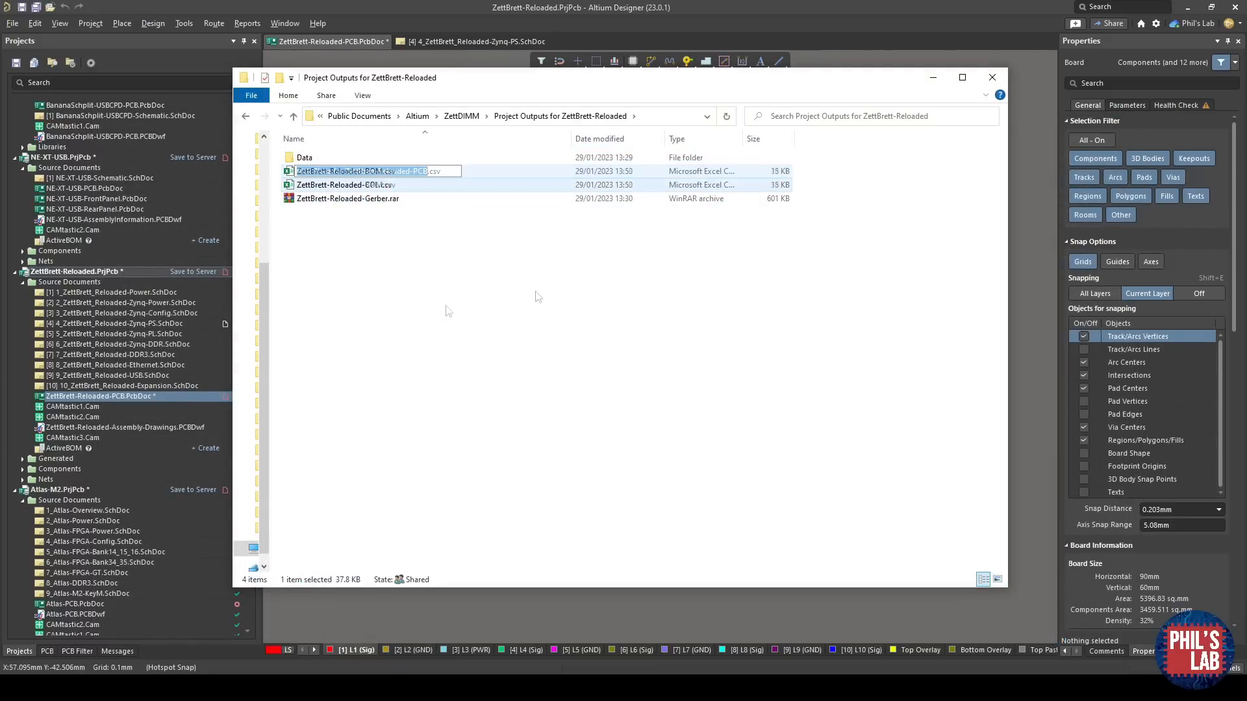
click(535, 292)
Open ZettBrett-Reloaded-CPL.csv in Excel and look through the designators, comments, X/Y centres and rotations of the listed components.
click(368, 186)
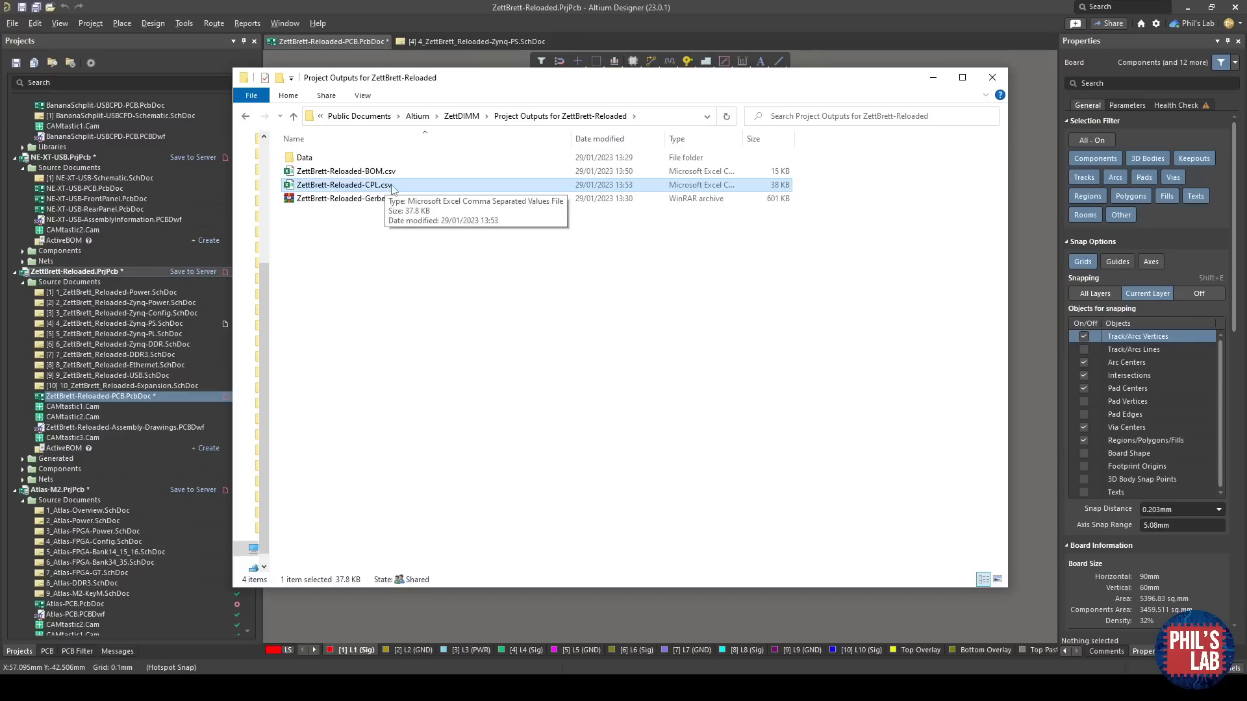
double_click(392, 187)
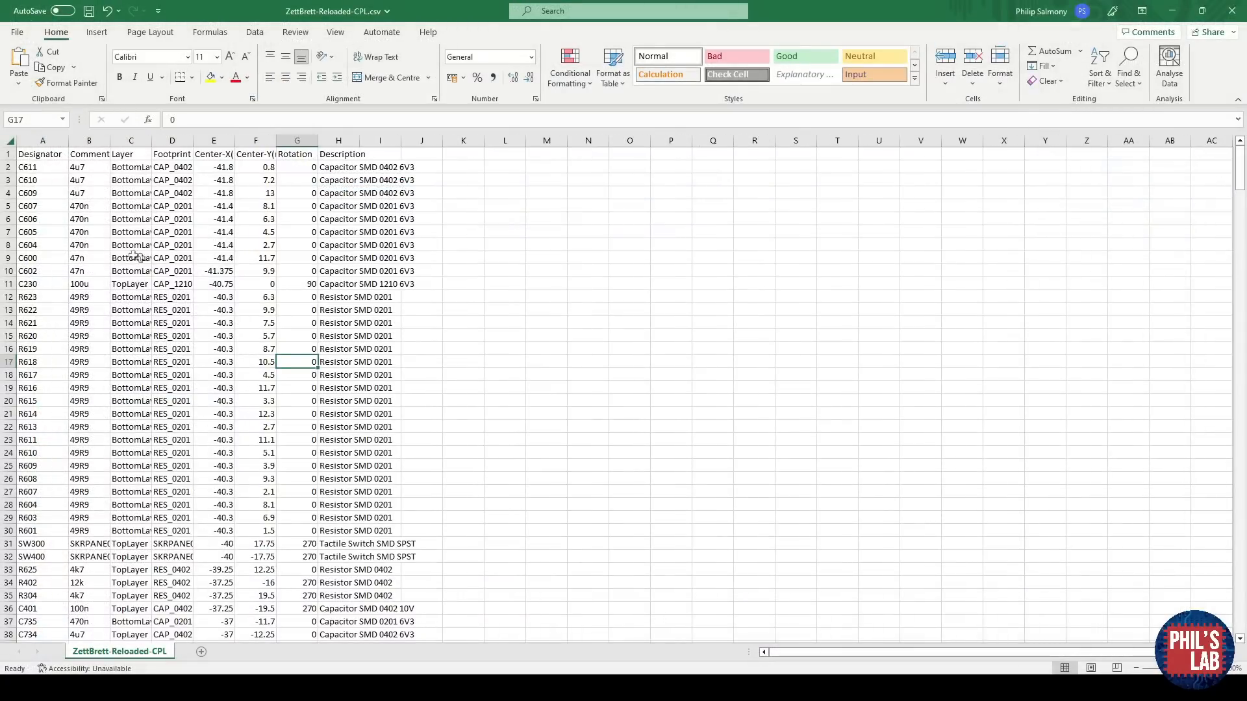
click(29, 180)
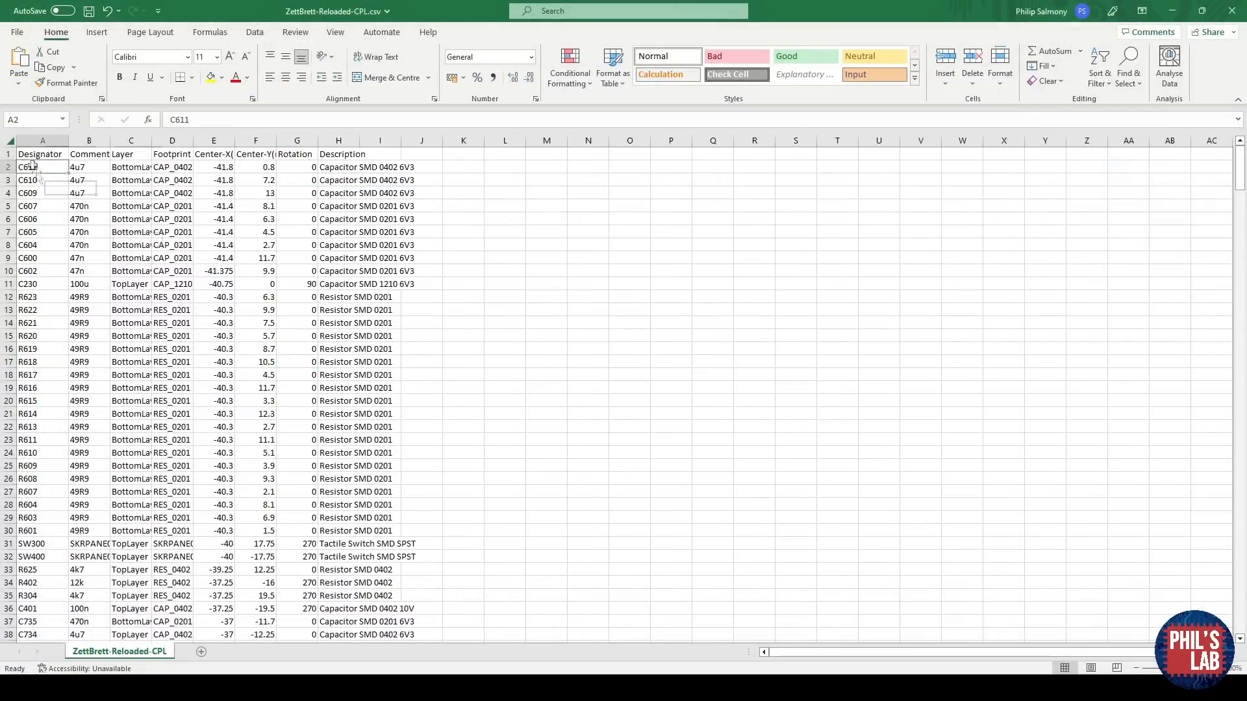
scroll(123, 450, down, 15)
scroll(123, 450, down, 20)
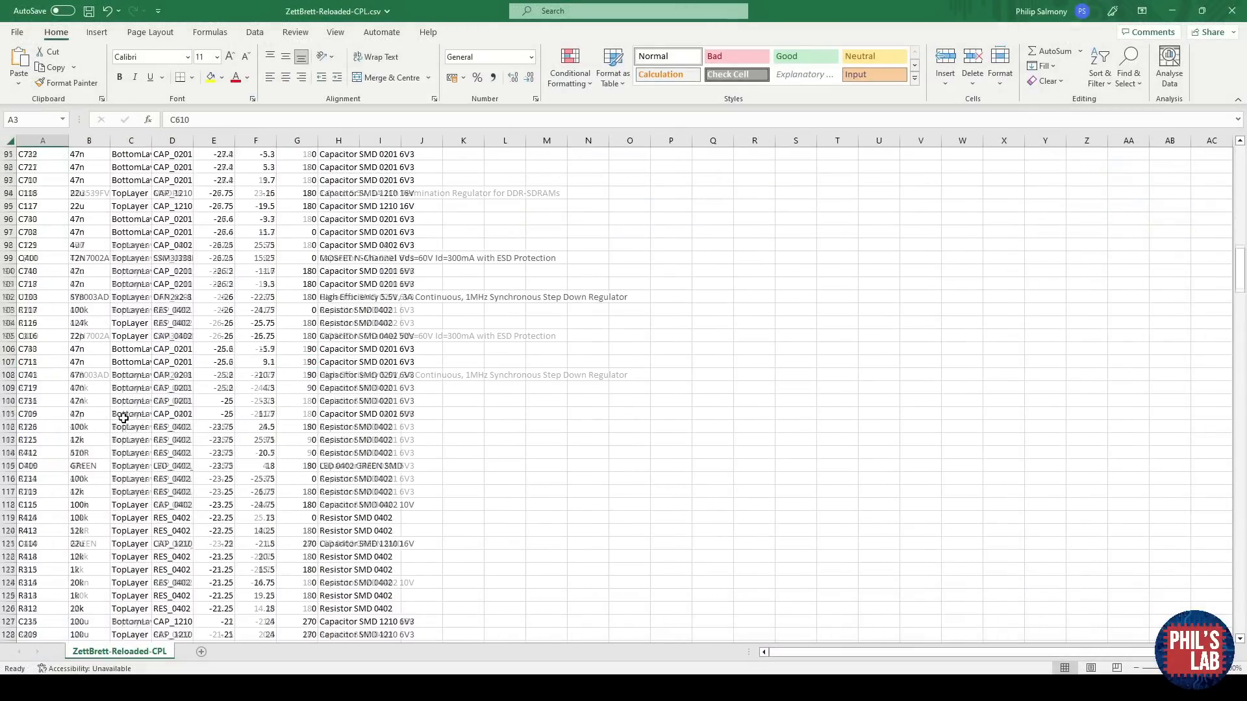
click(91, 387)
click(222, 362)
click(260, 362)
click(294, 362)
scroll(294, 362, down, 20)
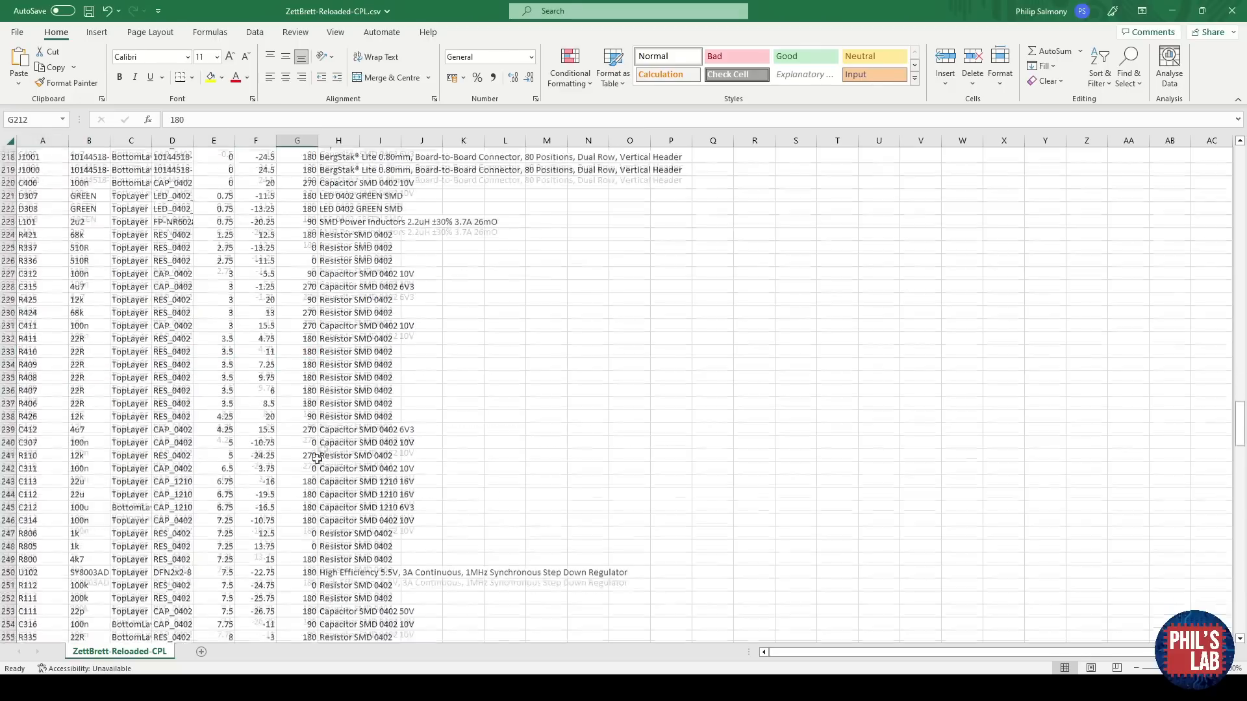
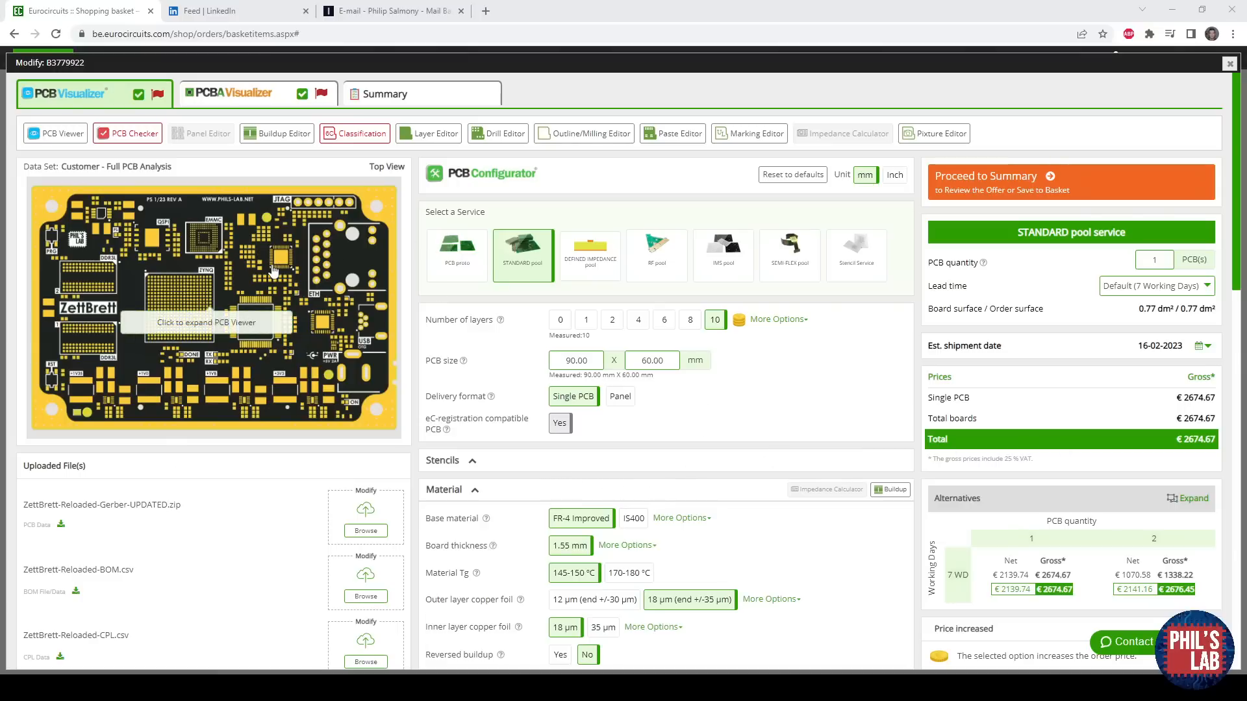
Switch to the Eurocircuits order in the browser, open the CPL Editor of PCBA Visualizer and inspect resistor R902's placement on its pads.
click(256, 95)
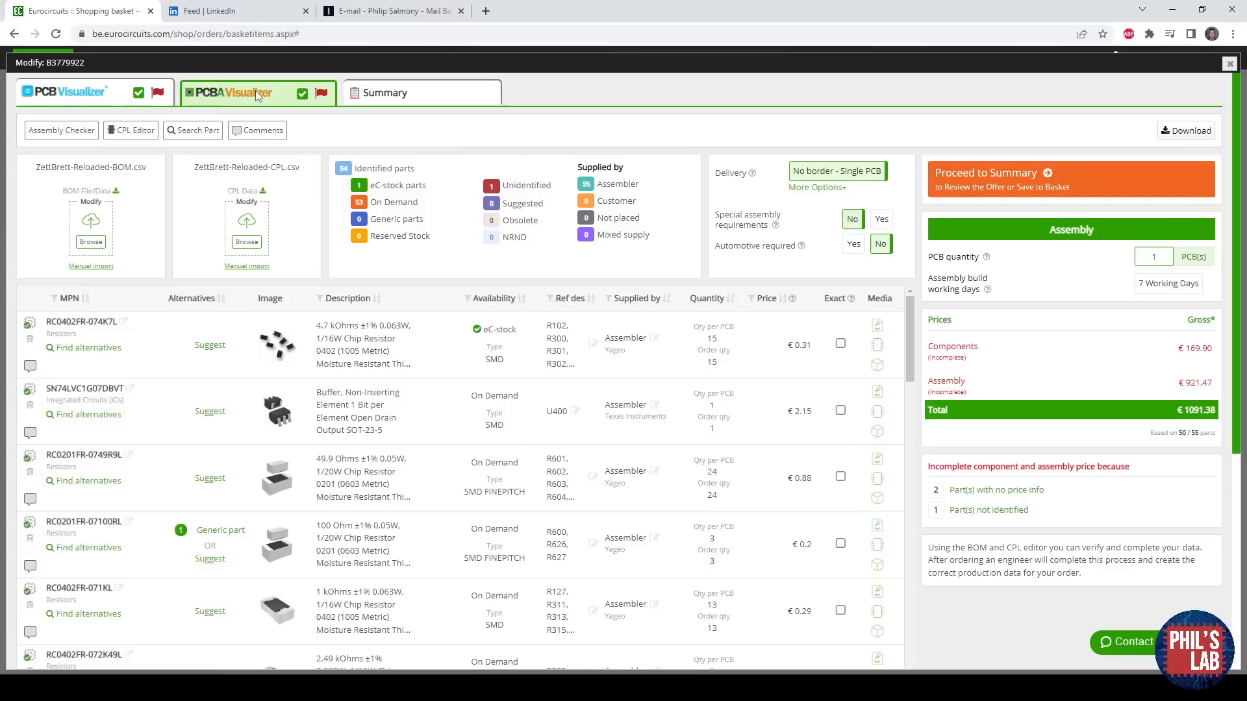
click(142, 130)
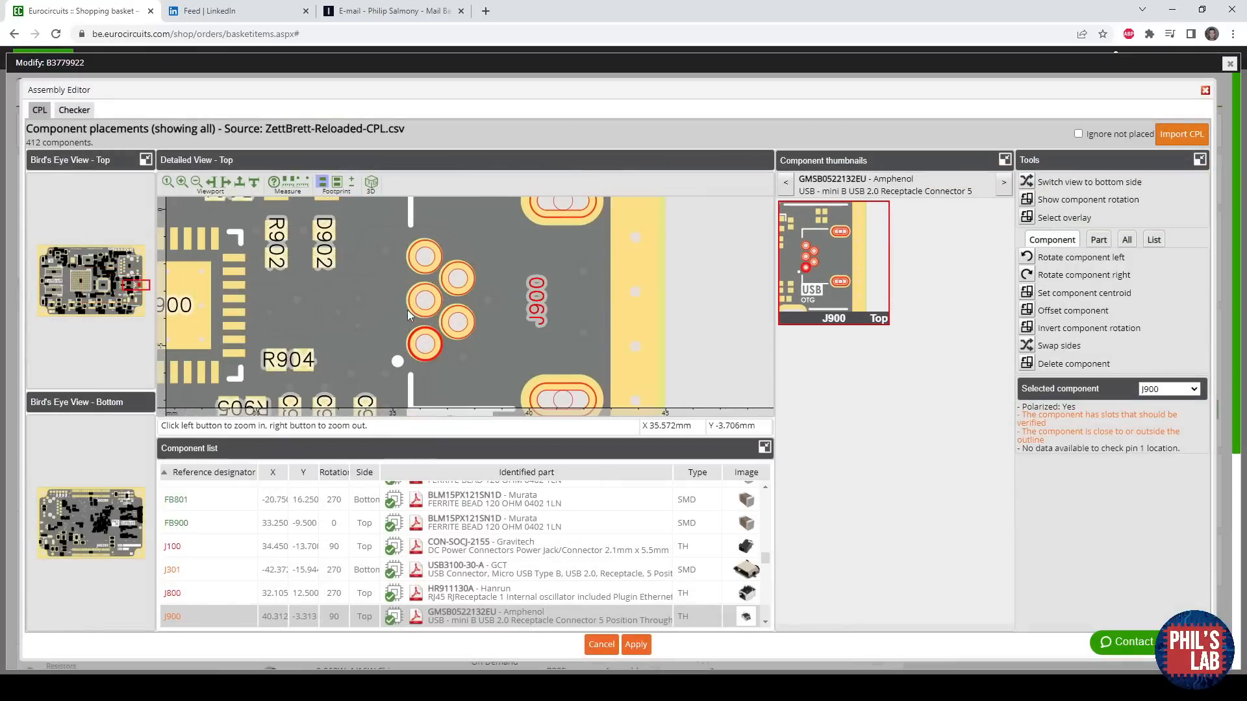
drag(307, 286, 494, 305)
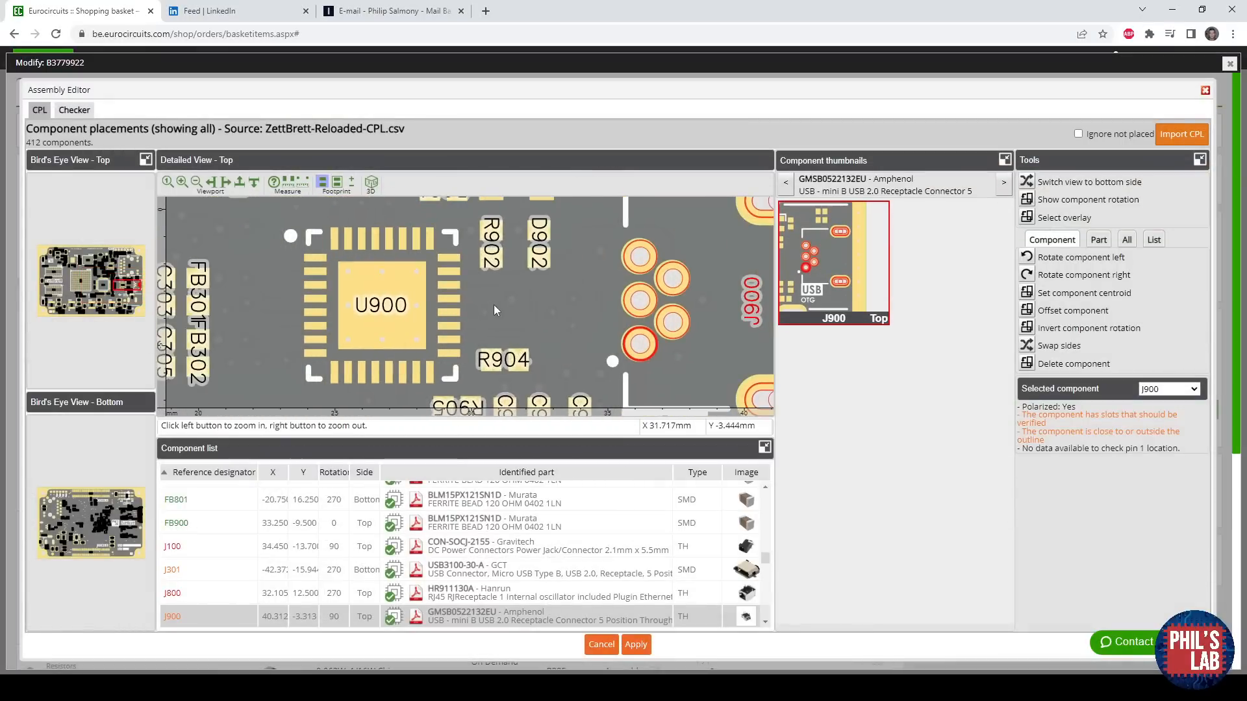
click(492, 253)
scroll(493, 273, up, 3)
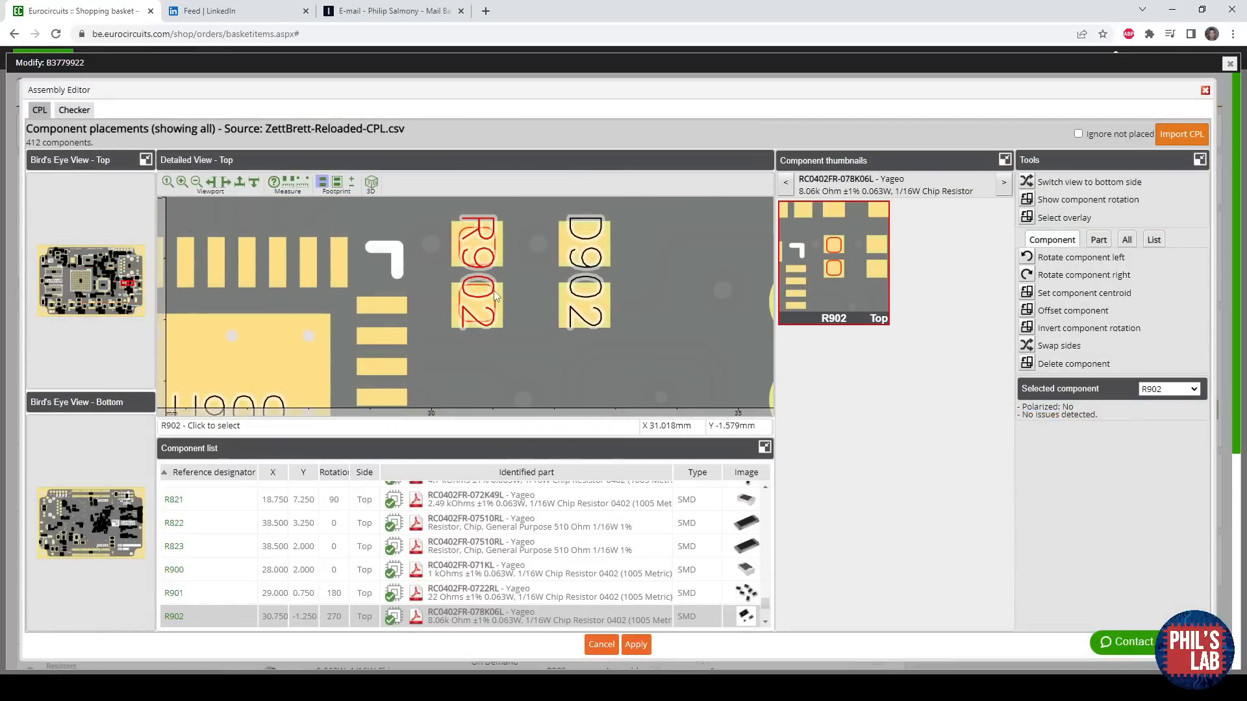
scroll(493, 294, up, 2)
scroll(448, 293, up, 2)
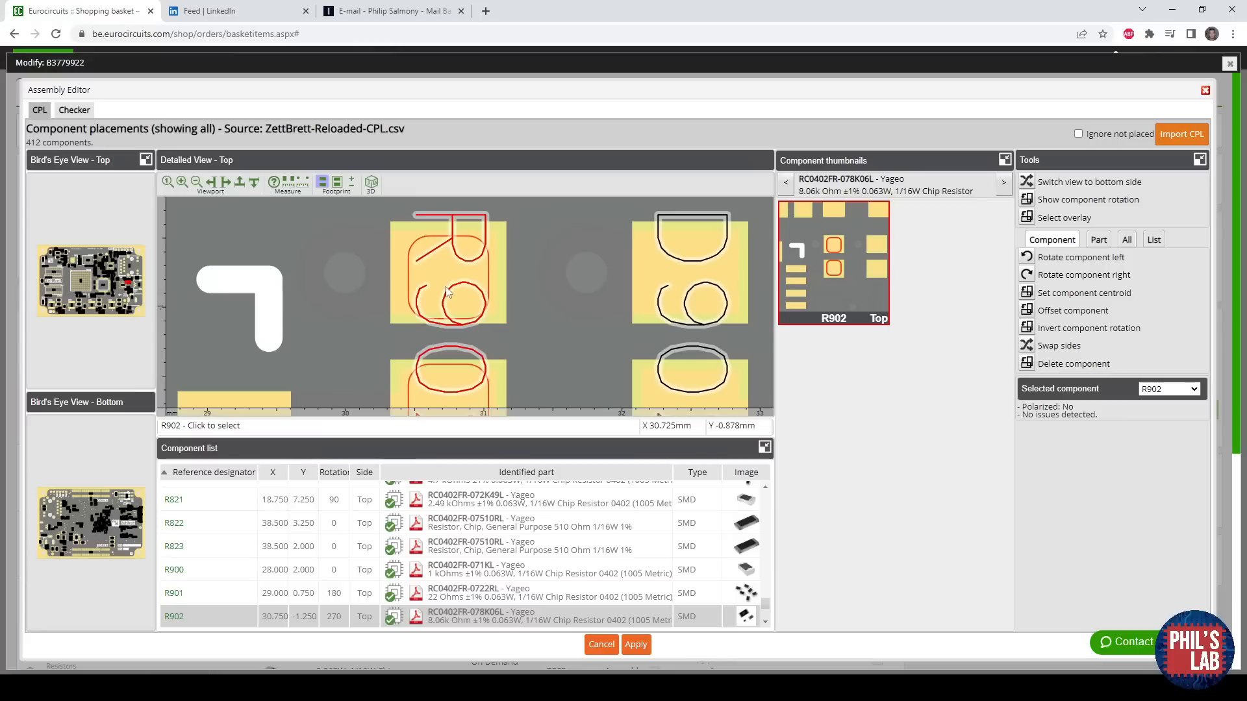
scroll(395, 287, down, 2)
scroll(326, 356, down, 2)
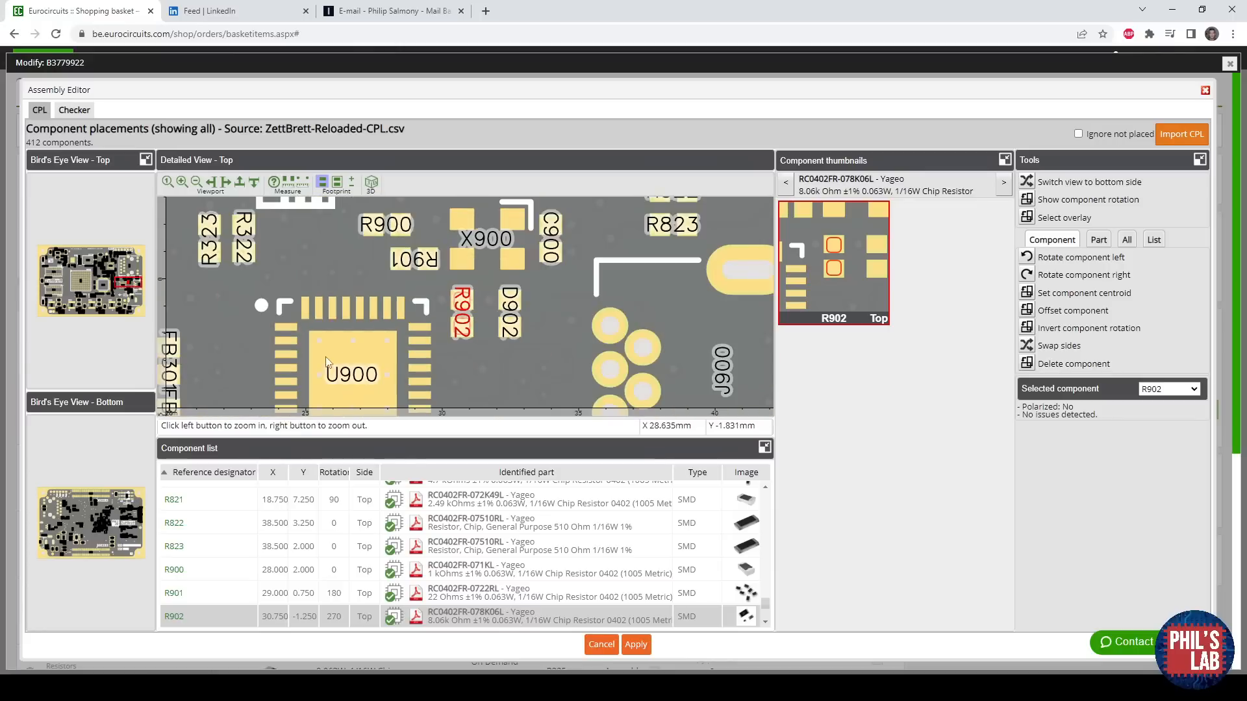
Check how the USB transceiver U900 and the USB connector J900 are placed on their footprints, including the pin 1 marking.
drag(325, 357, 326, 302)
click(357, 302)
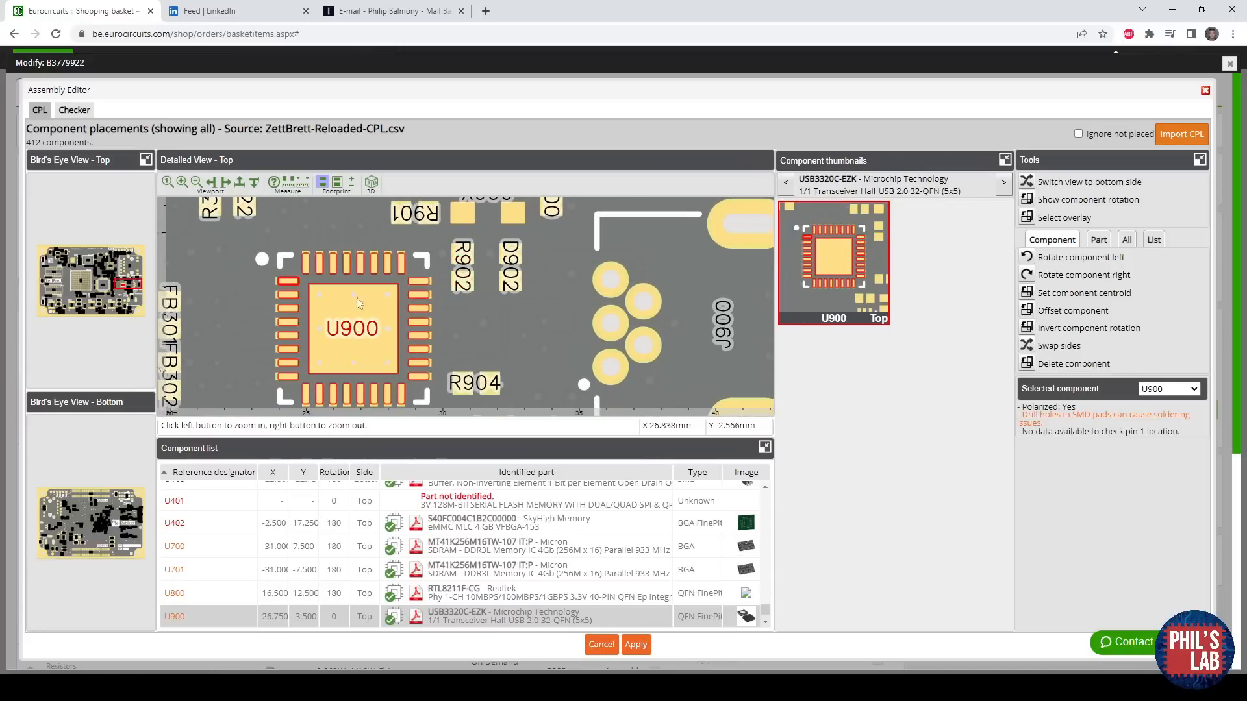
scroll(326, 301, up, 2)
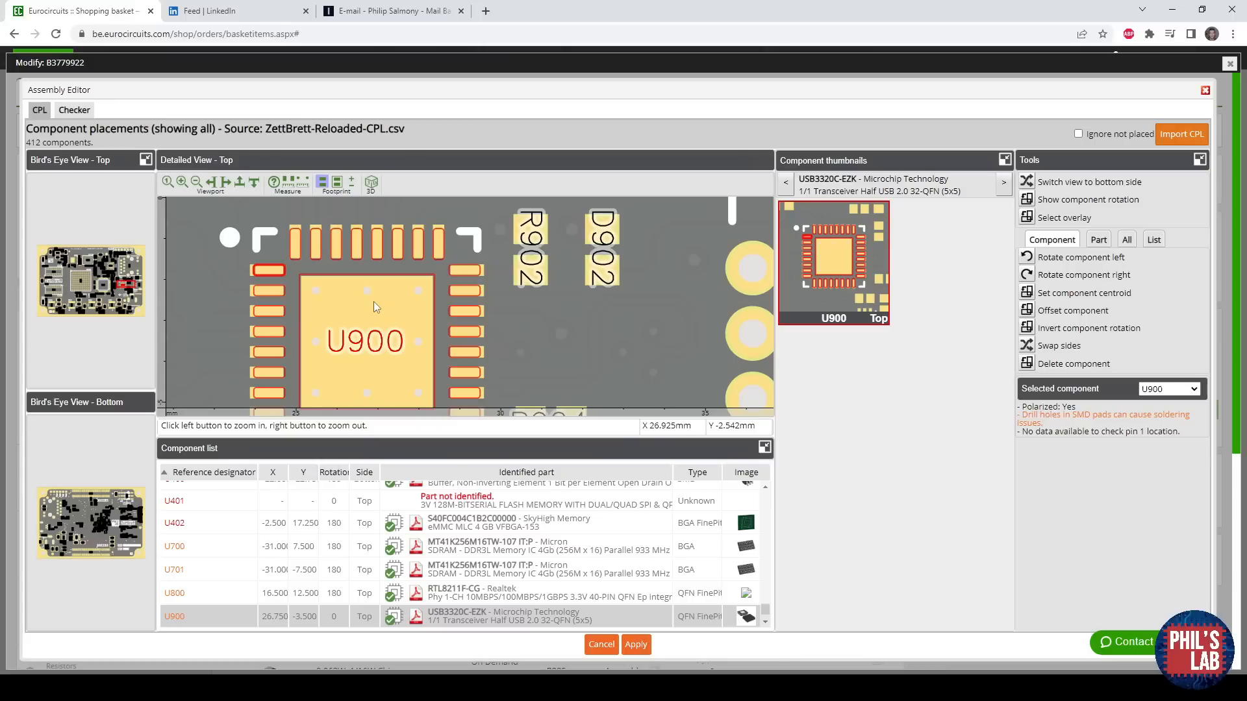
drag(646, 308, 505, 310)
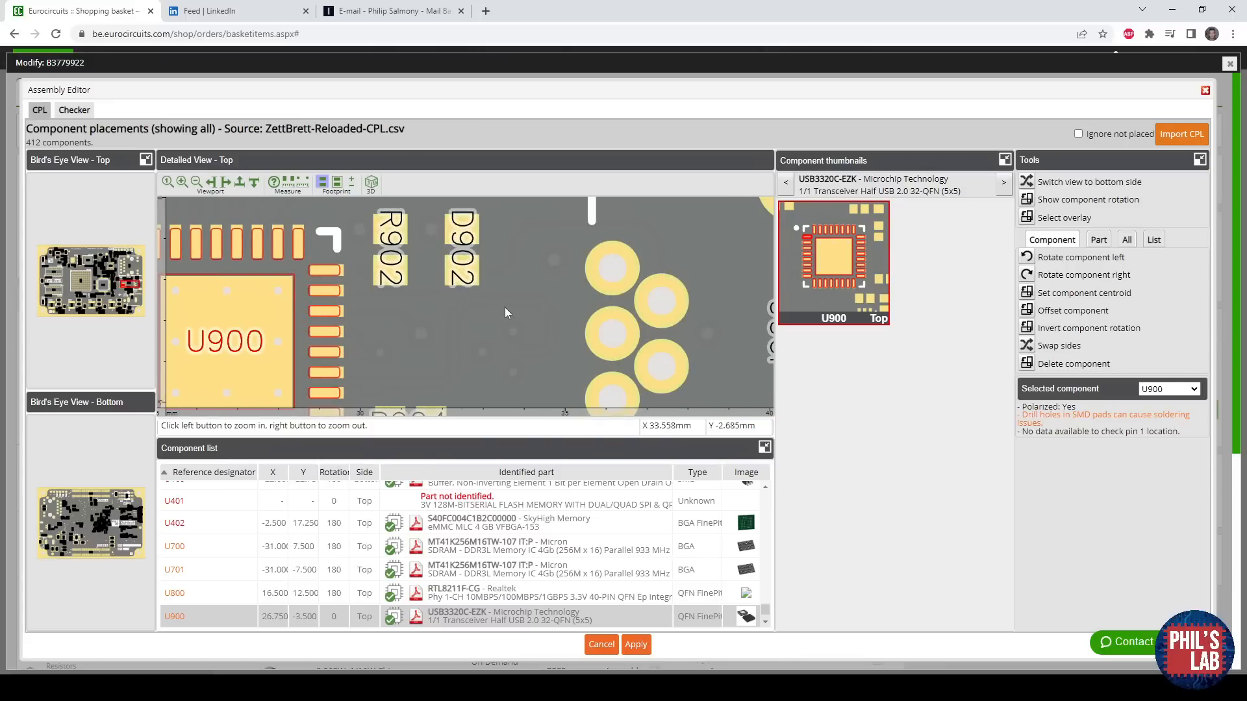
scroll(505, 309, down, 2)
click(576, 309)
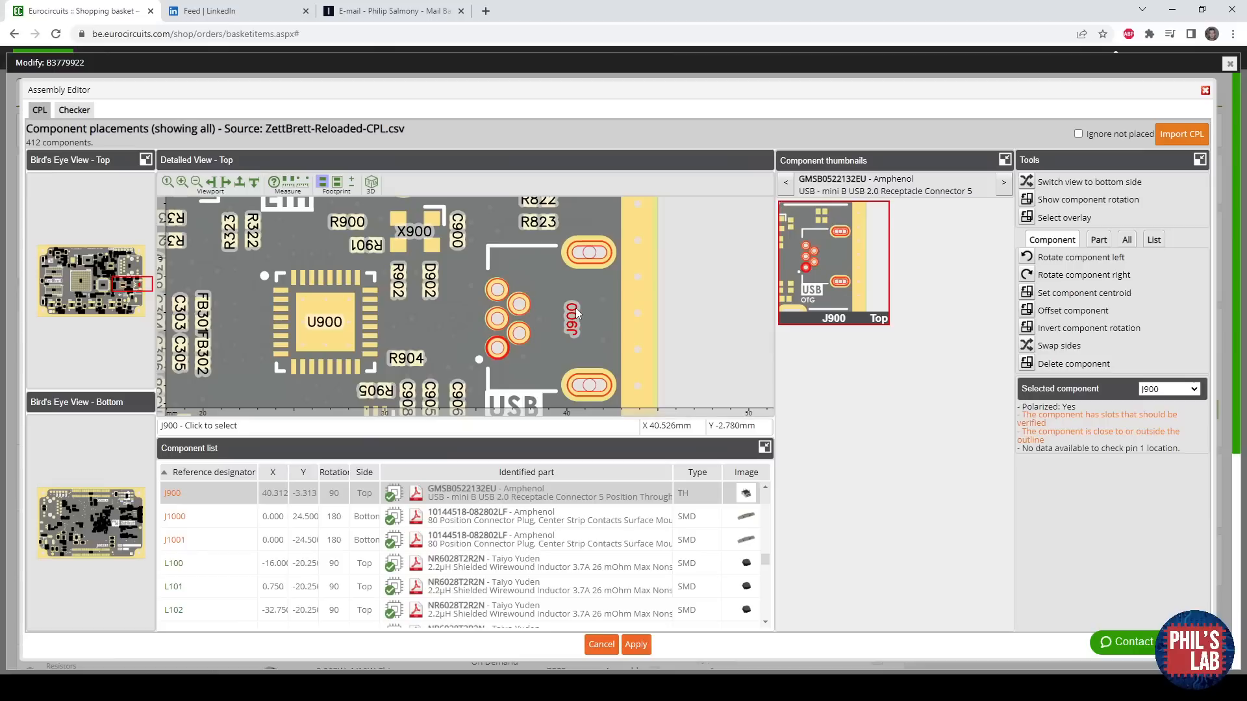
Examine the Zynq chip U200's pad alignment and pin 1 corner, and check the placement of the DDR3L memory U701.
scroll(574, 308, up, 2)
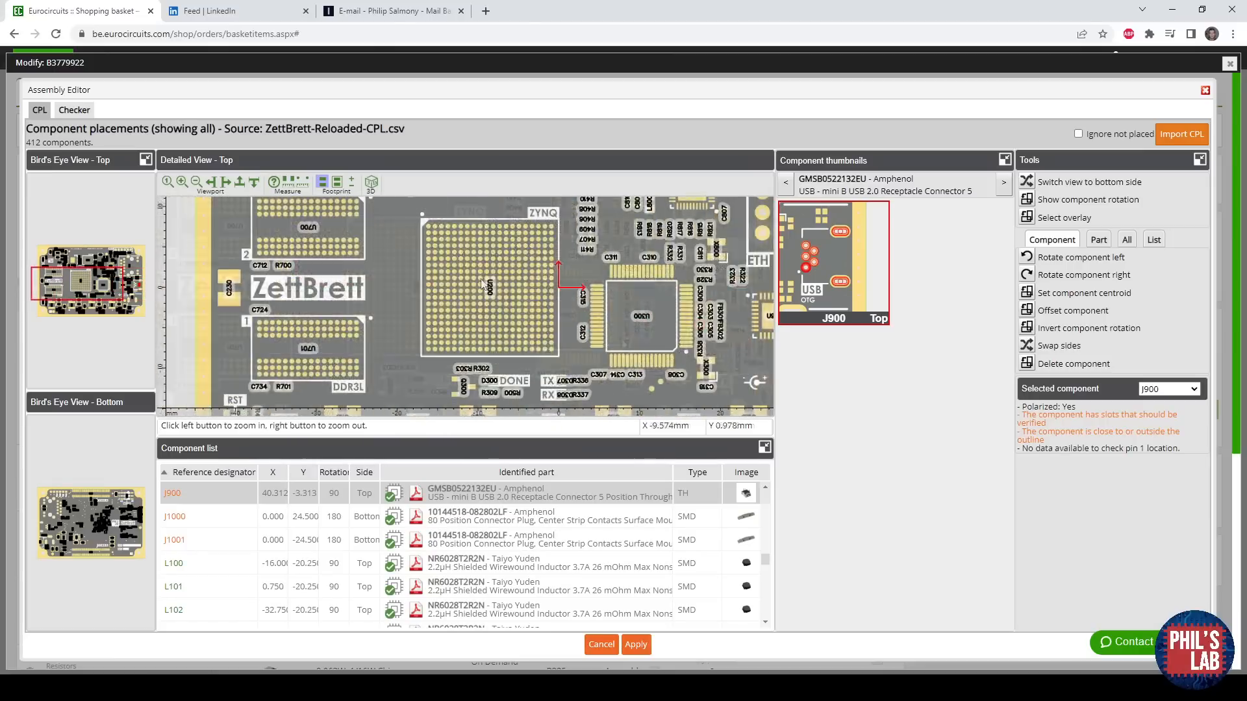
scroll(481, 283, up, 2)
click(426, 321)
scroll(426, 320, up, 2)
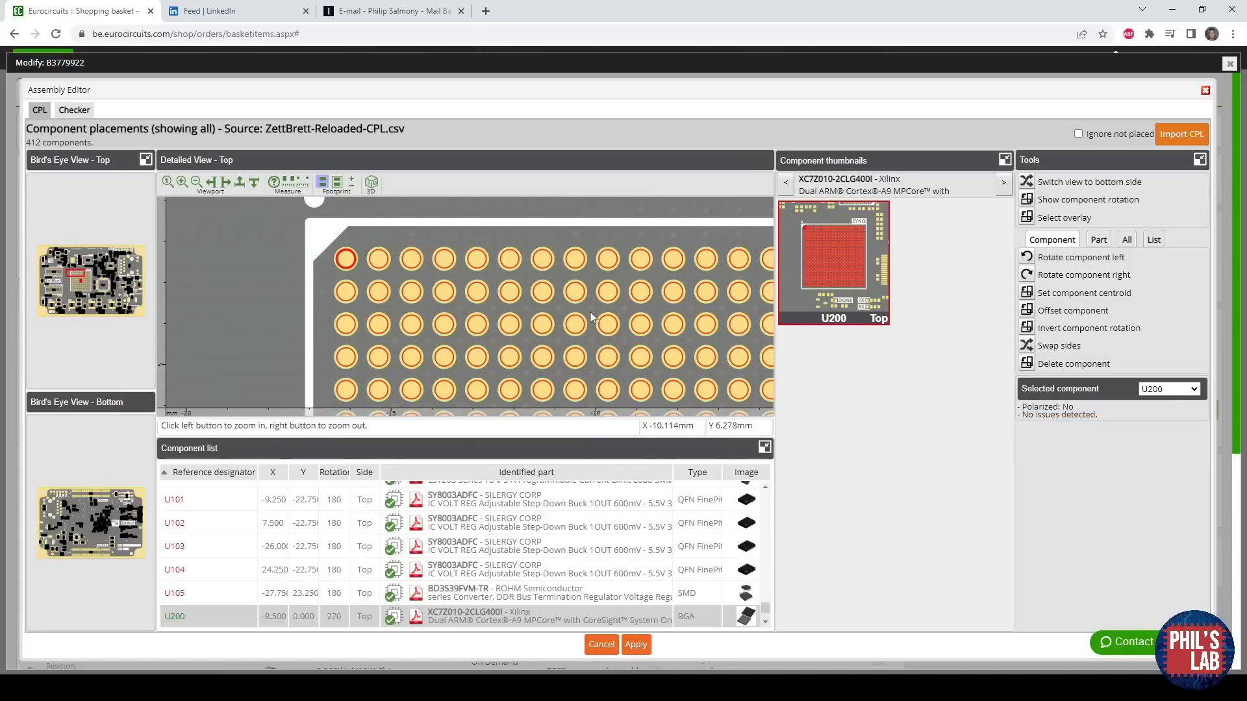
scroll(592, 318, down, 3)
scroll(476, 259, up, 3)
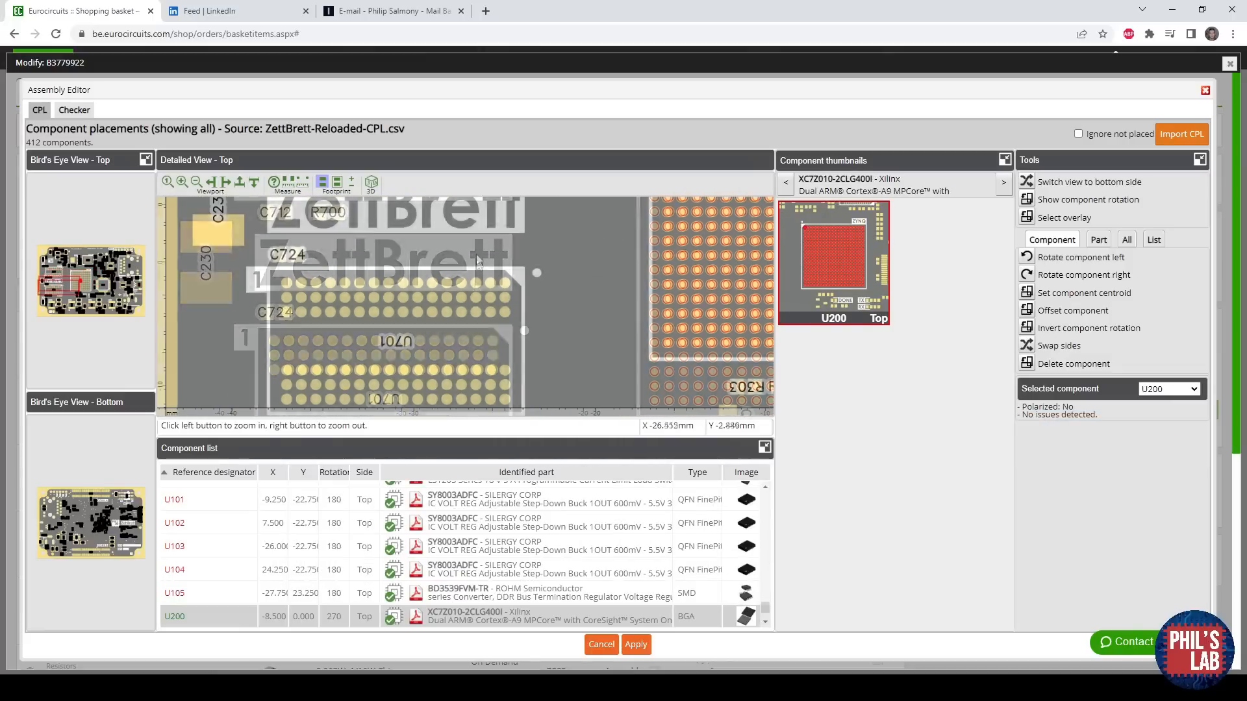
click(395, 328)
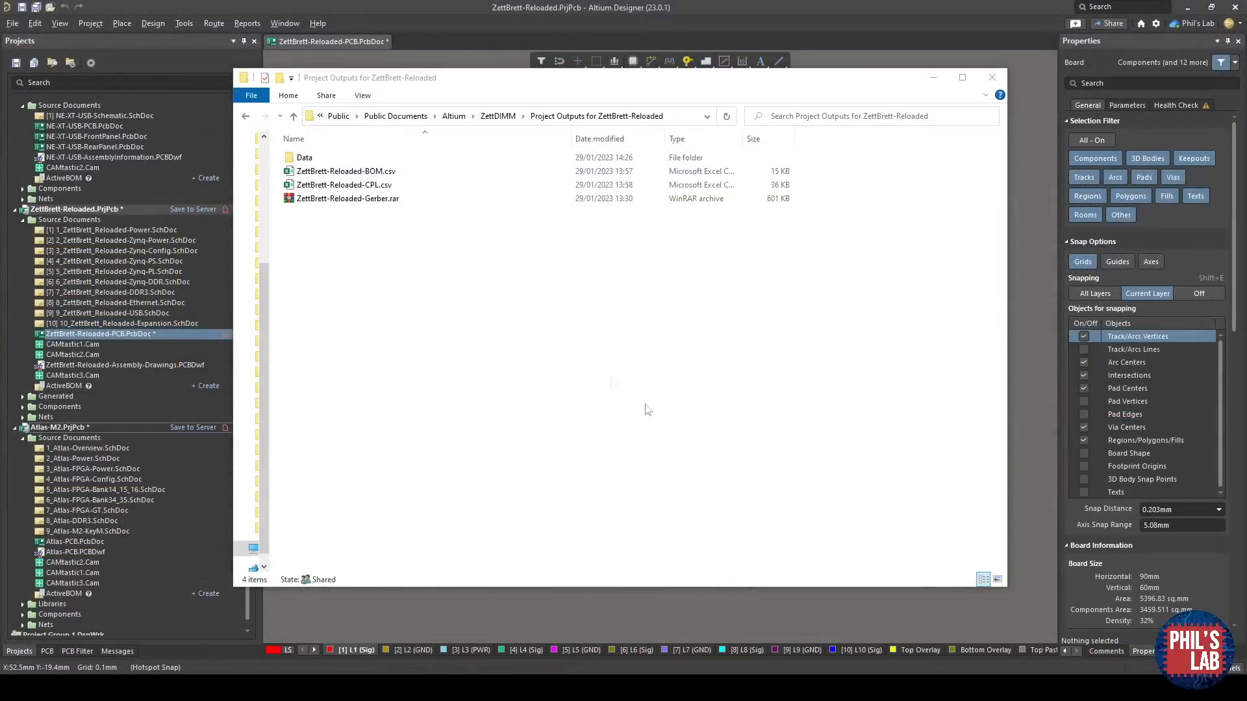
Go through the Gerber archive, BOM and CPL files in the Project Outputs for ZettBrett-Reloaded folder.
click(380, 200)
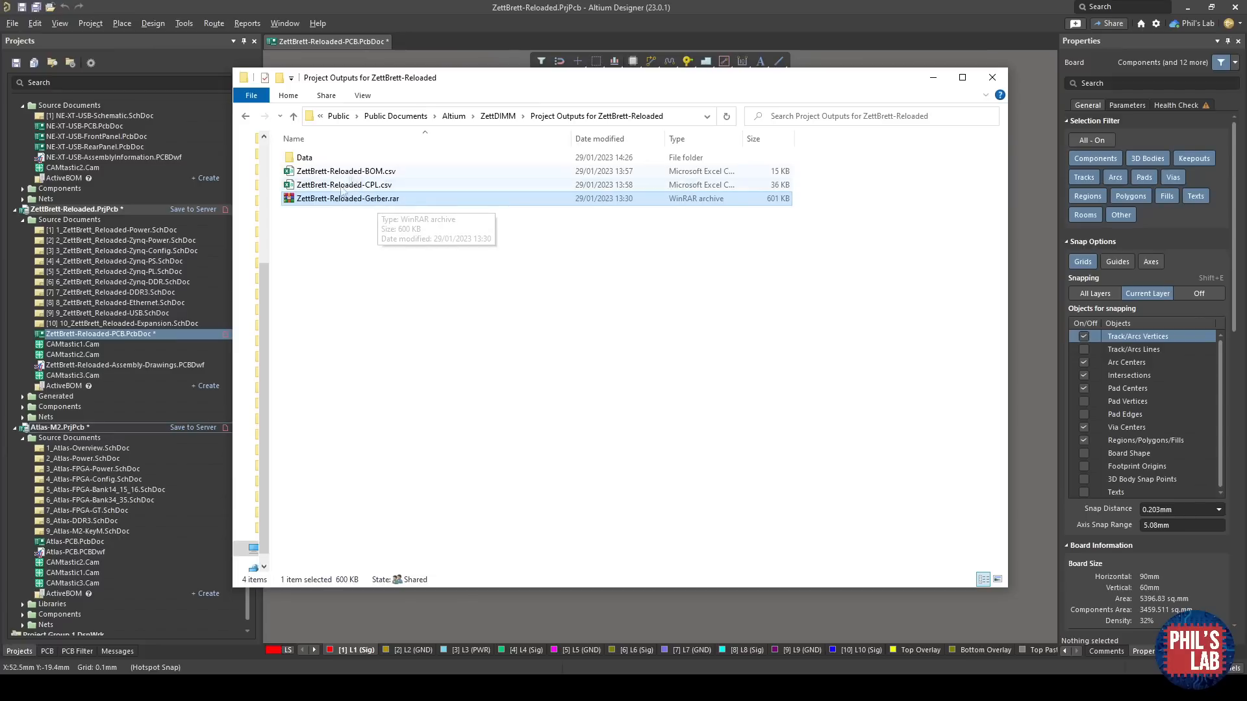
click(363, 175)
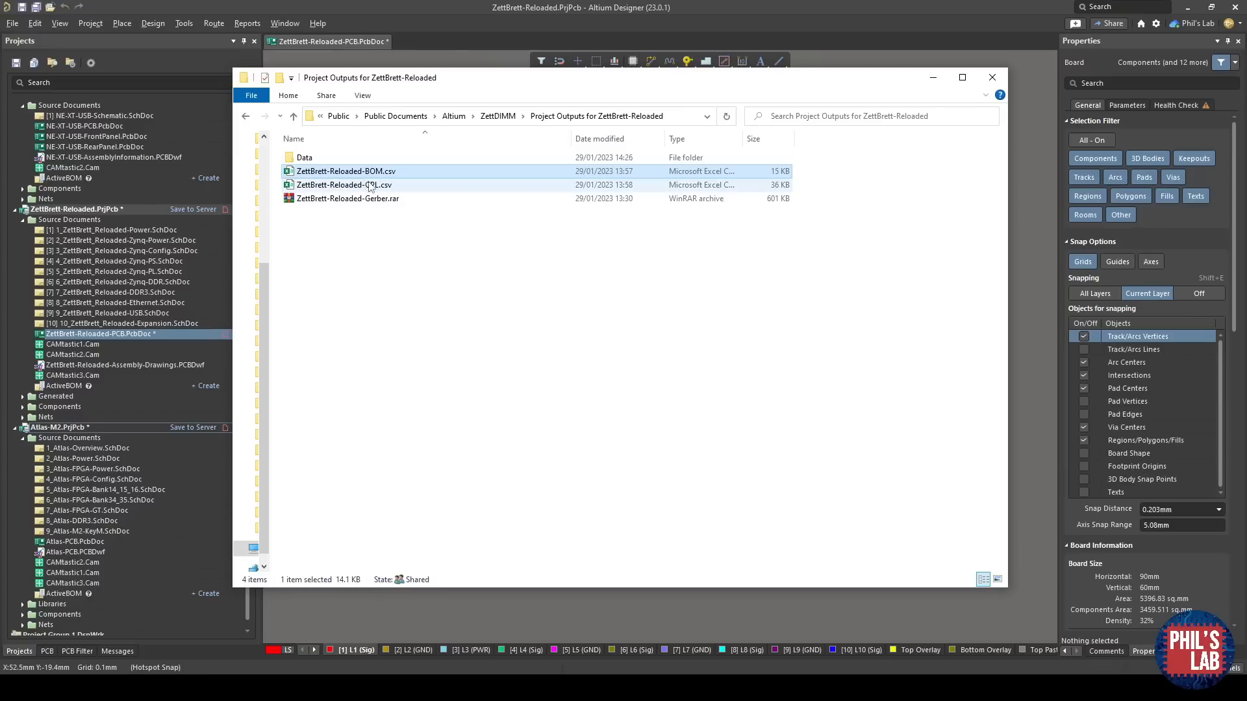
click(365, 185)
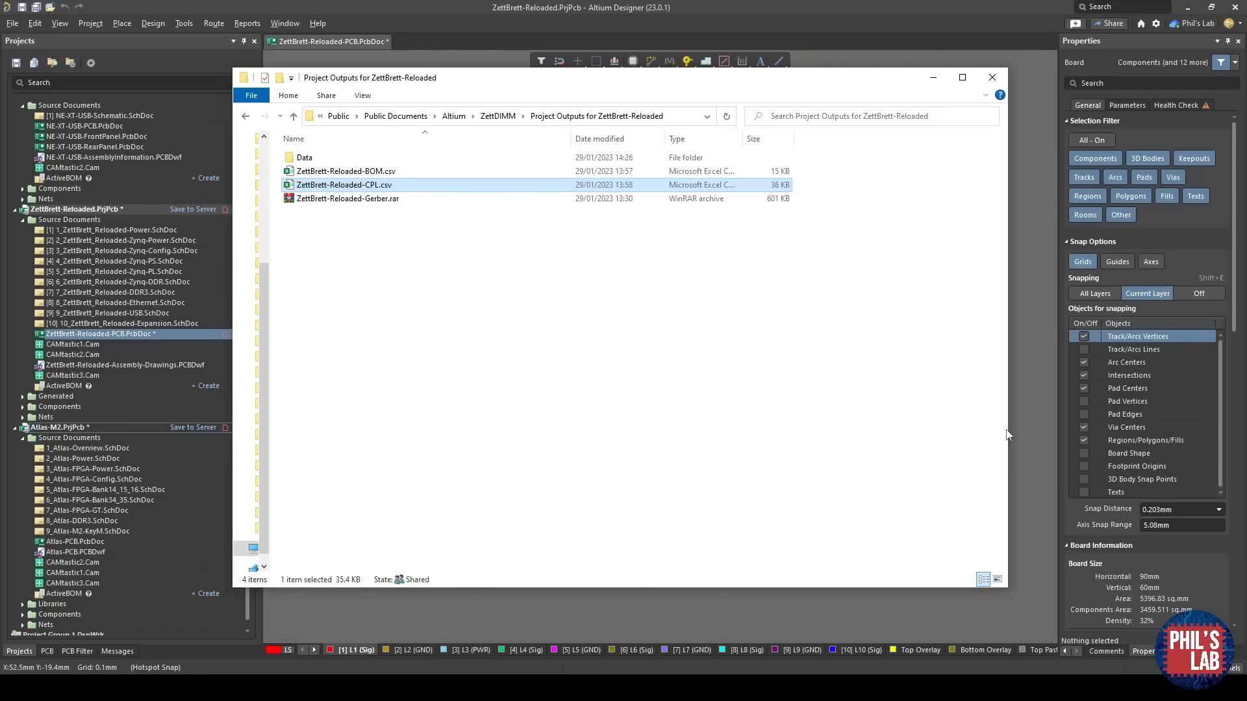
Open ZettBrett-Reloaded-Assembly-Drawings.PCBDwf in Altium Designer and review the first page's title, board dimensions note and top view.
double_click(170, 366)
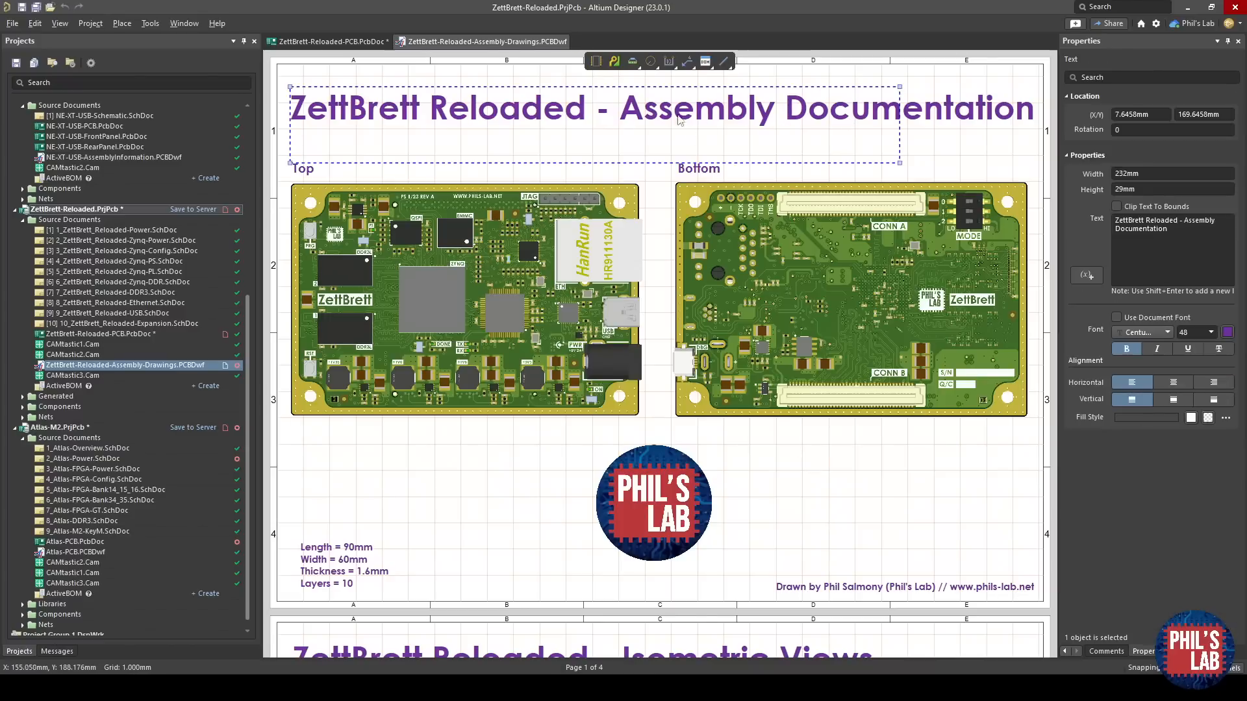
click(349, 549)
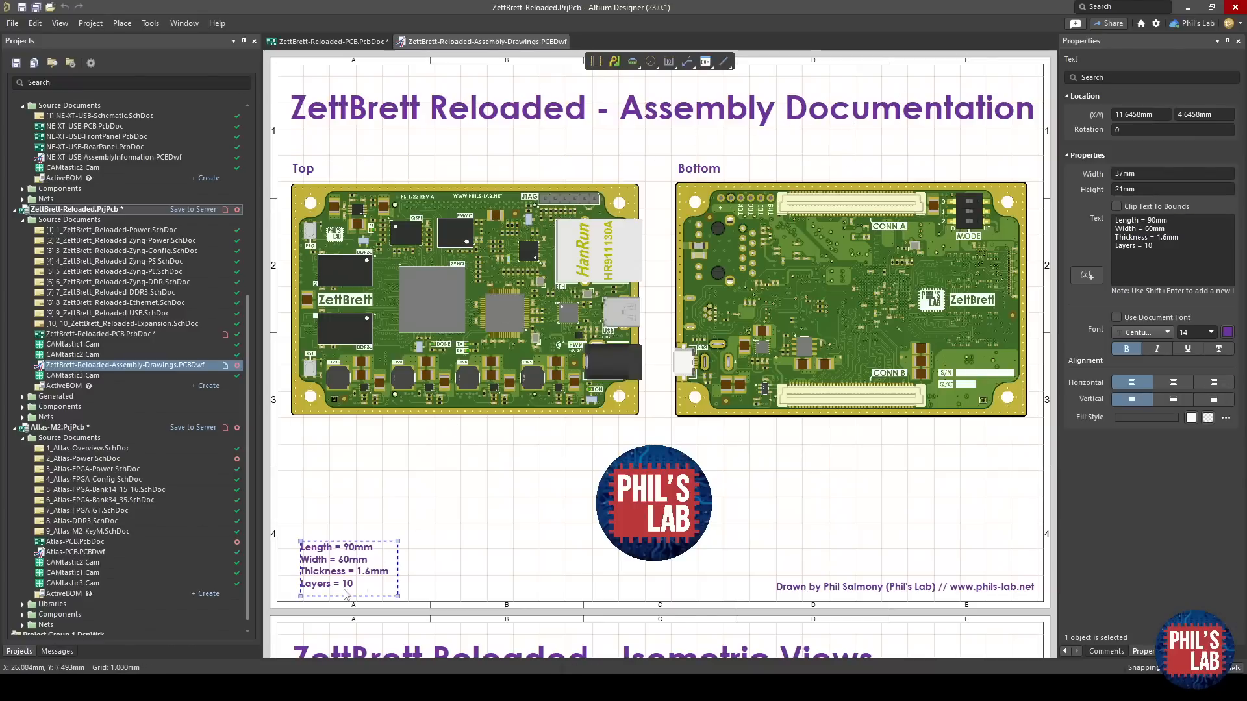
click(532, 549)
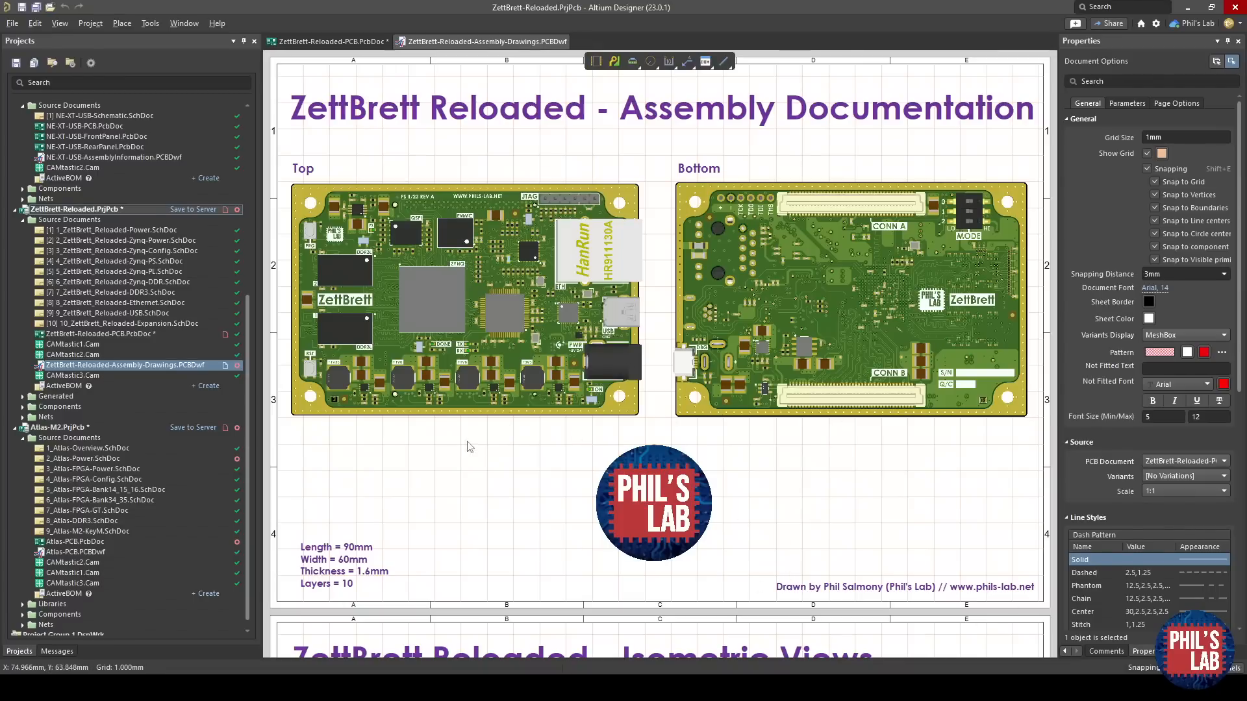
ctrl+scroll(471, 435, up, 2)
right_drag(492, 484, 515, 510)
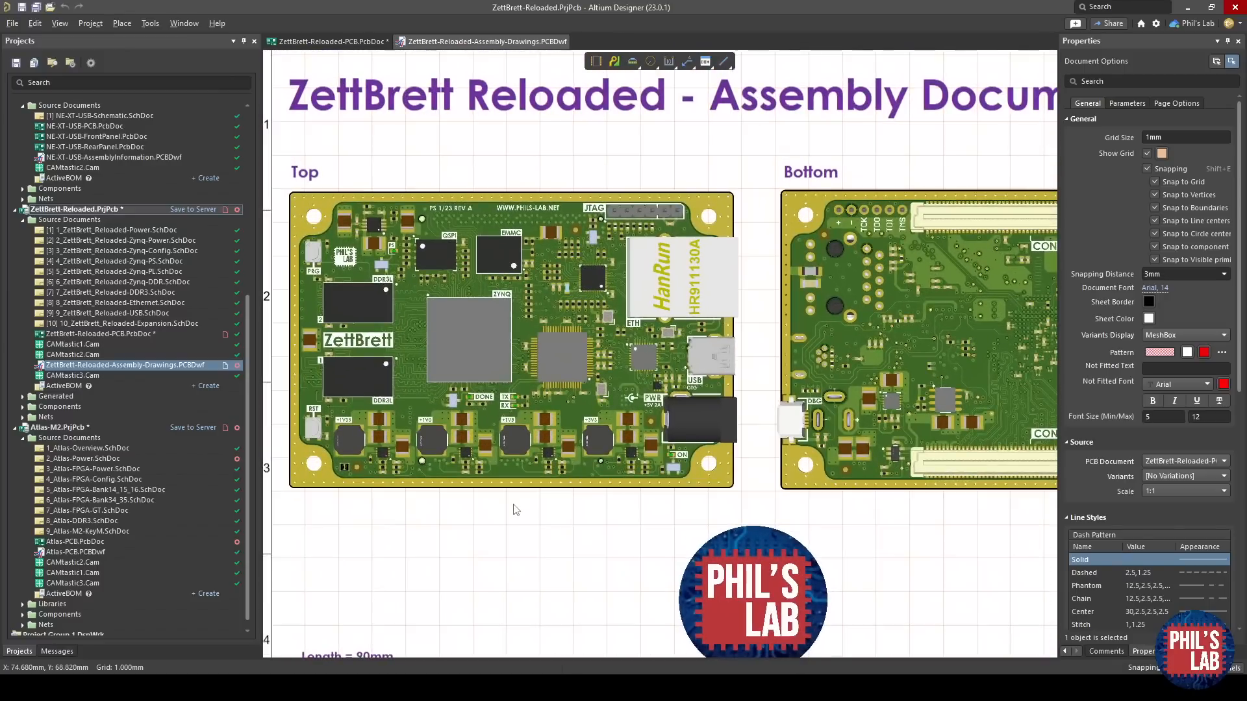
Examine the realistic top and bottom board views up close, including the connectors along the board edges.
click(883, 474)
click(889, 523)
ctrl+scroll(613, 268, up, 3)
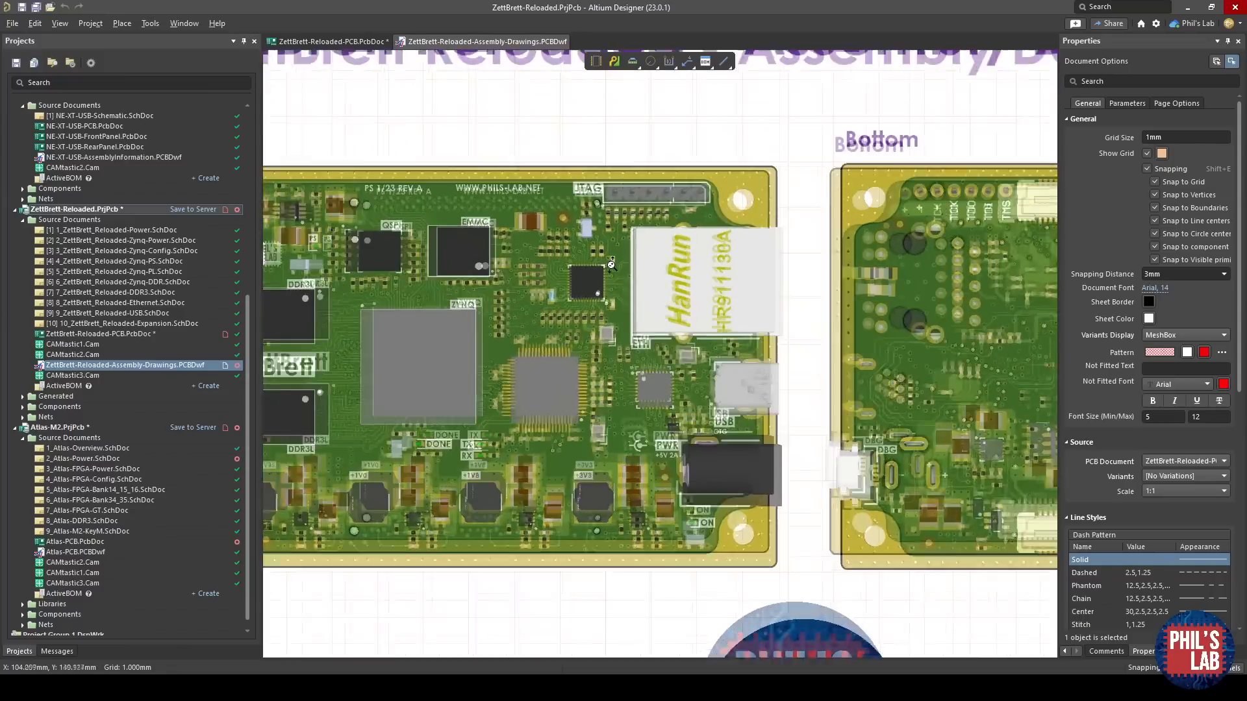
right_drag(796, 425, 652, 337)
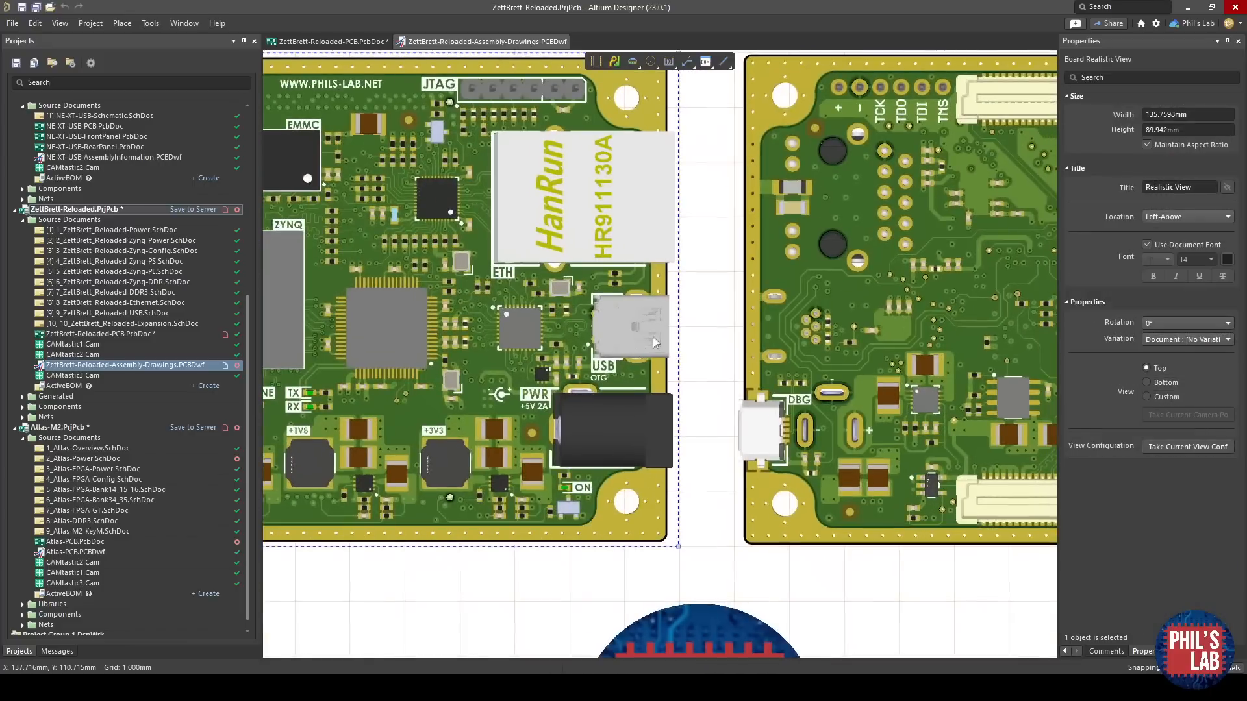
right_drag(829, 425, 417, 422)
ctrl+scroll(567, 371, down, 6)
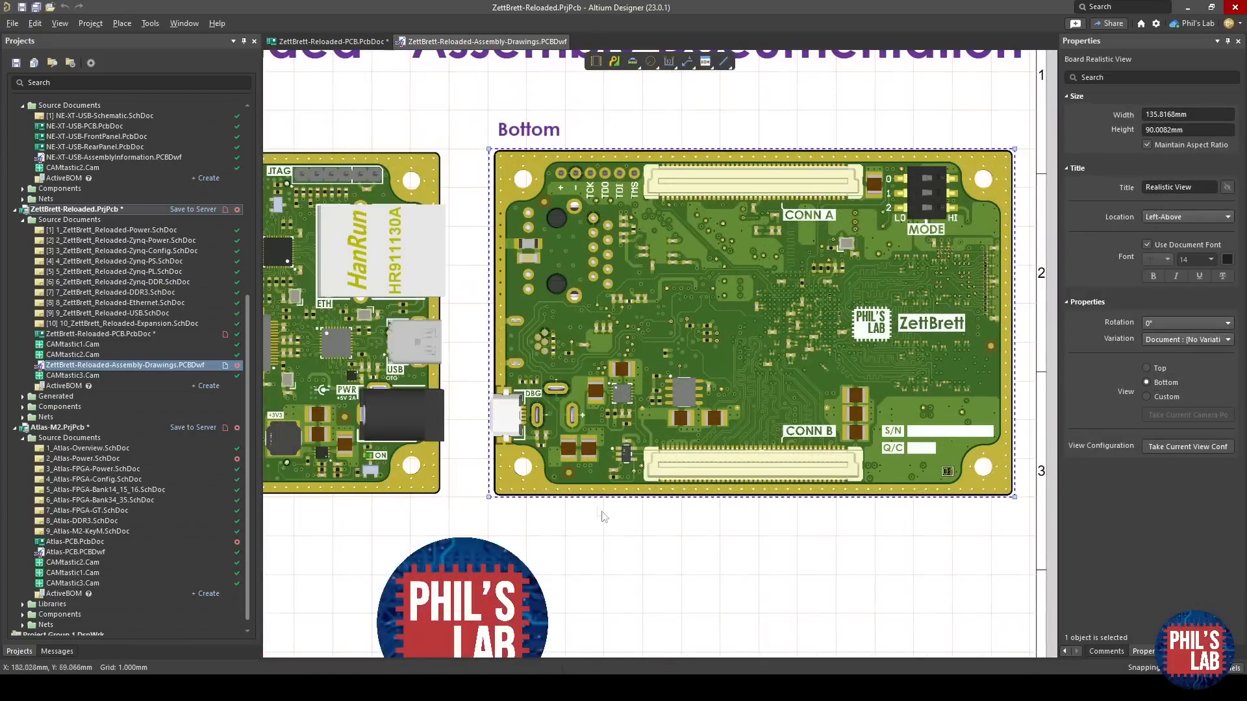
Inspect the top and bottom board drawings on the Isometric Views page, including the Ethernet connector and JTAG header.
scroll(603, 516, down, 5)
ctrl+scroll(543, 422, up, 5)
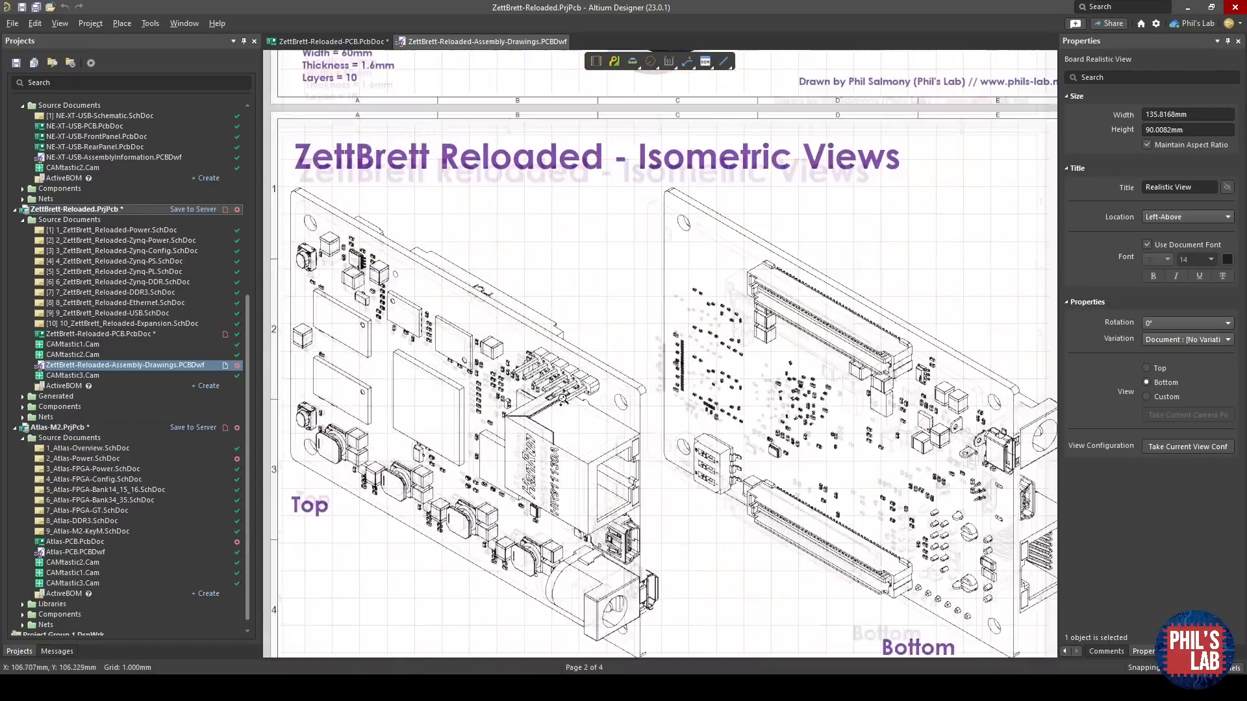
right_drag(544, 422, 633, 349)
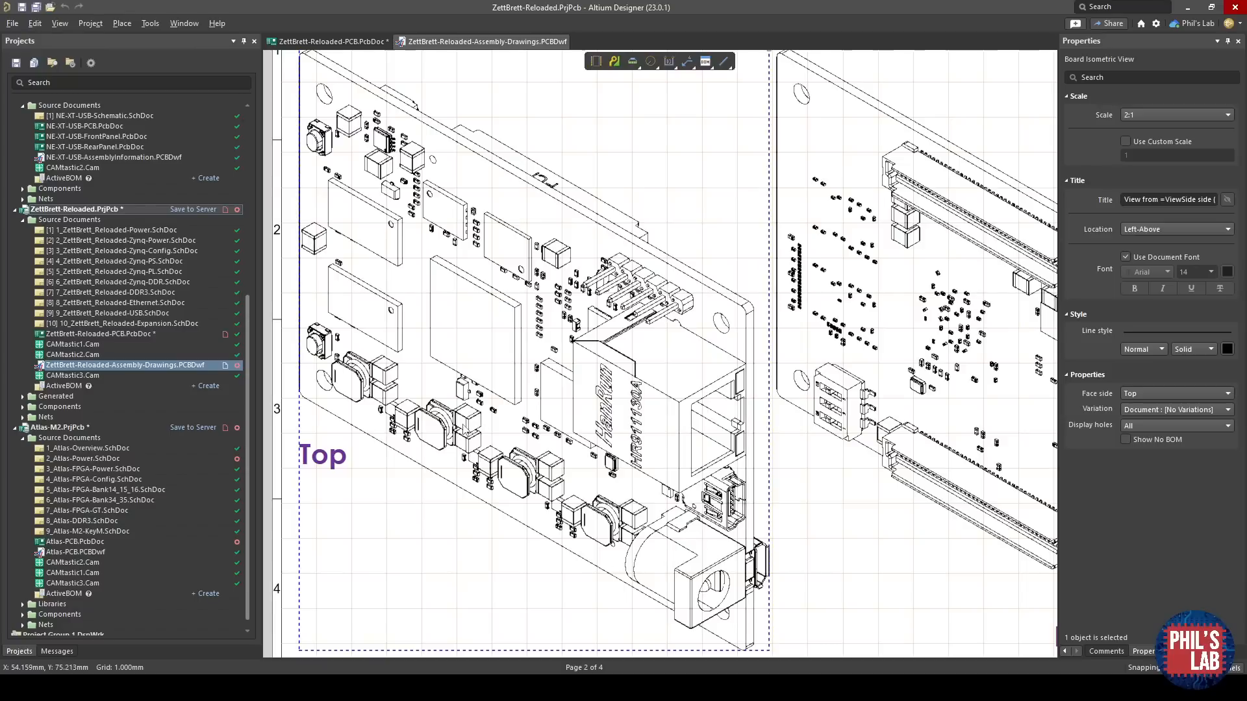
ctrl+scroll(495, 265, up, 3)
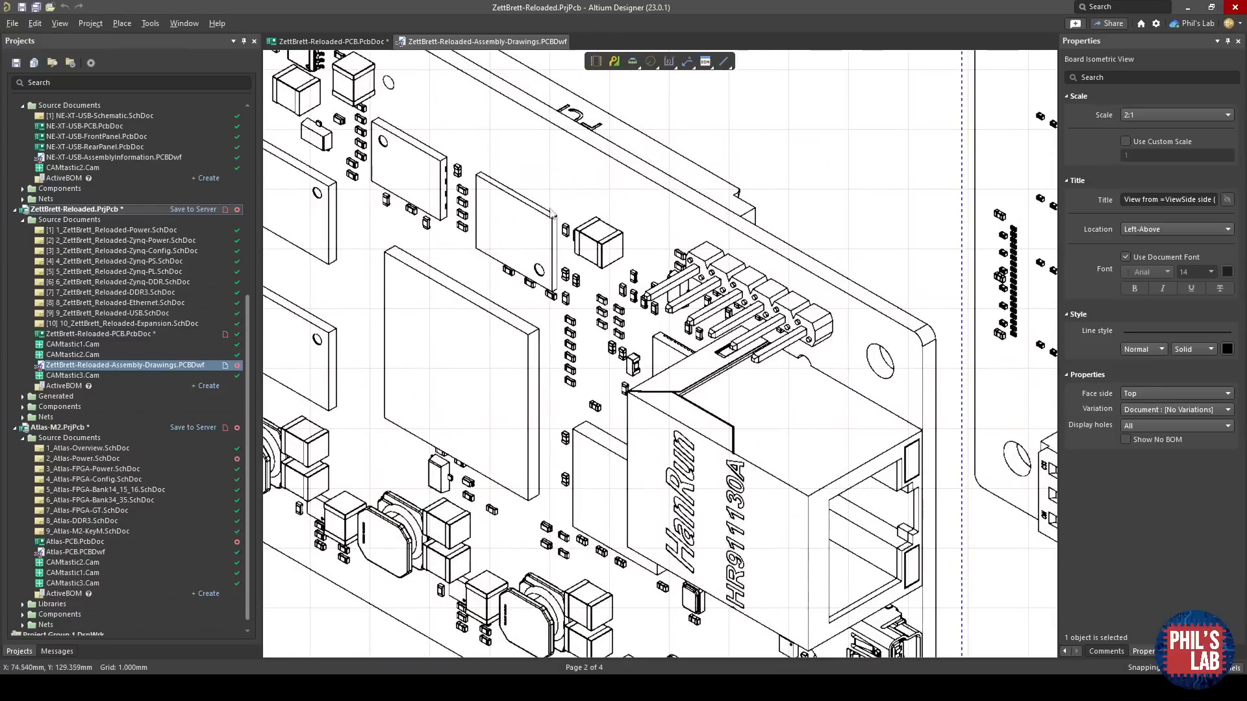
ctrl+scroll(673, 427, down, 2)
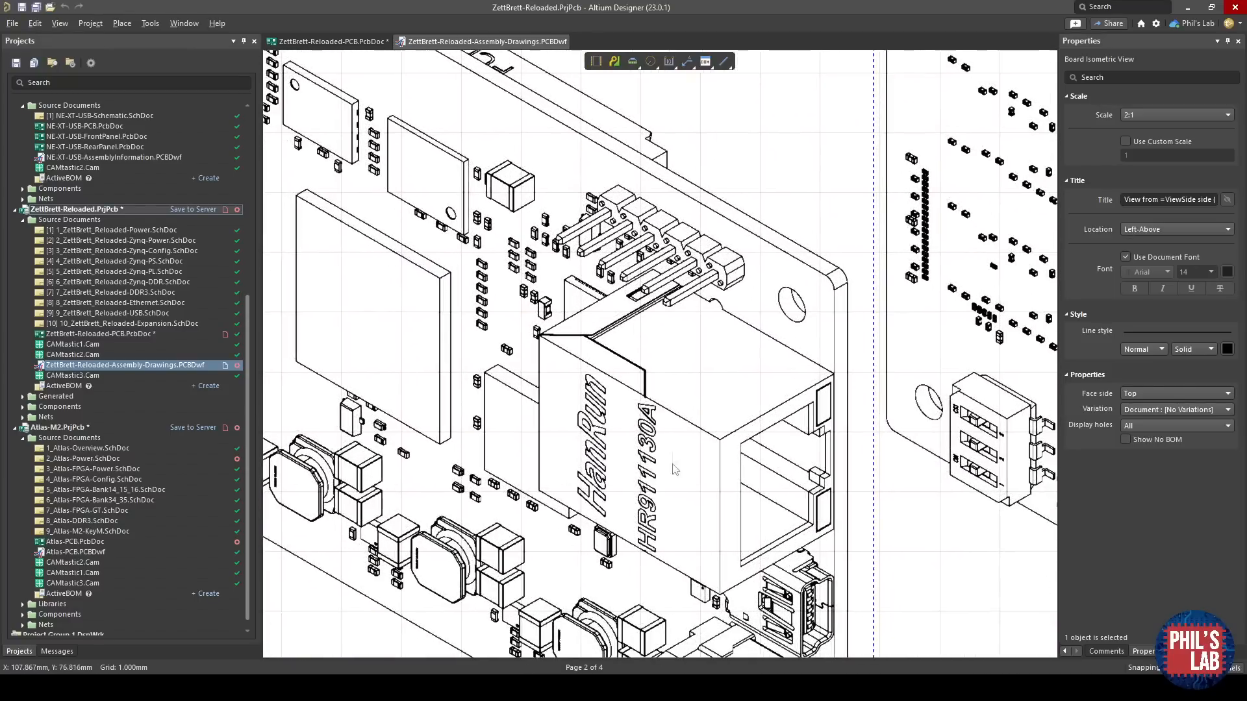
middle_drag(672, 427, 672, 457)
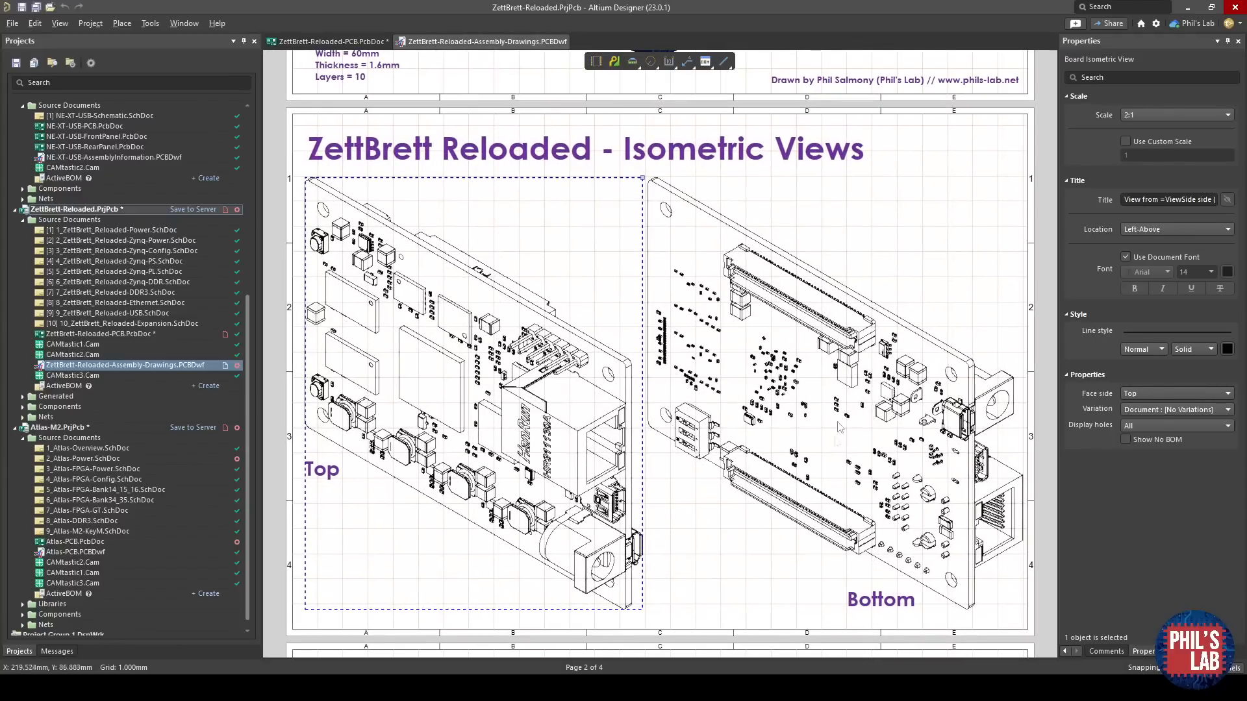
click(912, 178)
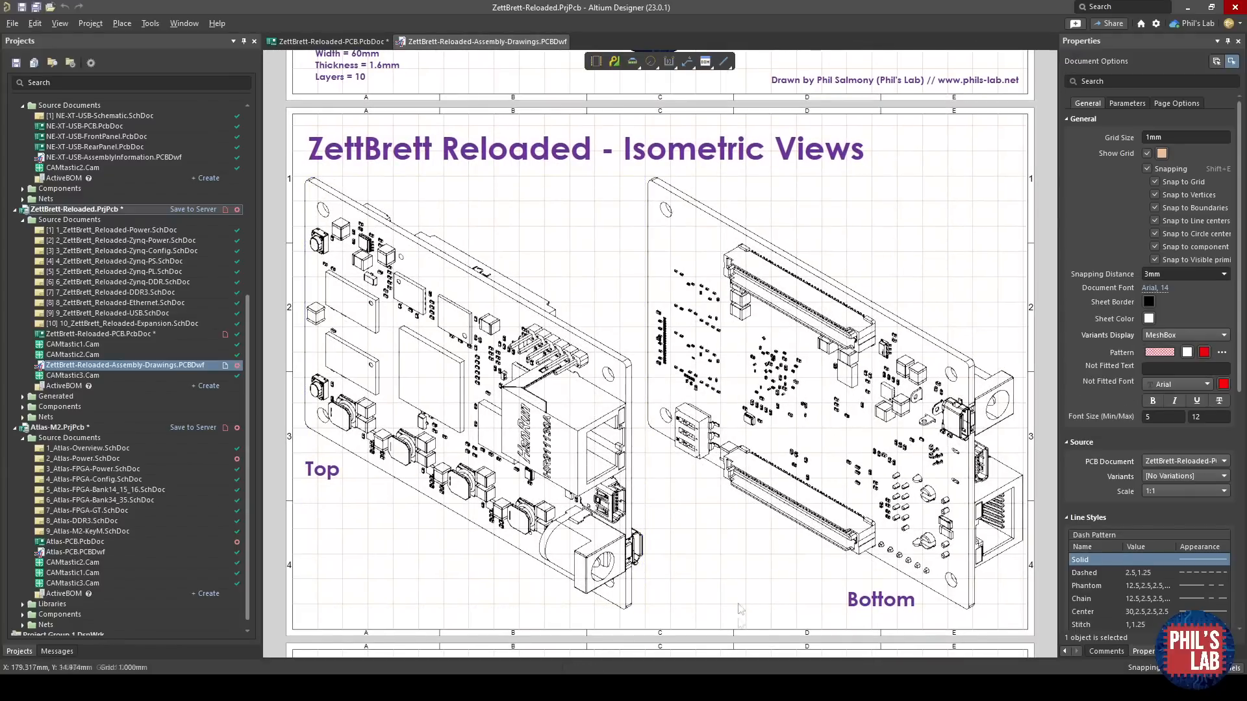
Look through the Assembly Top and Assembly Bottom pages, examining designators and pin 1 dots around U200, U700 and U701 on the top side.
scroll(732, 159, down, 7)
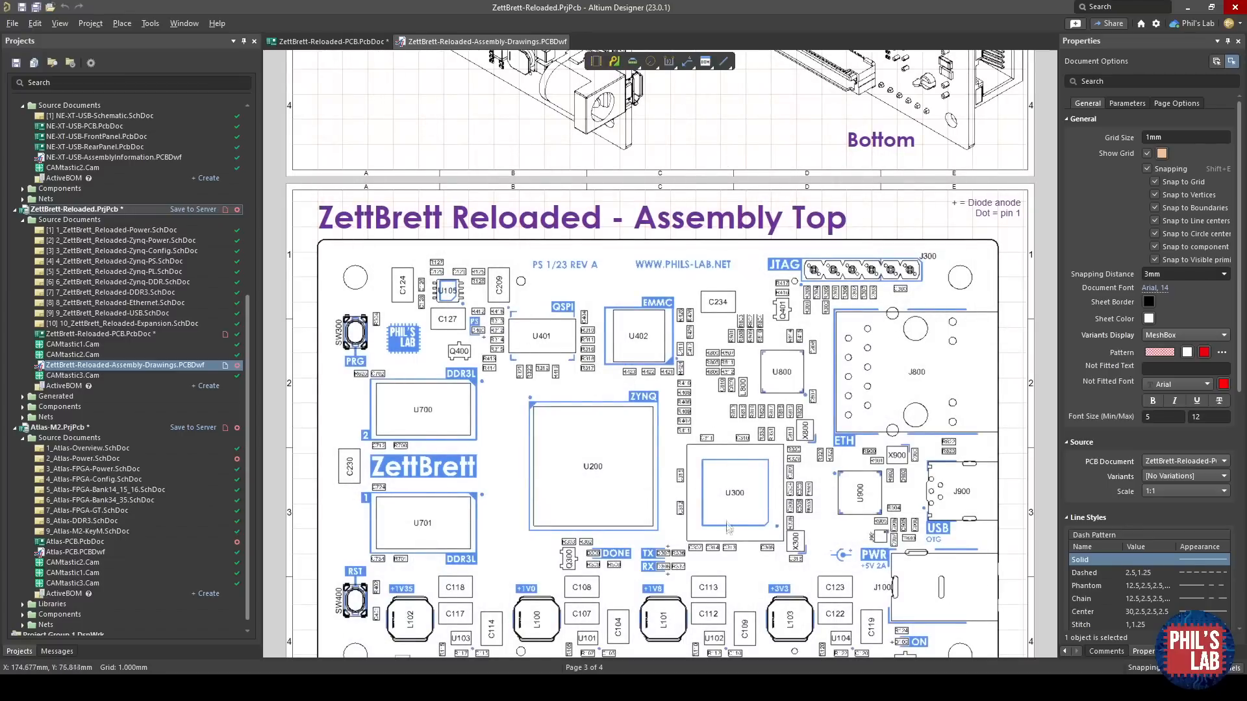
scroll(743, 569, down, 8)
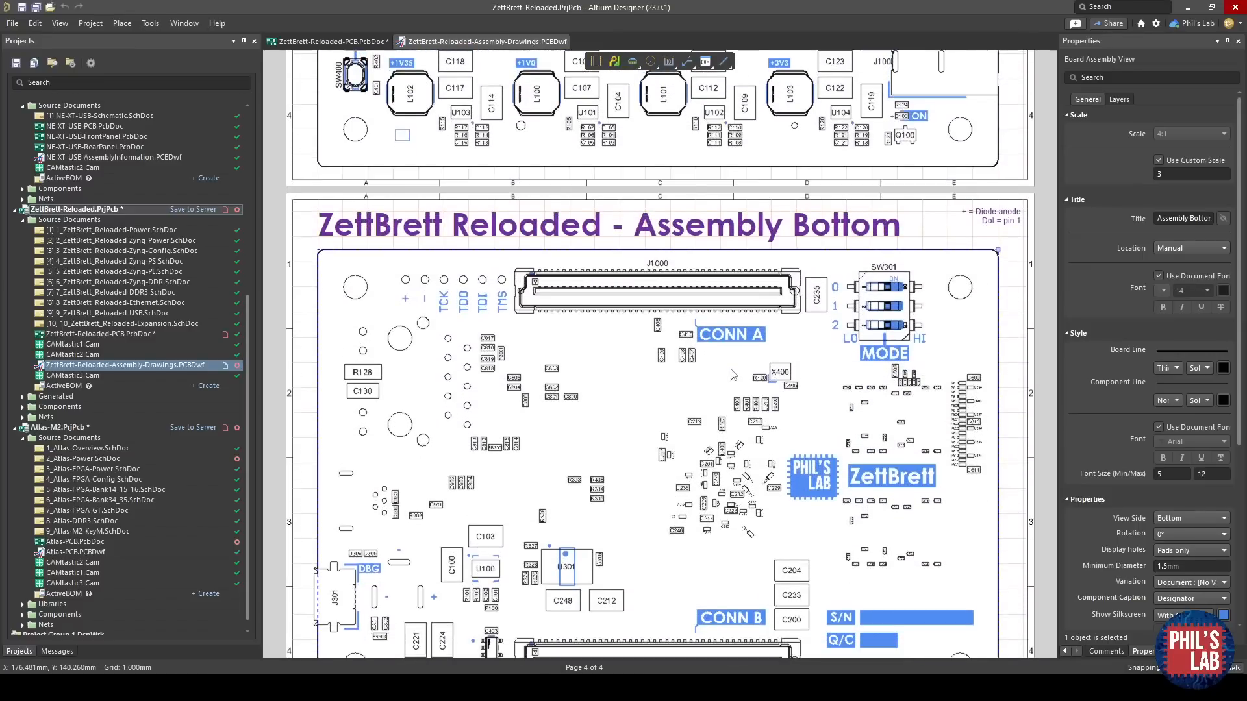
scroll(734, 398, up, 7)
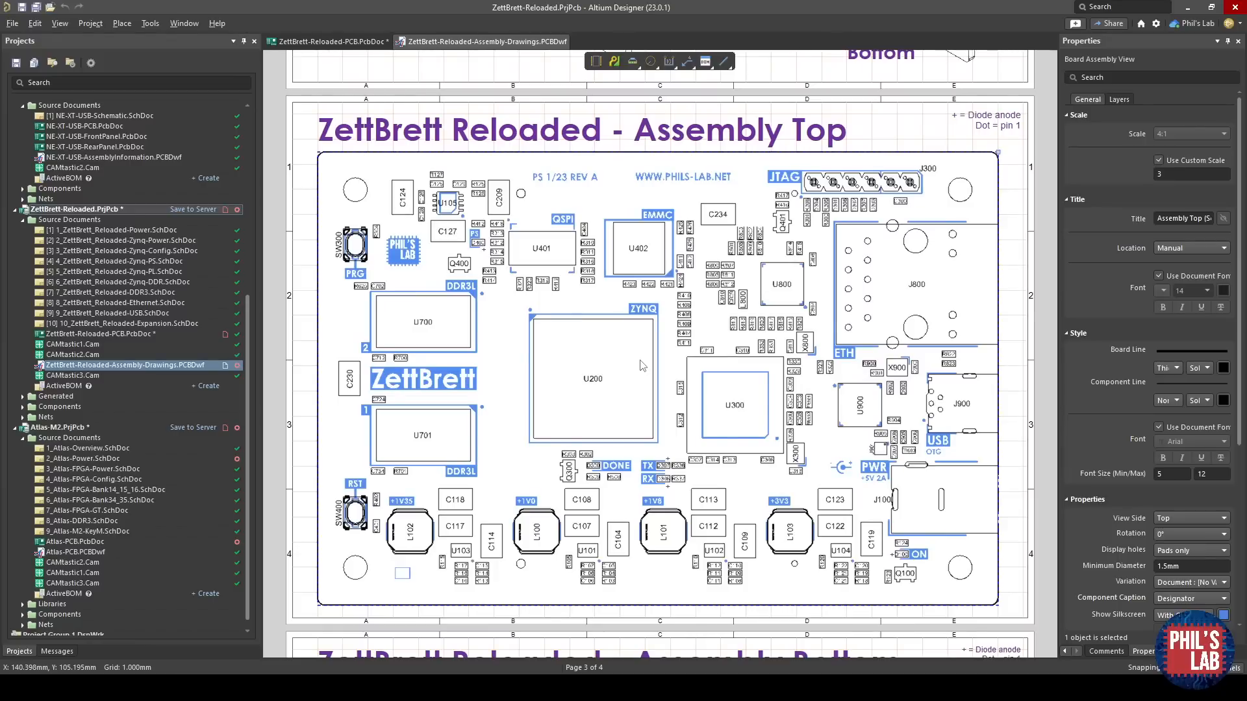
ctrl+scroll(545, 383, up, 4)
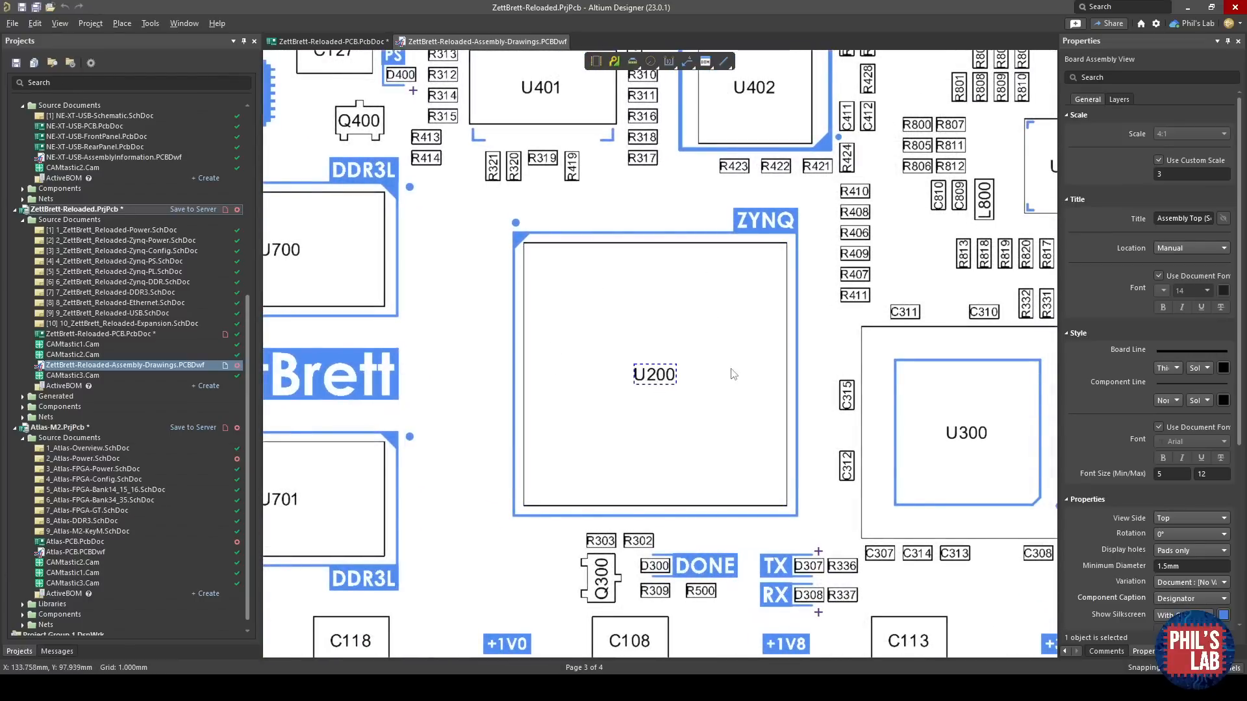
right_drag(576, 381, 700, 357)
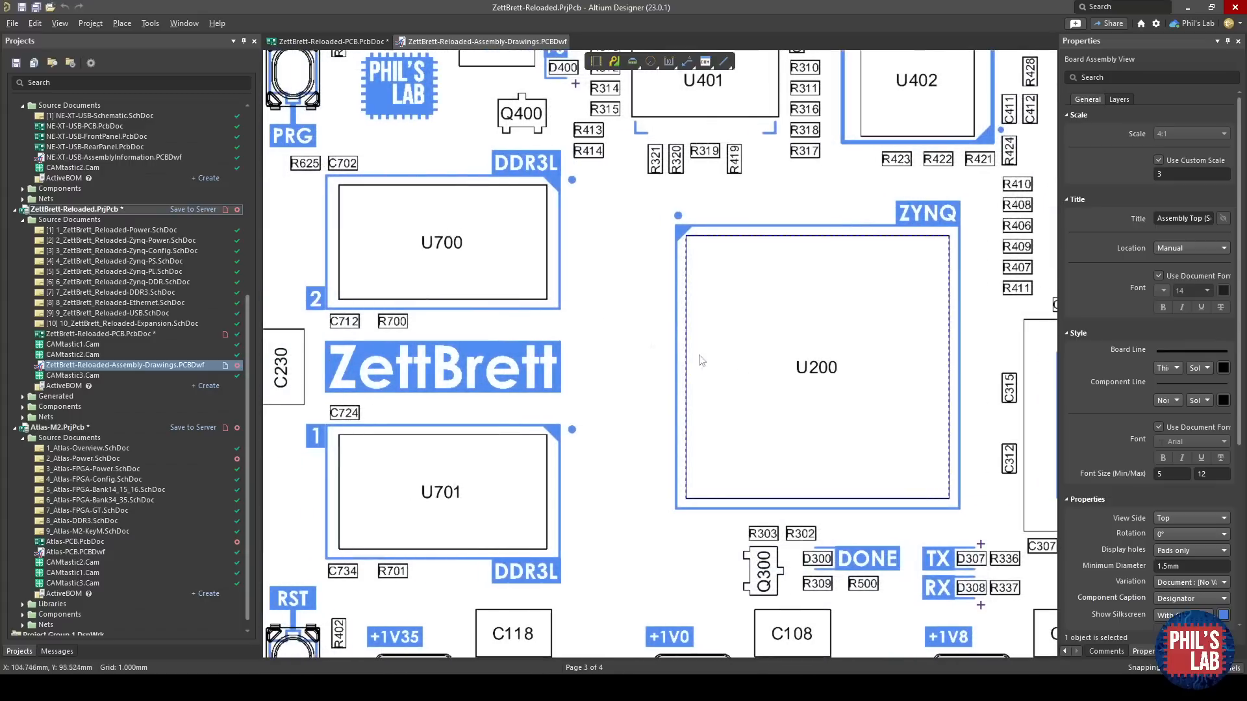
right_drag(632, 281, 583, 373)
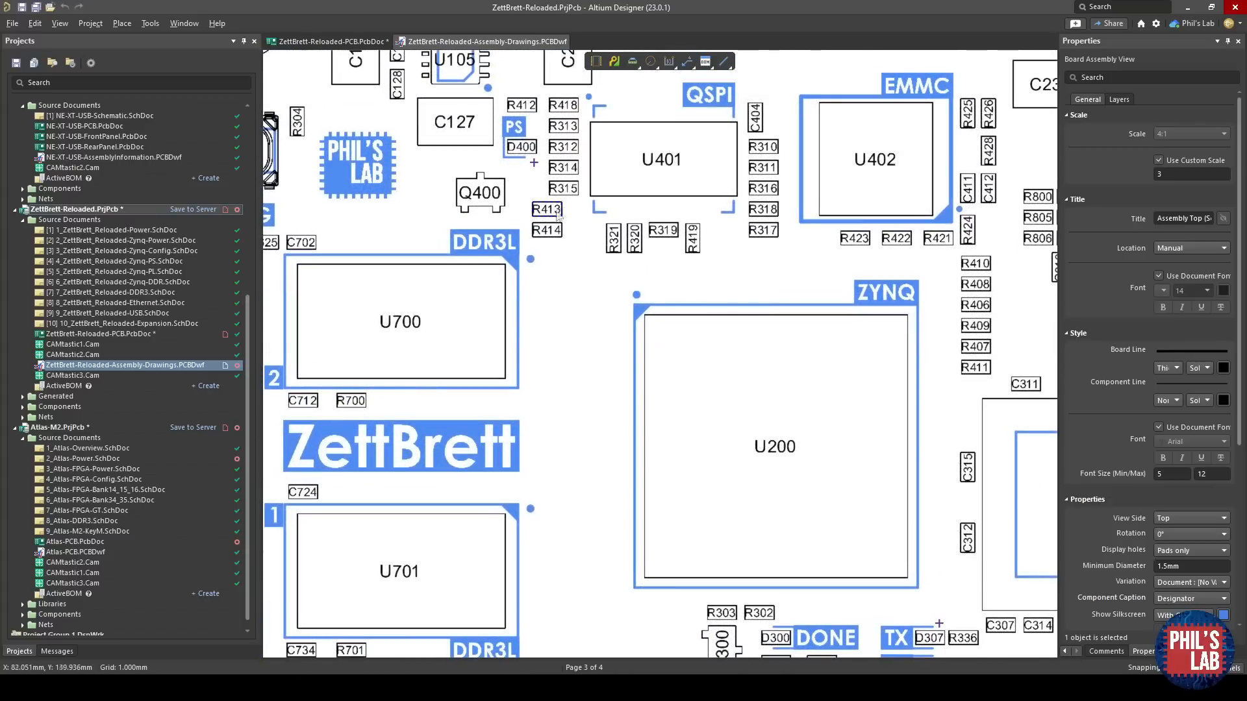
ctrl+scroll(528, 289, down, 1)
right_drag(766, 392, 658, 378)
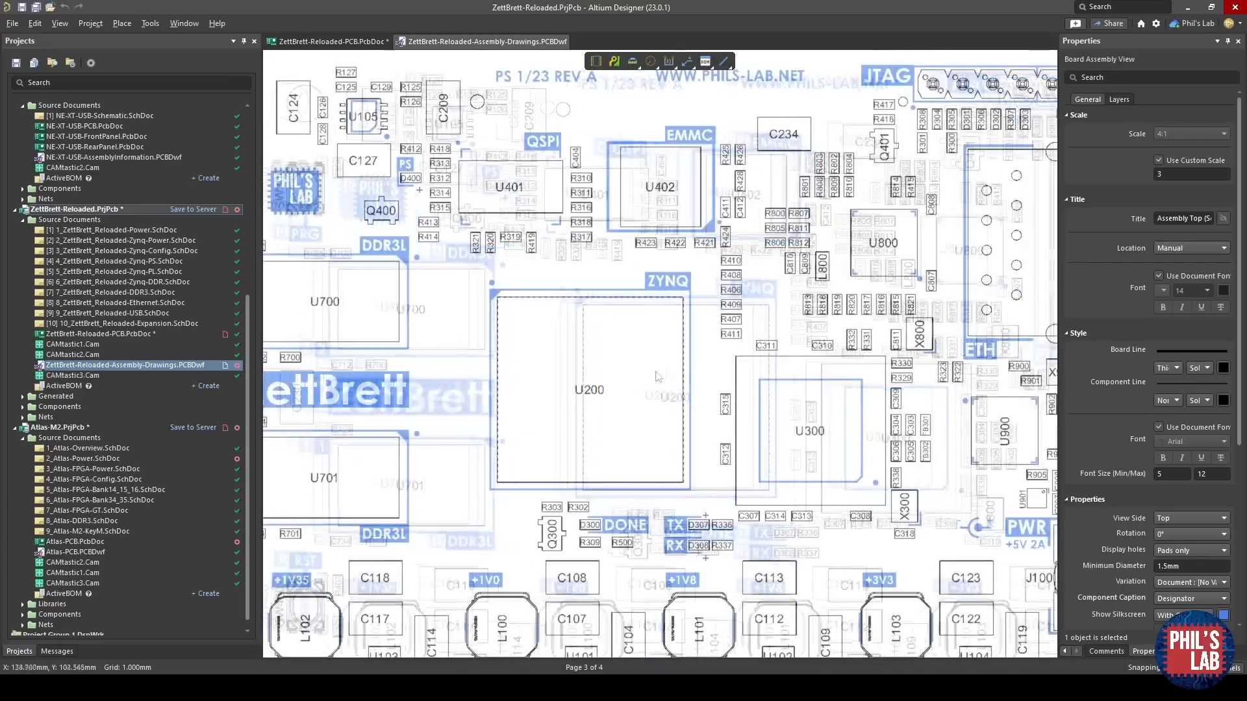
ctrl+scroll(657, 379, down, 1)
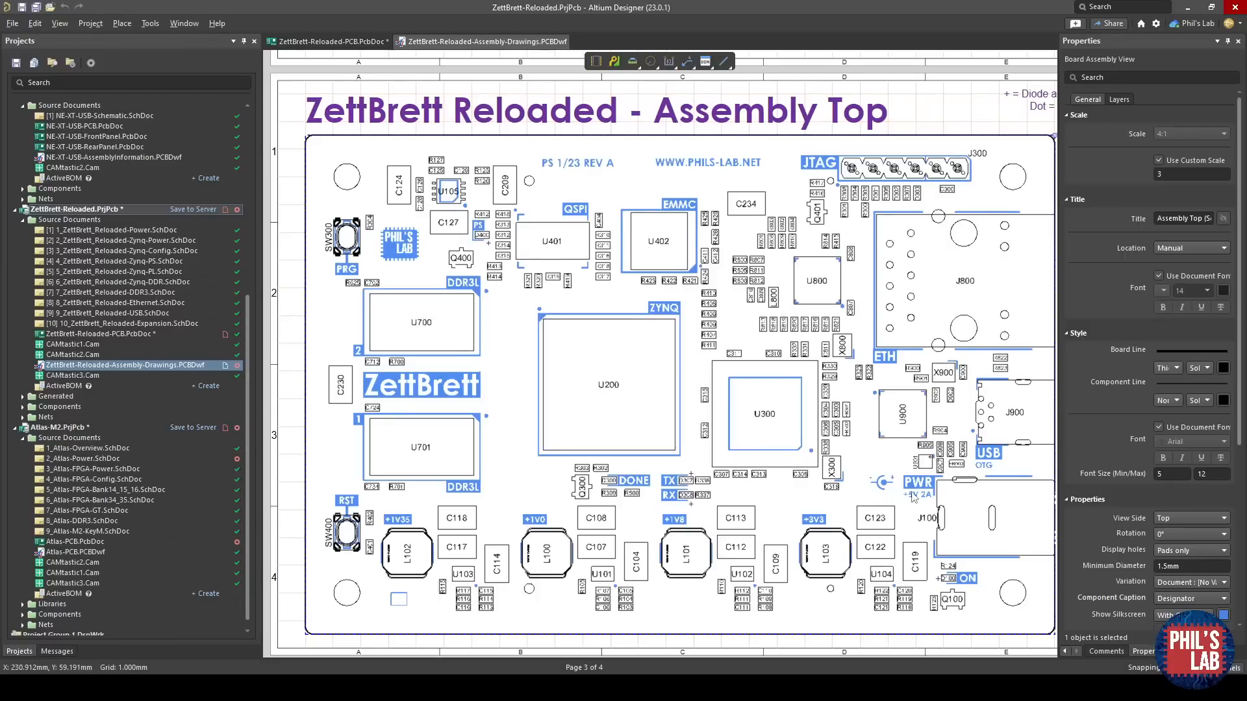
right_drag(910, 492, 823, 460)
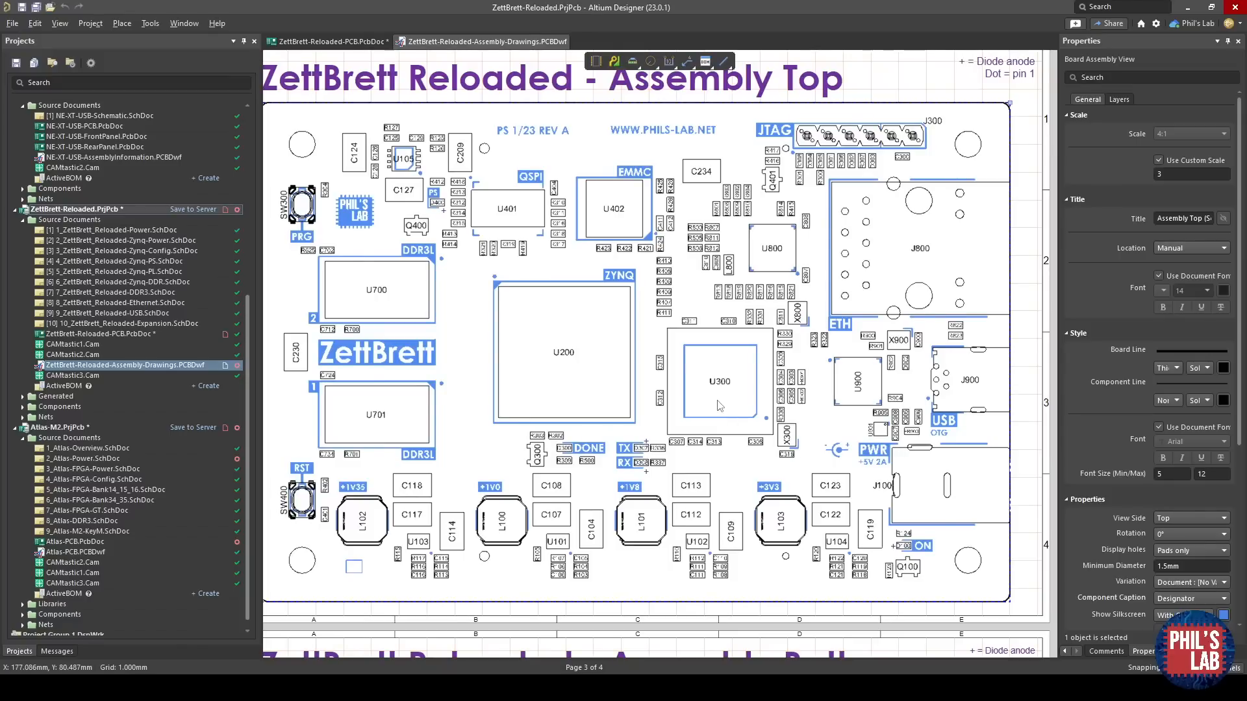
Check the anode marking beside LED D100 on the Assembly Top page against the diode anode and pin 1 legend.
ctrl+scroll(492, 277, up, 5)
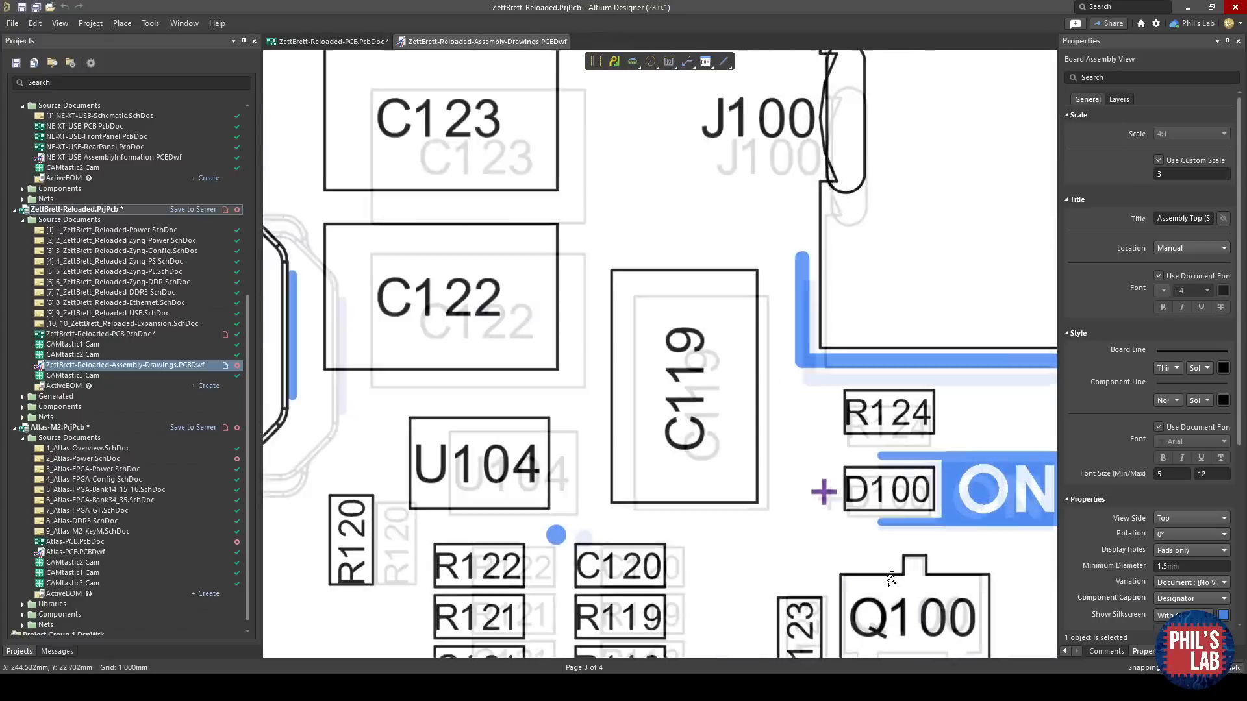
ctrl+scroll(891, 578, up, 1)
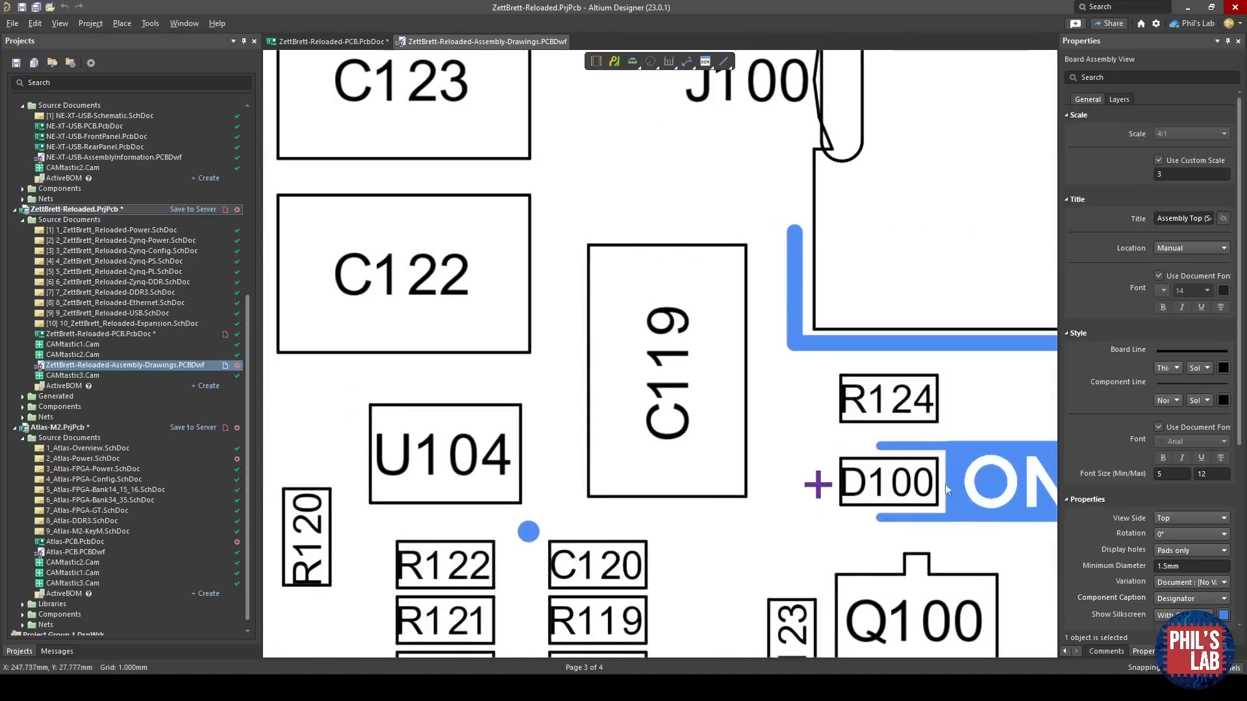
shift+scroll(966, 491, right, 2)
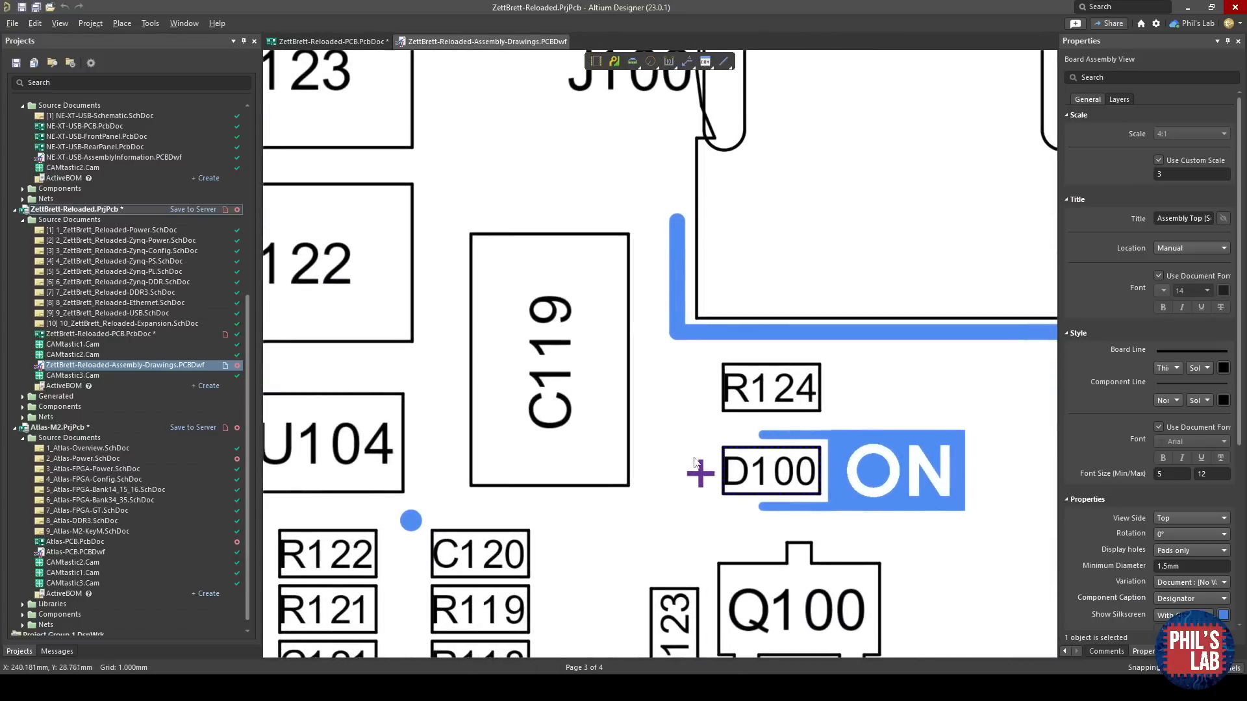
ctrl+scroll(695, 462, down, 2)
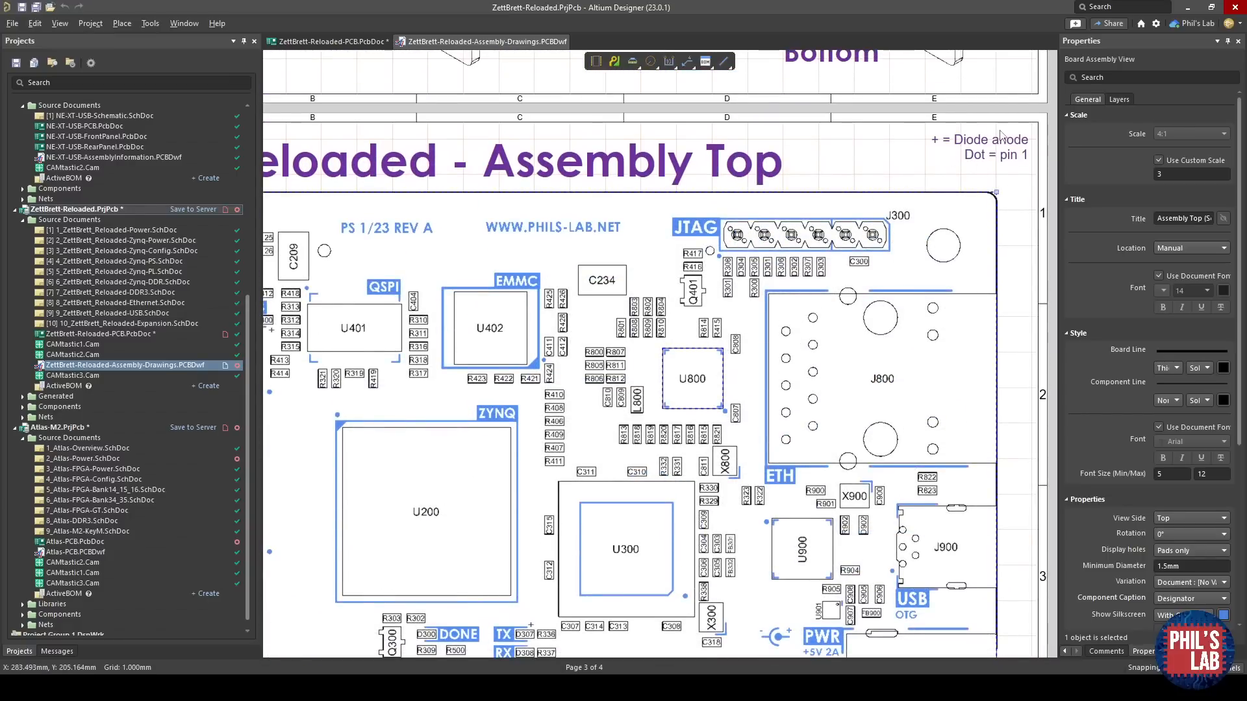
ctrl+scroll(1006, 133, up, 4)
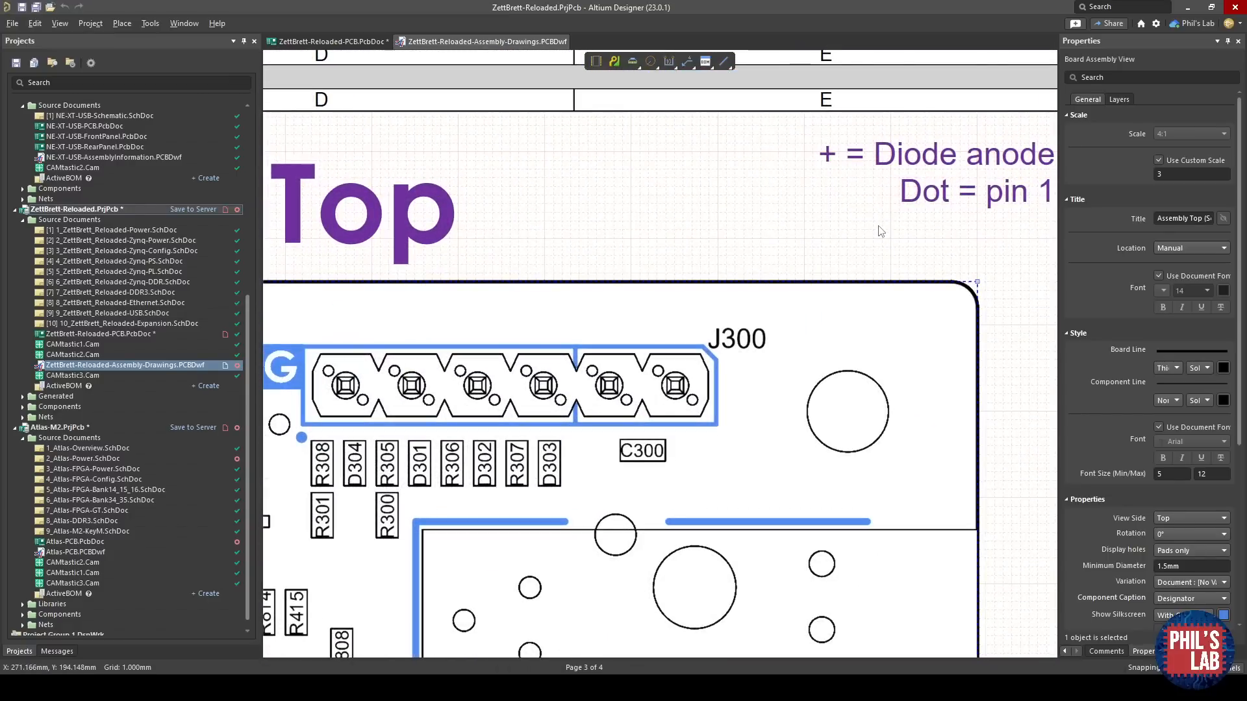
ctrl+scroll(878, 226, down, 3)
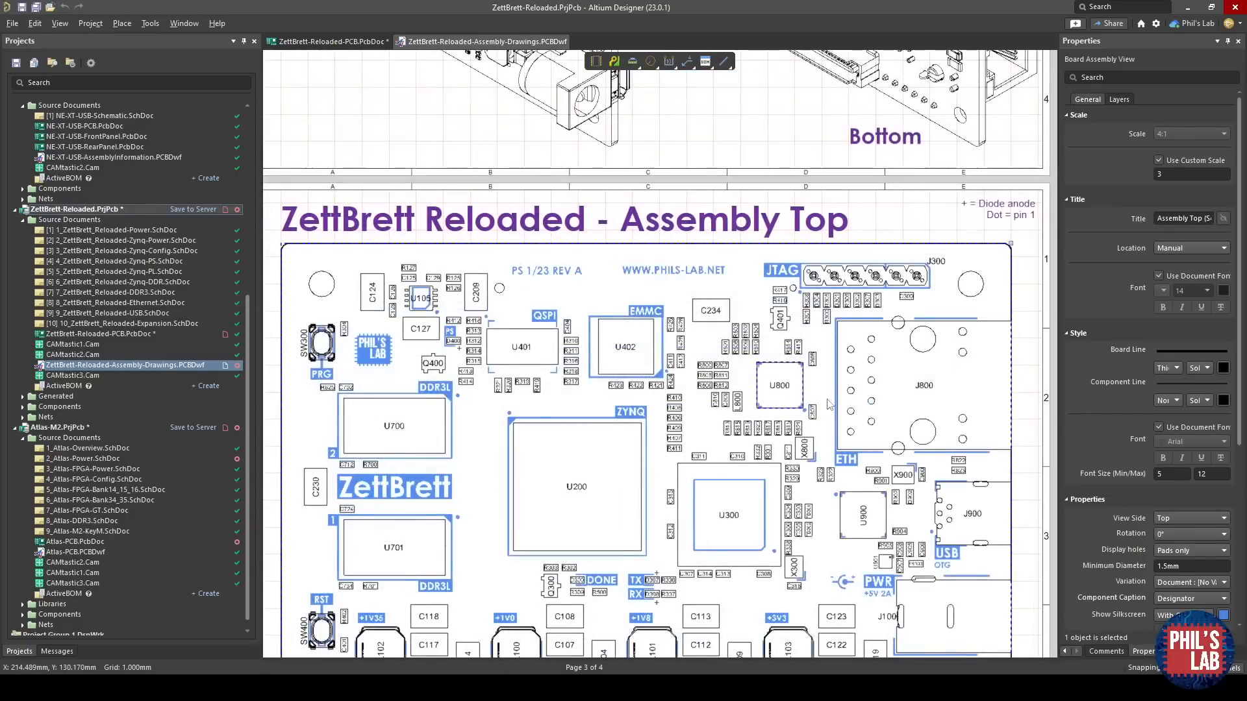
Inspect the Assembly Bottom page, checking the legibility of small capacitor designators such as C818 and C819.
scroll(878, 226, down, 1)
ctrl+scroll(878, 226, down, 1)
scroll(692, 434, down, 8)
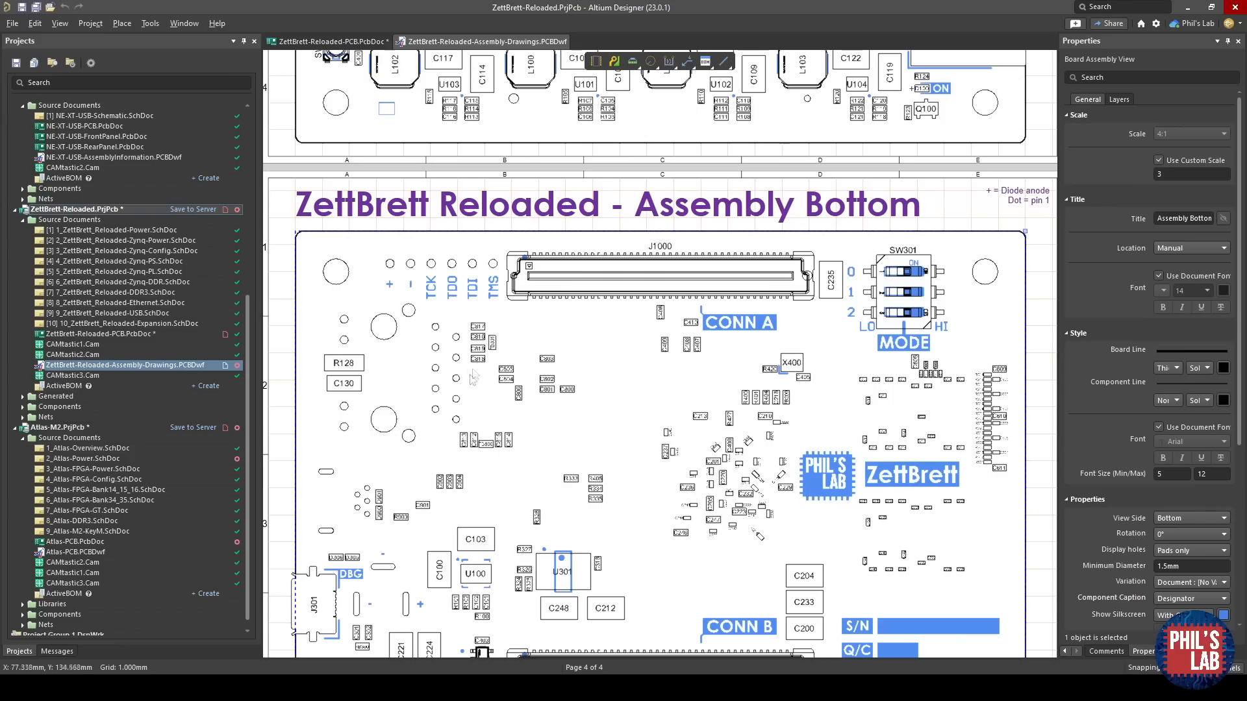
ctrl+scroll(480, 357, up, 5)
ctrl+scroll(479, 357, up, 7)
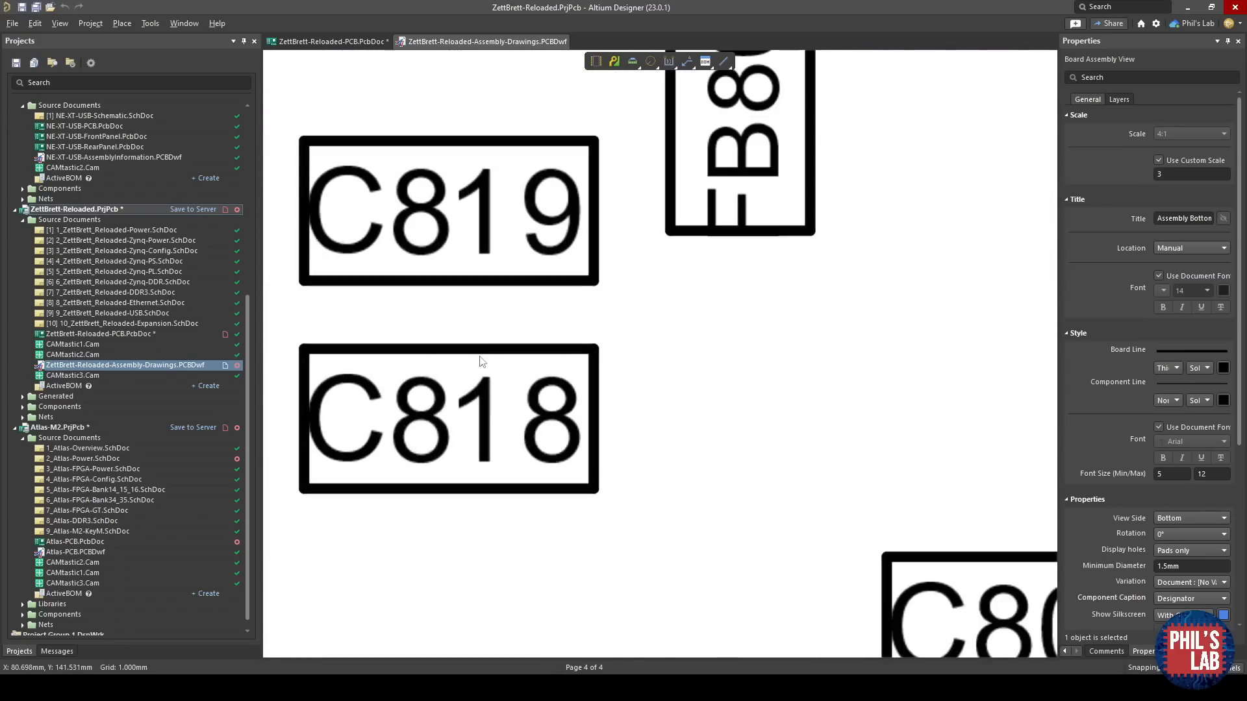
ctrl+scroll(479, 373, down, 12)
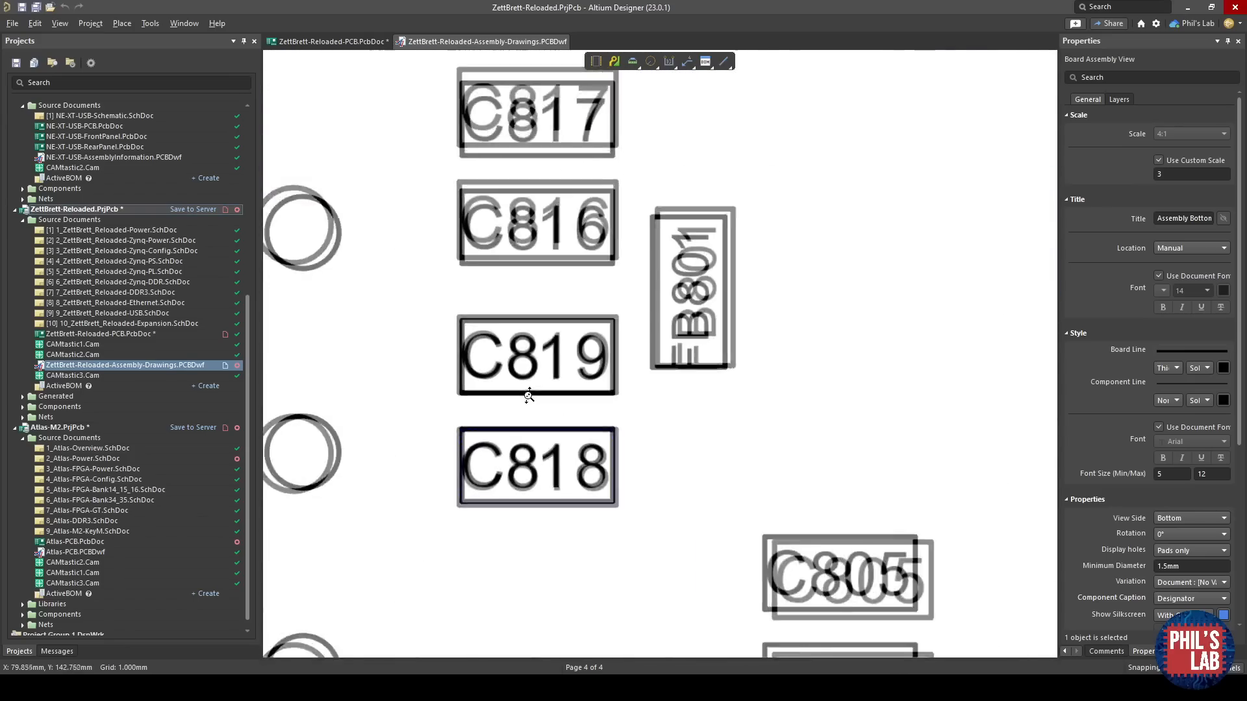
scroll(557, 410, down, 1)
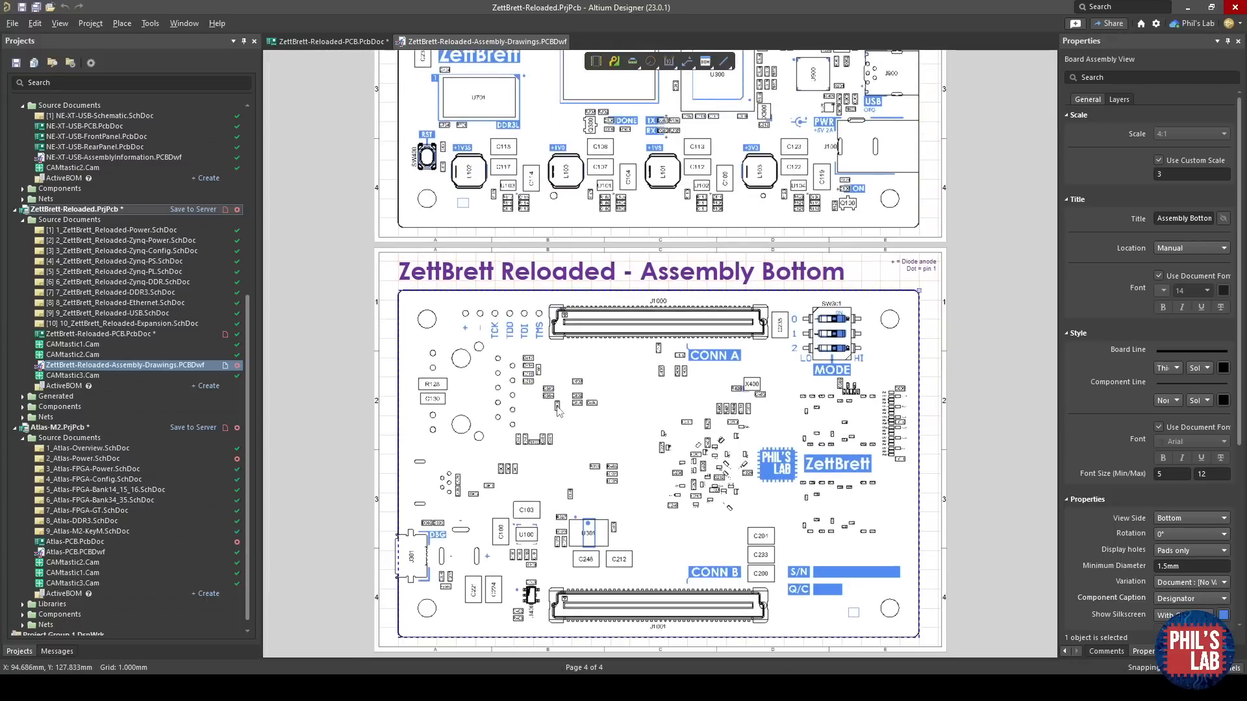
Look back over the cover page and the top and bottom drawings on the Isometric Views page.
ctrl+scroll(569, 400, down, 3)
scroll(569, 400, up, 12)
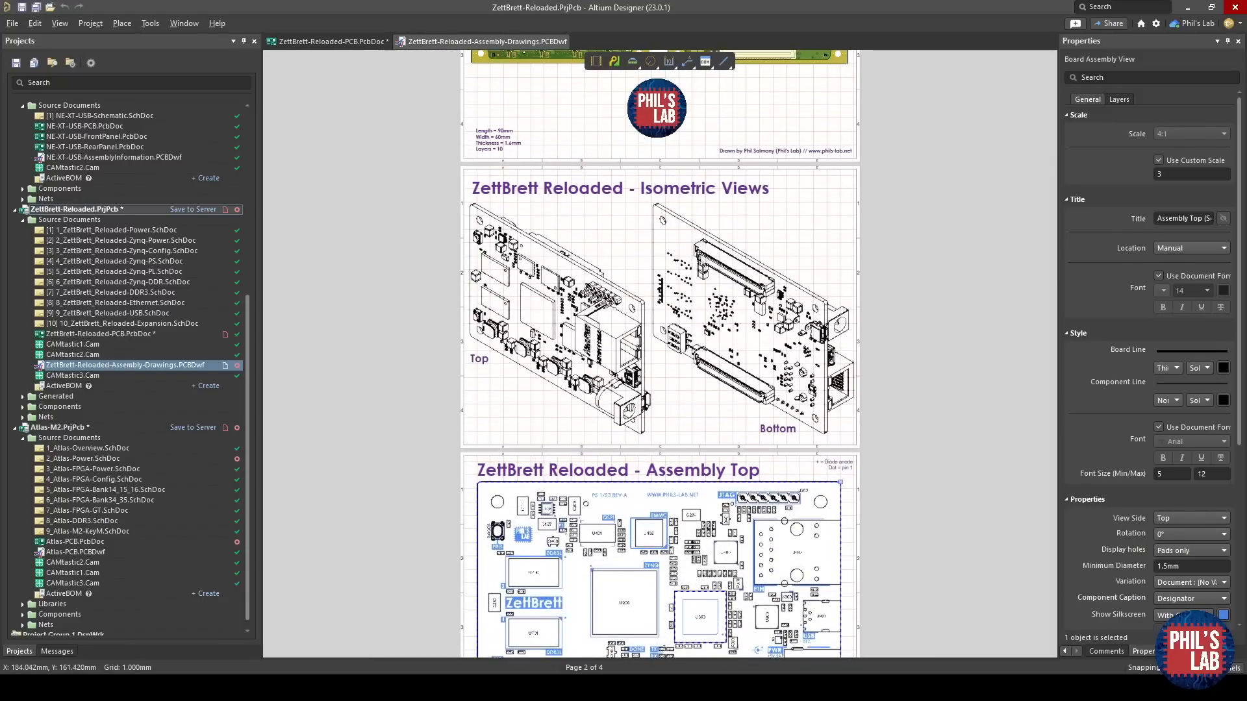
scroll(684, 388, up, 5)
click(683, 387)
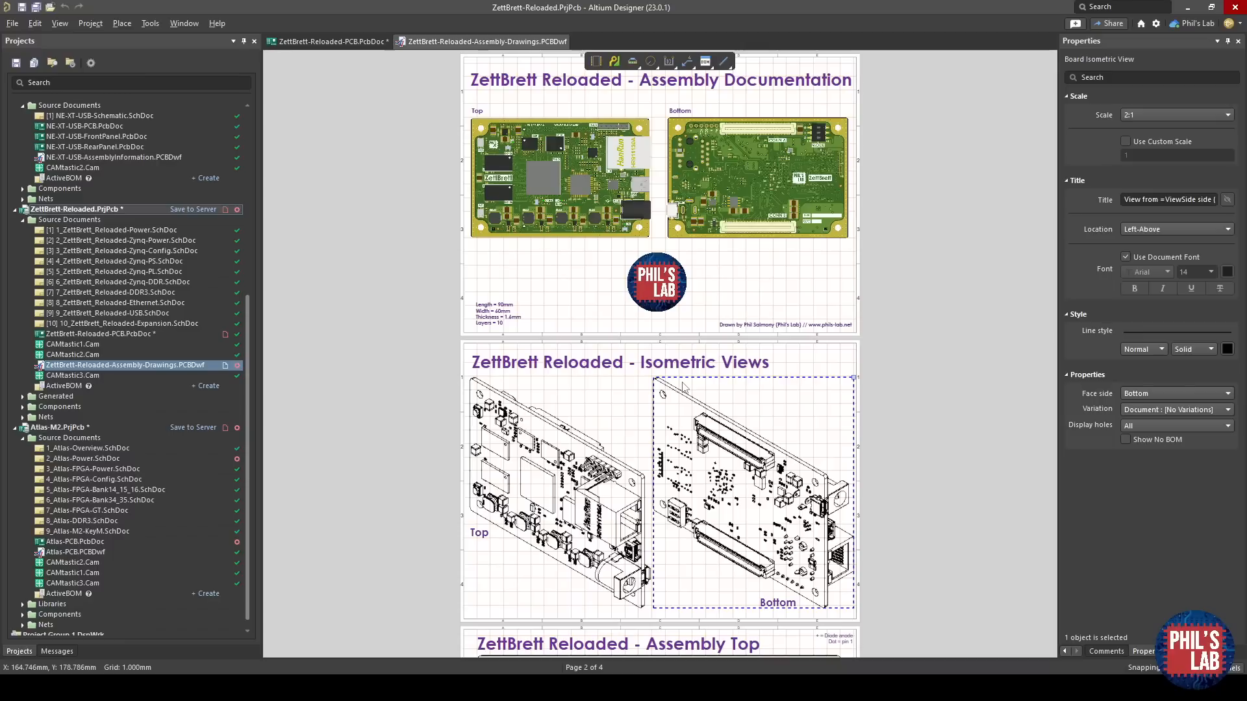
Add a new Draftsman document to the ZettBrett-Reloaded project using the Default template and ZettBrett-Reloaded-PCB.PcbDoc as its source.
right_click(113, 209)
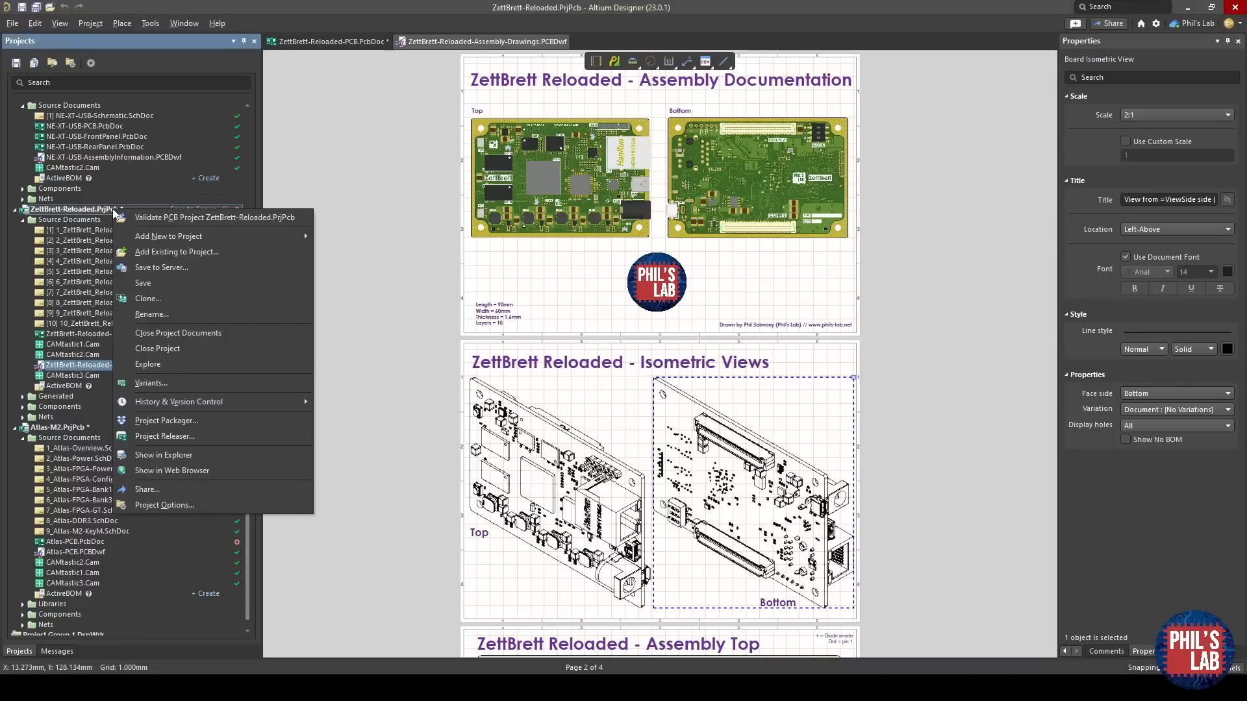
mouse_move(173, 232)
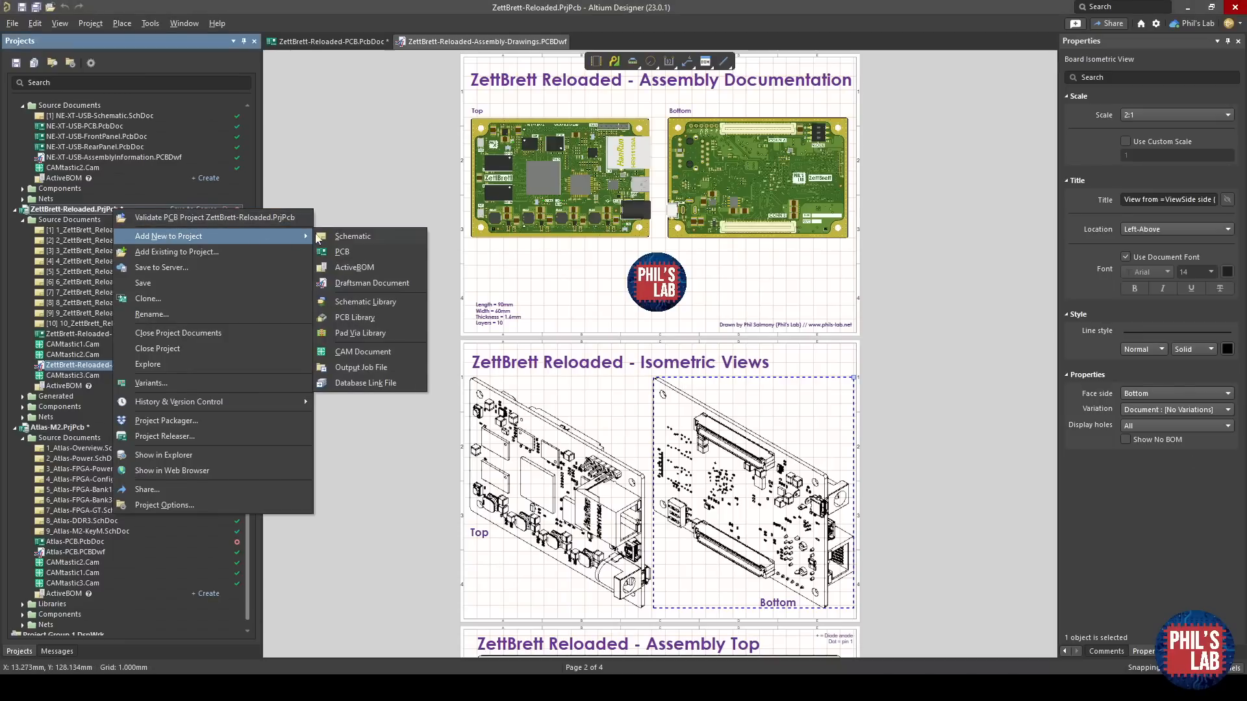
click(386, 285)
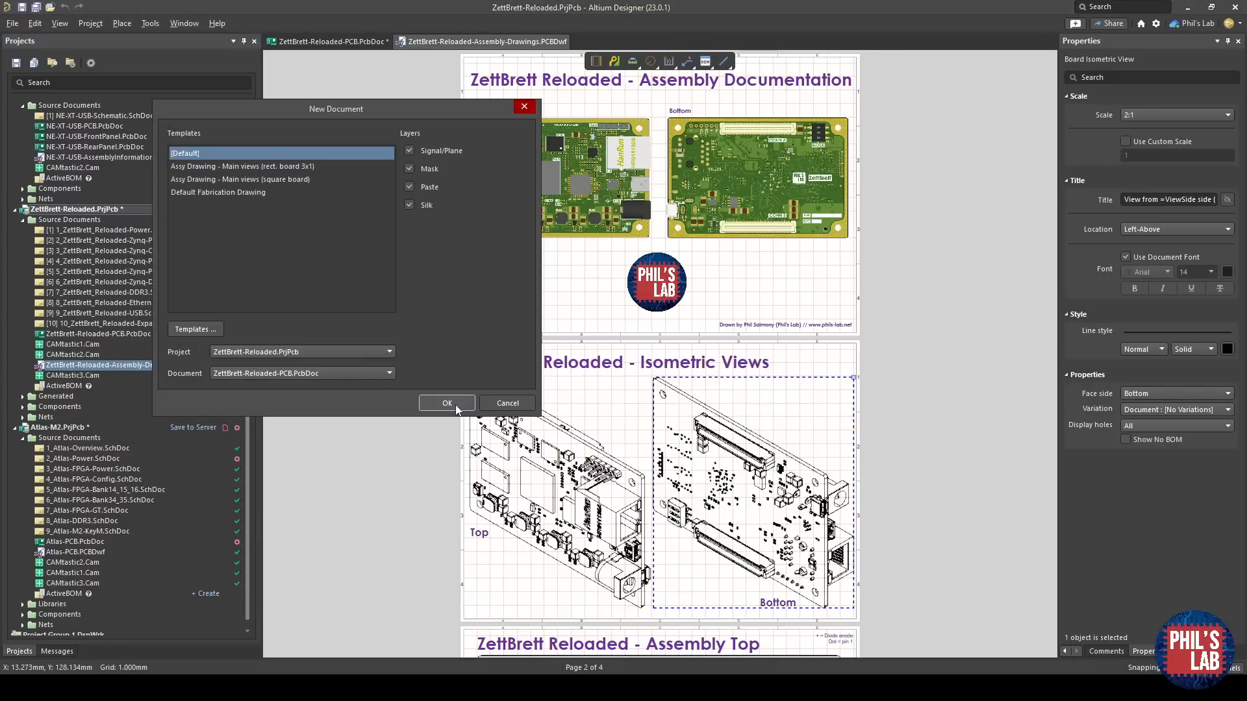
click(447, 403)
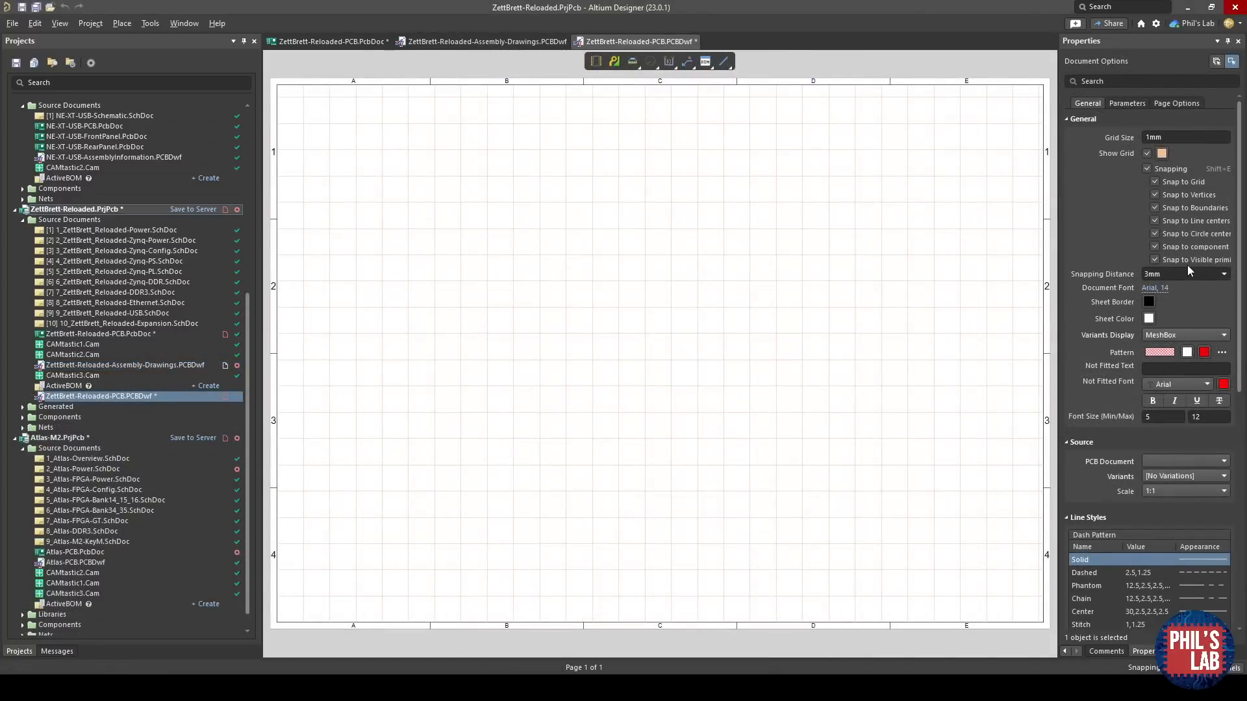
Review the new drawing's document options and the source PCB layout, finishing on the blank drawing sheet.
scroll(1143, 395, down, 3)
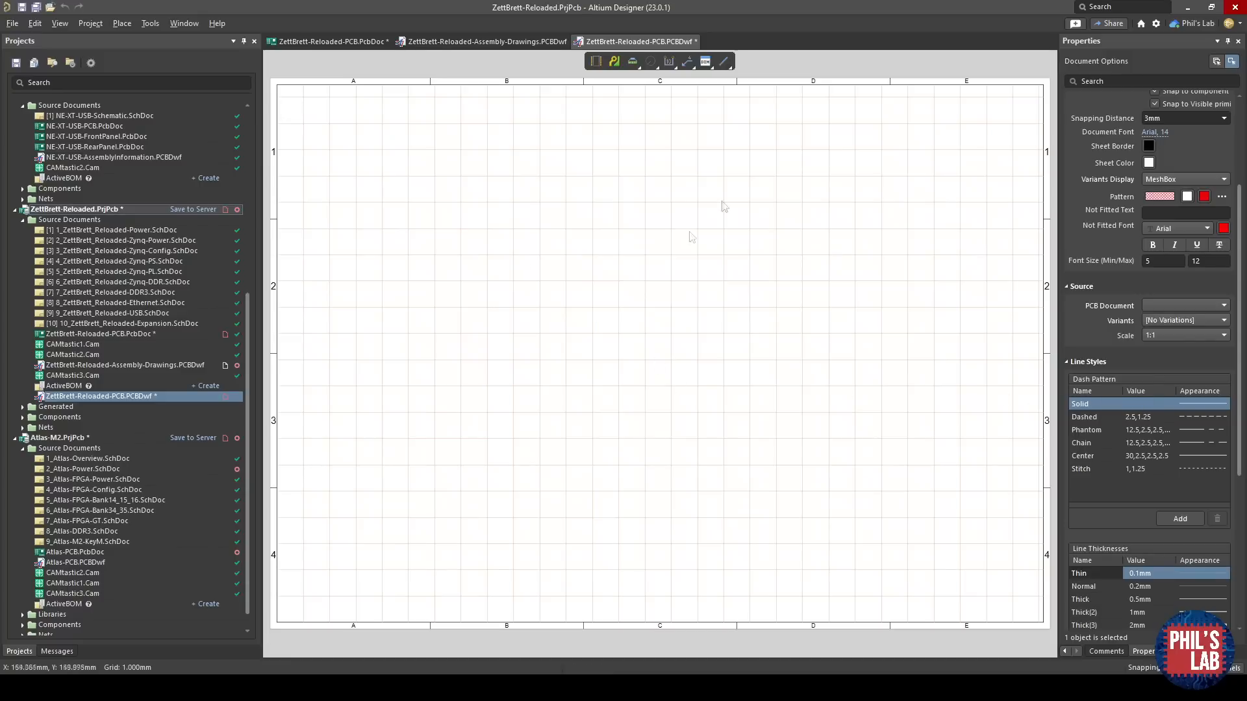
click(331, 41)
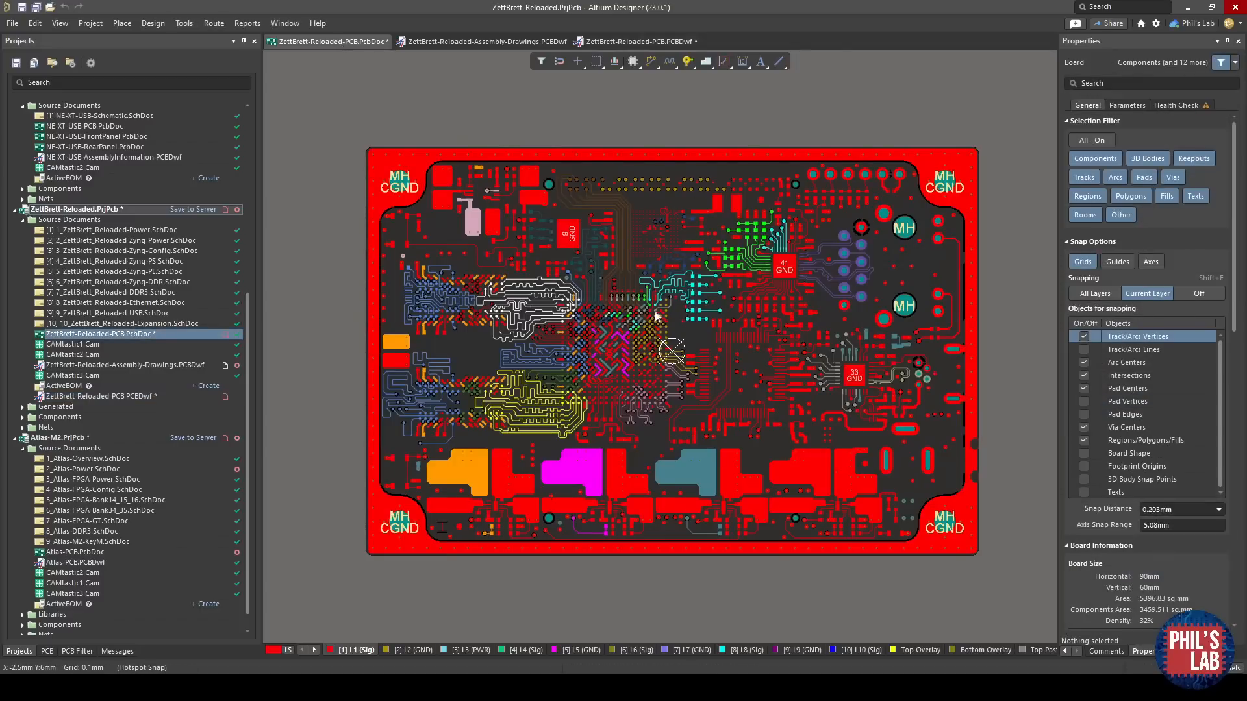
ctrl+scroll(653, 308, up, 3)
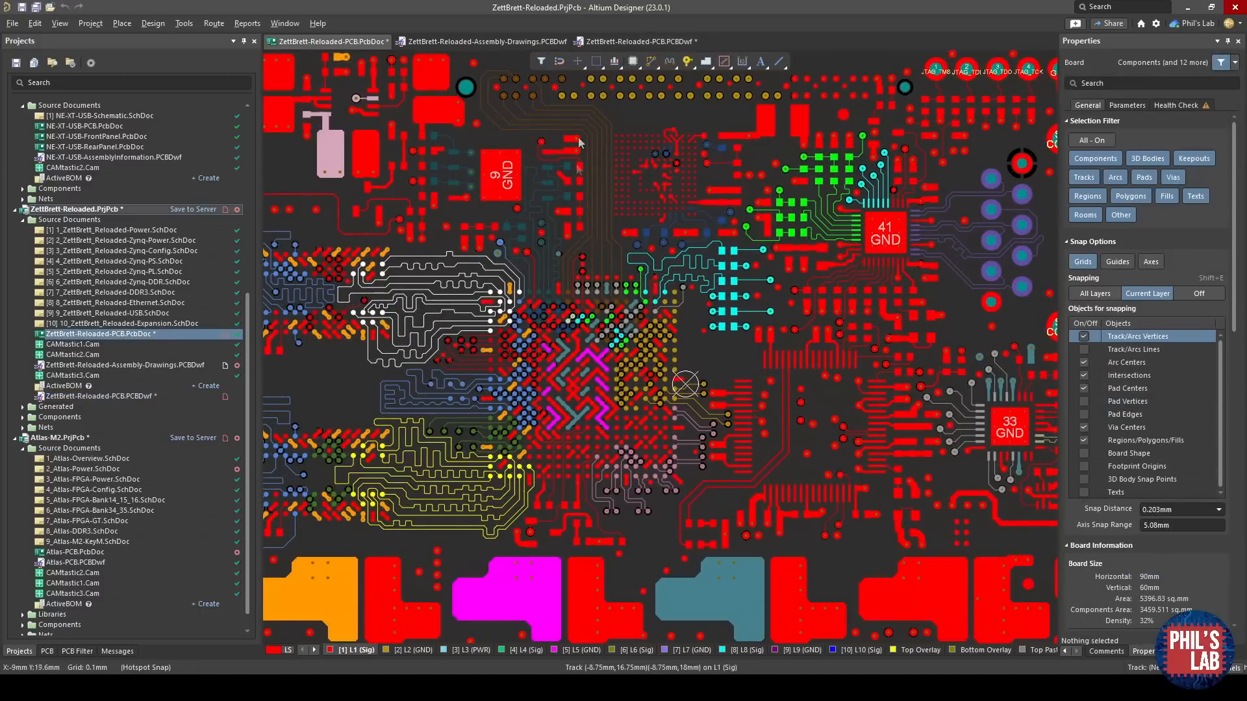
click(617, 41)
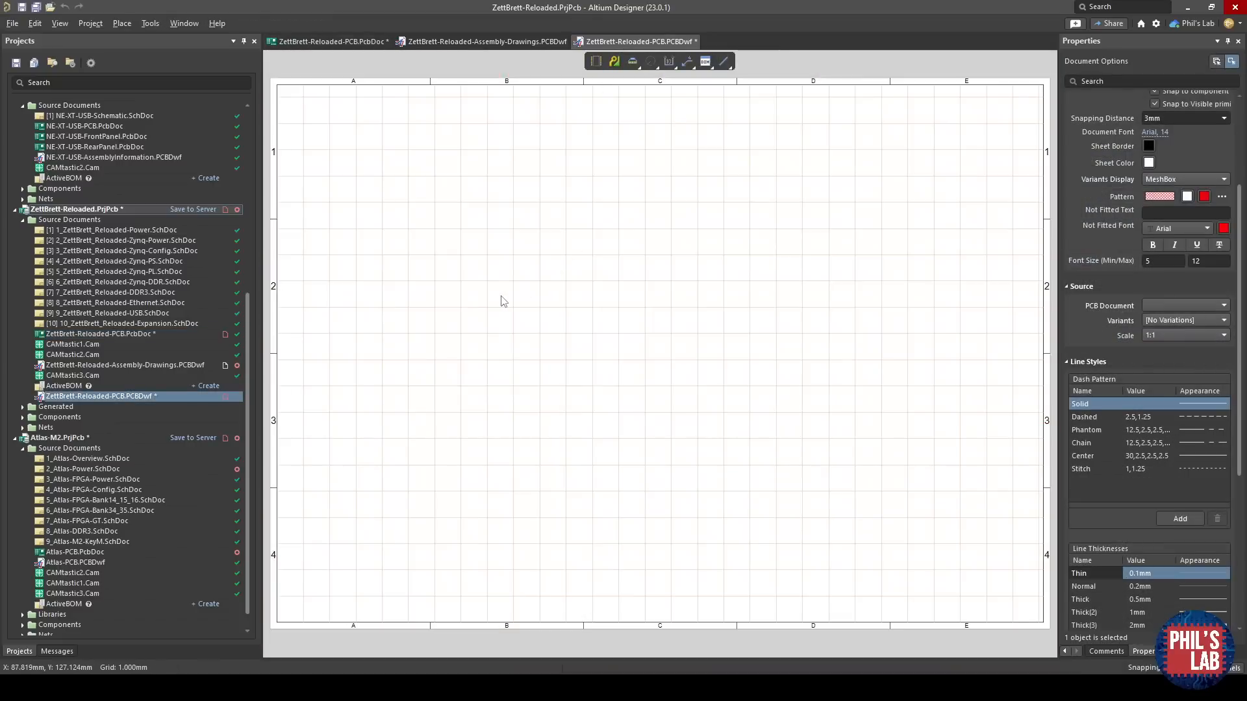
Place a board realistic view of the top side in the sheet's upper-left area and enlarge it.
right_click(501, 296)
click(584, 320)
key(p)
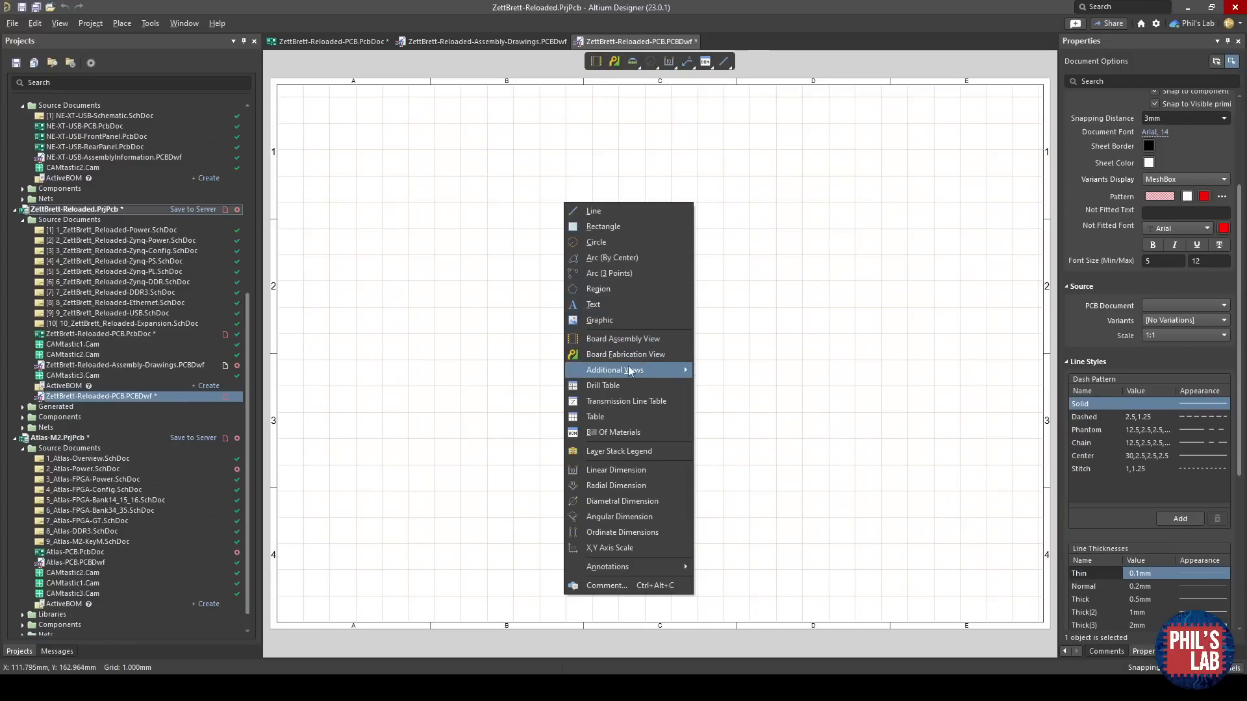
mouse_move(629, 371)
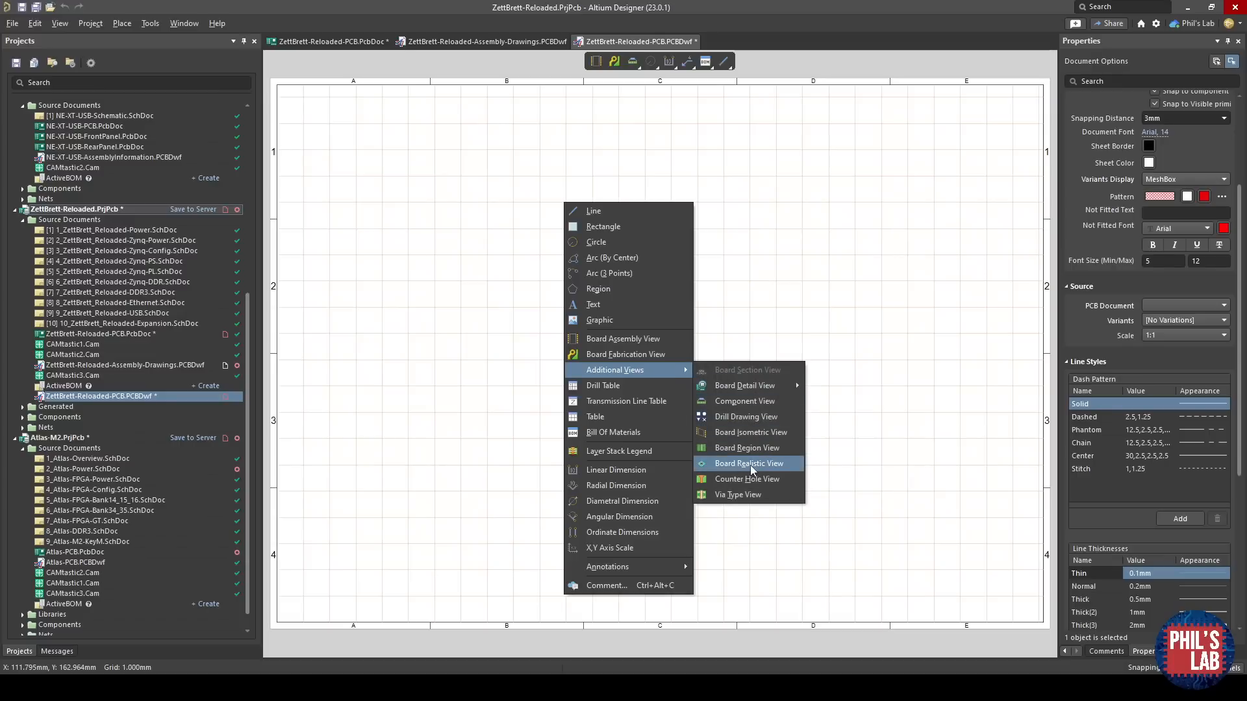
click(750, 465)
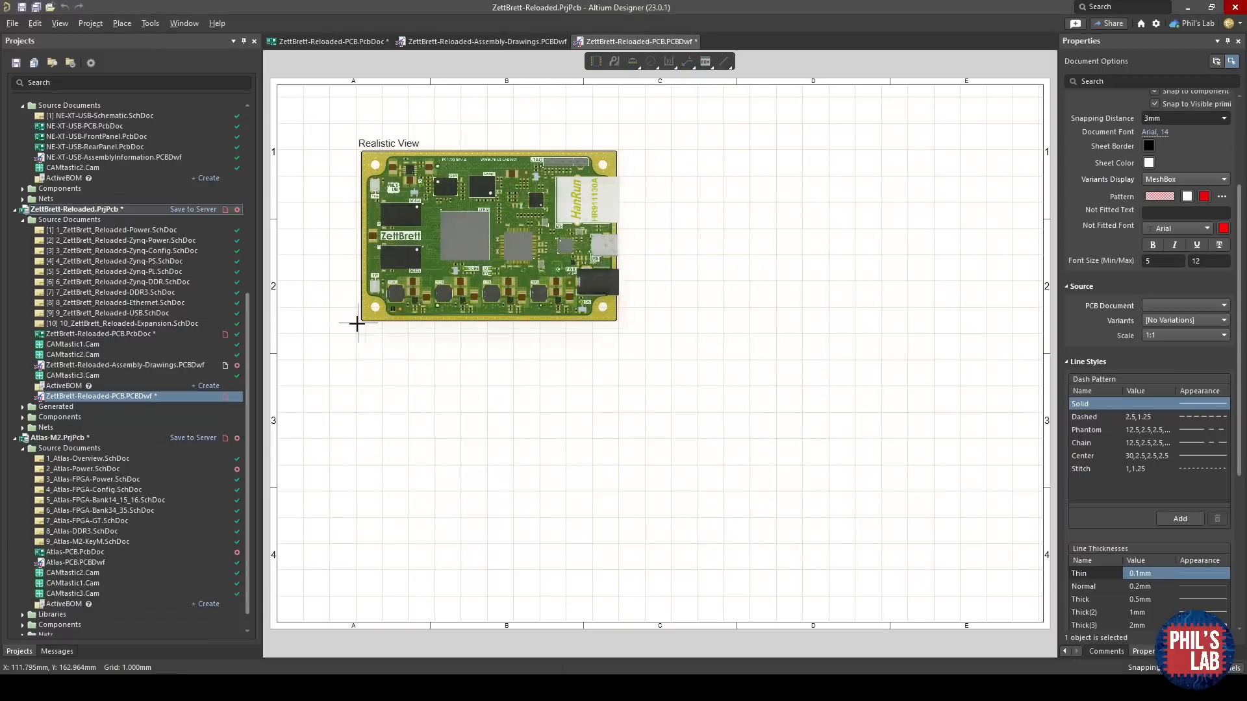
click(356, 322)
click(532, 275)
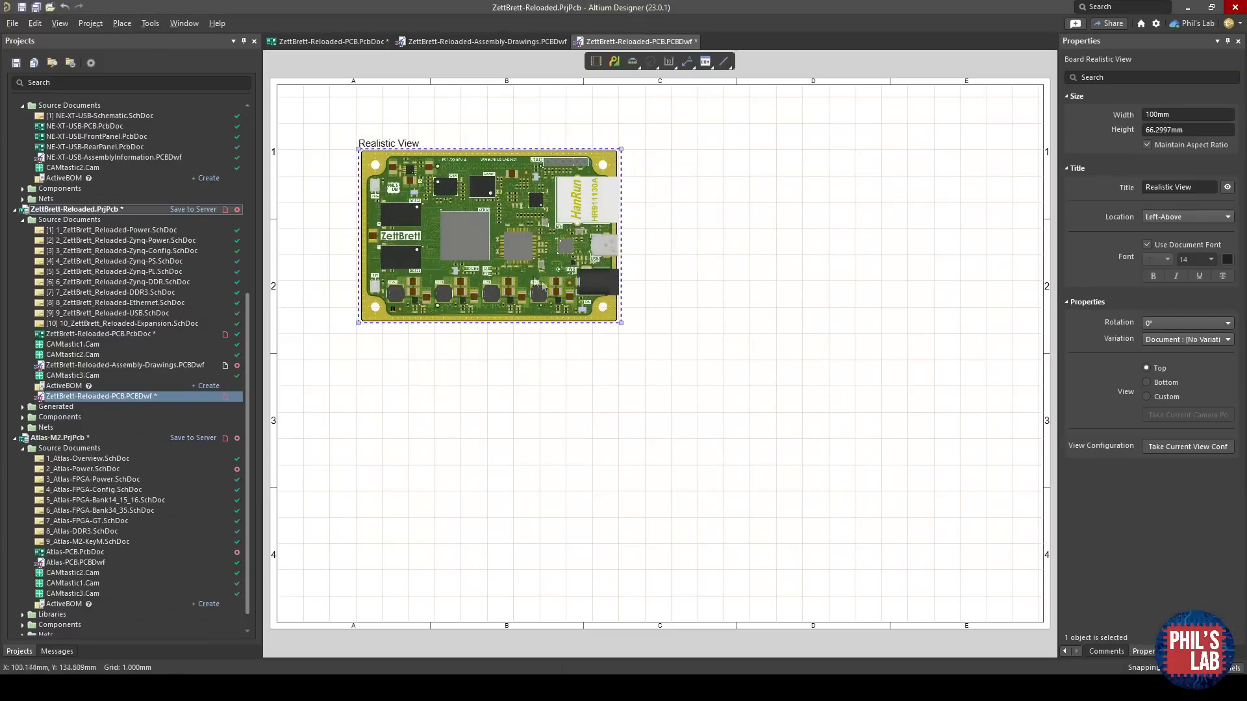
drag(621, 323, 740, 402)
click(1147, 383)
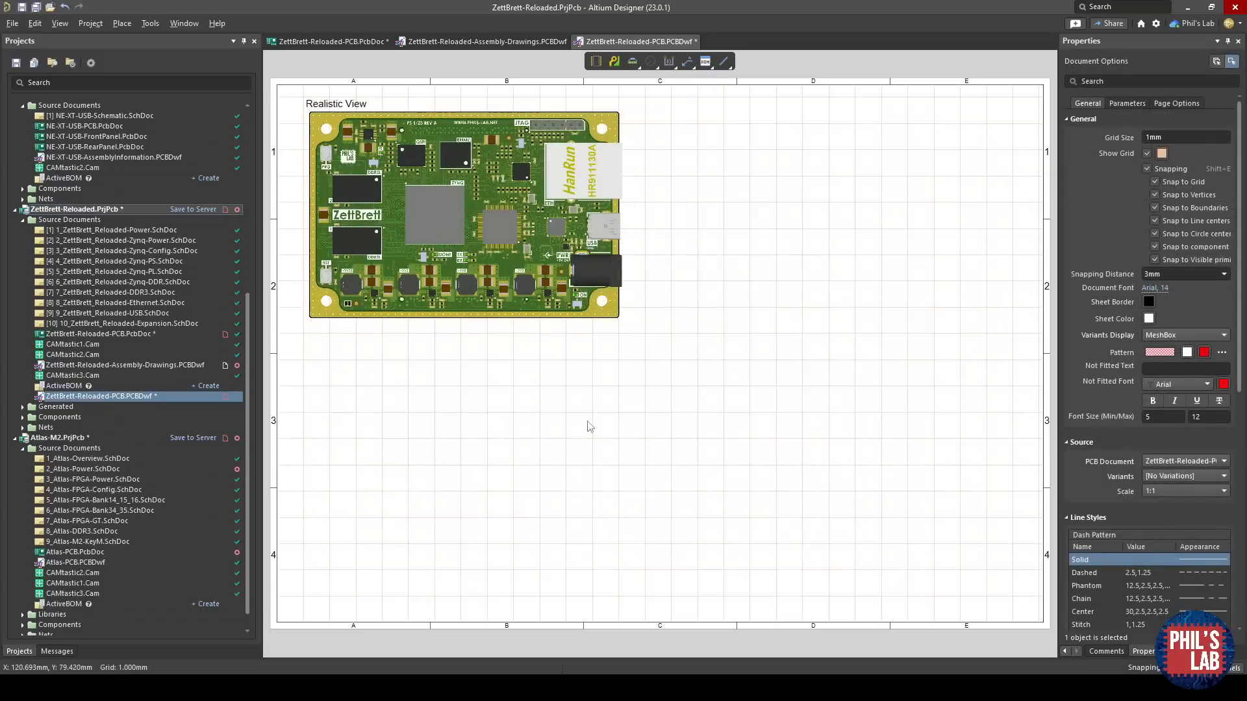
Place a board isometric view of the top side and move it beside the realistic view.
key(p)
mouse_move(691, 196)
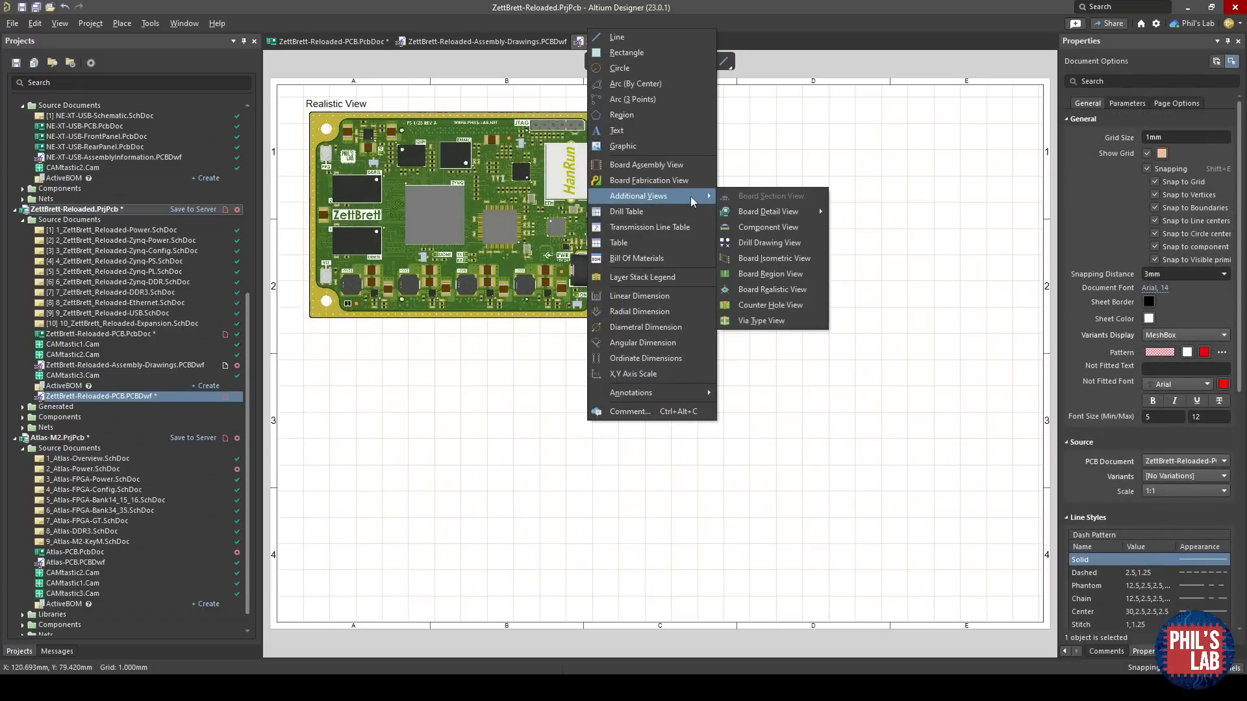
click(776, 258)
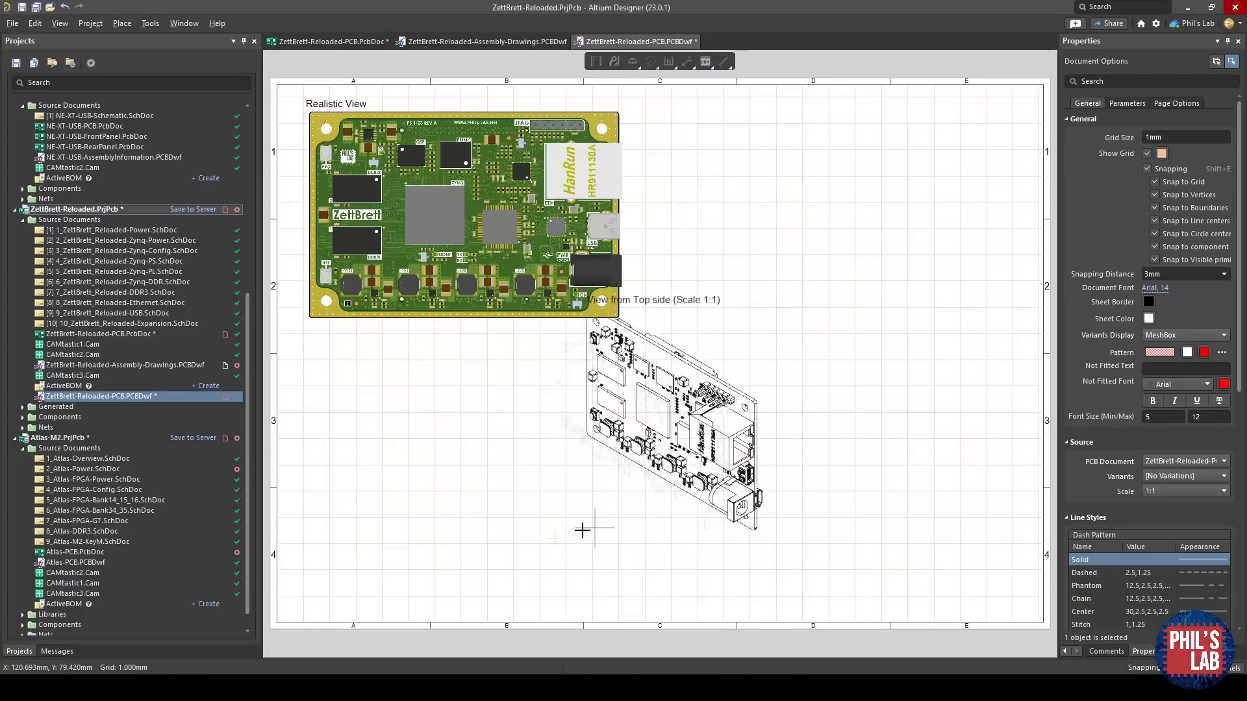
click(489, 564)
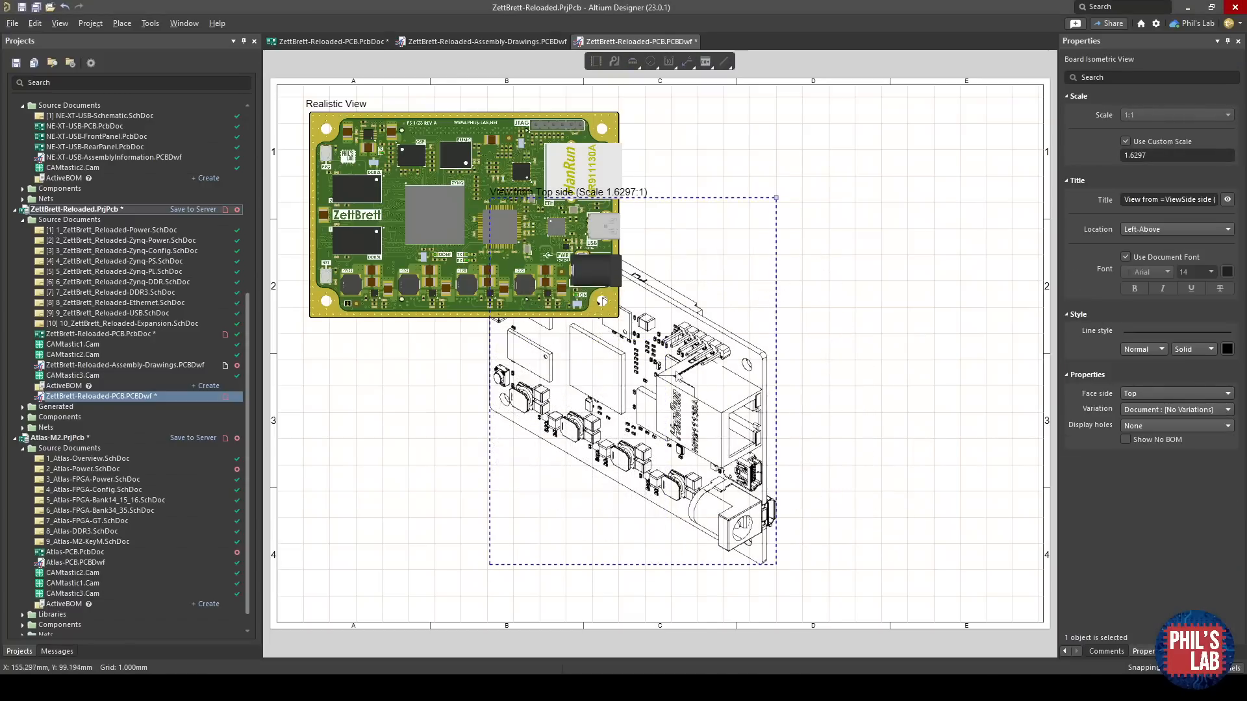
drag(667, 373, 838, 365)
Turn off the isometric view's custom scale and show its Front face side at a 1:1 scale.
click(1130, 143)
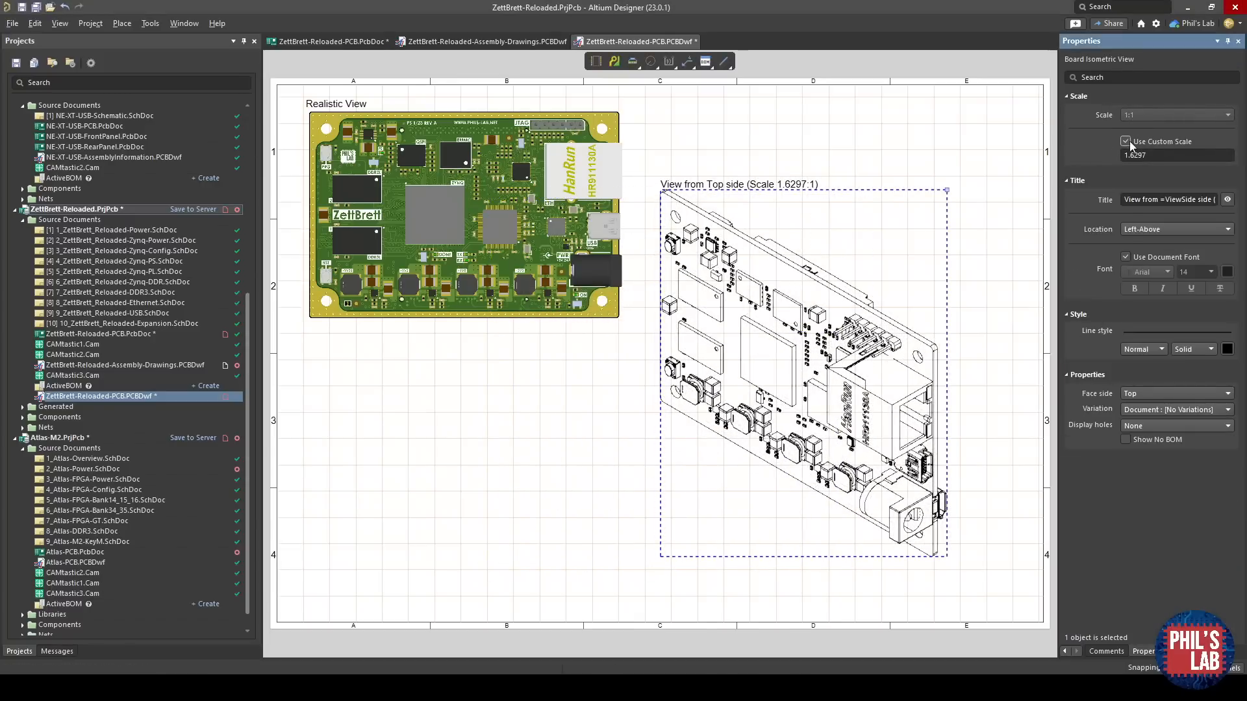
click(1126, 141)
click(1169, 115)
click(1143, 155)
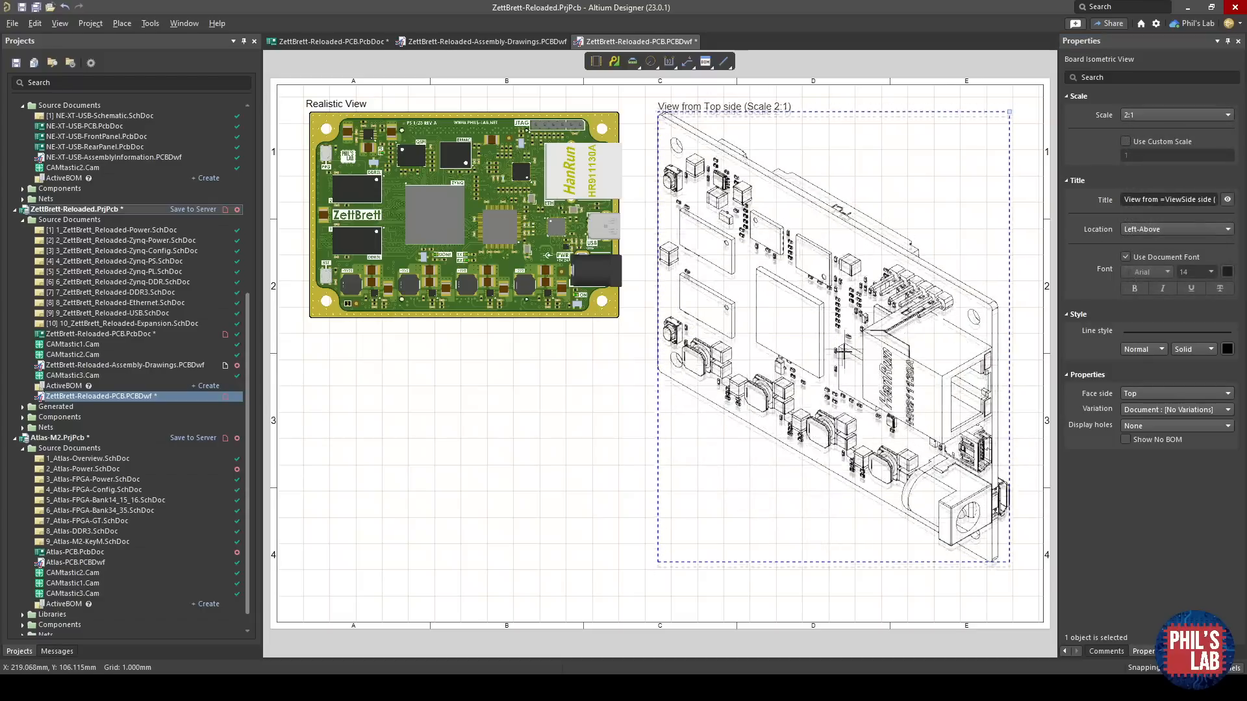
drag(844, 353, 834, 376)
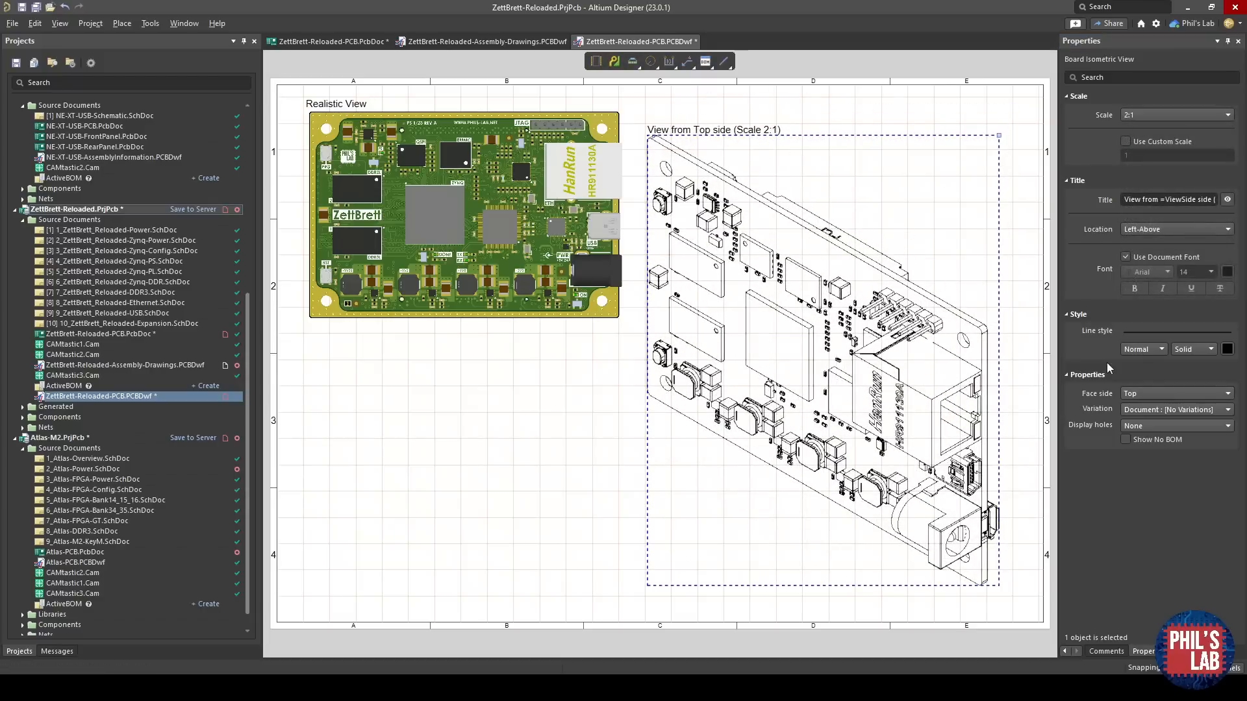
click(1149, 393)
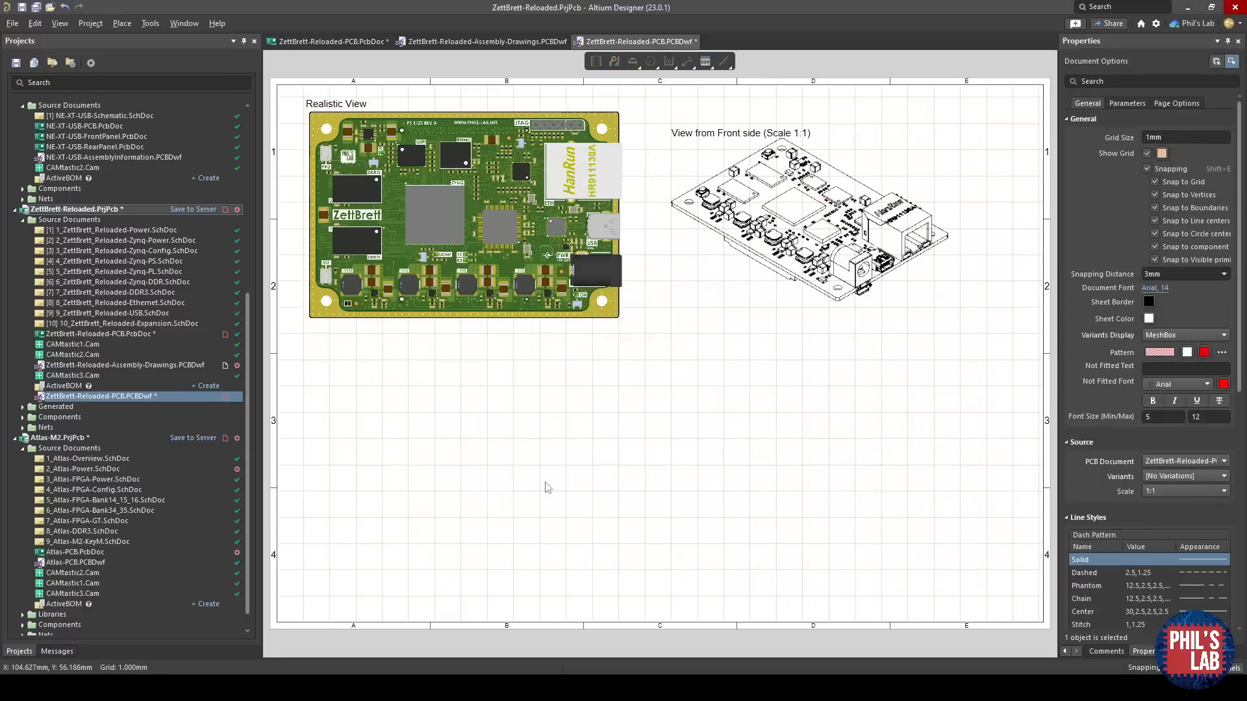
Place a top-side board assembly view at 2:1 scale and remove the realistic and isometric views from the sheet.
key(p)
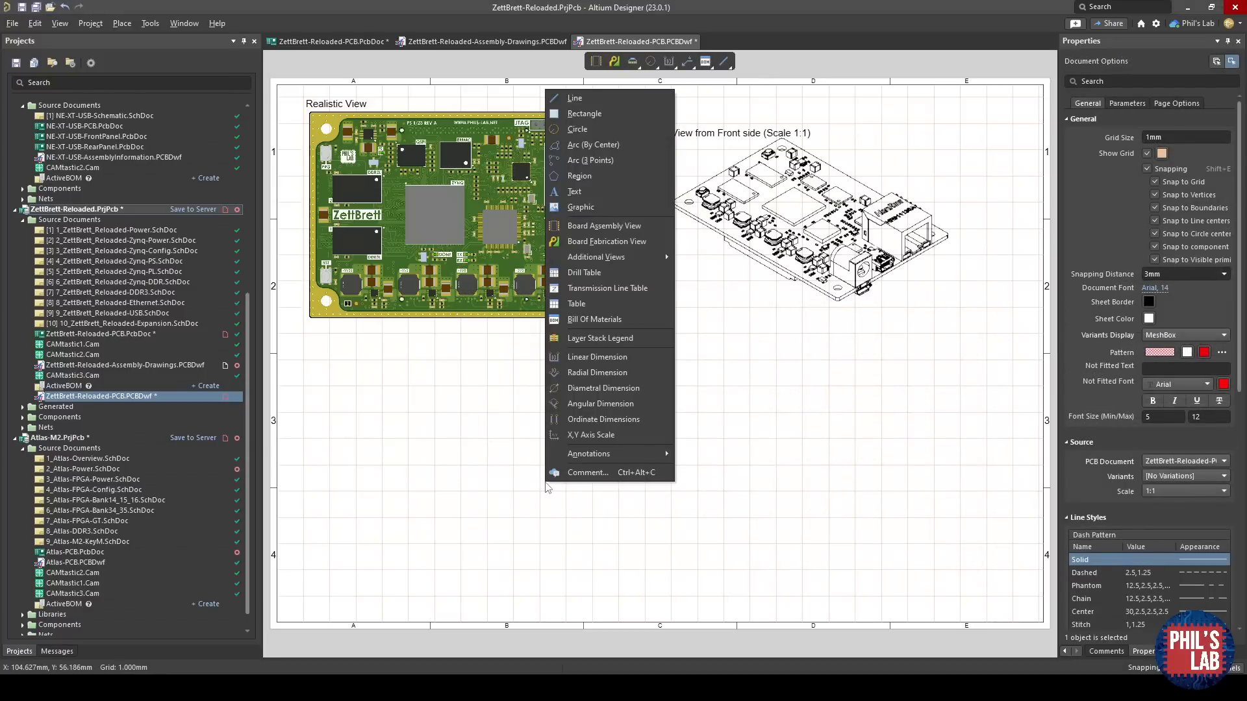
click(611, 229)
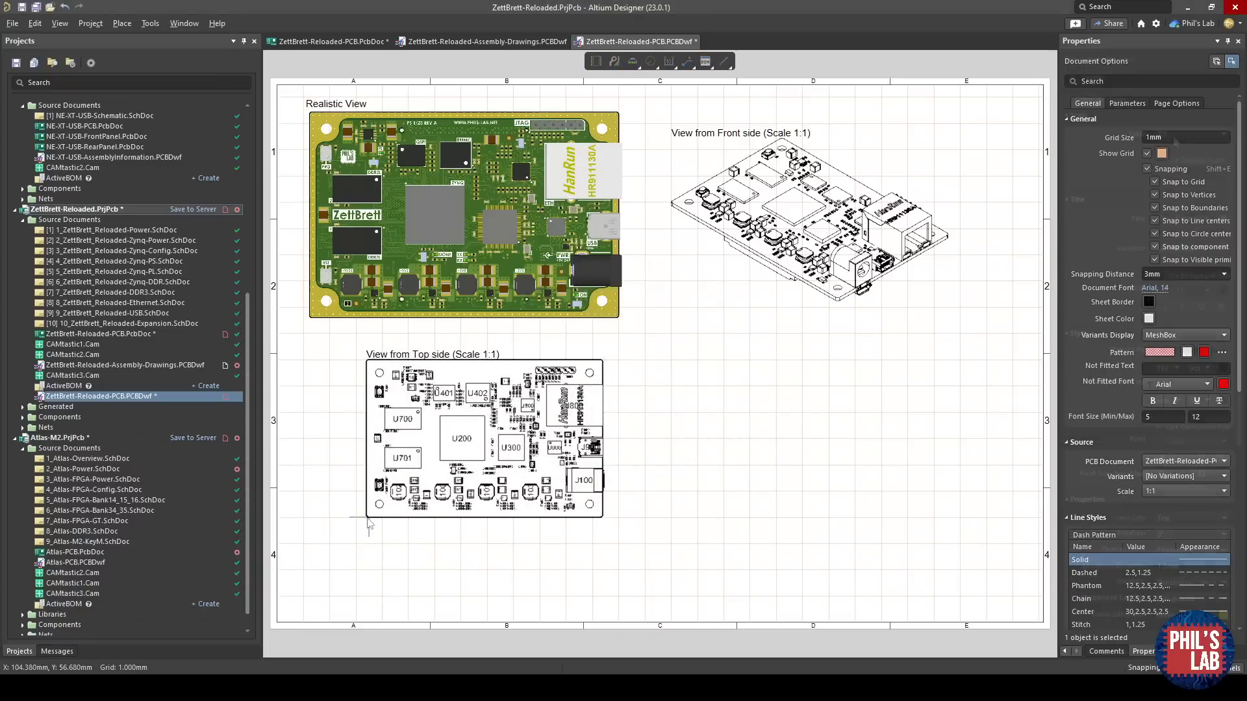
key(Tab)
click(1188, 134)
click(1169, 232)
click(779, 286)
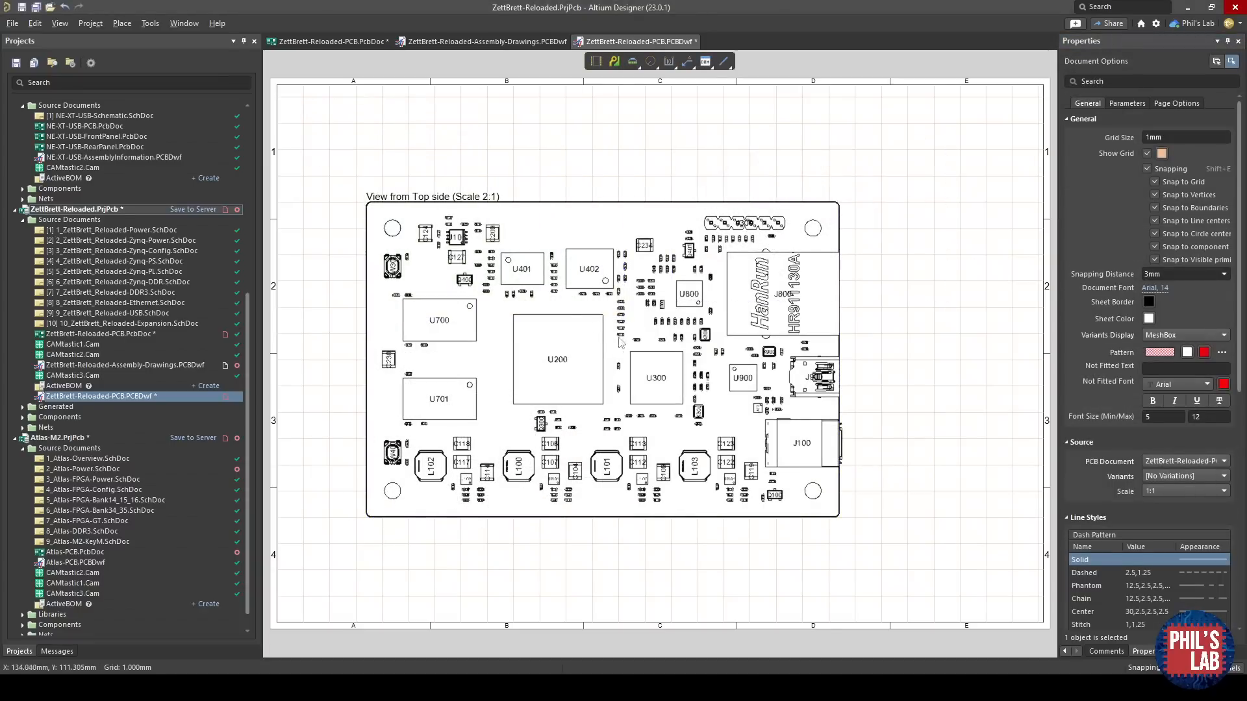
Display all component bodies in the top assembly view as Bounding box outlines.
click(597, 315)
ctrl+scroll(693, 299, up, 3)
ctrl+scroll(614, 250, up, 4)
right_drag(478, 289, 729, 291)
ctrl+scroll(722, 315, down, 7)
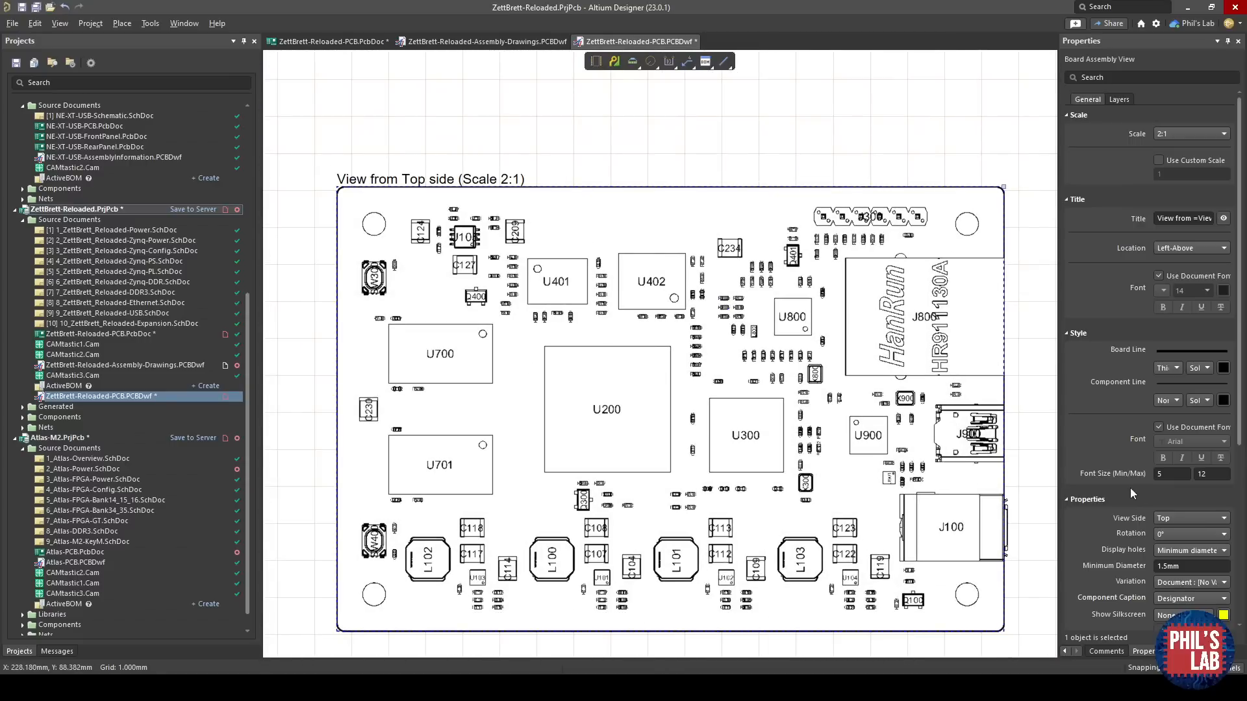
scroll(1130, 493, down, 3)
scroll(1183, 553, down, 5)
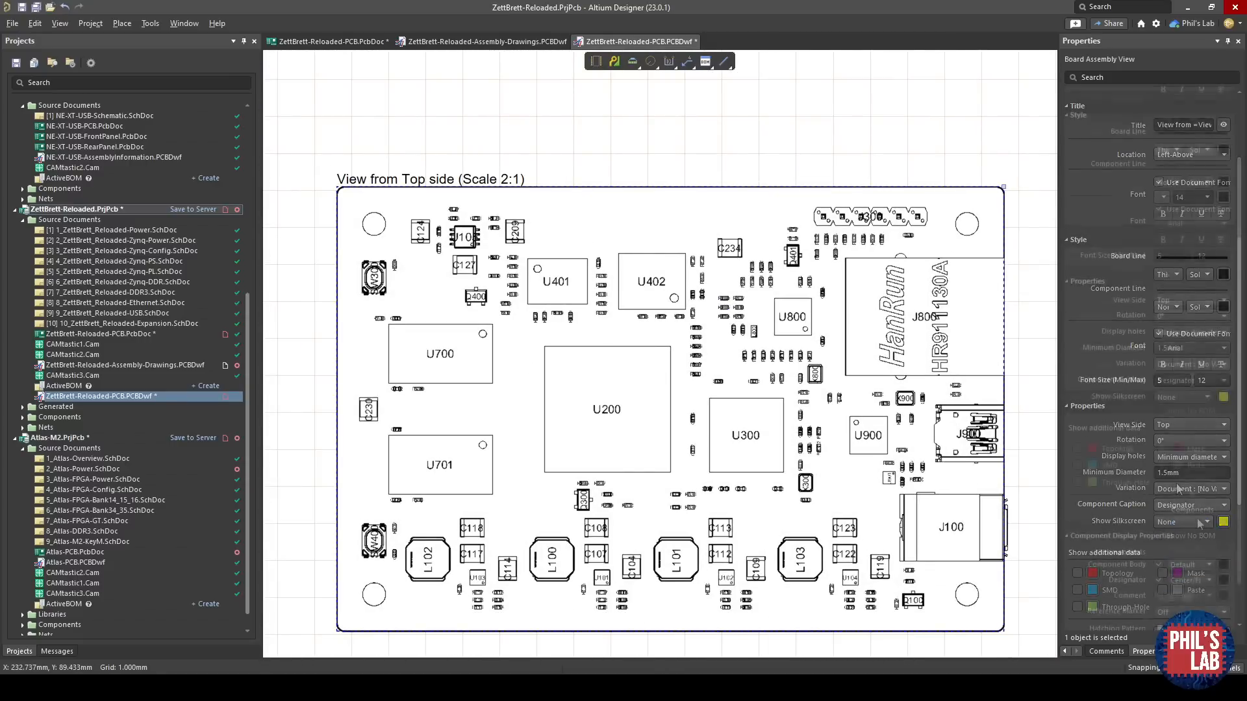
click(1198, 510)
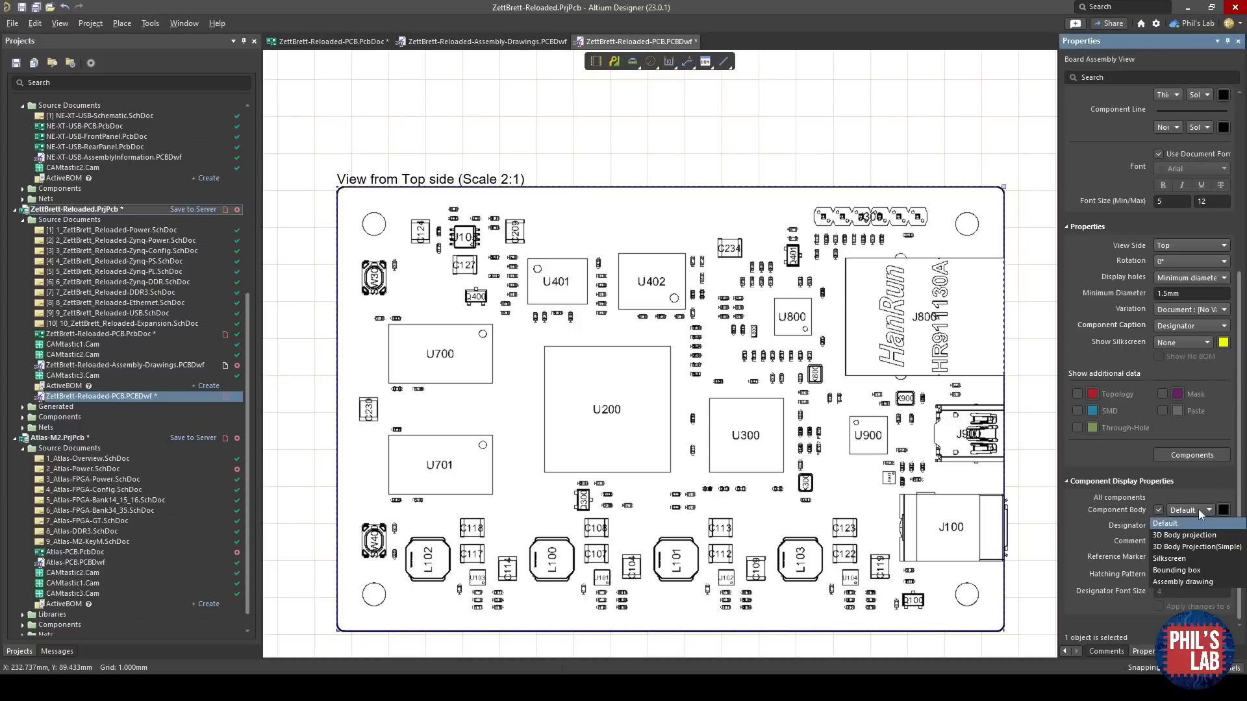
click(1184, 570)
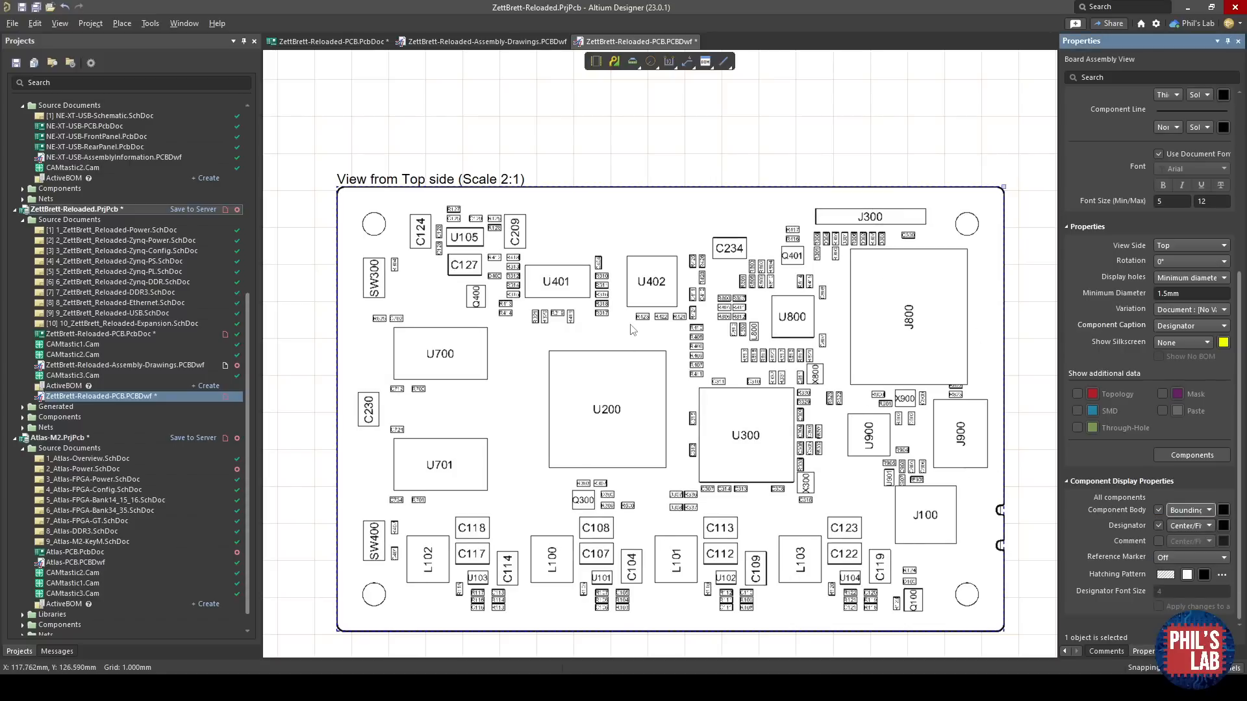
Show the silkscreen With Components in the top assembly view and colour it cyan.
click(1192, 341)
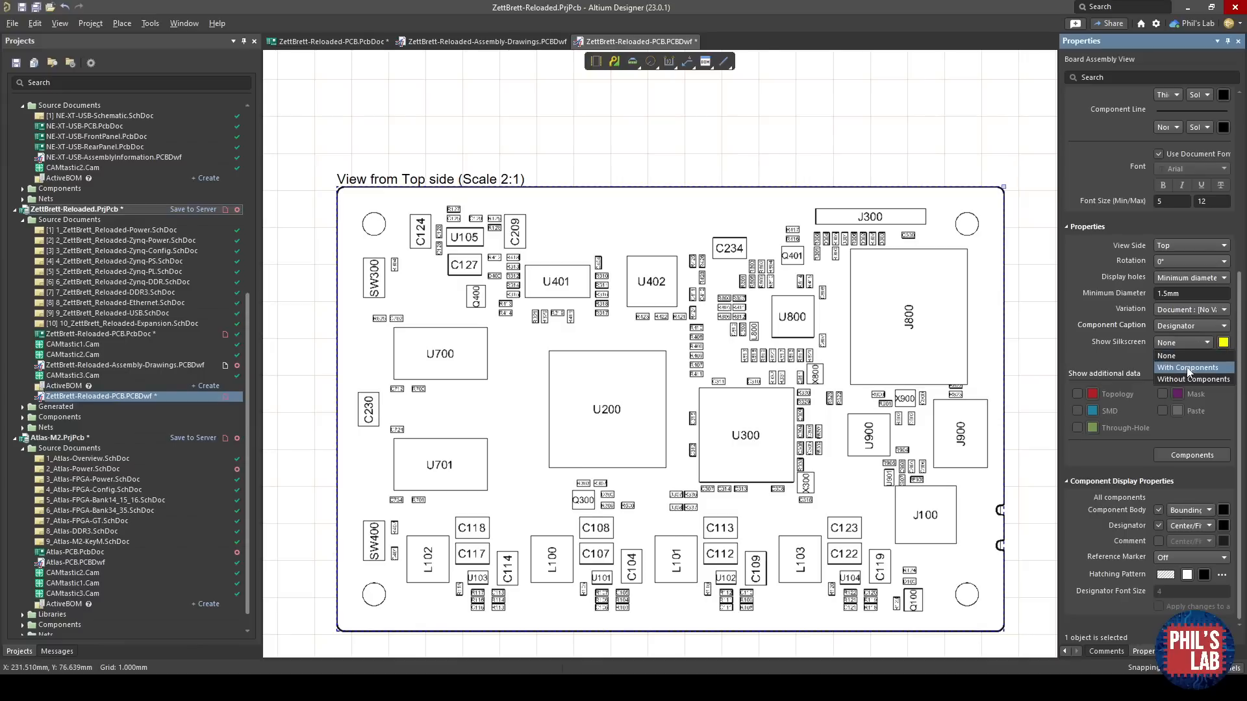
click(1187, 368)
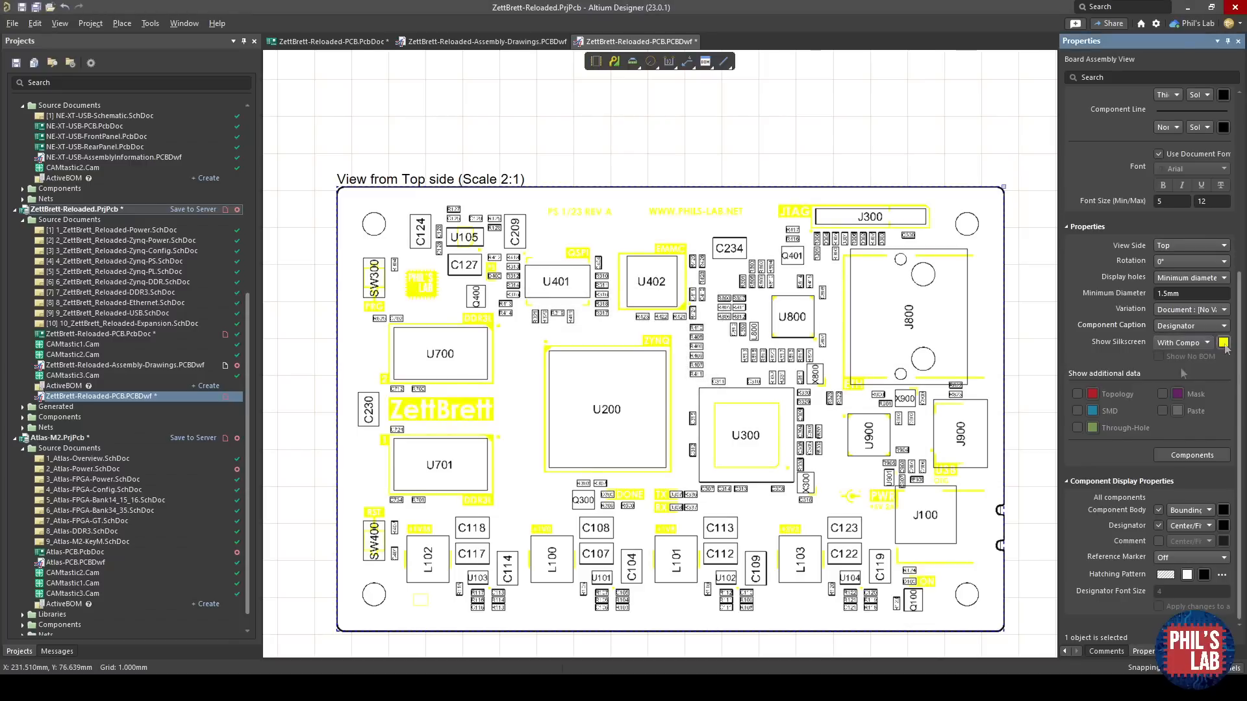
click(1224, 343)
click(1181, 369)
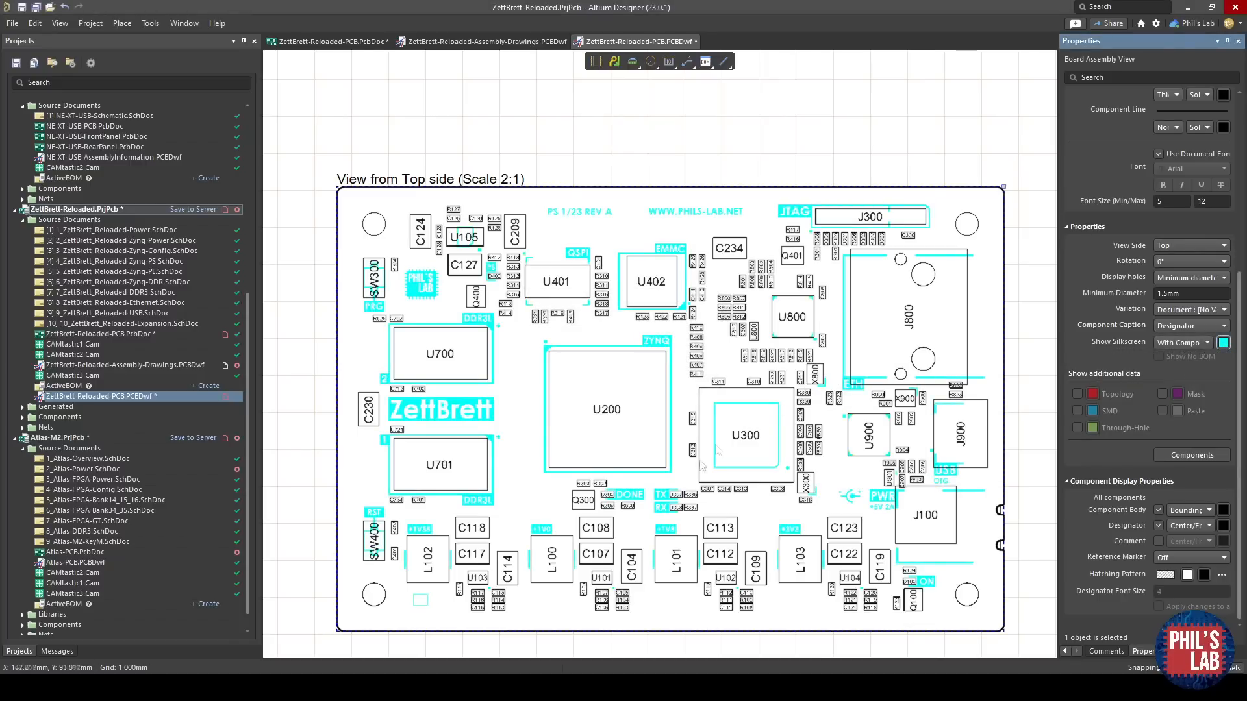
Position D307's designator above its component outline in the top assembly view.
ctrl+scroll(677, 491, up, 8)
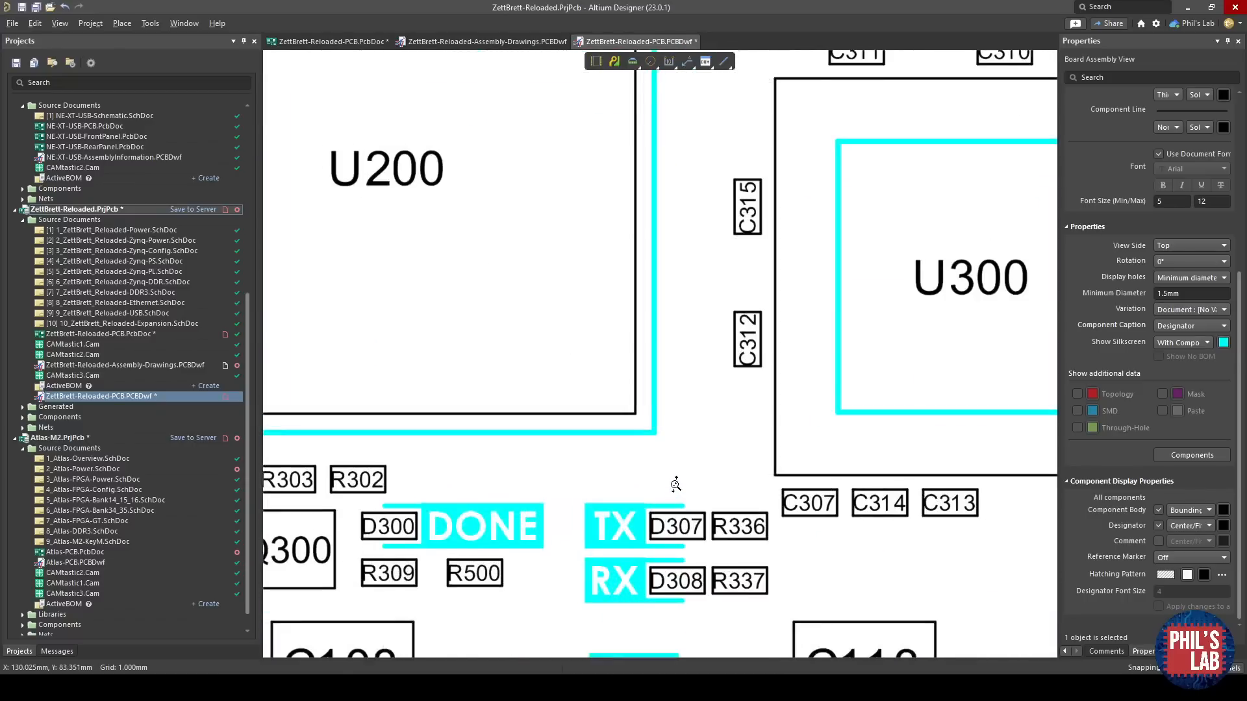
right_drag(678, 530, 640, 431)
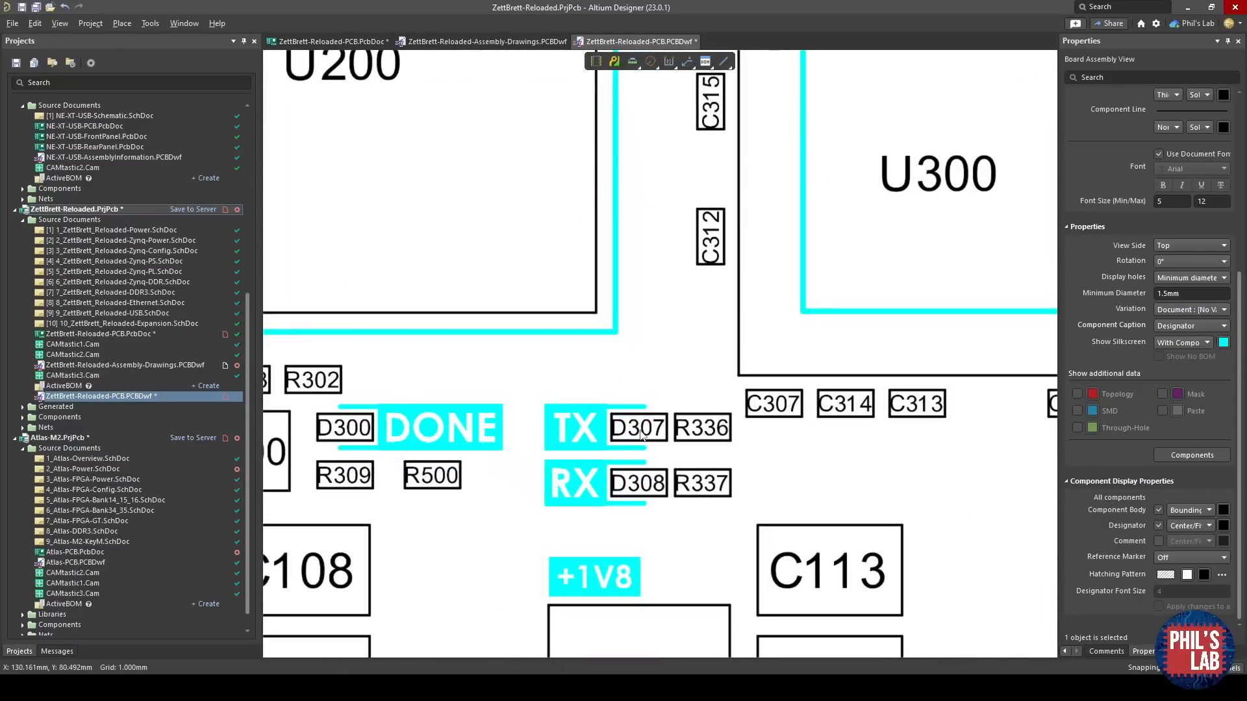
ctrl+scroll(641, 429, up, 3)
click(627, 431)
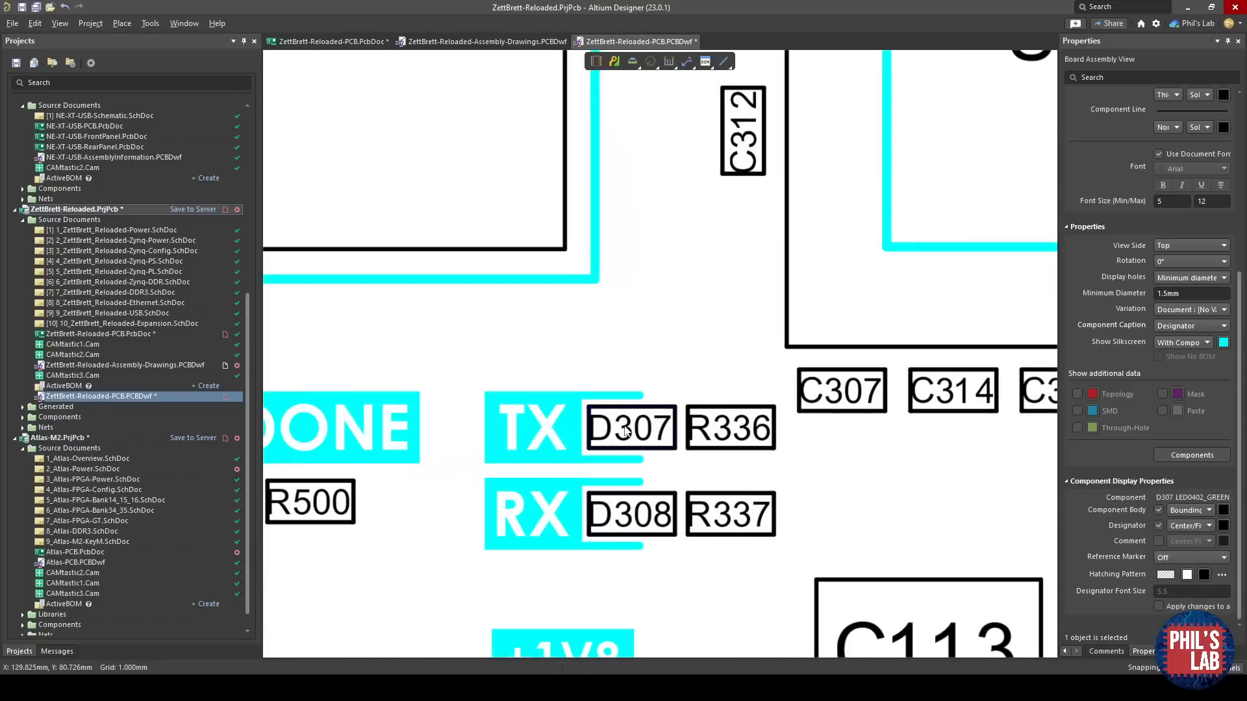
click(1197, 526)
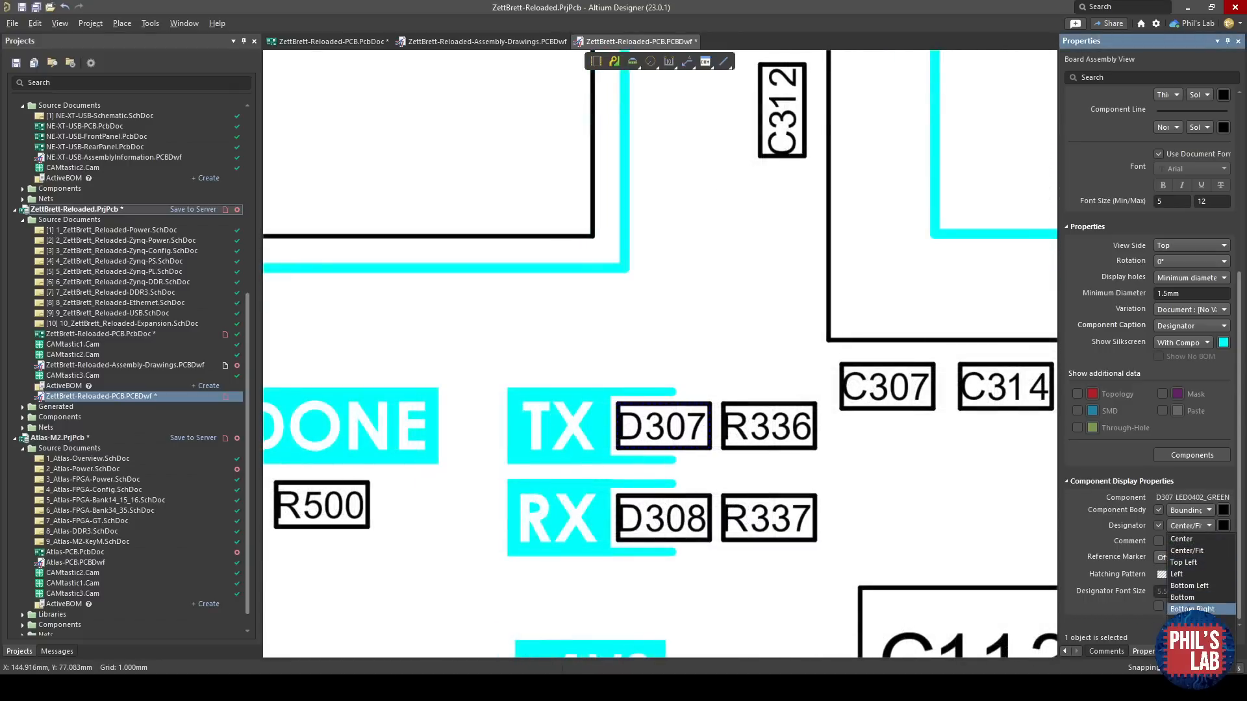
click(1185, 644)
click(741, 319)
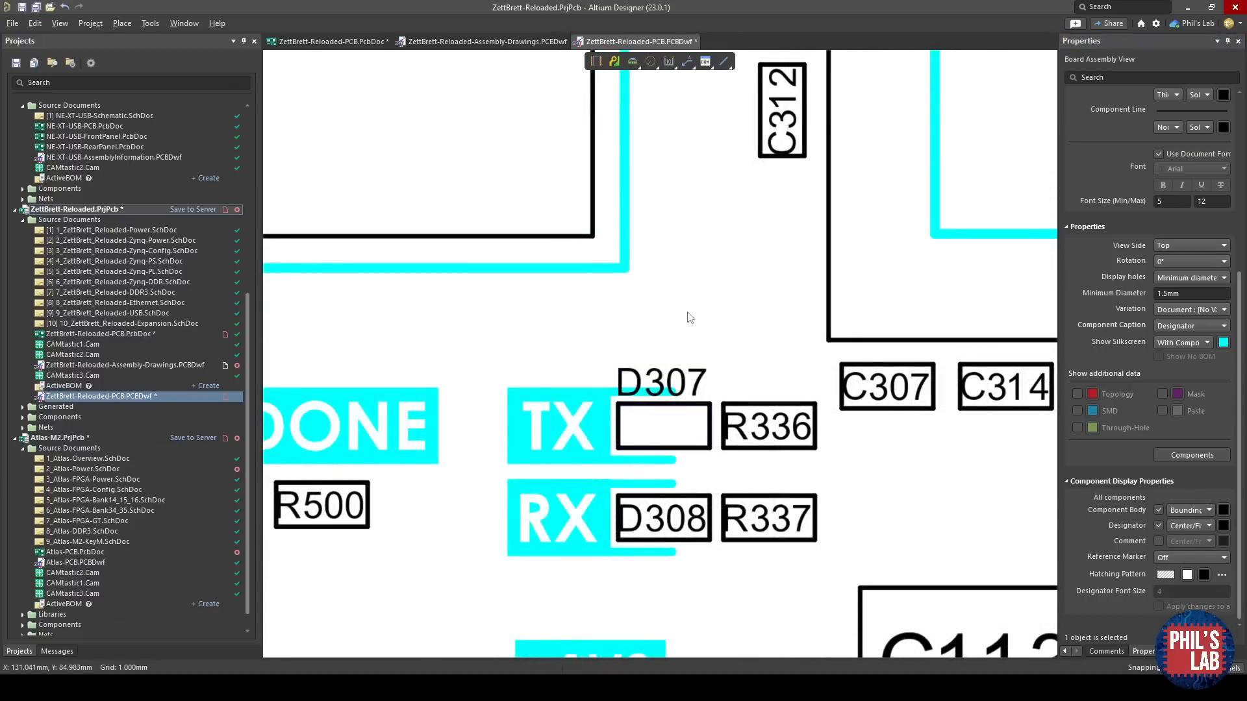
Add a new sheet to the ZettBrett-Reloaded-PCB Draftsman document.
ctrl+scroll(690, 317, down, 4)
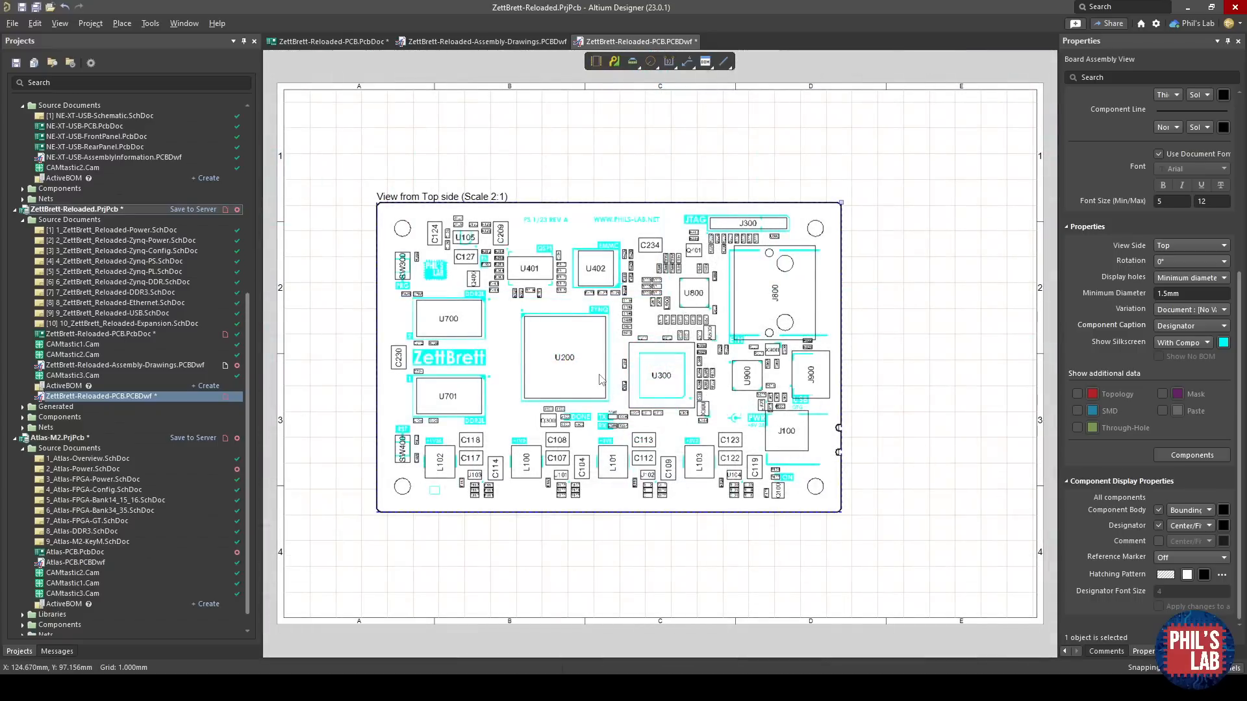
right_click(927, 387)
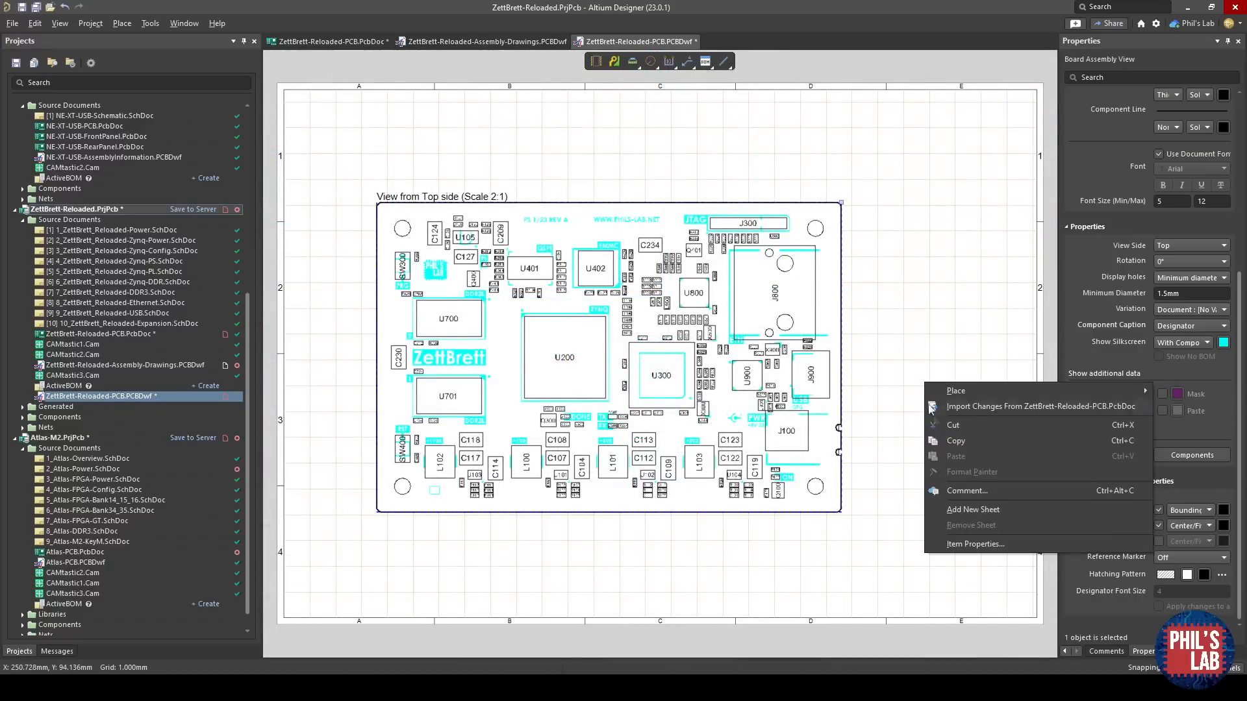
click(978, 511)
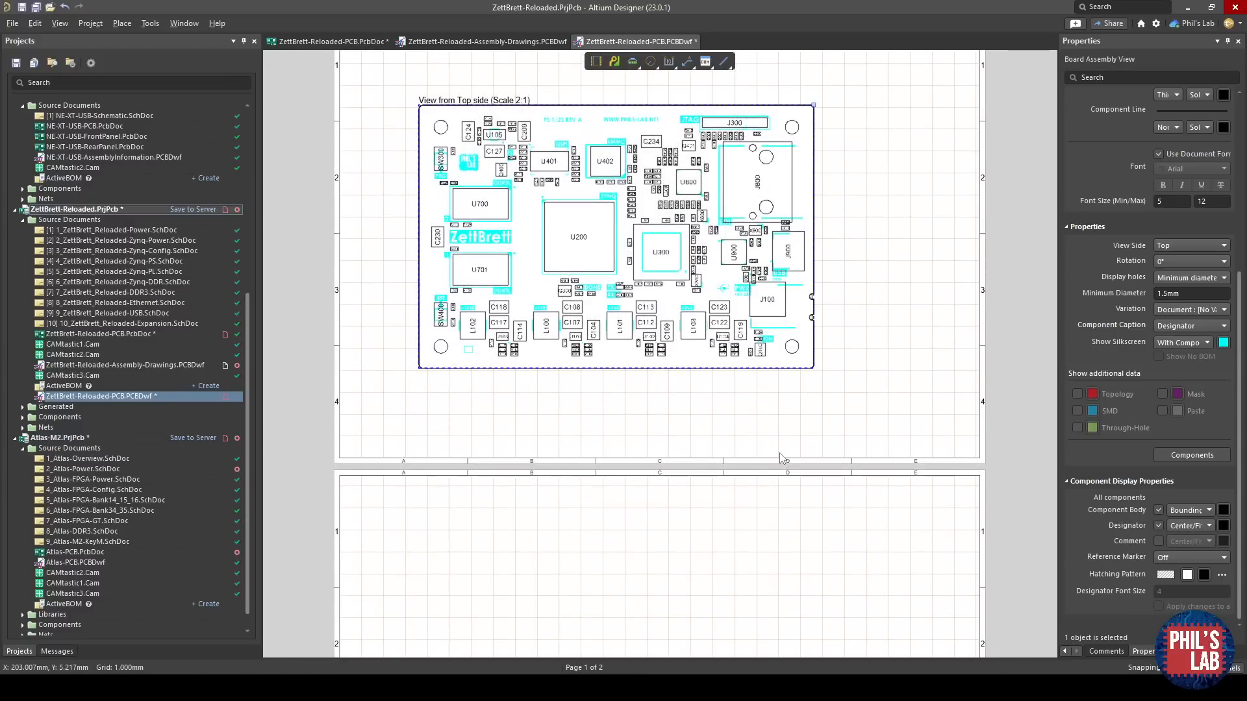
Open ZettBrett-Reloaded-Assembly-Drawings.PCBDwf and review its top and bottom assembly sheets.
click(197, 365)
ctrl+scroll(748, 231, up, 2)
scroll(692, 441, down, 11)
click(731, 515)
scroll(730, 514, down, 8)
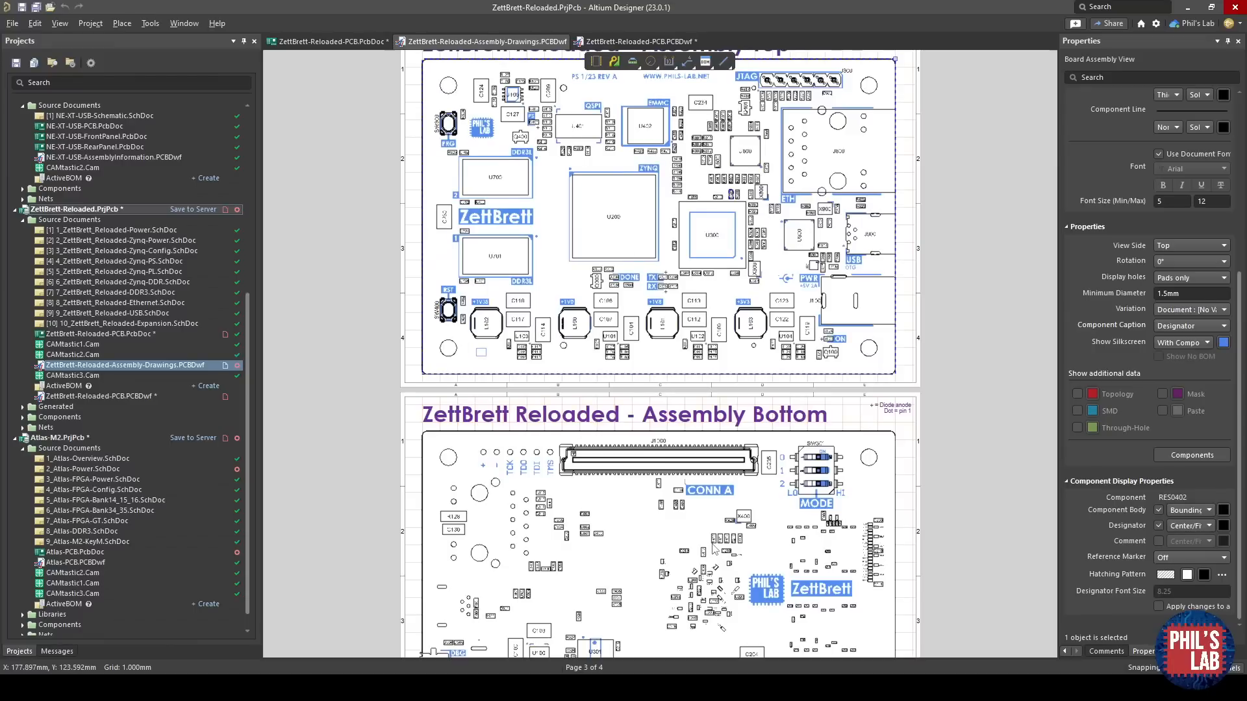
click(13, 25)
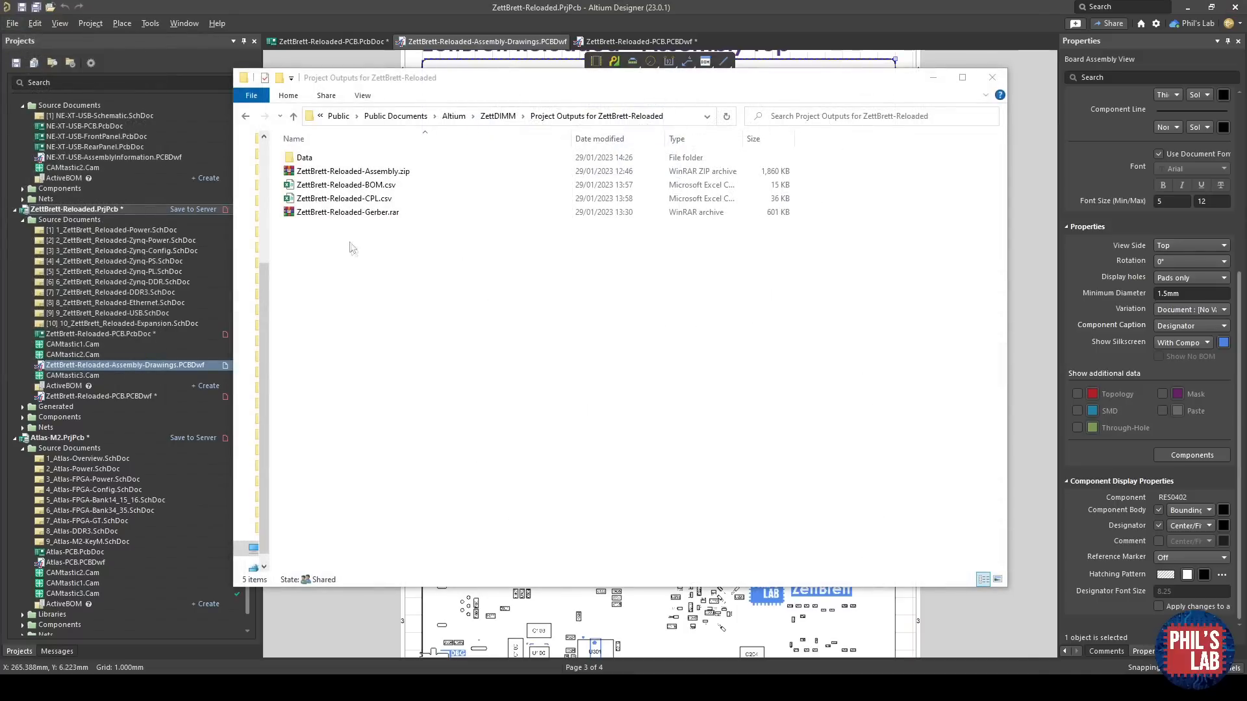
Review the Gerber, CPL and BOM output files and inspect the contents of ZettBrett-Reloaded-Assembly.zip.
click(362, 214)
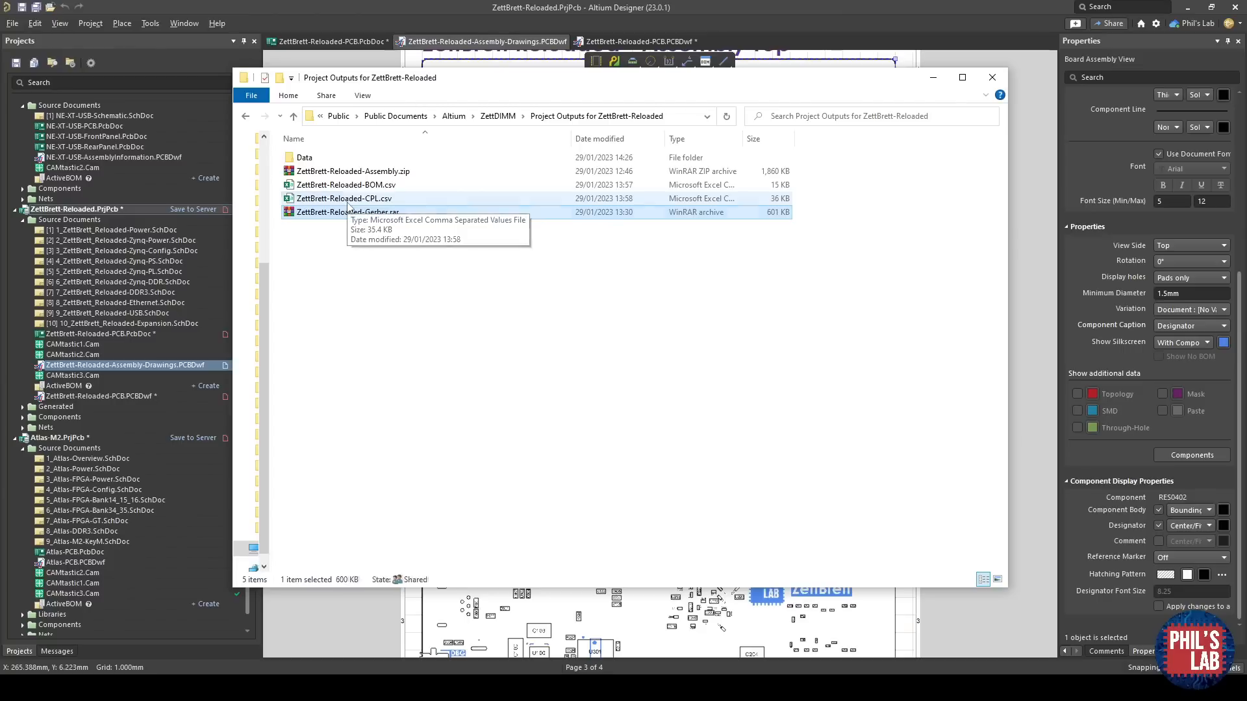
click(349, 206)
click(389, 187)
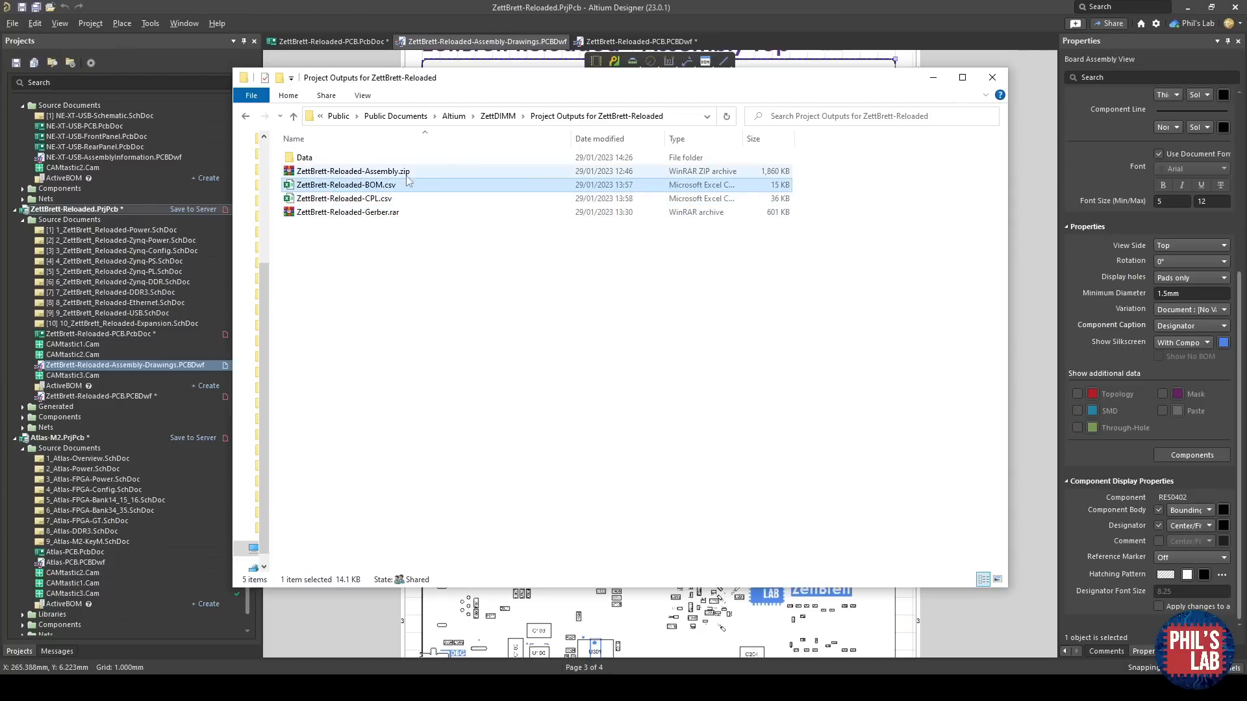
double_click(407, 173)
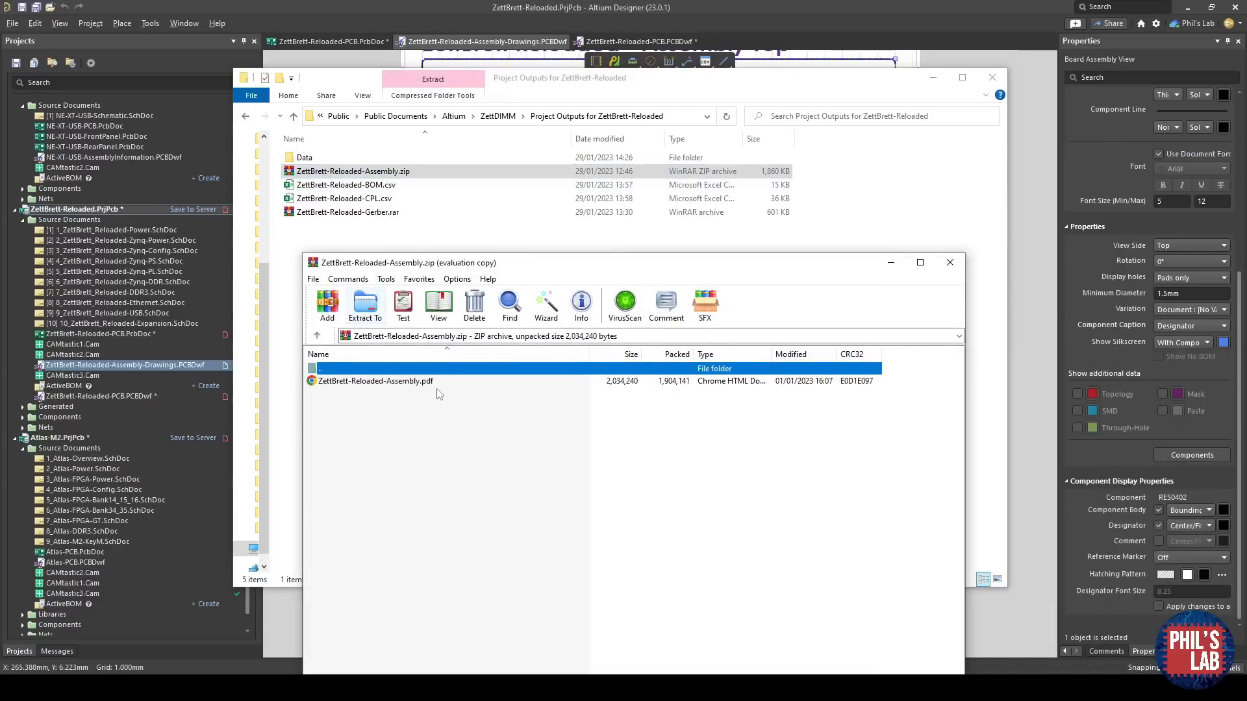
click(439, 382)
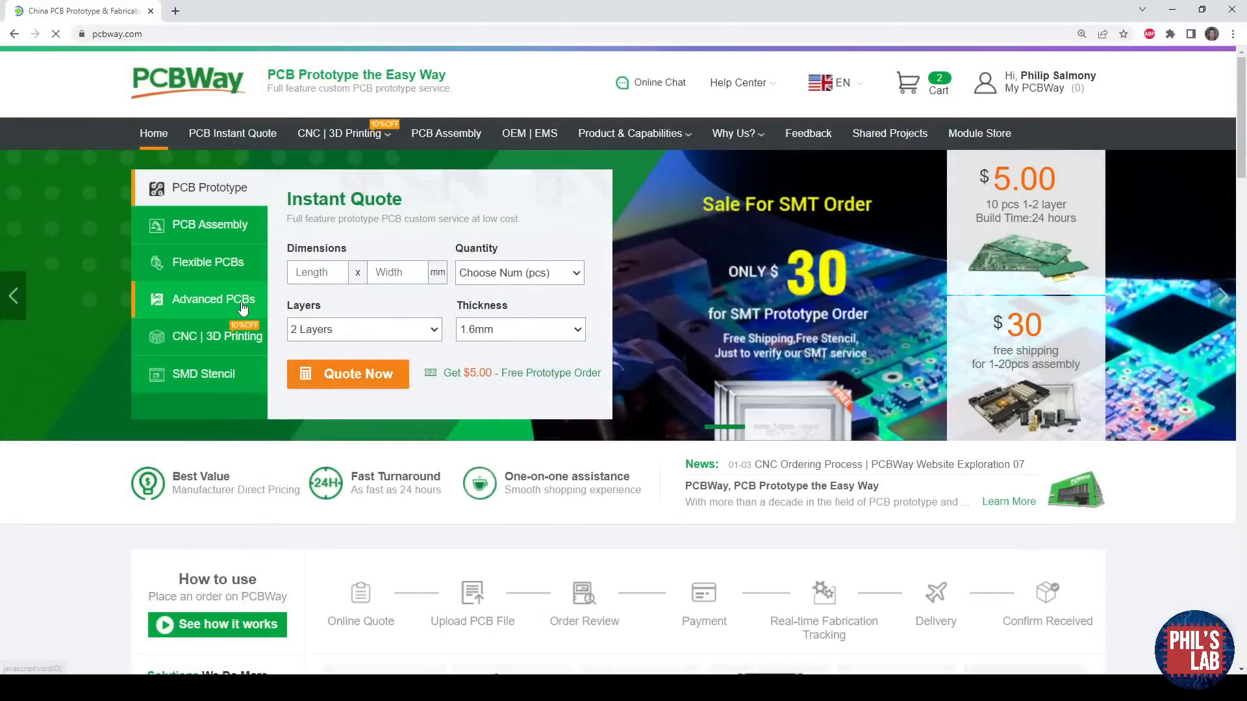
On the PCBWay site, request an Advanced PCBs quote for 10 boards of 90 x 60 mm with 10 layers.
click(214, 299)
click(405, 273)
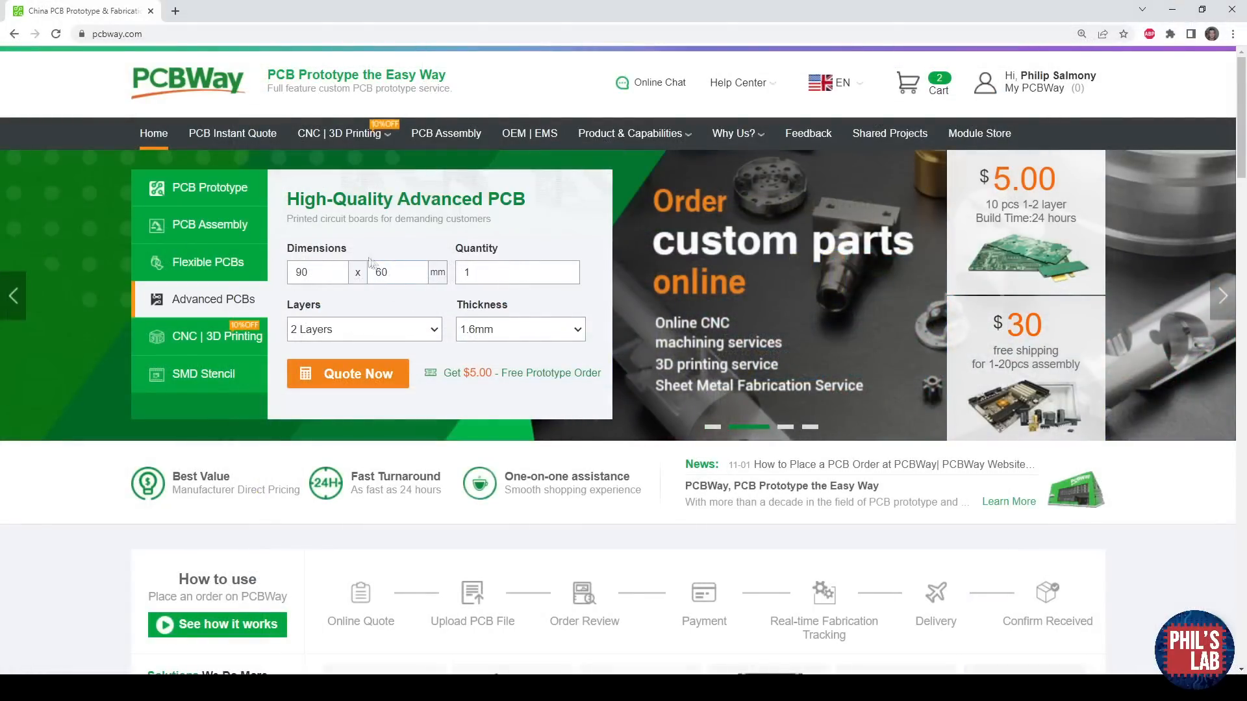
click(513, 268)
text(0)
click(383, 329)
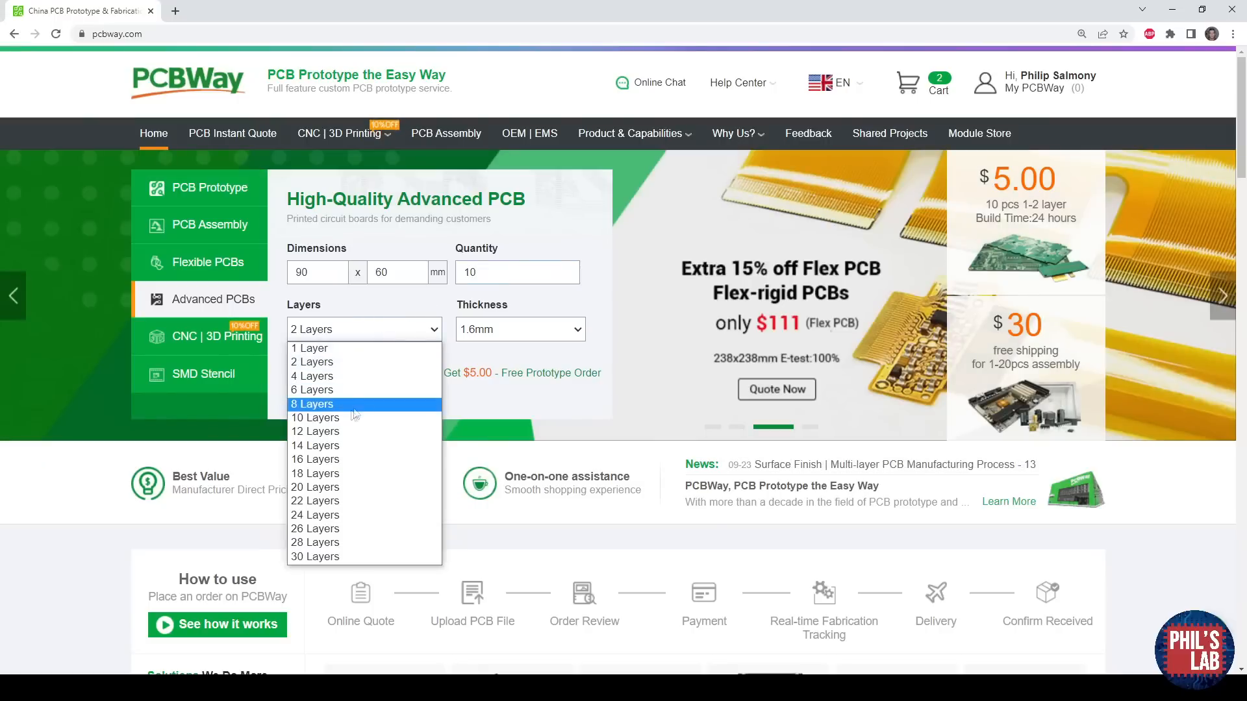
click(364, 402)
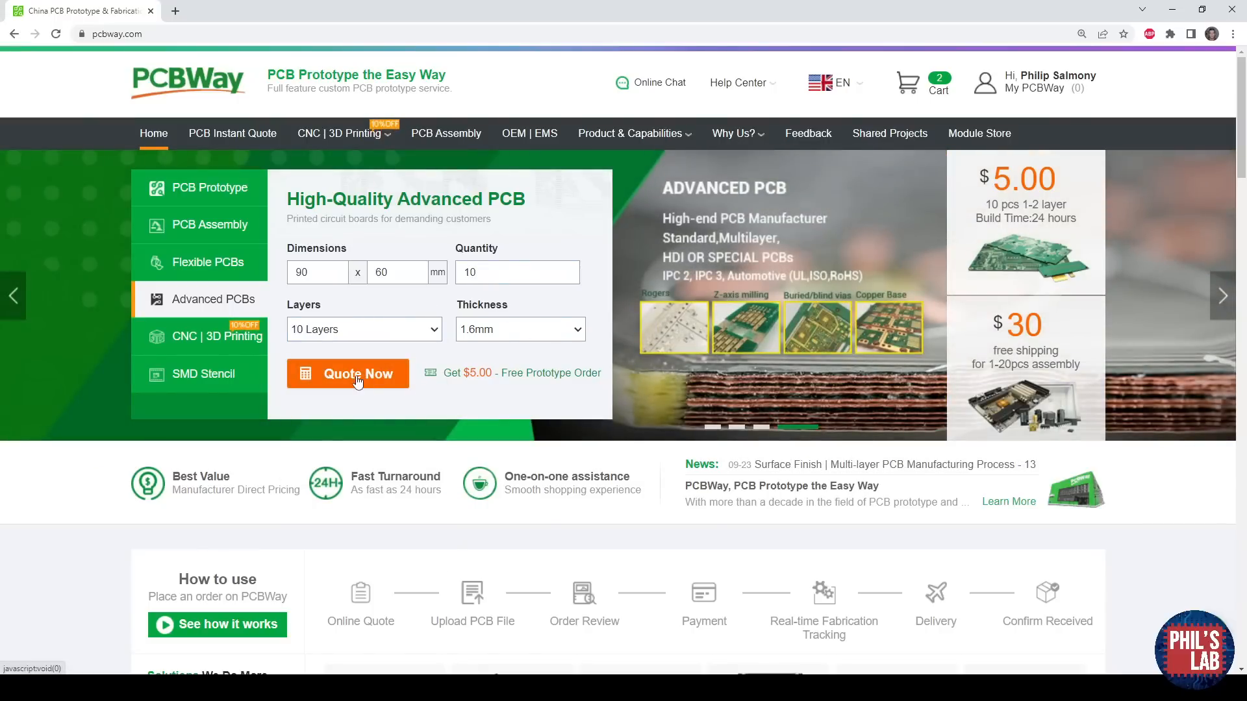
click(356, 377)
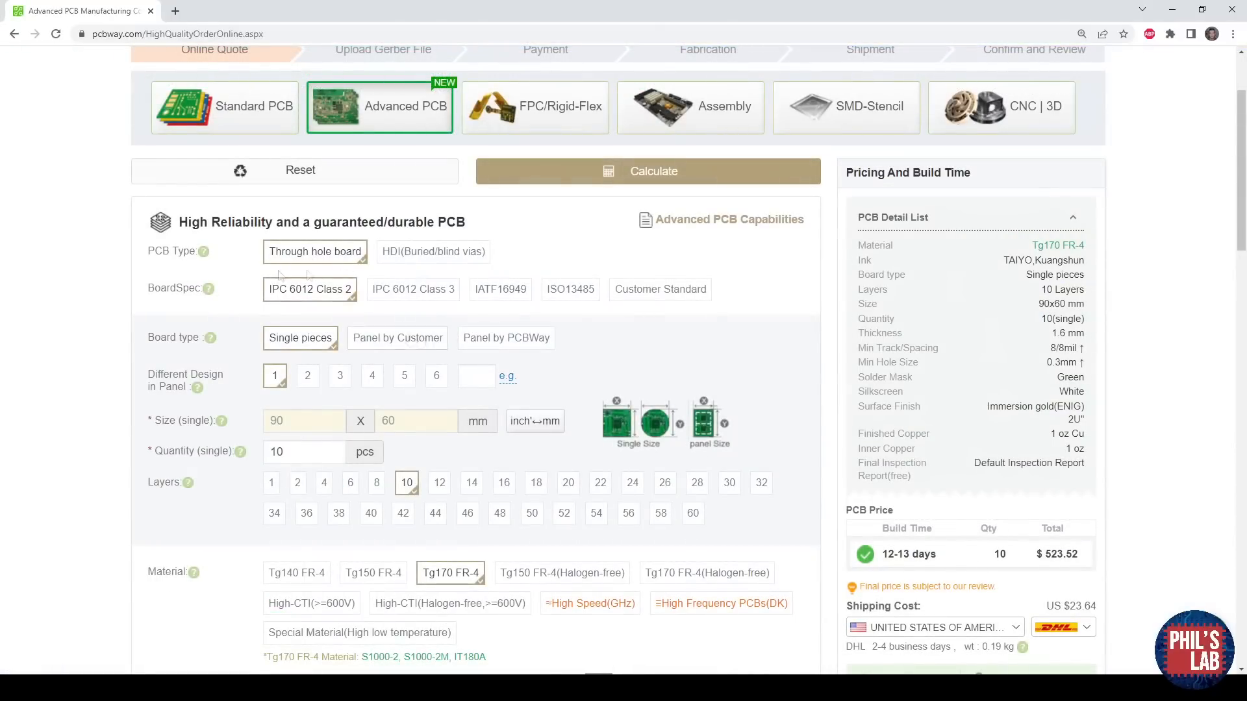
Set the minimum track/spacing to 3/3mil and the minimum hole size to 0.15mm.
scroll(315, 351, down, 2)
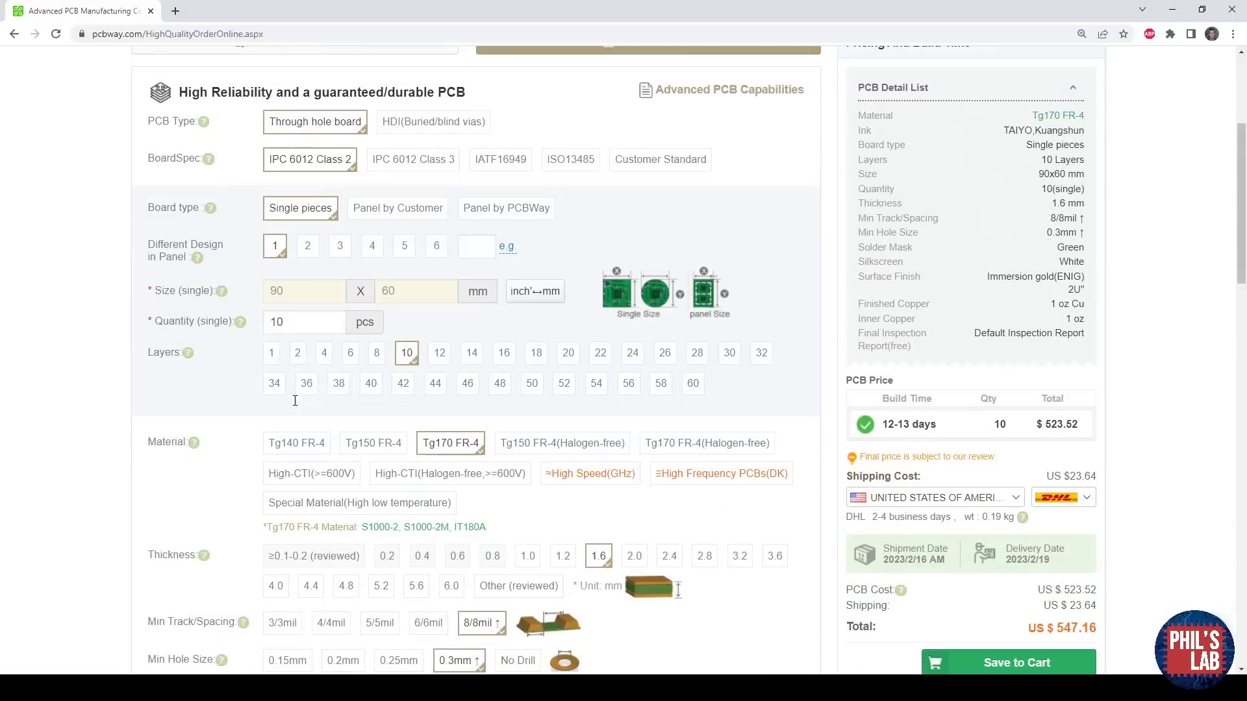
scroll(328, 414, down, 2)
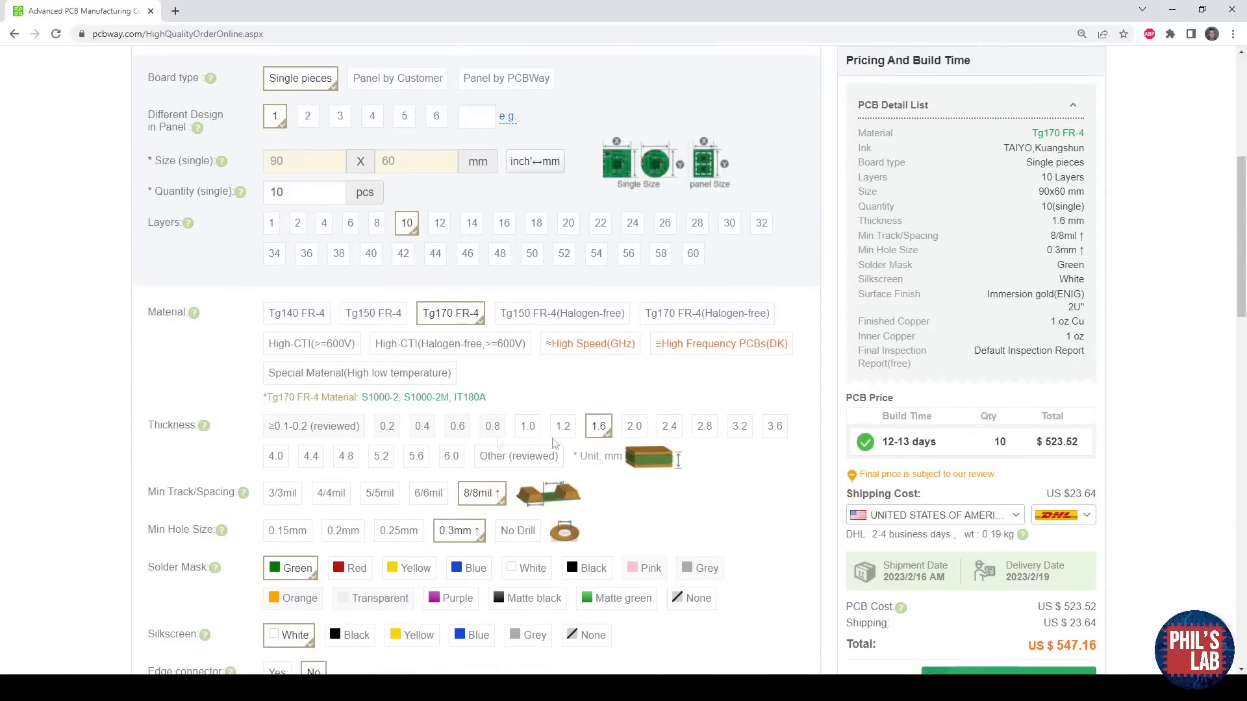
scroll(386, 473, down, 1)
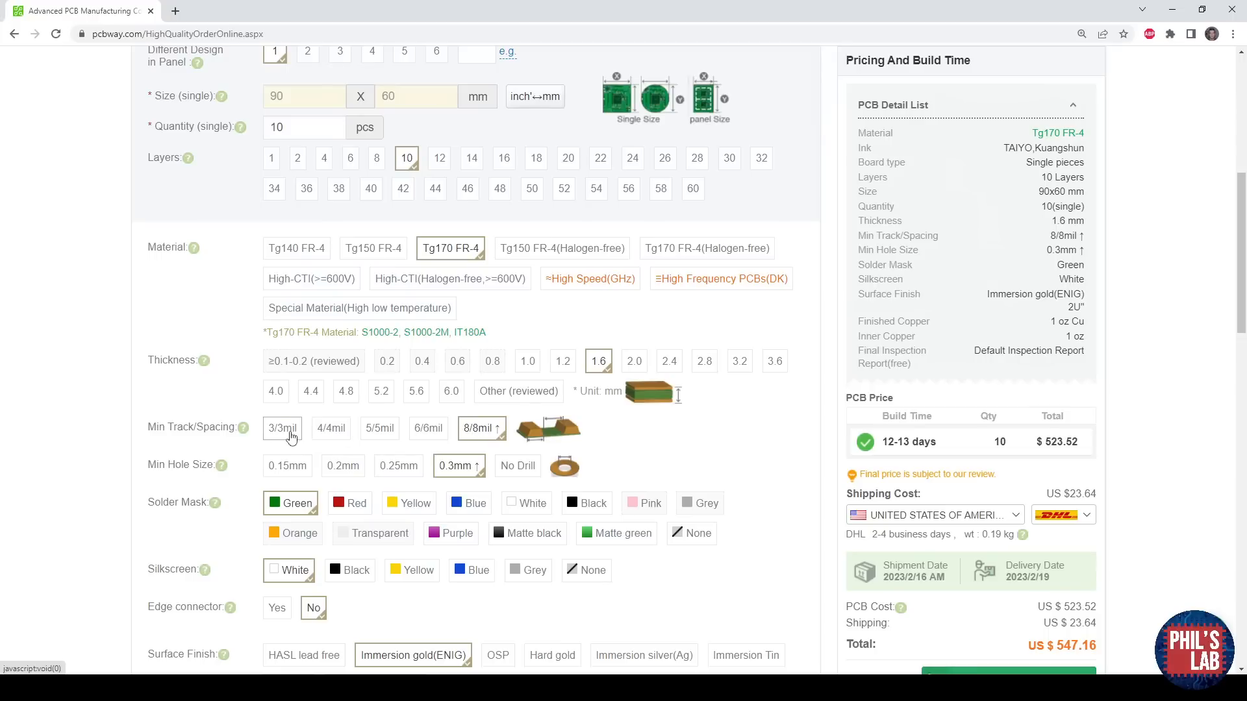
click(288, 437)
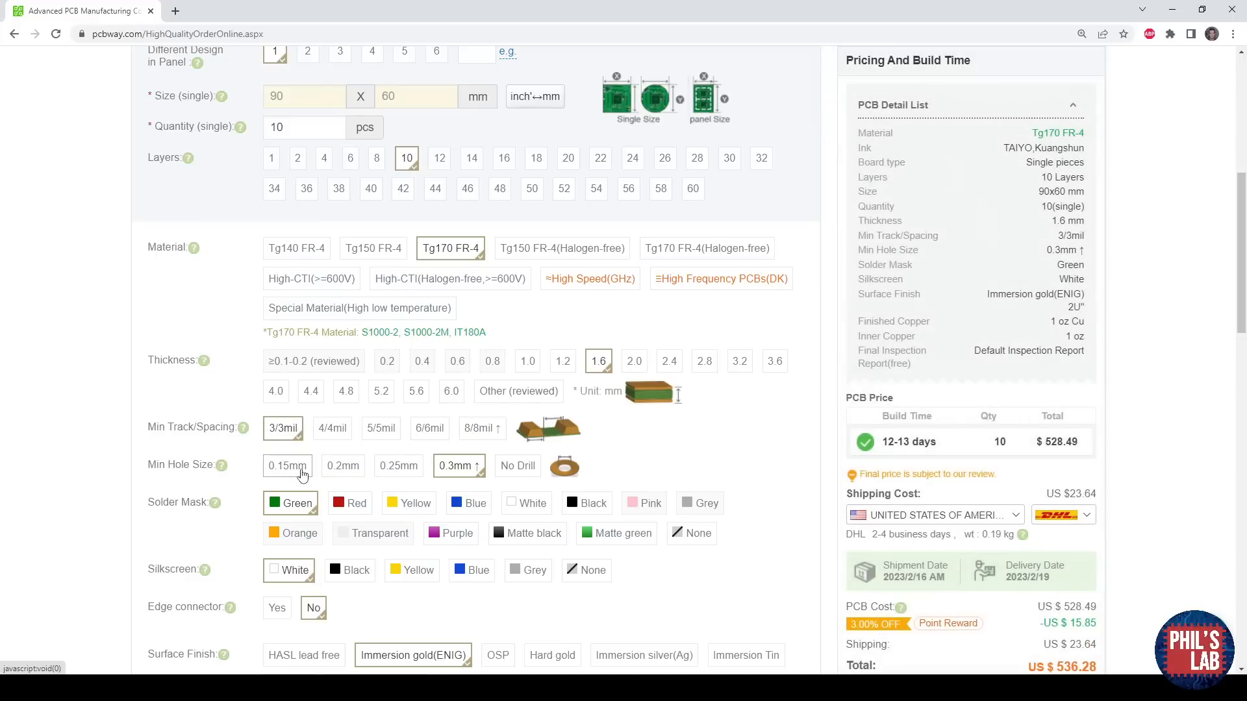
click(300, 473)
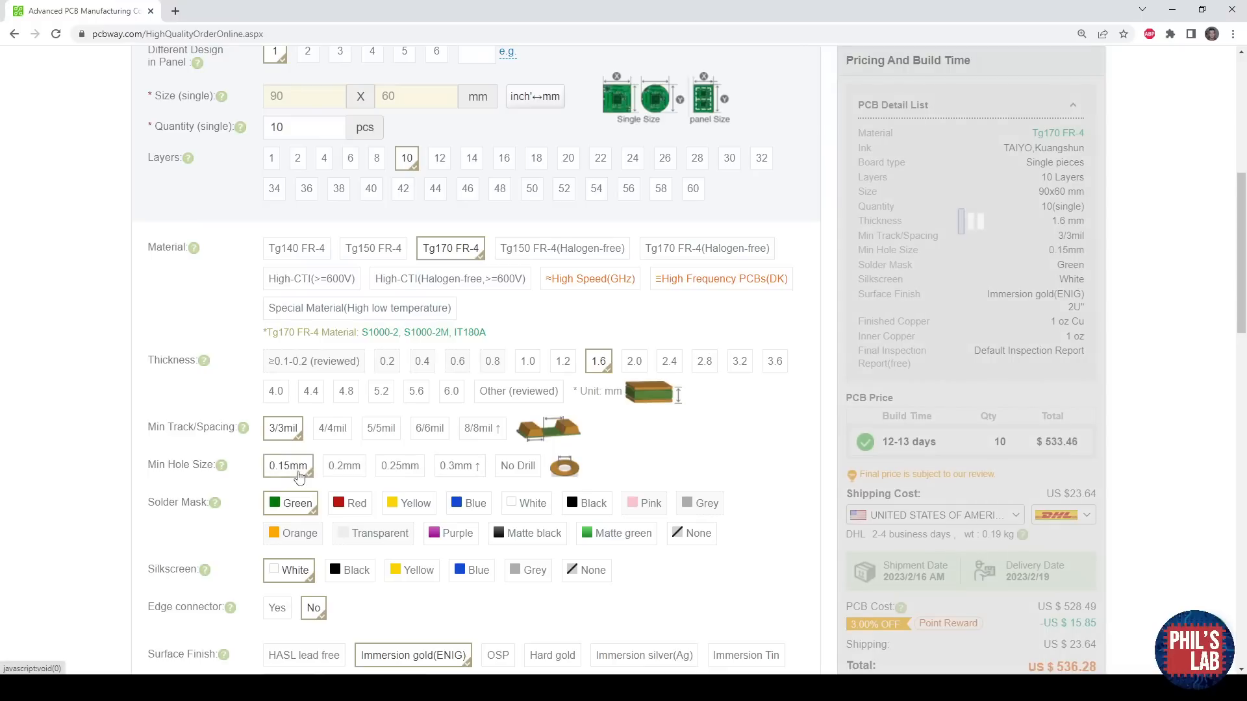
Choose a Matte black solder mask with Yellow silkscreen and 0.5 oz inner copper.
click(523, 534)
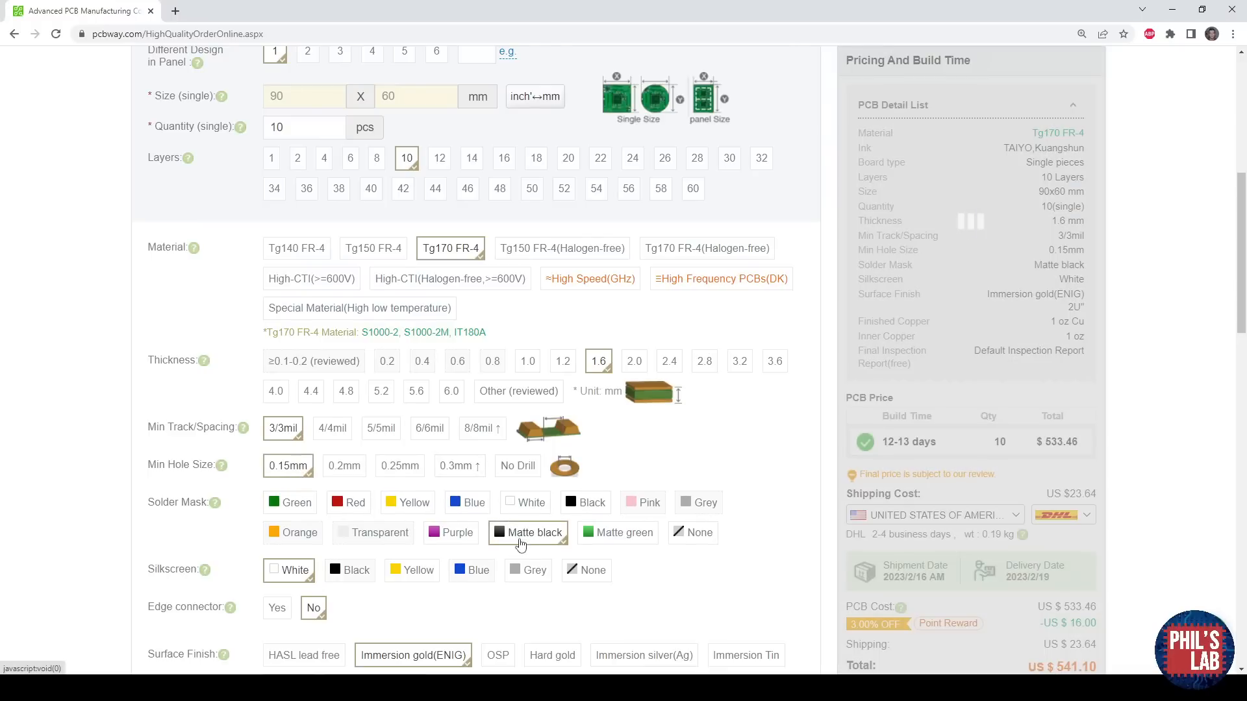
click(413, 570)
scroll(406, 468, down, 3)
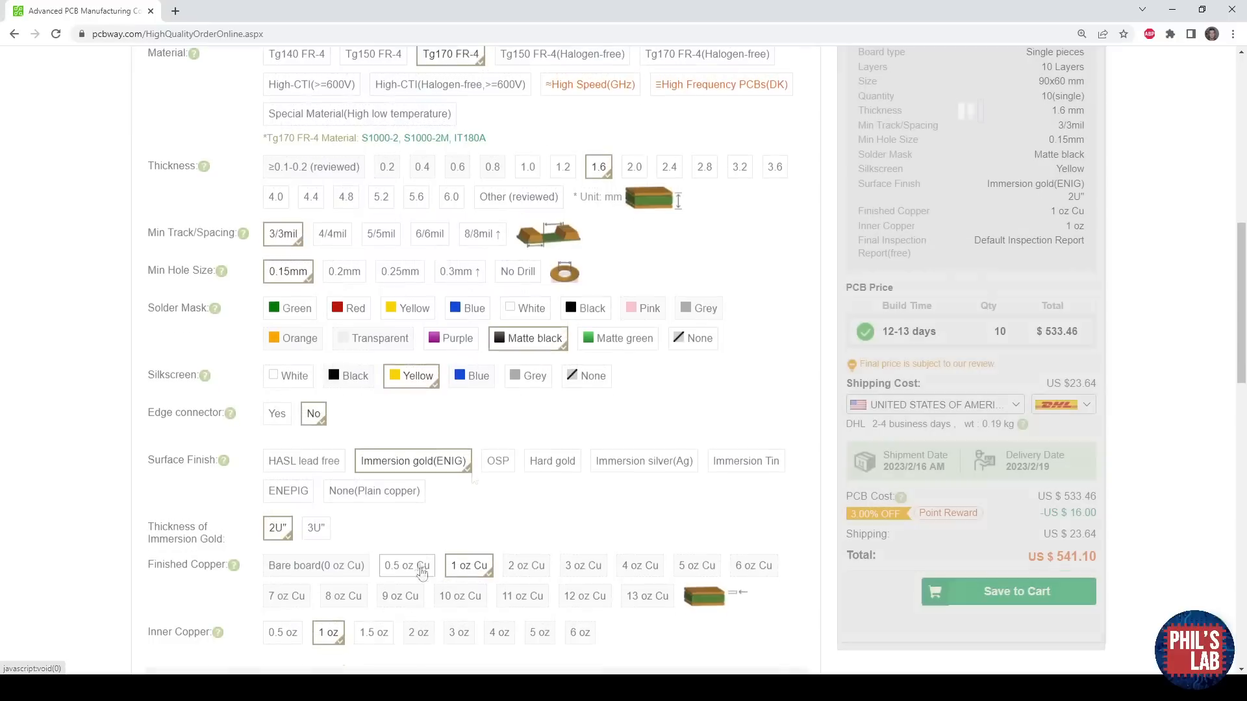
scroll(398, 475, down, 2)
click(289, 501)
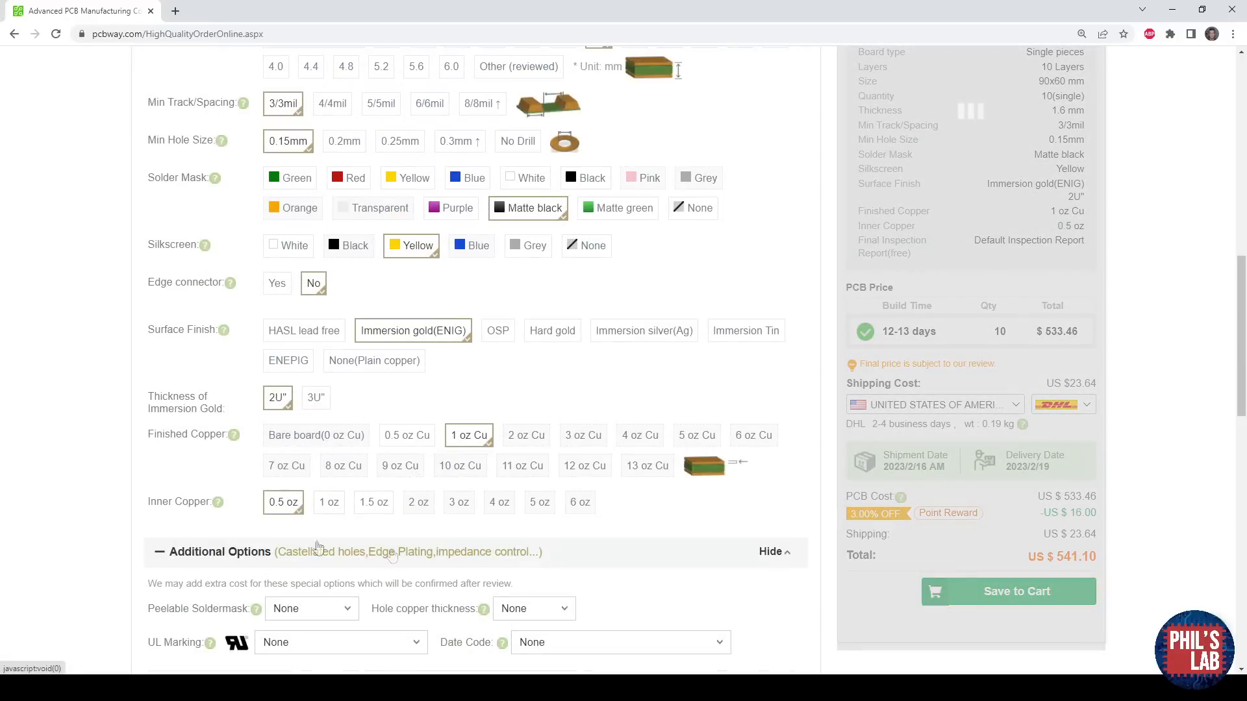
Enable Impedance control and Custom Stackup for the board, including the Impedance Test Report.
scroll(389, 513, down, 4)
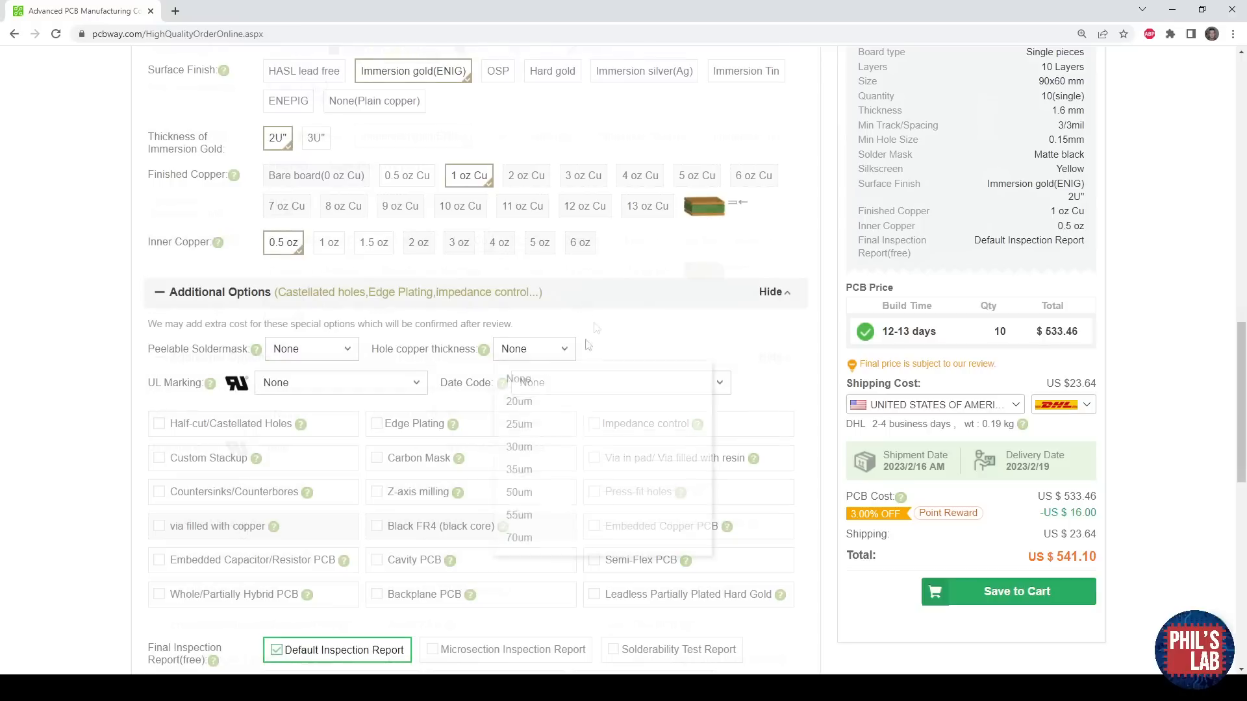
click(617, 434)
click(218, 463)
scroll(460, 617, down, 1)
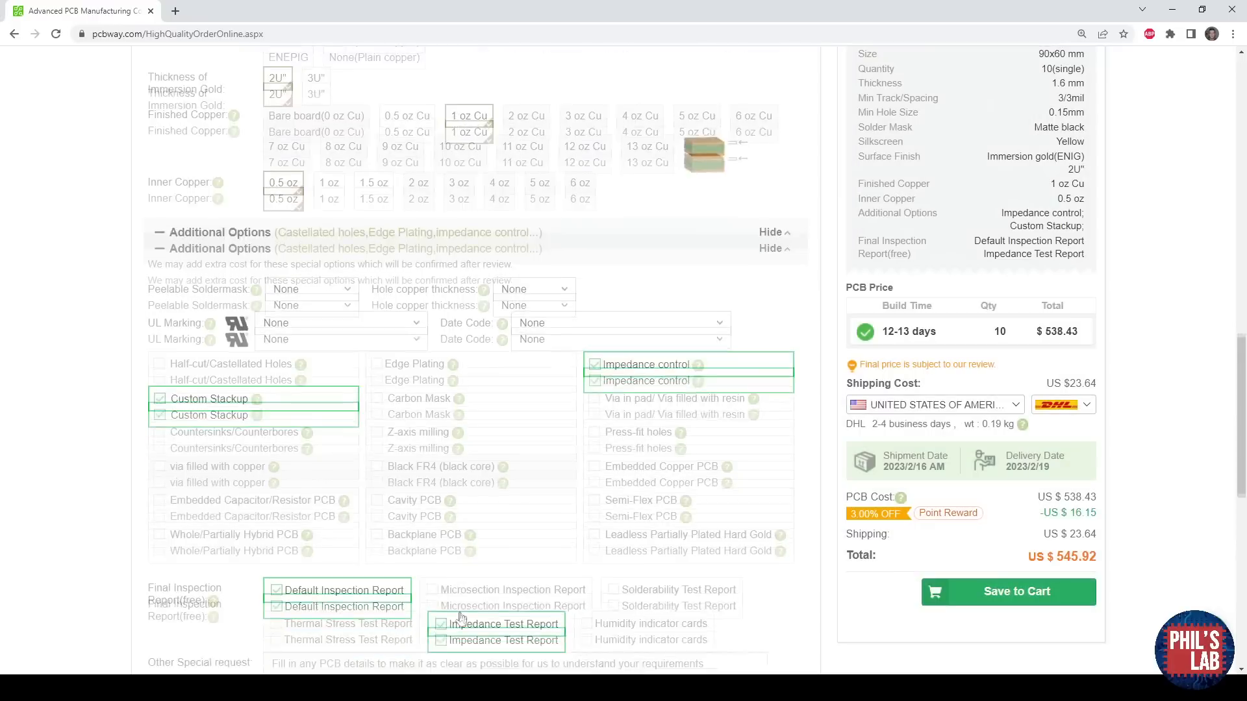
Fill in the special request "Please see manufacturing info text file in Gerber archive (controlled impedance, stack-up).".
scroll(460, 617, down, 2)
triple_click(749, 539)
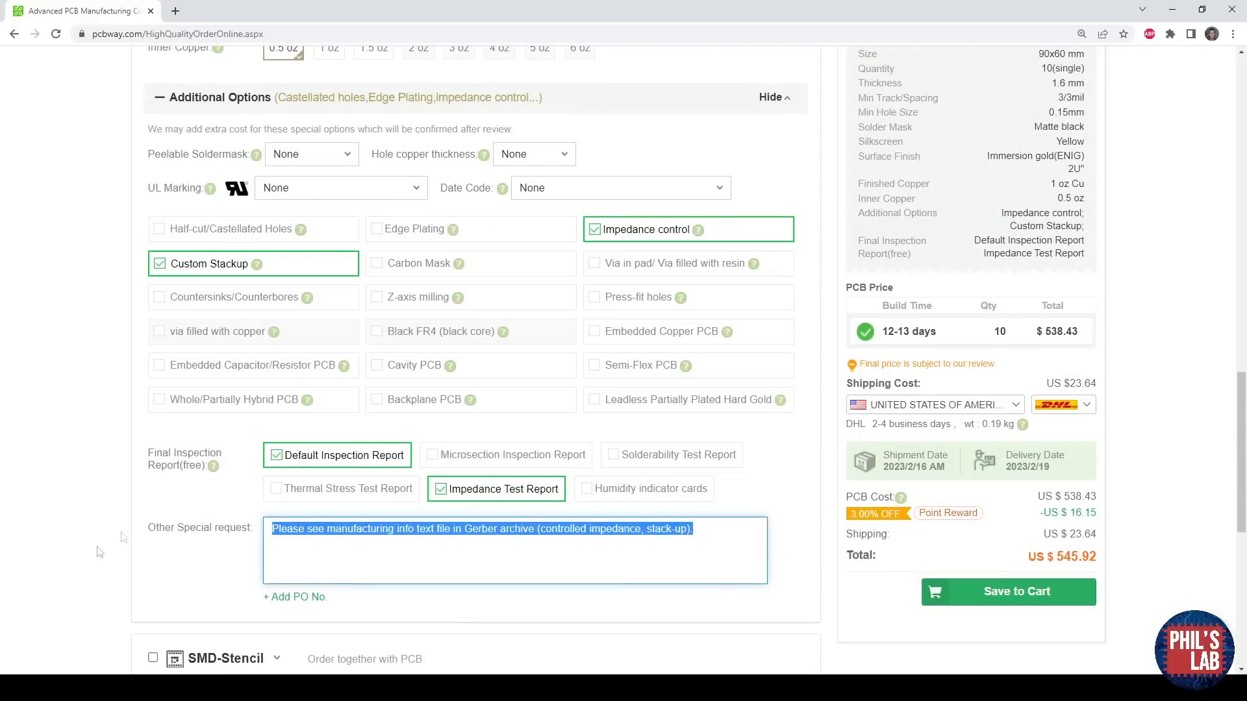
click(195, 549)
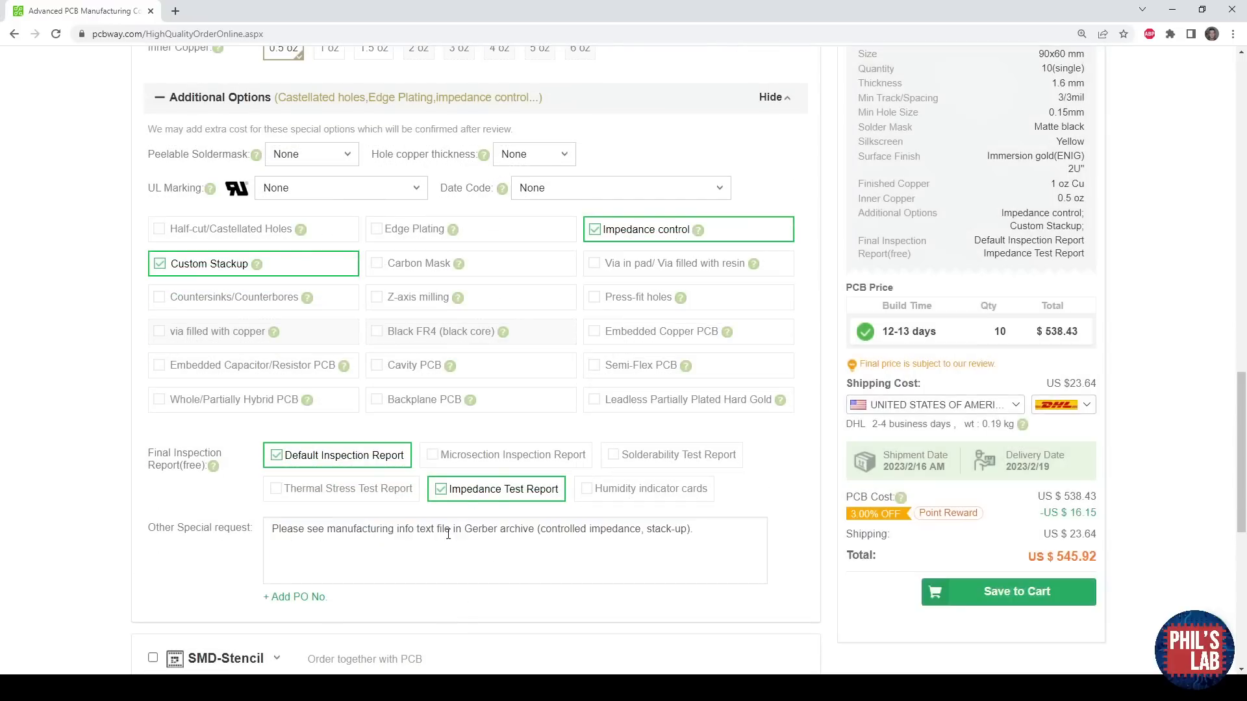
drag(465, 530, 695, 532)
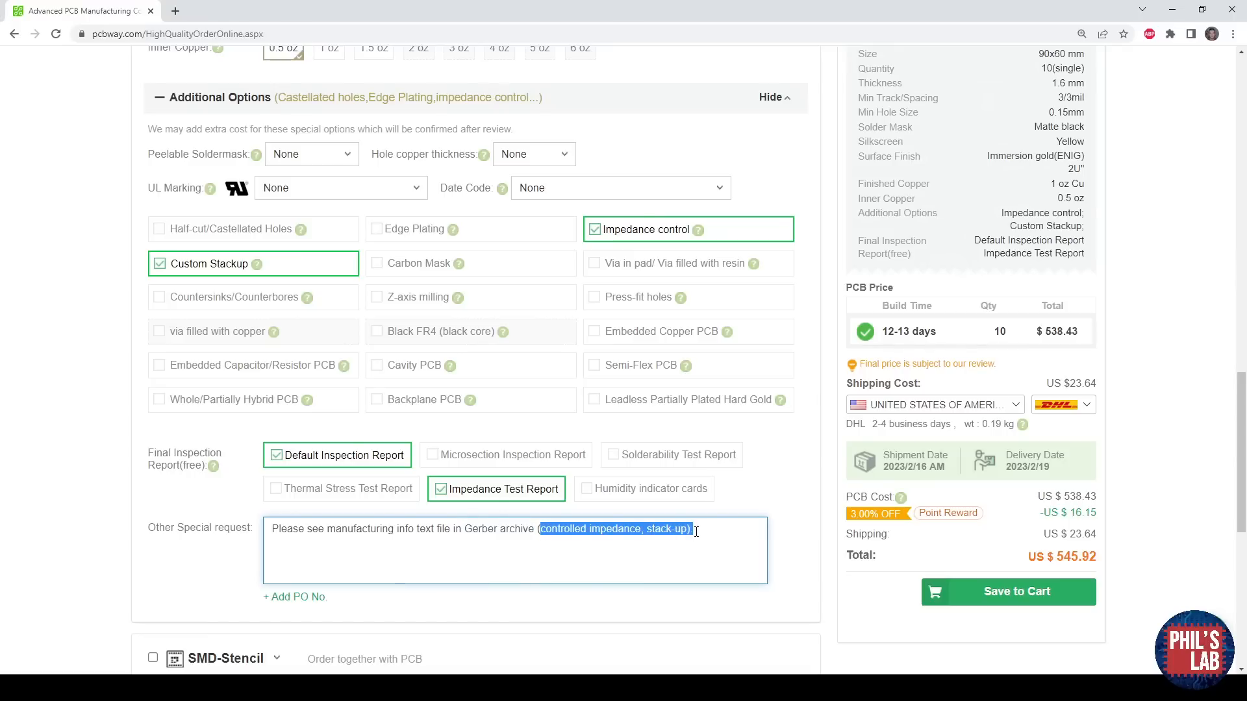
click(700, 591)
Add the Assembly Service to the PCB order, with the assembly sides set to Both sides.
scroll(704, 584, down, 3)
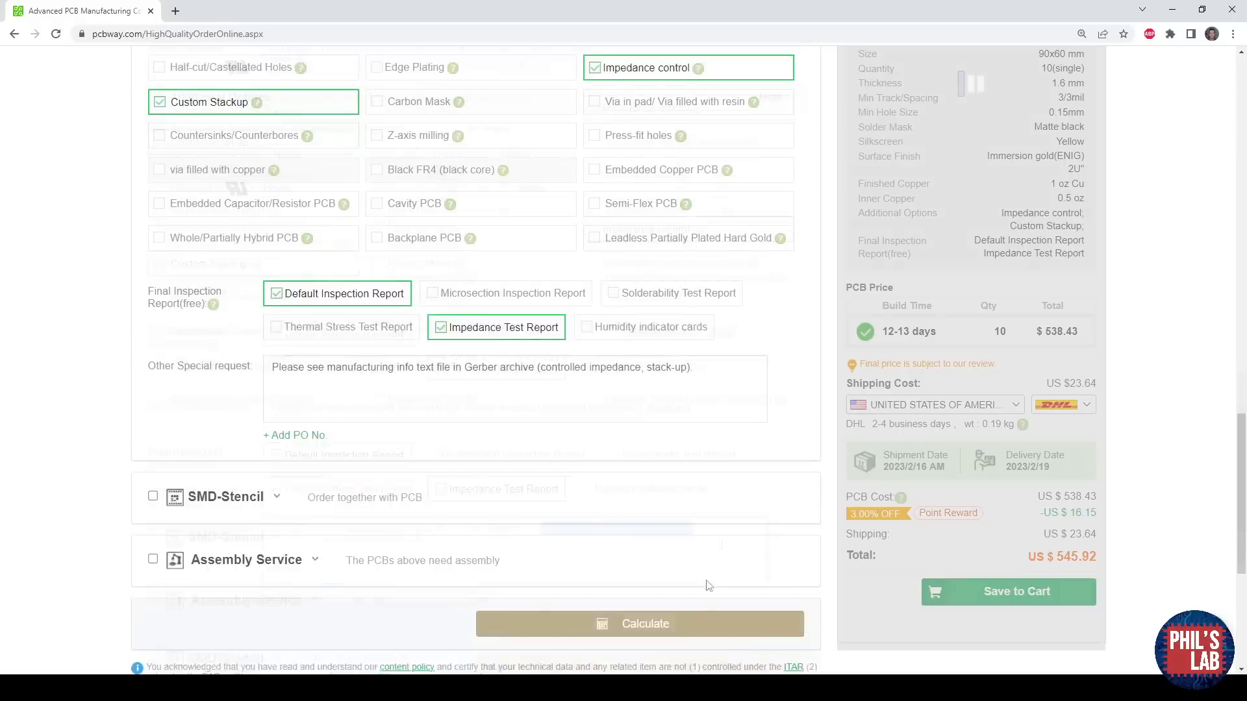
click(152, 526)
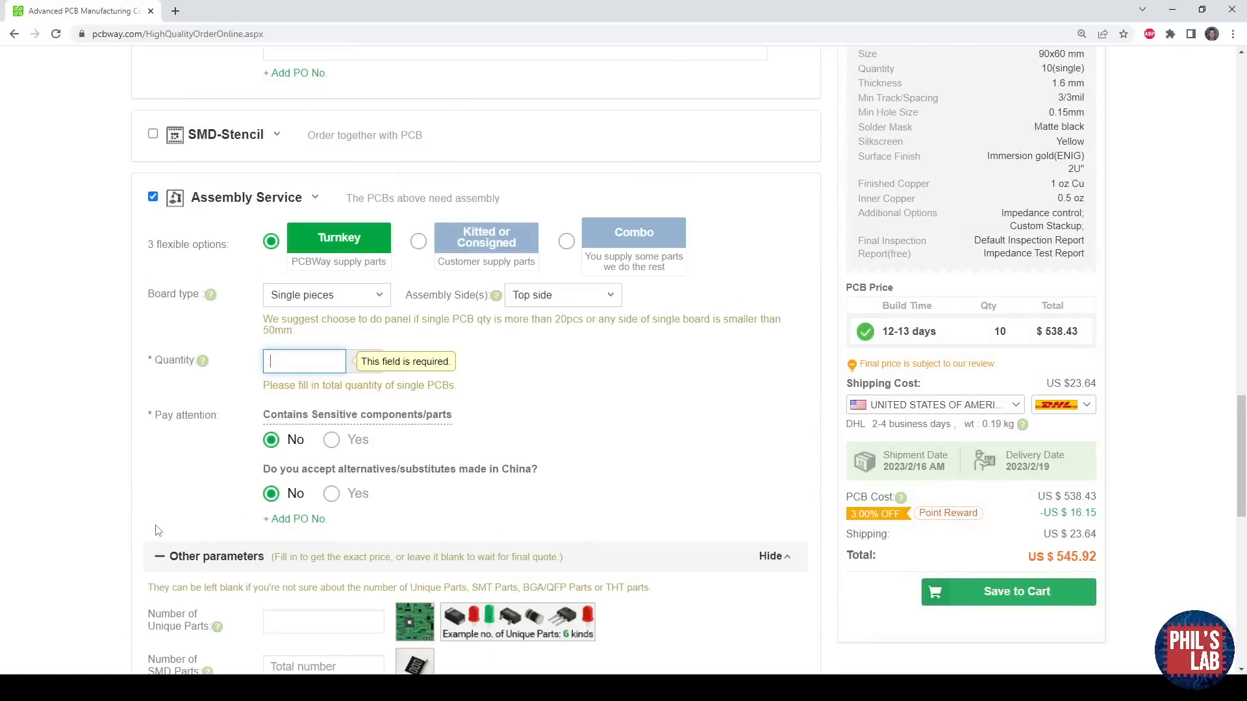
click(305, 296)
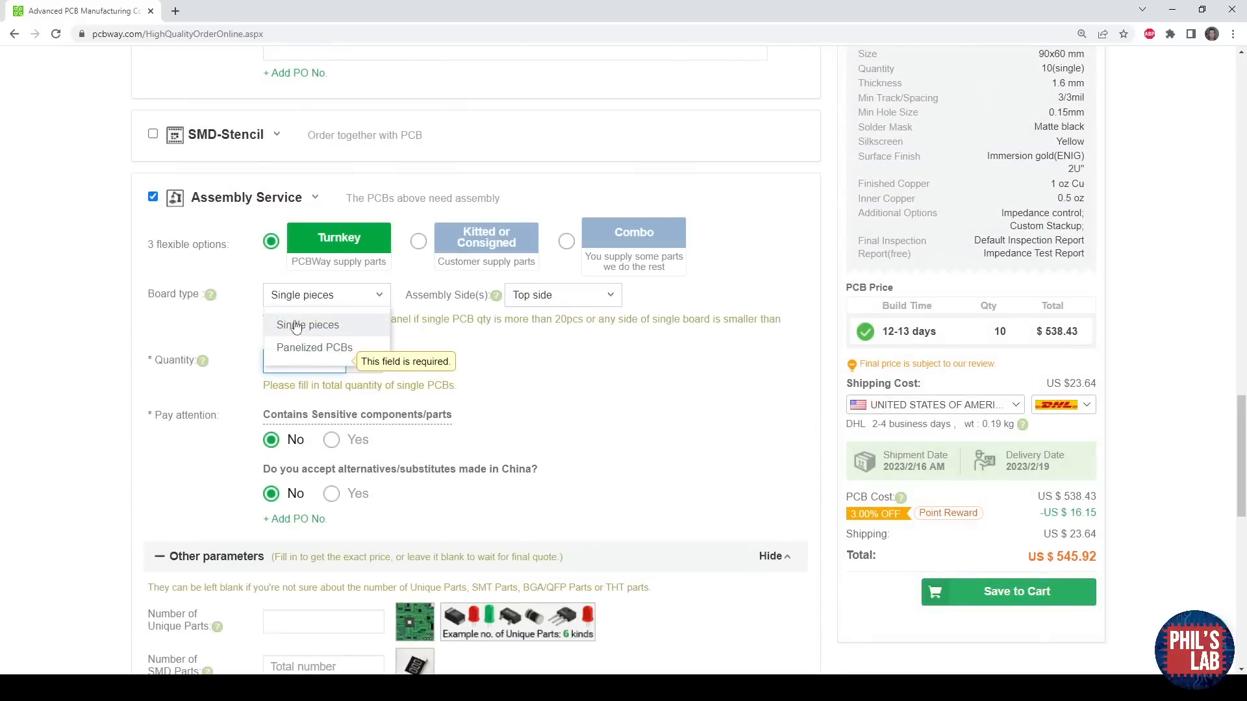
click(542, 299)
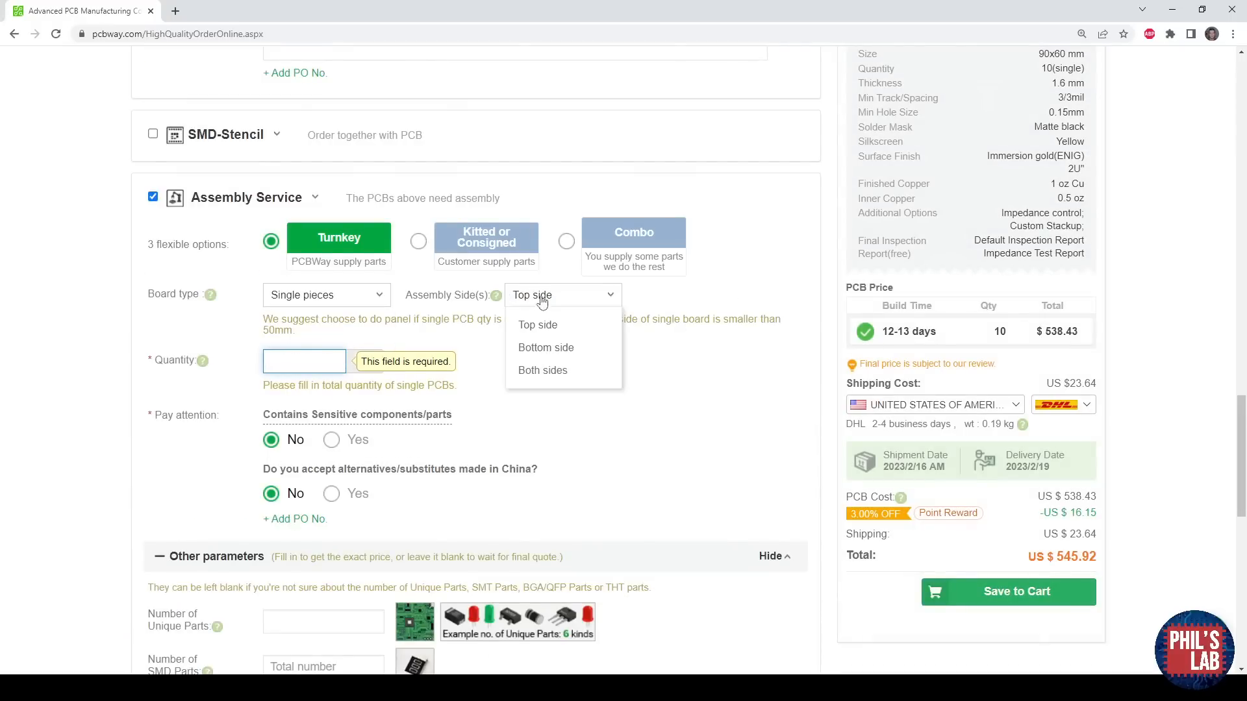
click(541, 370)
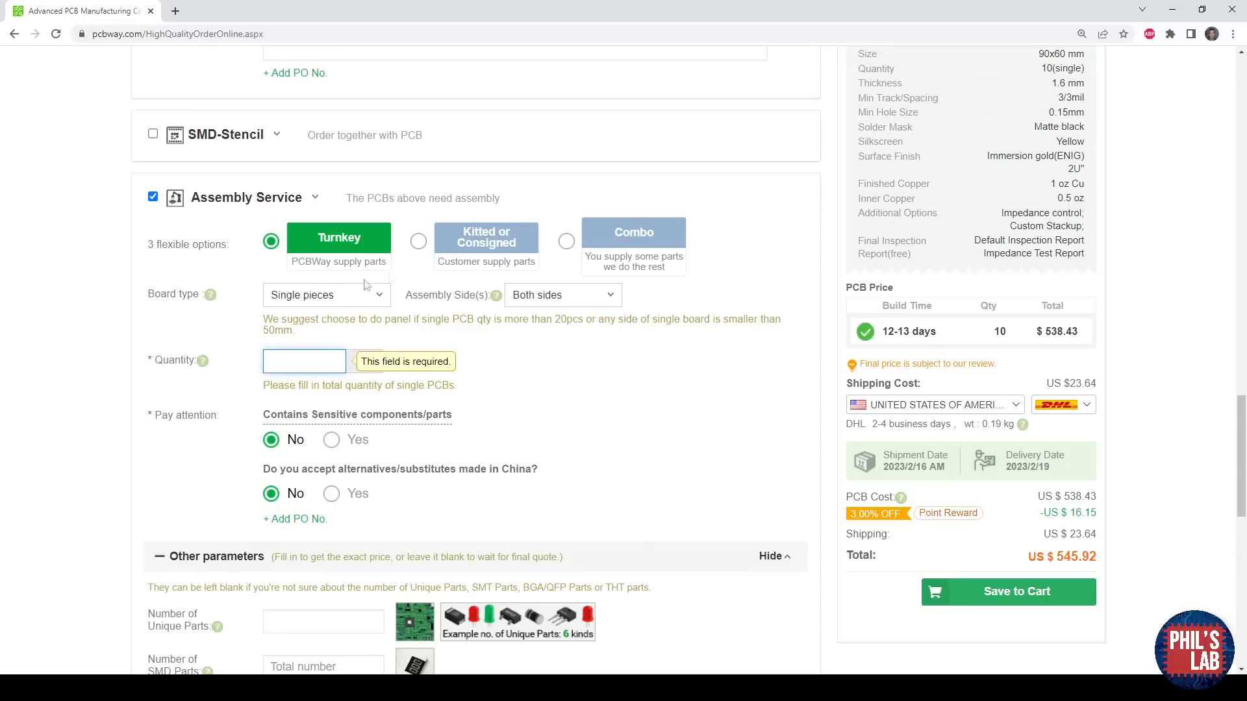
Set the assembly quantity to 10 pcs.
click(293, 365)
text(10)
click(156, 390)
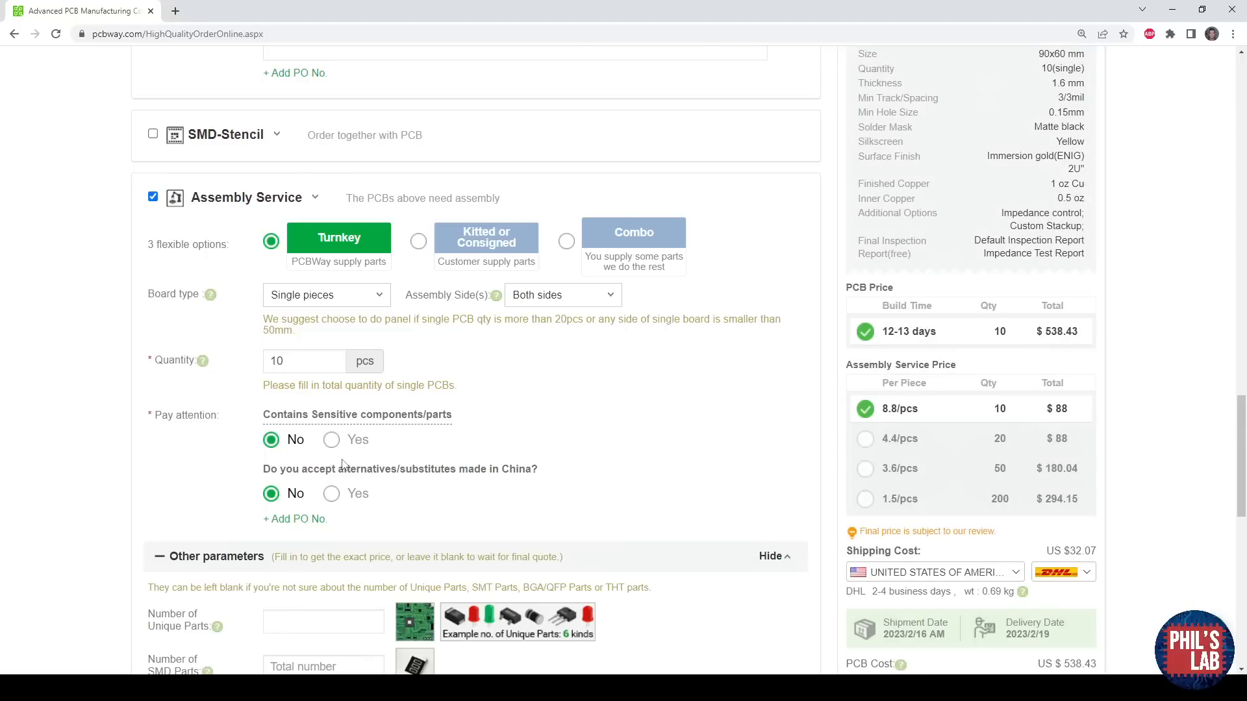
Fill in the assembly part counts: 56 unique parts, 409 SMD parts, 13 BGA/QFP parts and 4 through-hole parts.
scroll(342, 464, down, 5)
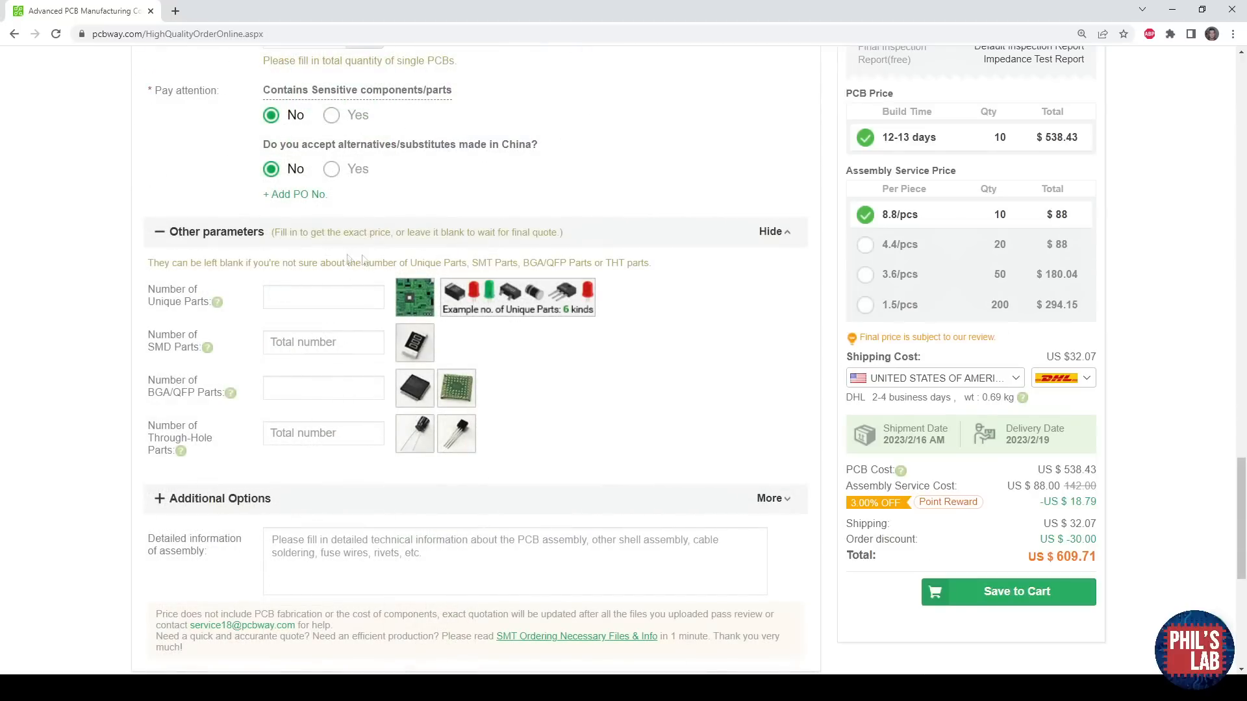
drag(153, 289, 198, 316)
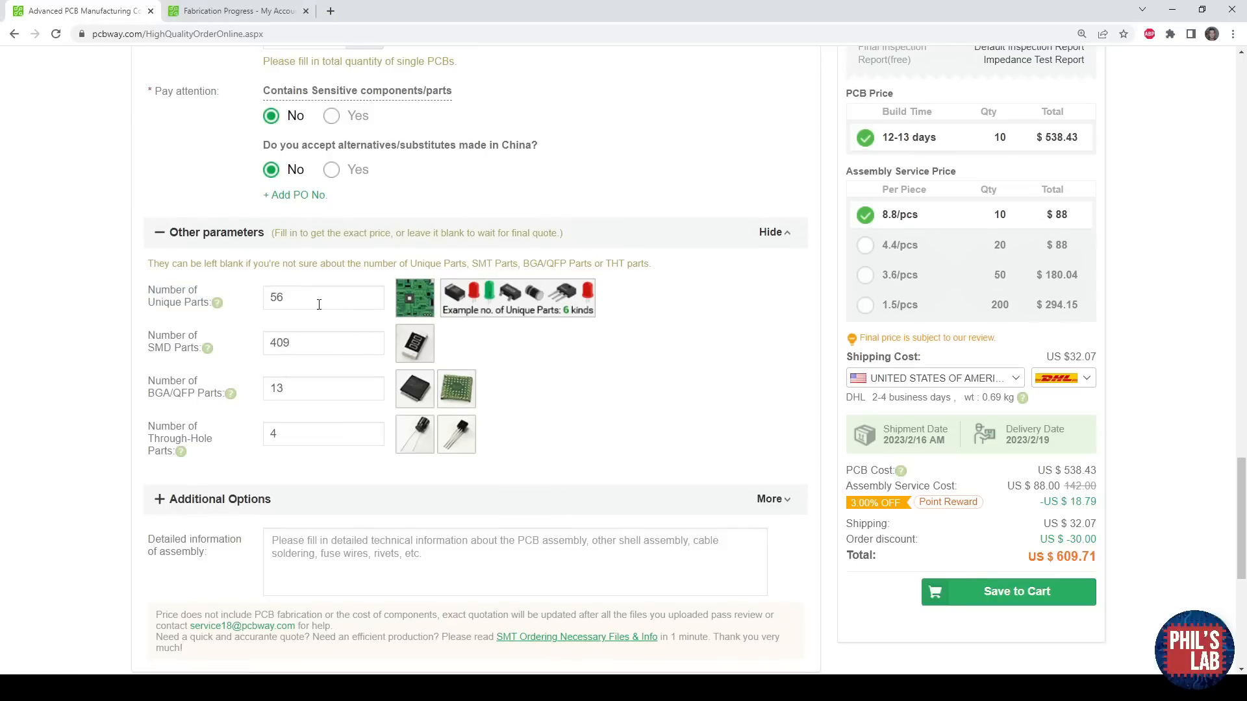
double_click(340, 303)
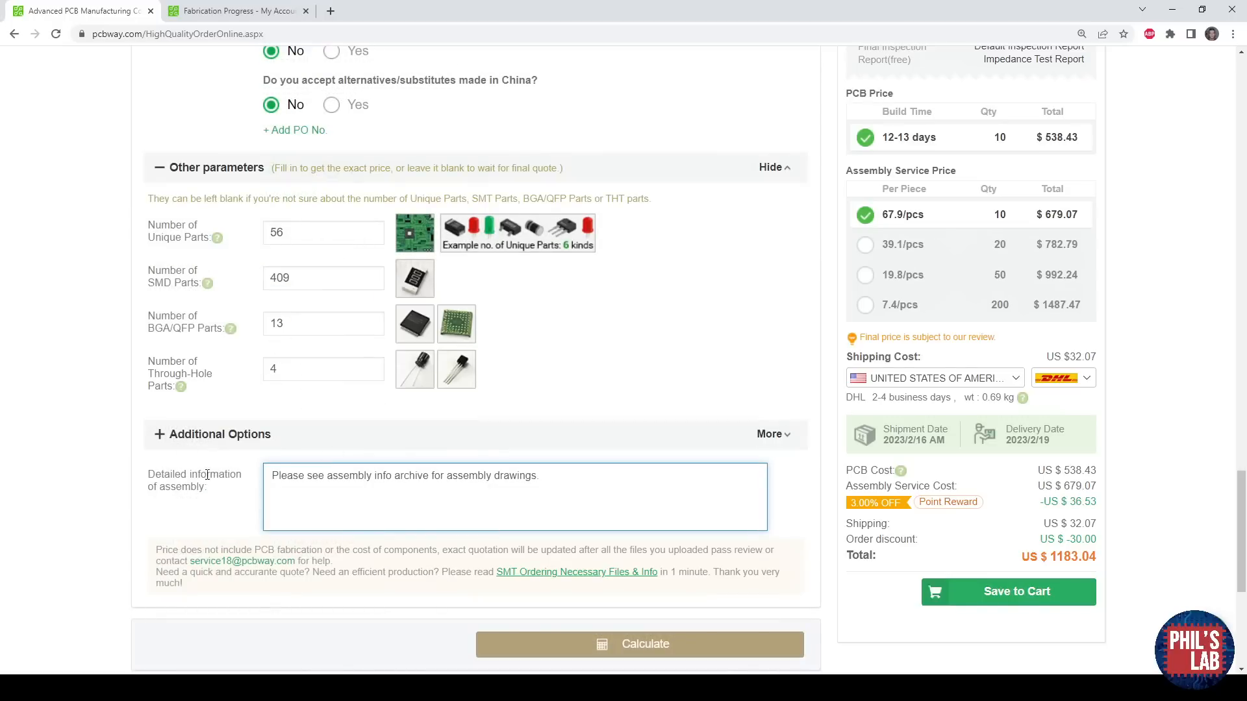
Enter the assembly detail "Please see assembly info archive for assembly drawings." and save the order to the cart.
drag(227, 492, 149, 487)
drag(271, 476, 578, 478)
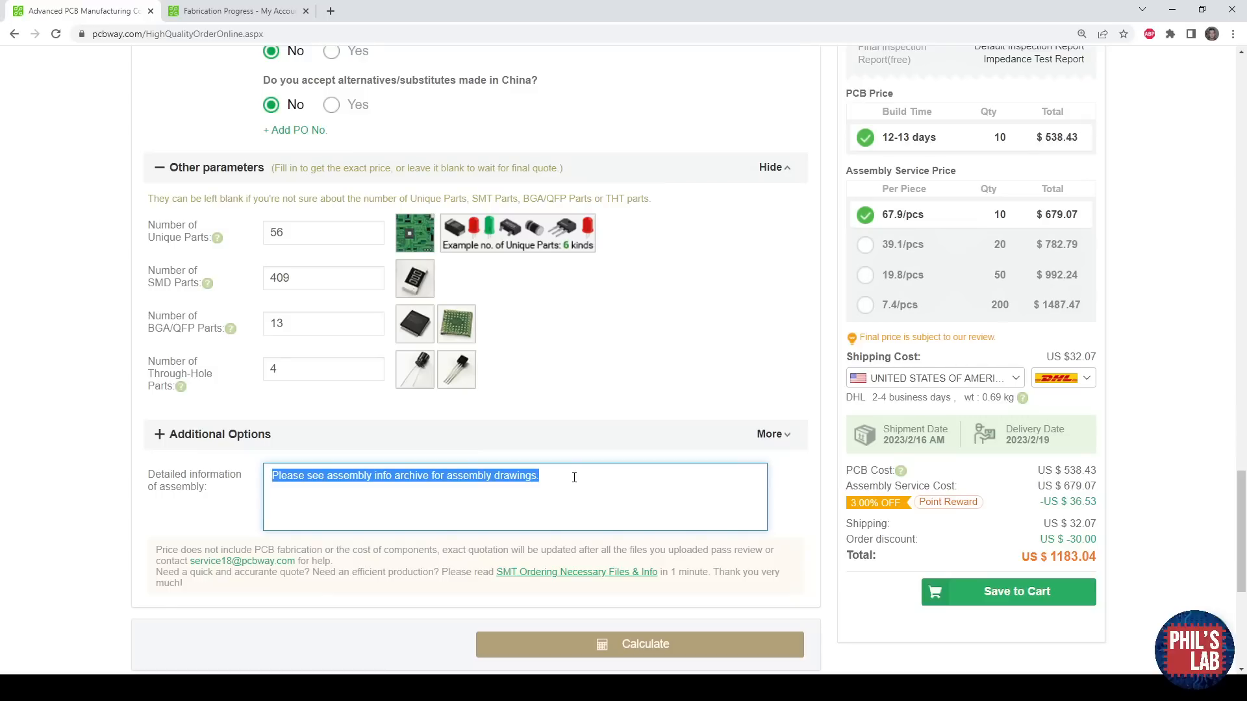
click(1031, 598)
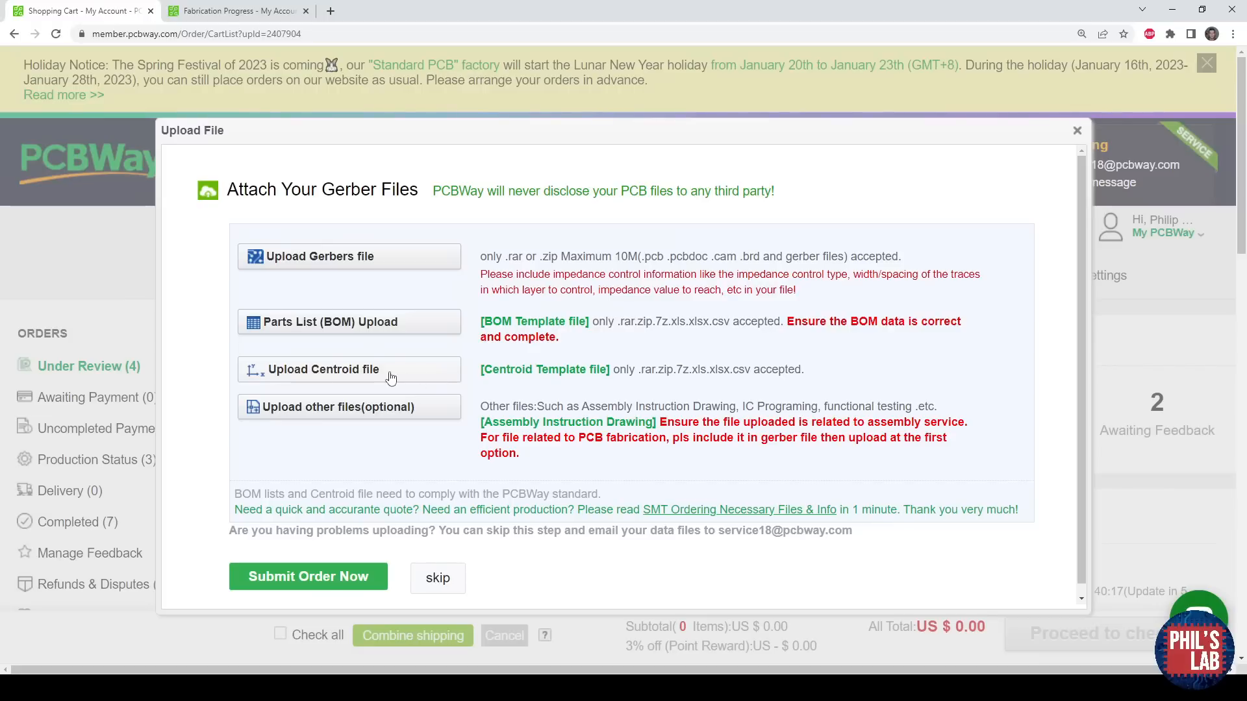
Upload ZettBrett-Reloaded-Gerber.rar as the Gerber file and ZettBrett-Reloaded-BOM.csv as the parts list.
click(360, 256)
click(519, 34)
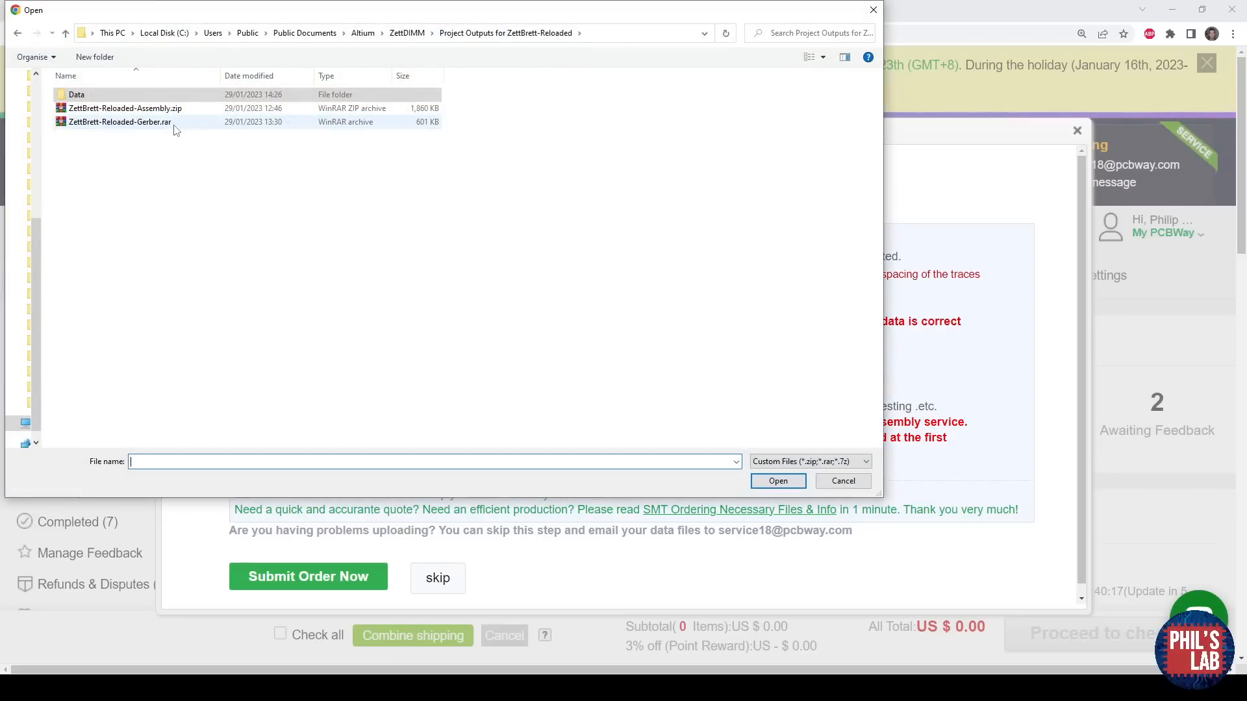
double_click(174, 130)
click(329, 320)
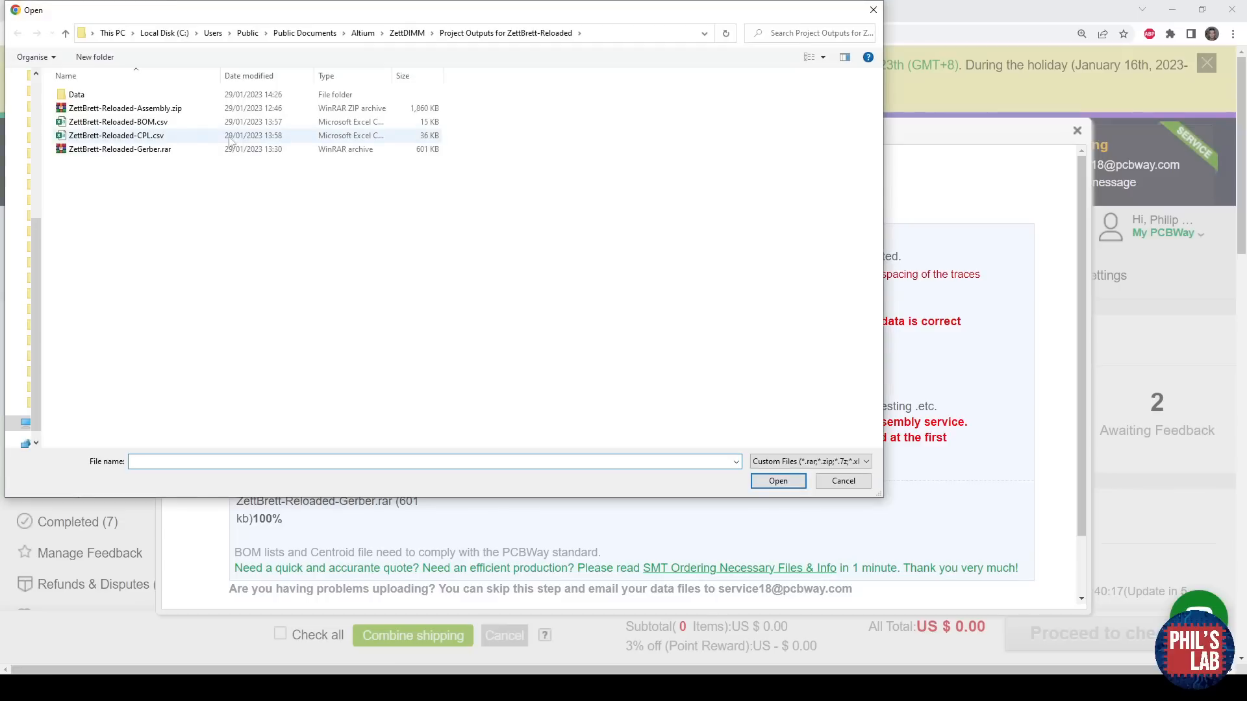
double_click(191, 123)
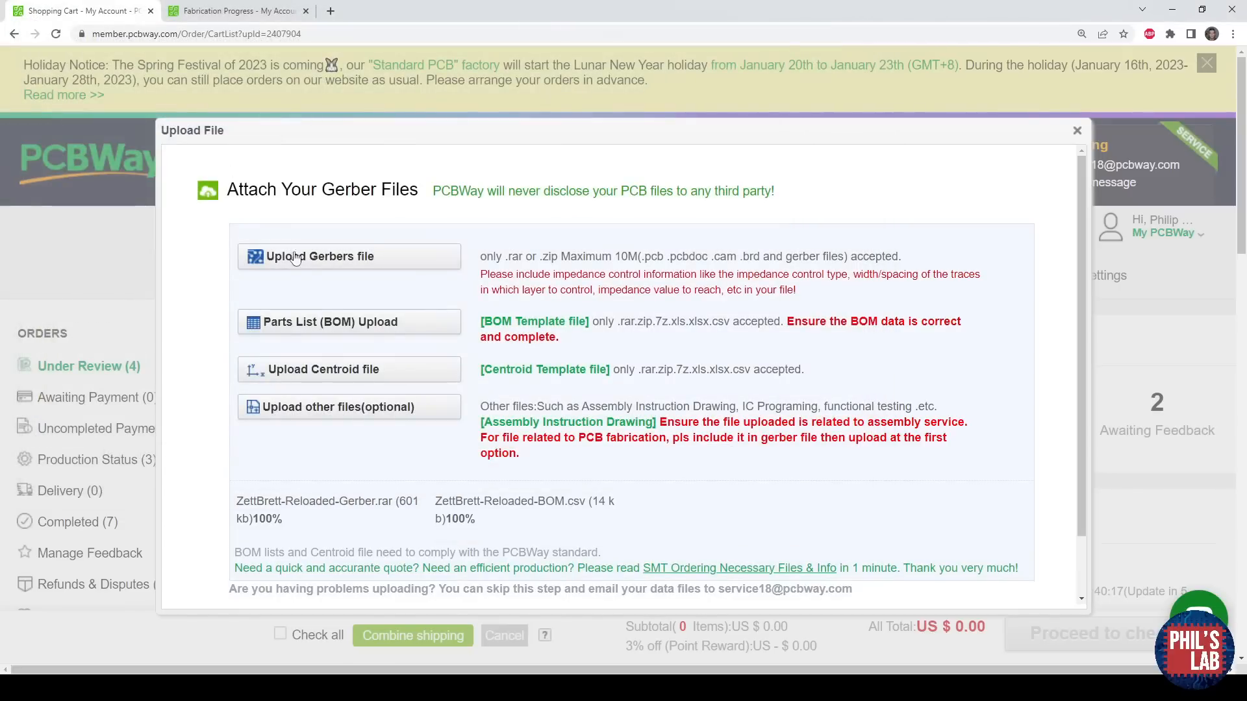
Upload ZettBrett-Reloaded-CPL.csv as the centroid file and ZettBrett-Reloaded-Assembly.zip as the optional other file.
click(327, 375)
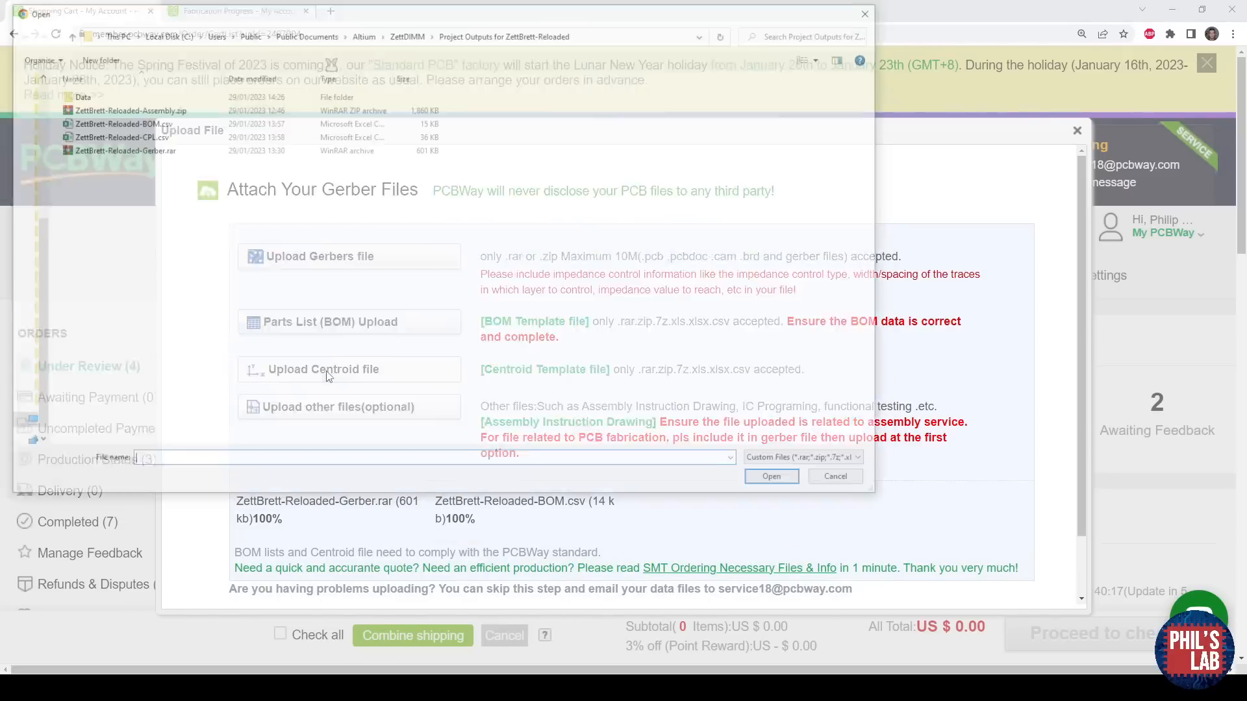
double_click(130, 137)
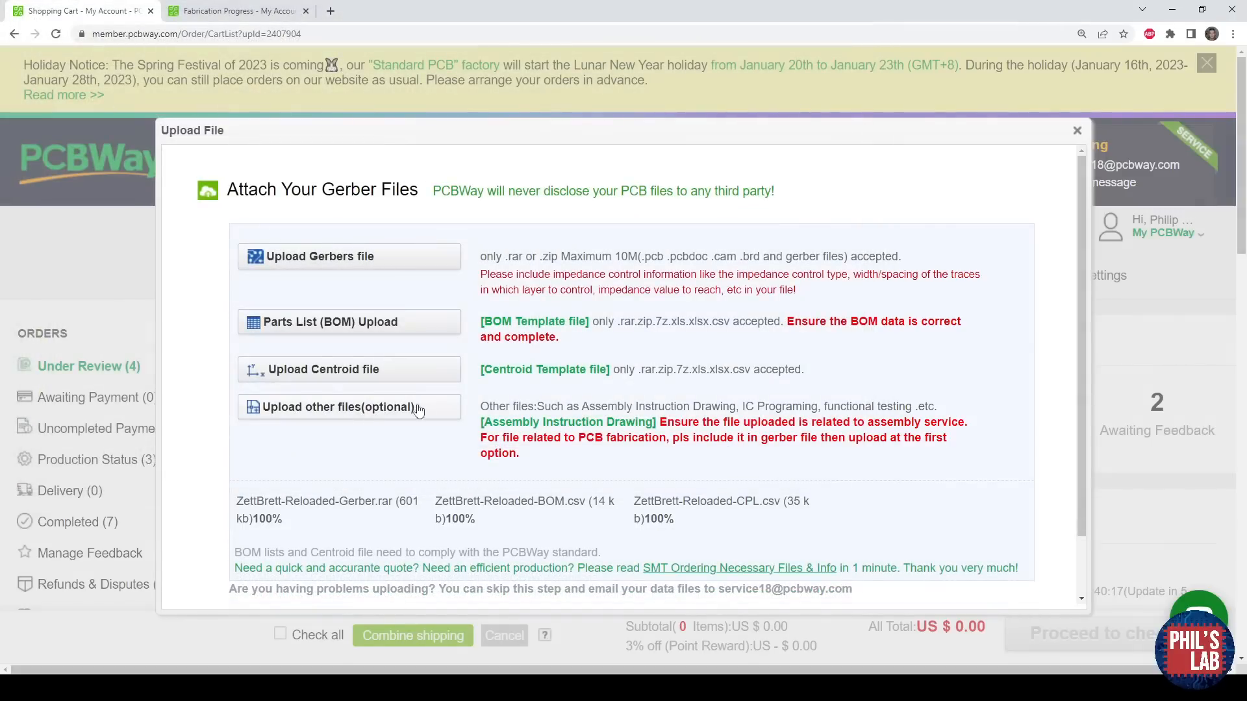
click(336, 420)
click(158, 110)
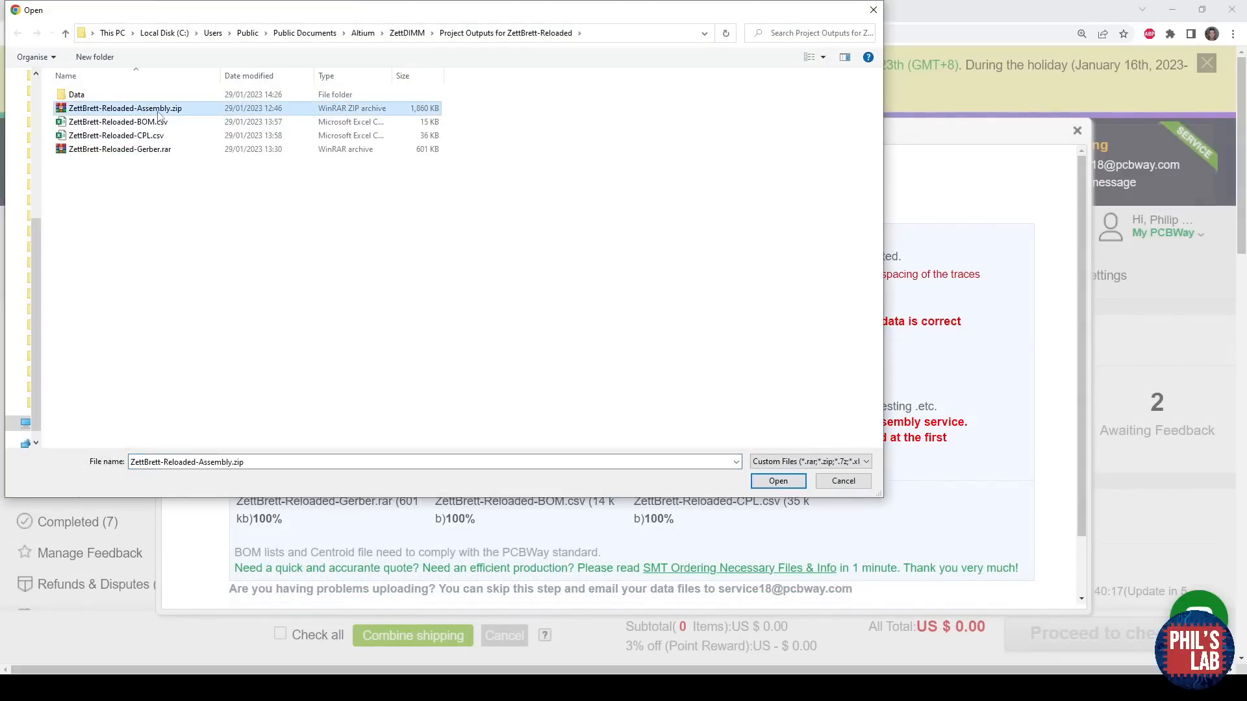
double_click(158, 111)
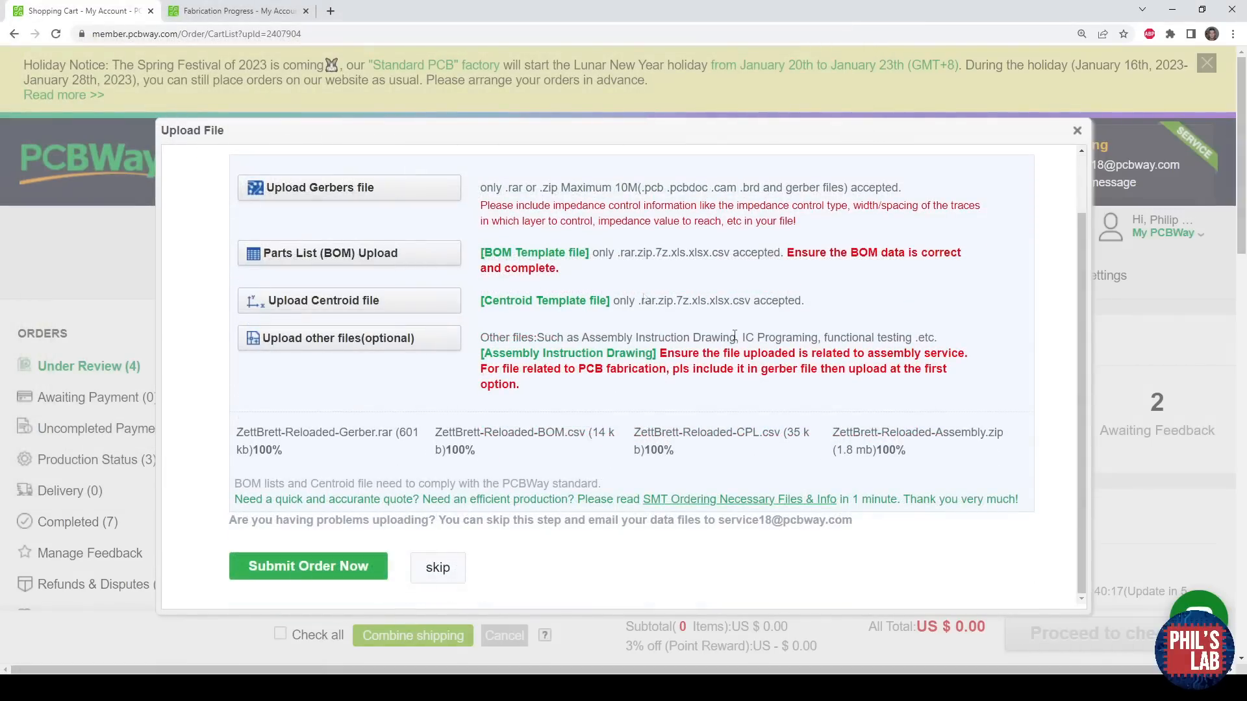